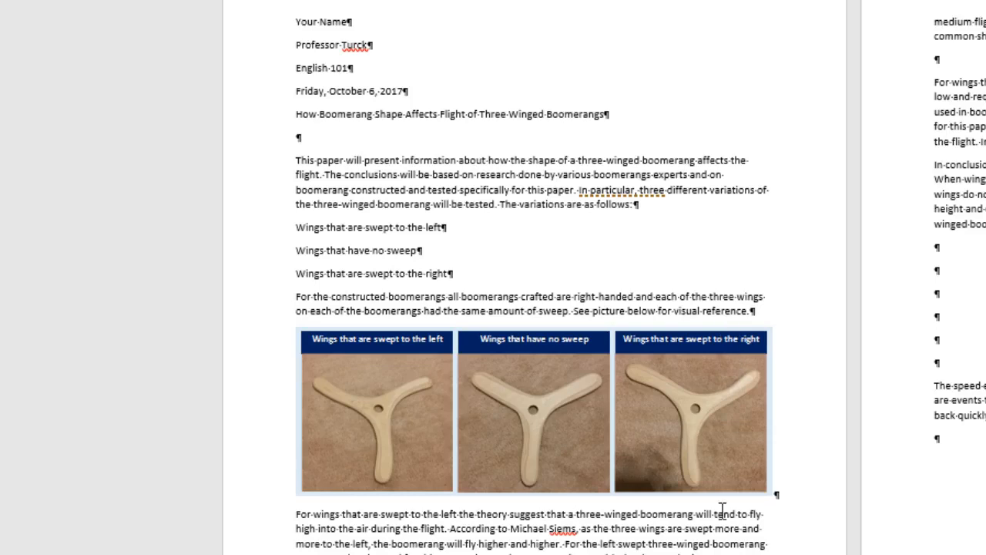
# Step: Create a new blank document saved as BoomerangResearchPaperFinished in KINGSTON's 02 Word folder
pyautogui.click(548, 423)
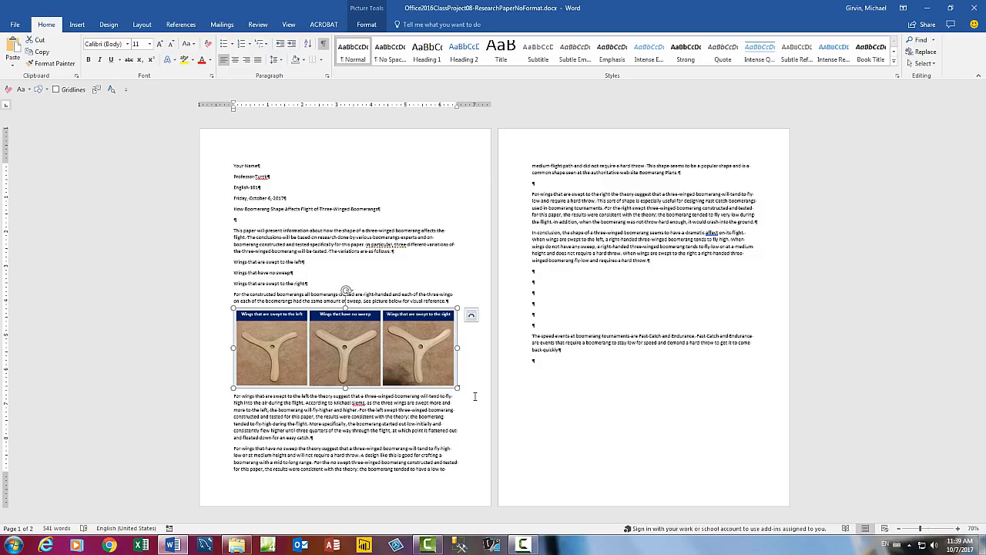
pyautogui.hotkey('ctrl', 'n')
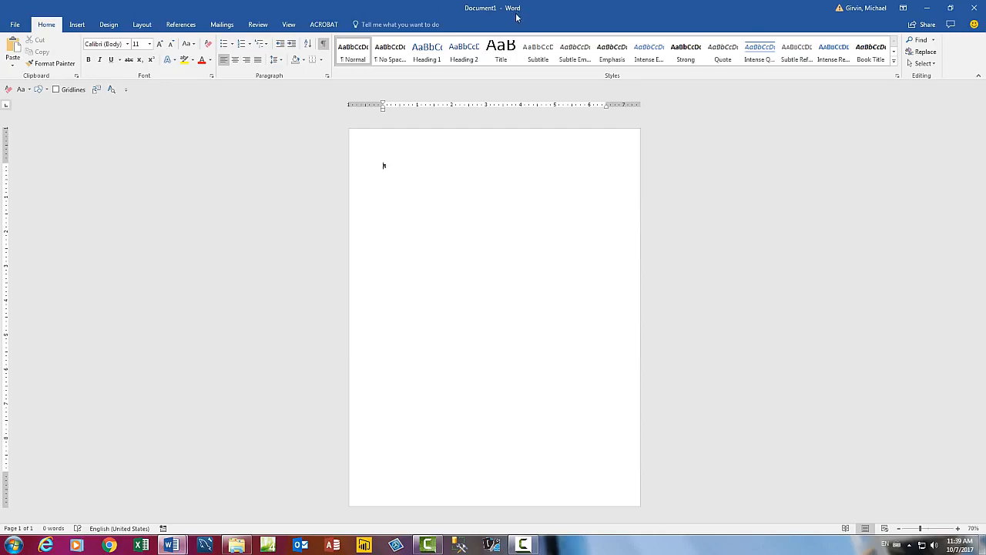
pyautogui.press('F12')
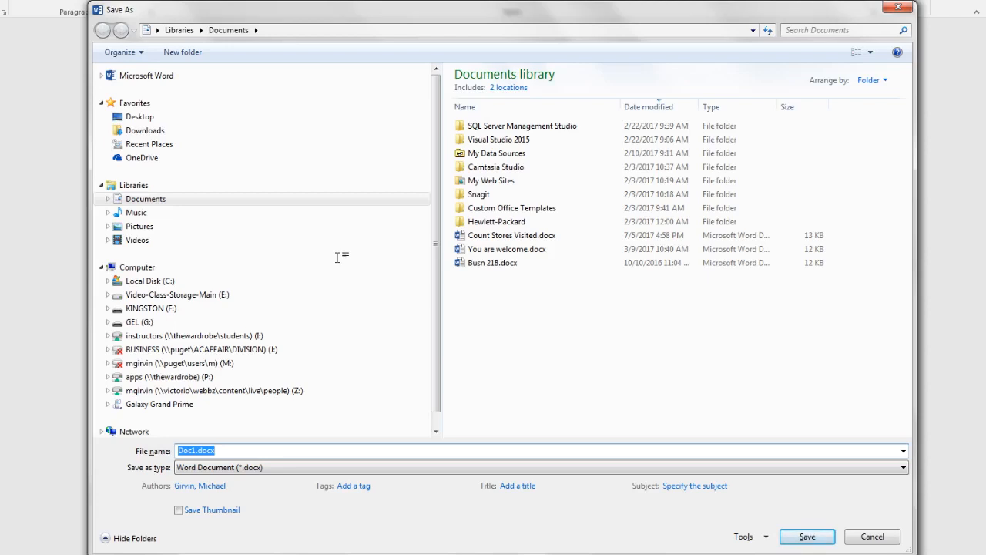
pyautogui.click(108, 308)
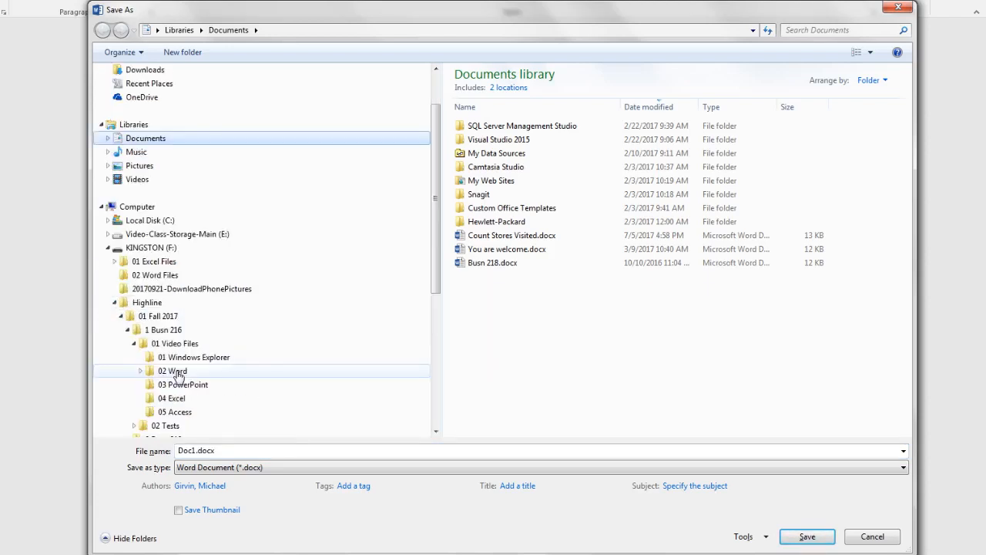
pyautogui.click(173, 371)
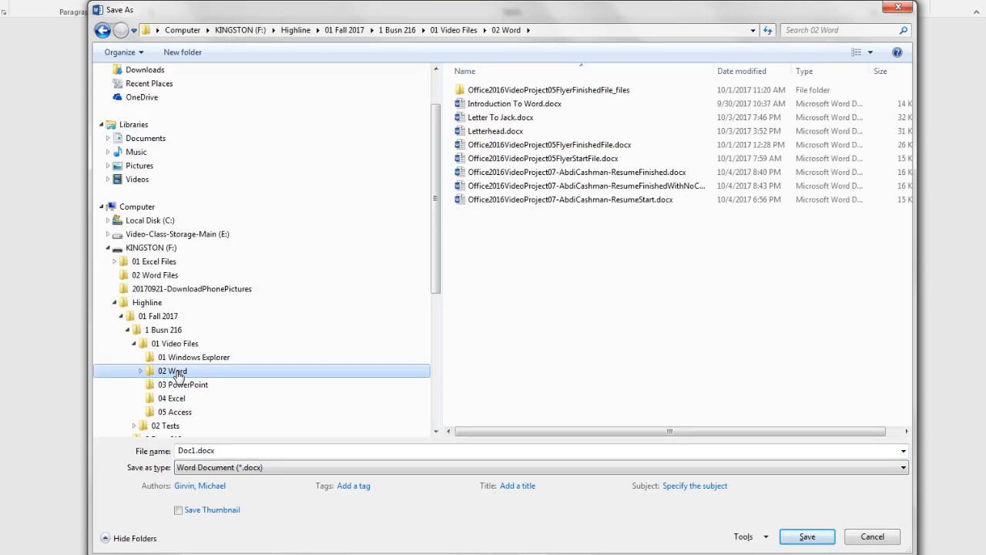
pyautogui.click(223, 451)
pyautogui.write('BoomerangResearchPaperFinished')
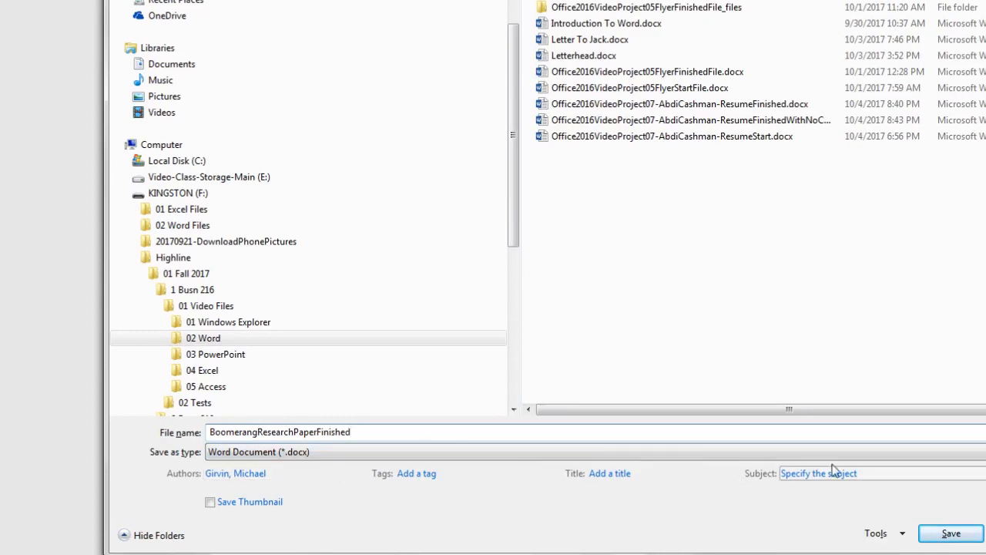
pyautogui.press('Return')
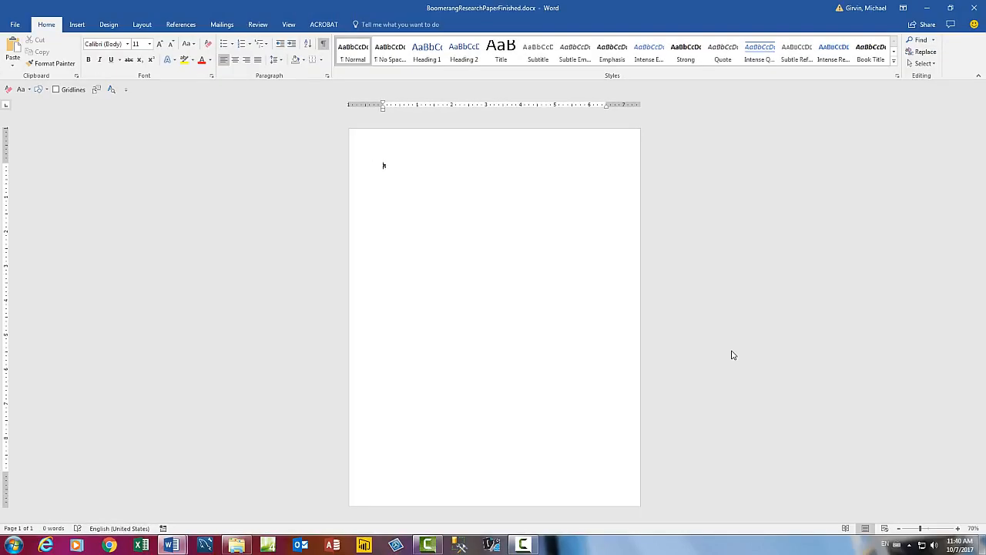
# Step: Change the References citation style from APA to MLA
pyautogui.keyDown('ctrl'); pyautogui.scroll(5, 733, 354); pyautogui.keyUp('ctrl')
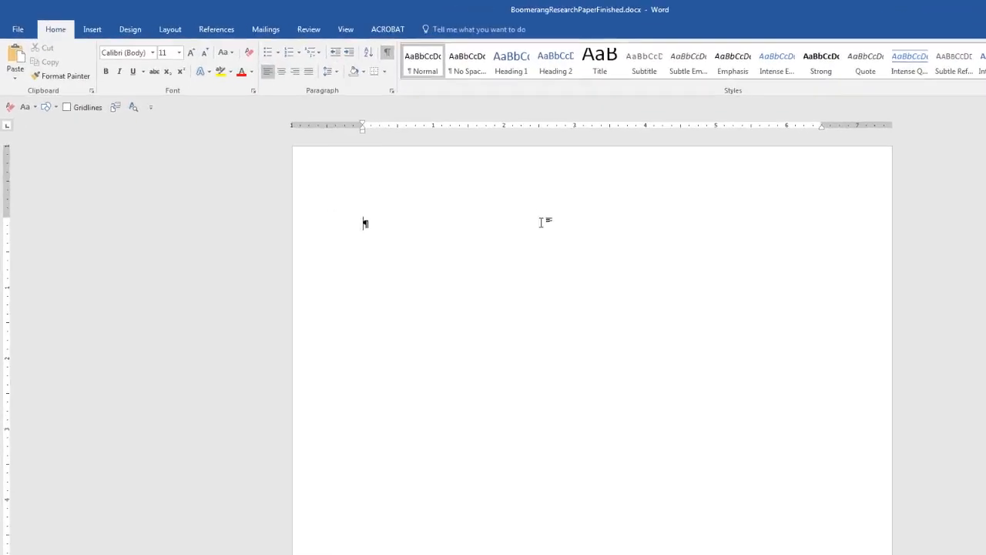
pyautogui.click(235, 31)
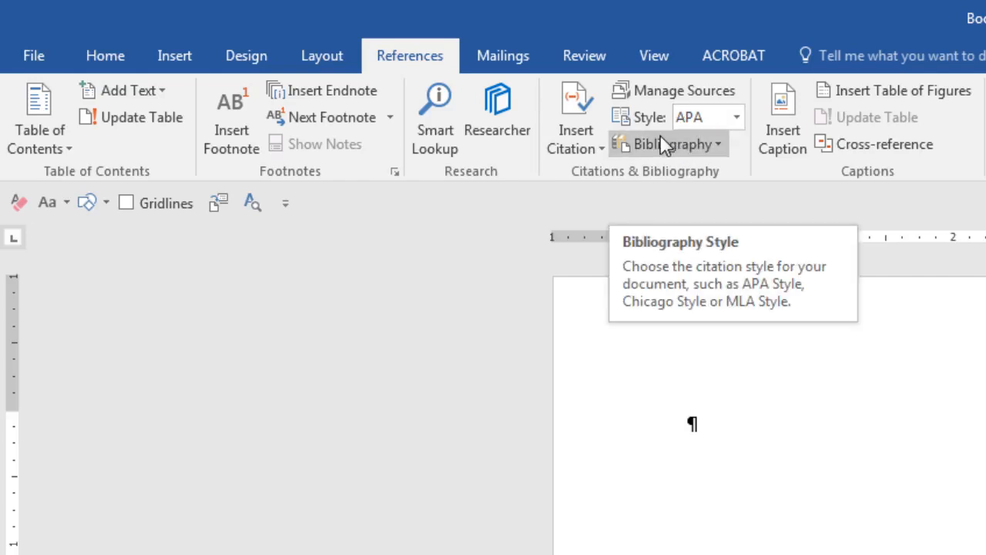
pyautogui.click(737, 117)
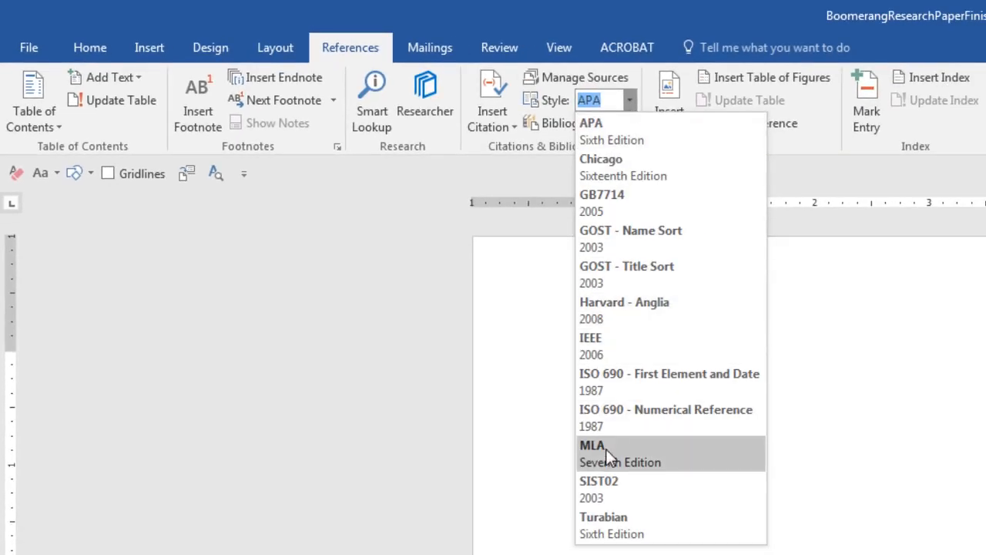
pyautogui.click(606, 451)
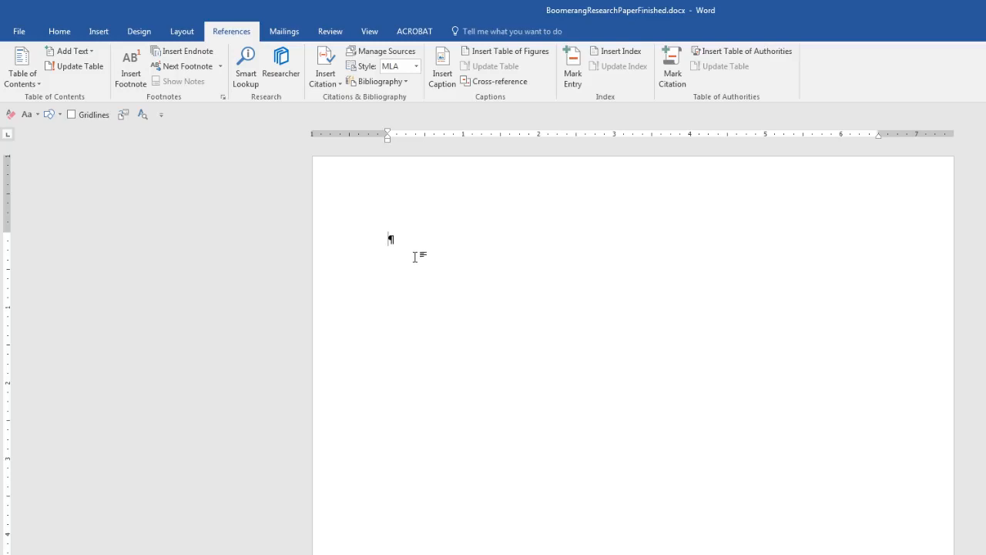
# Step: Confirm in Page Setup that all margins are 1 inch, closing it unchanged
pyautogui.click(184, 36)
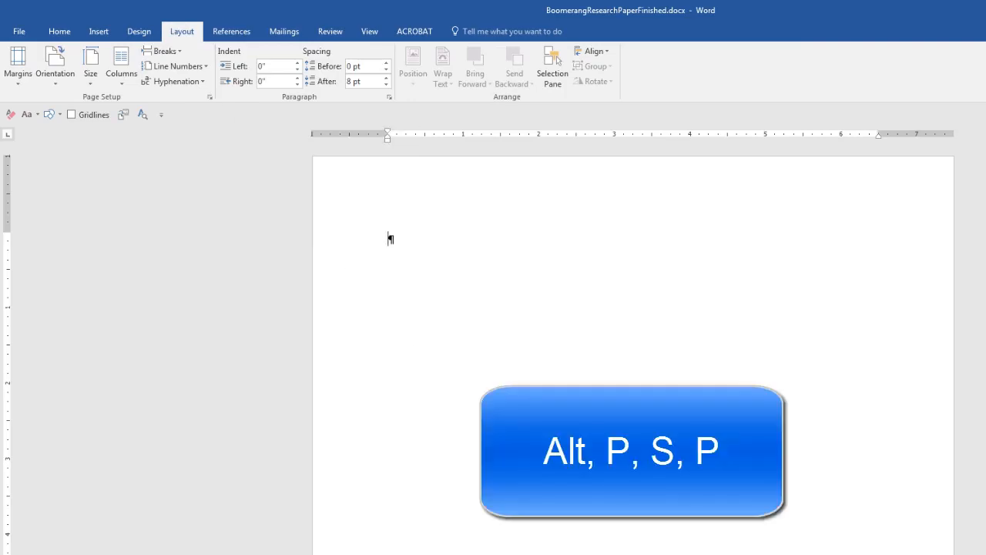
pyautogui.press('alt')
pyautogui.press('p')
pyautogui.press('s')
pyautogui.press('p')
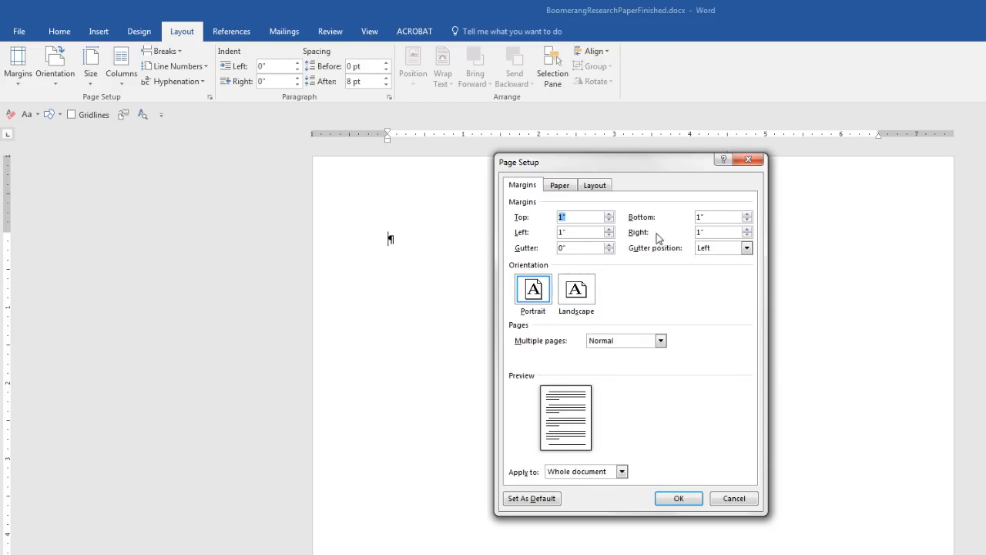
pyautogui.press('Escape')
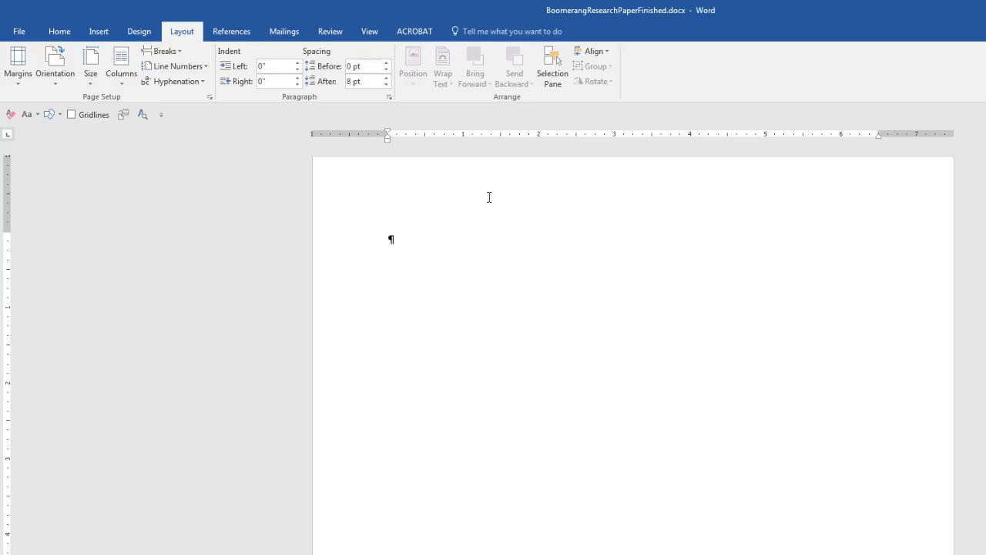
# Step: Enter the top-of-page header area for editing, reopening it after a brief exit
pyautogui.doubleClick(566, 190)
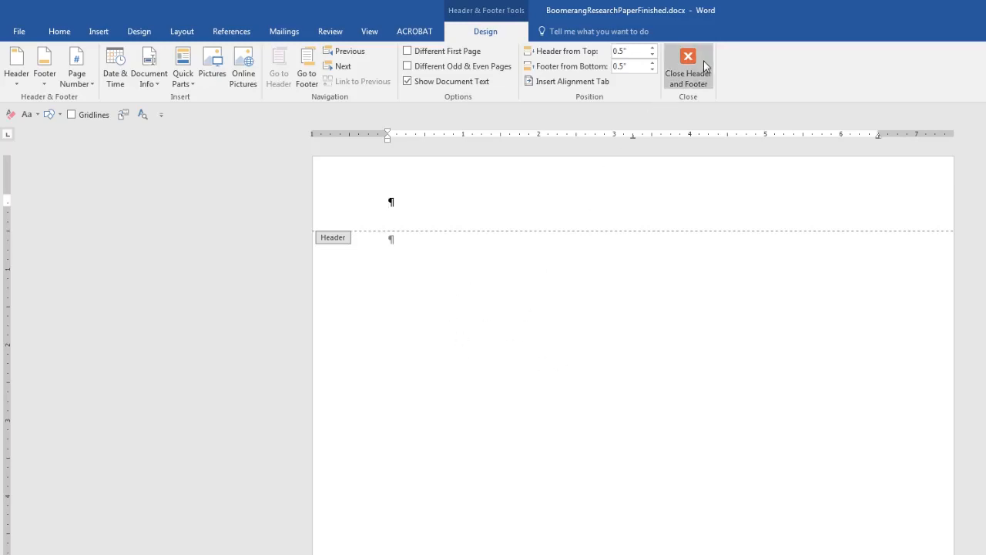
pyautogui.press('Escape')
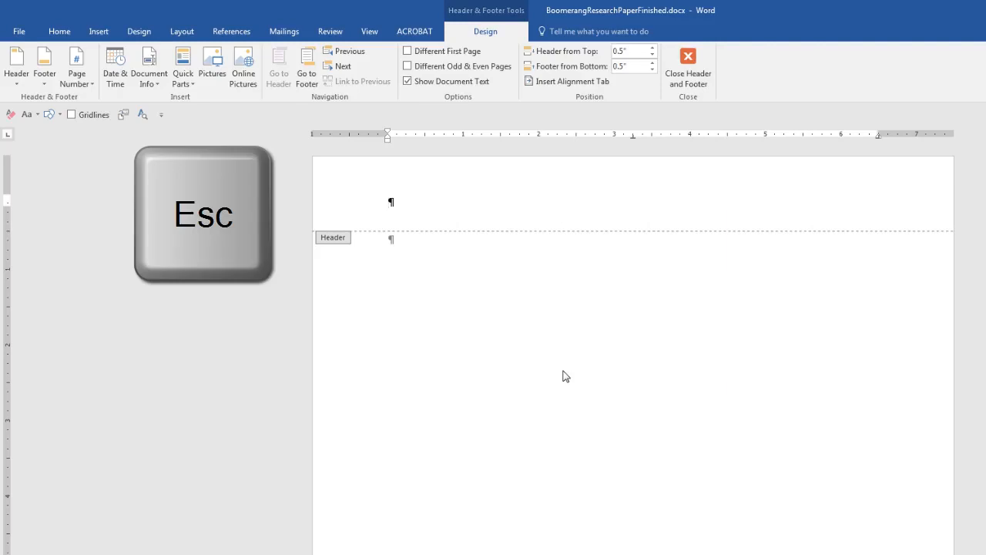
pyautogui.doubleClick(658, 196)
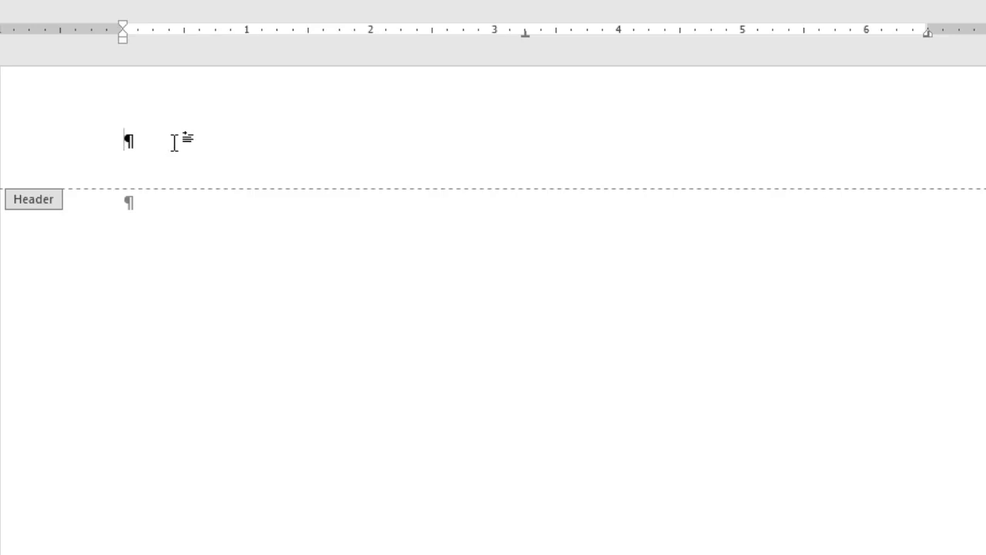
# Step: Right-align the header and type 'Your Last Name', deleting a stray typed 1
pyautogui.doubleClick(888, 141)
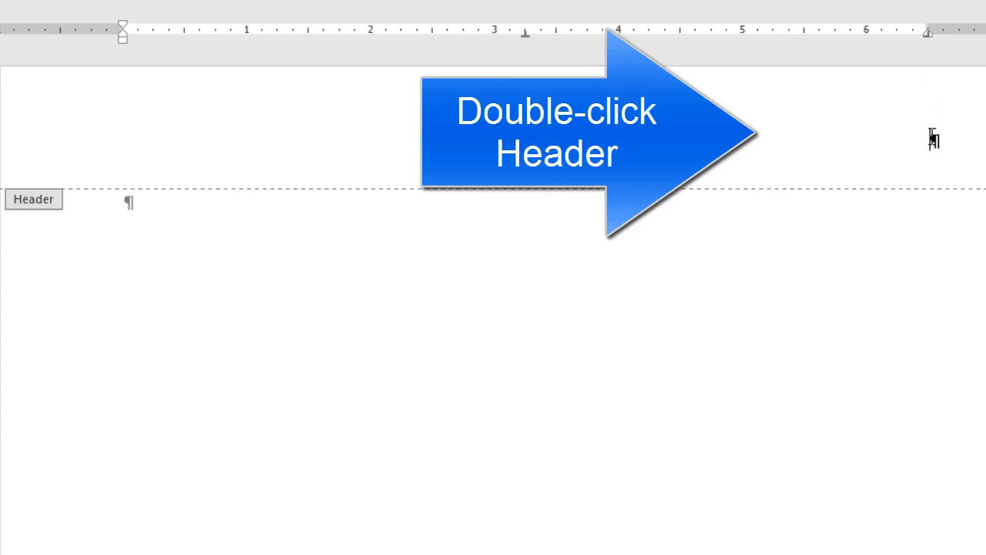
pyautogui.hotkey('ctrl', 'z')
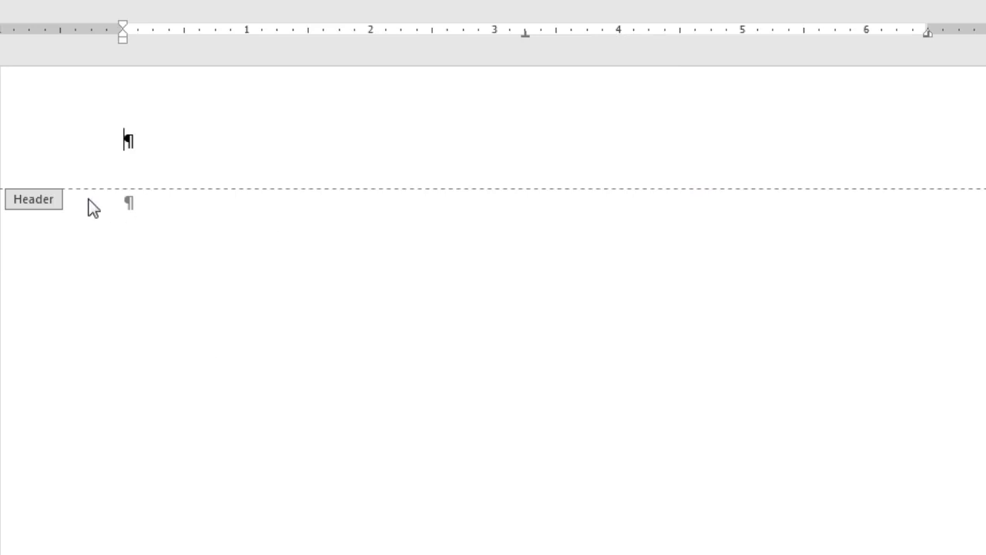
pyautogui.hotkey('ctrl', 'r')
pyautogui.write('Your Last N')
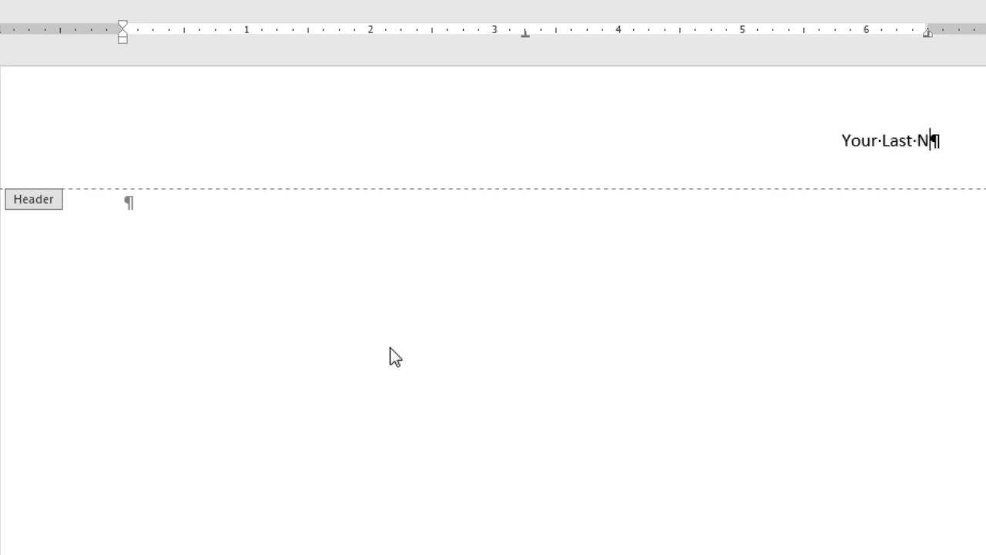
pyautogui.write('ame')
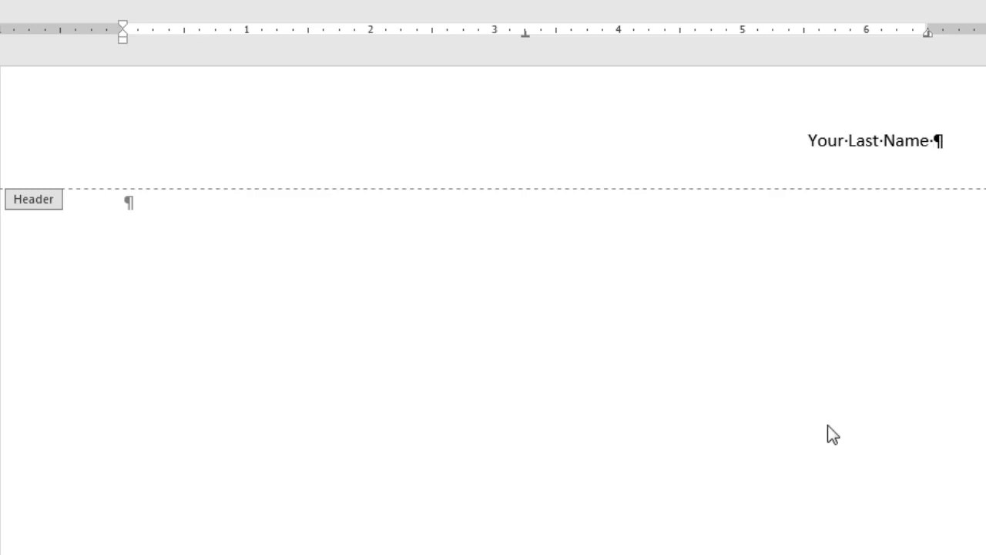
pyautogui.write('1')
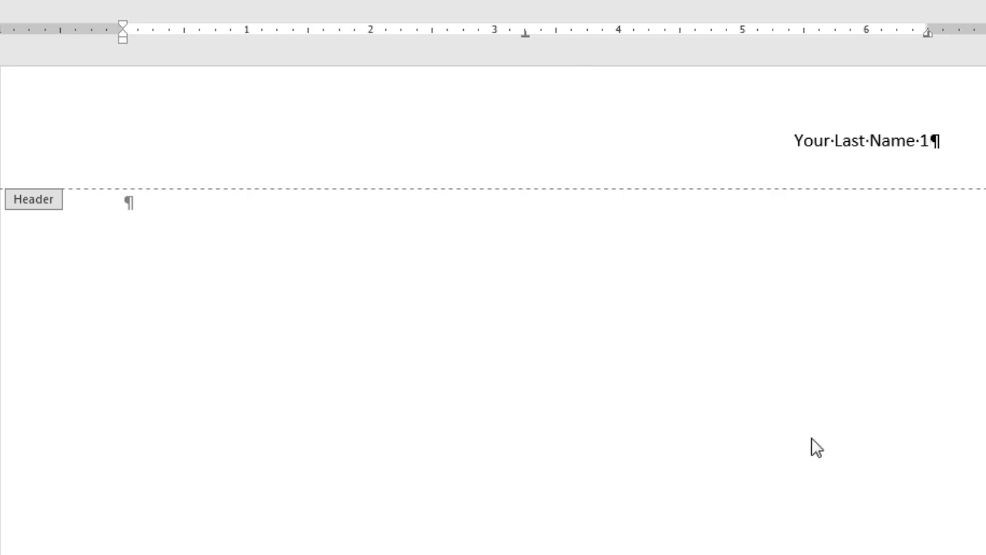
pyautogui.press('BackSpace')
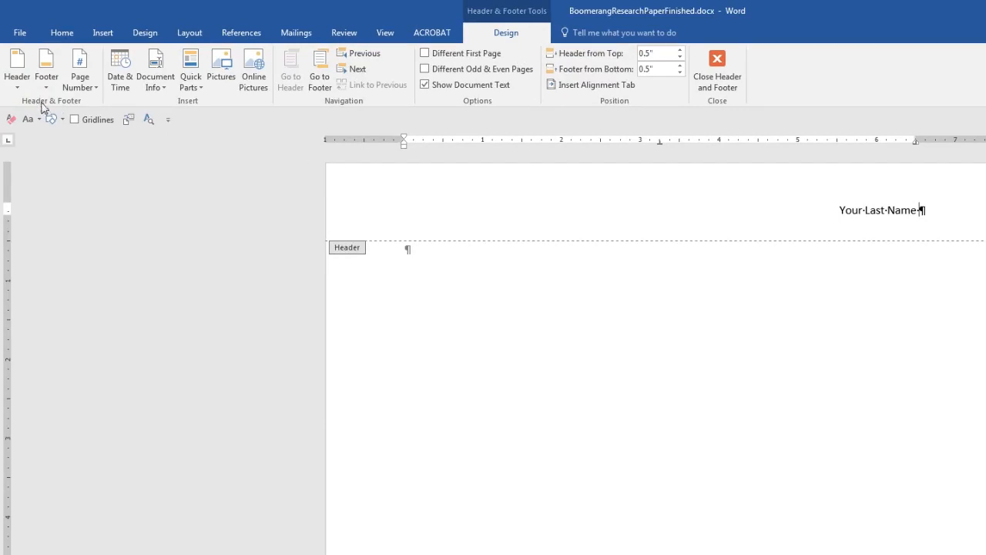
# Step: Insert a Plain Number page number after the name, then close the header
pyautogui.click(97, 90)
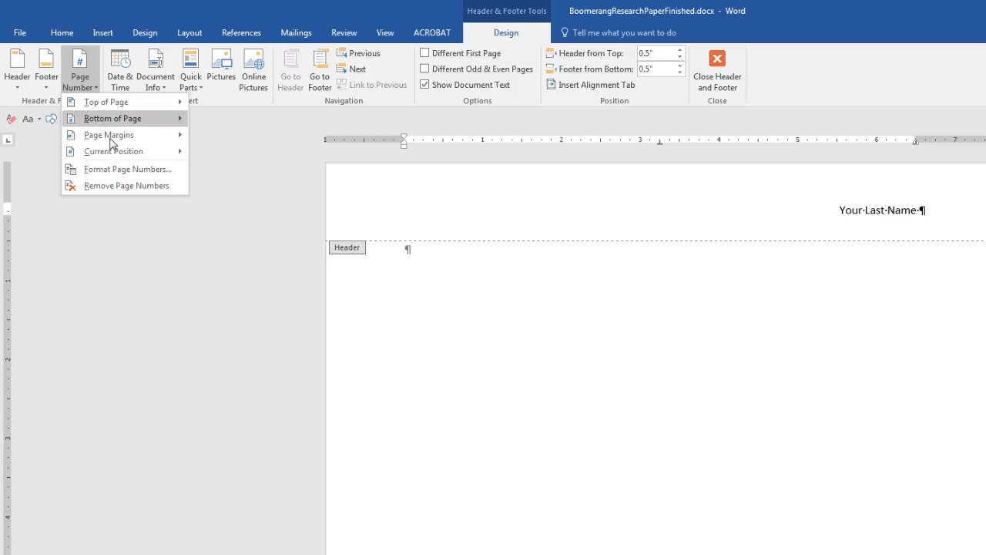
pyautogui.moveTo(116, 155)
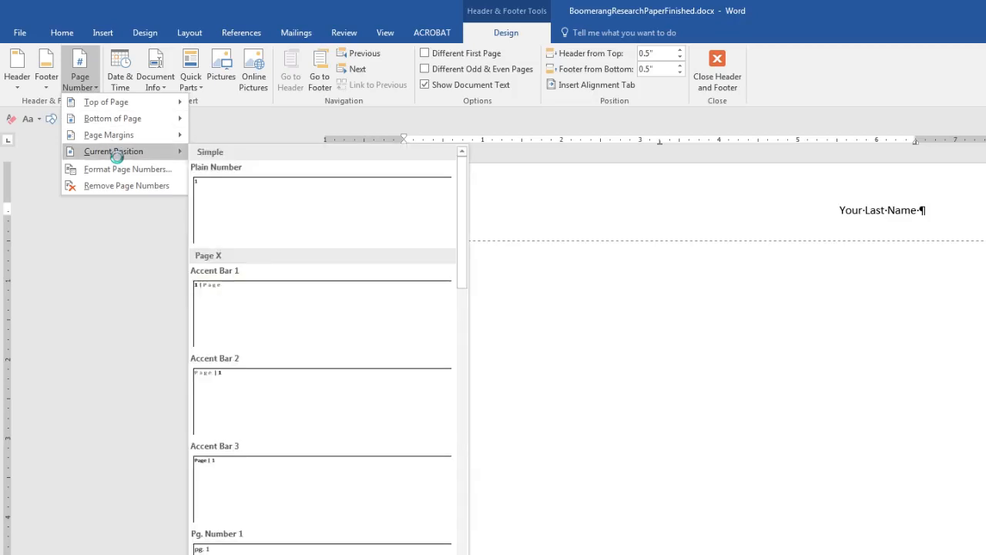
pyautogui.click(231, 208)
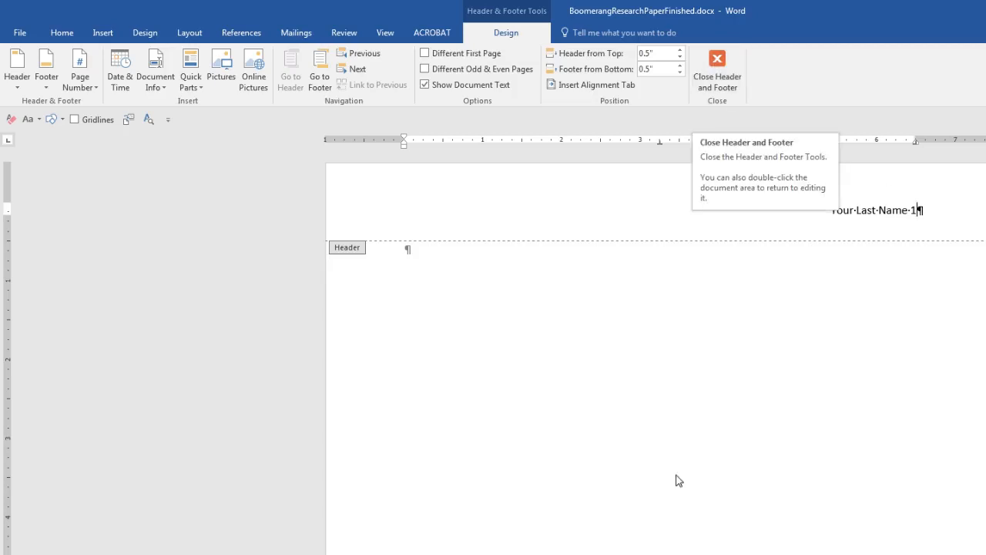
pyautogui.press('Escape')
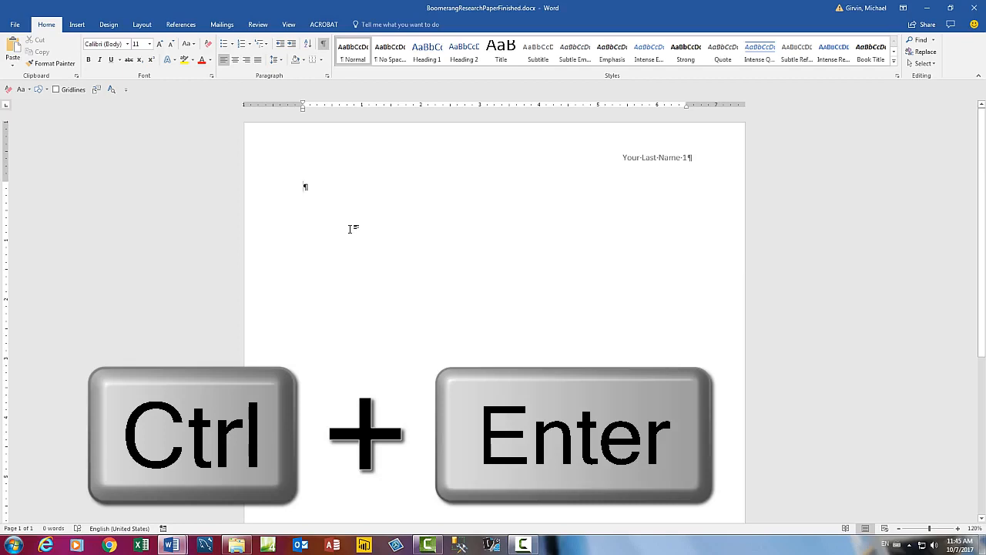
# Step: Add two page breaks to test header numbering, then undo them
pyautogui.hotkey('ctrl', 'Return')
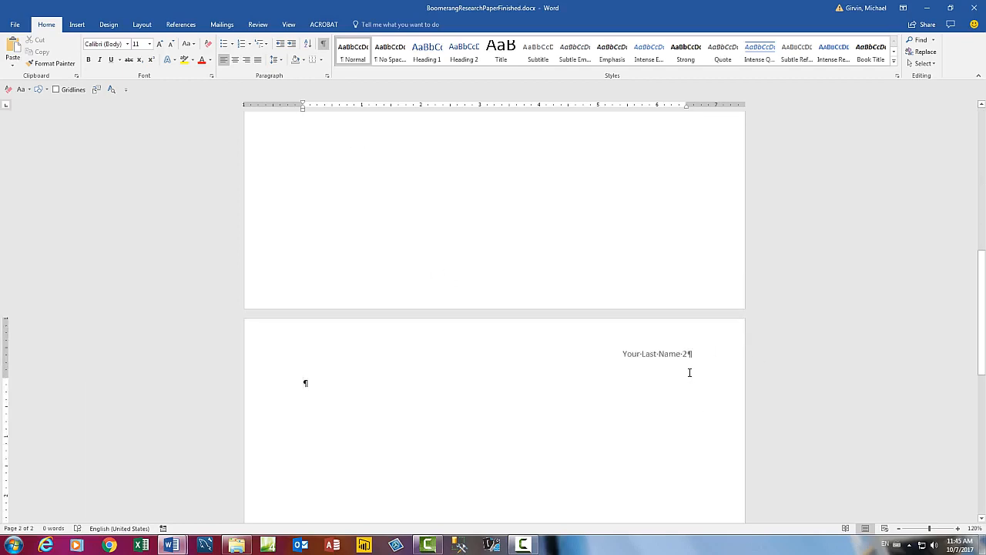
pyautogui.hotkey('ctrl', 'Return')
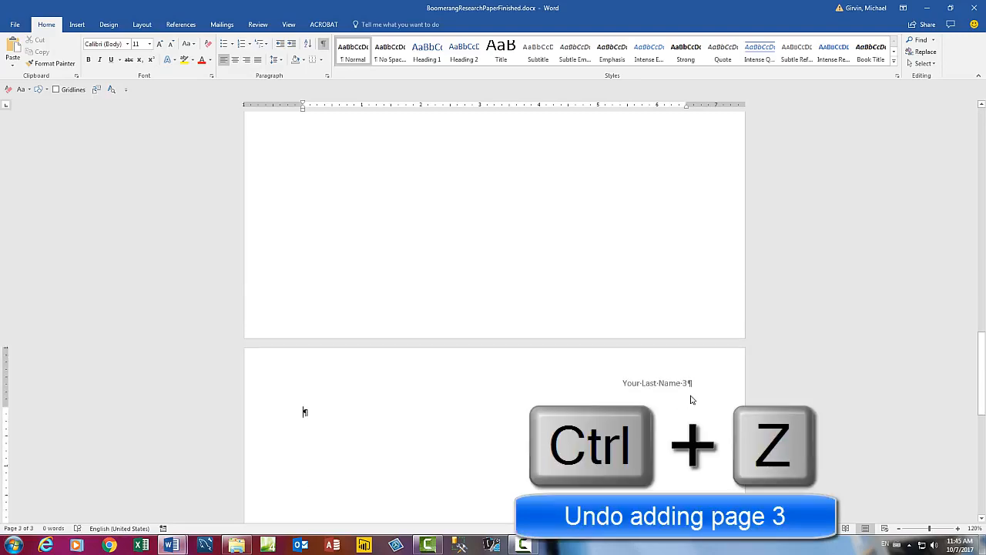
pyautogui.hotkey('ctrl', 'z')
pyautogui.hotkey('ctrl', 'z')
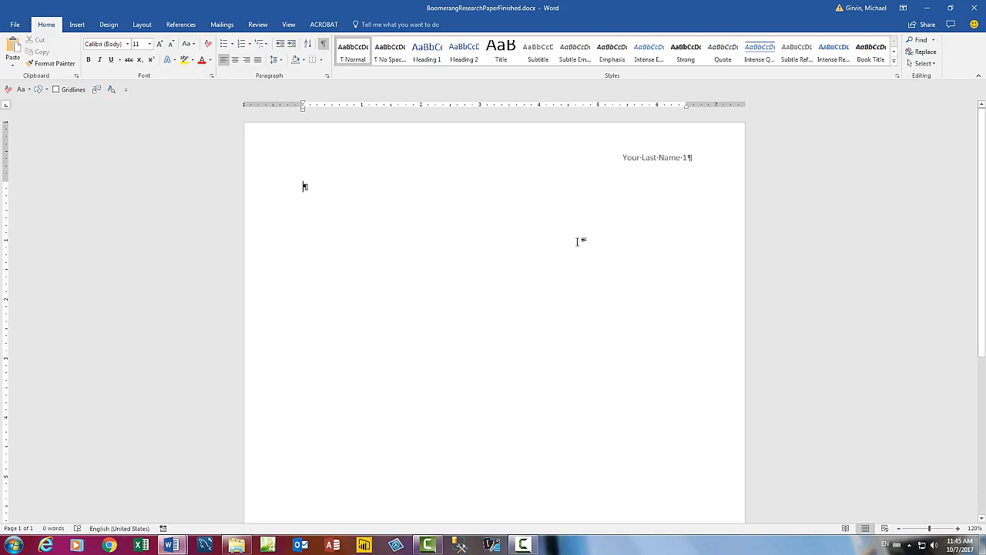
# Step: Insert a Page X of Y Bold Numbers page count into the footer
pyautogui.scroll(-10, 550, 297)
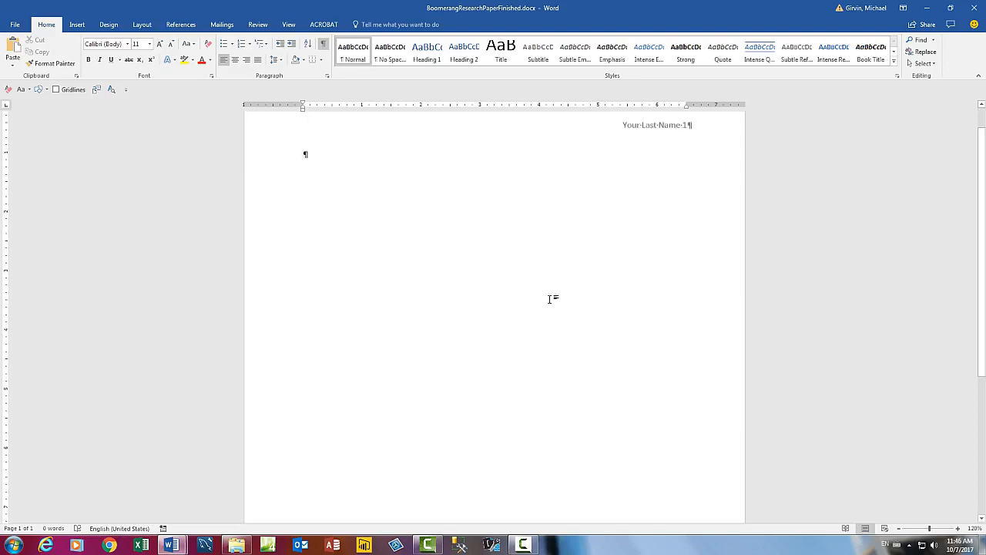
pyautogui.doubleClick(482, 491)
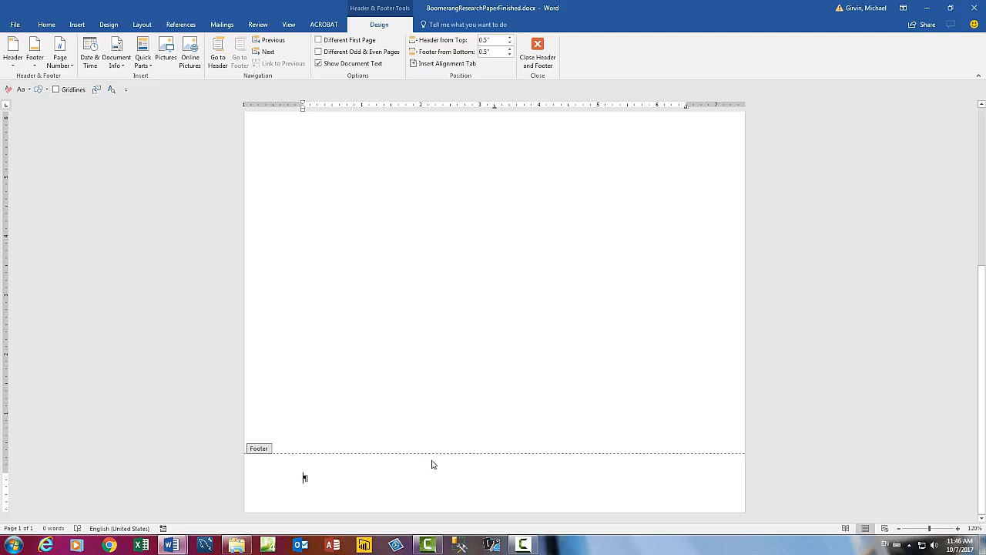
pyautogui.doubleClick(487, 480)
pyautogui.click(74, 68)
pyautogui.moveTo(87, 119)
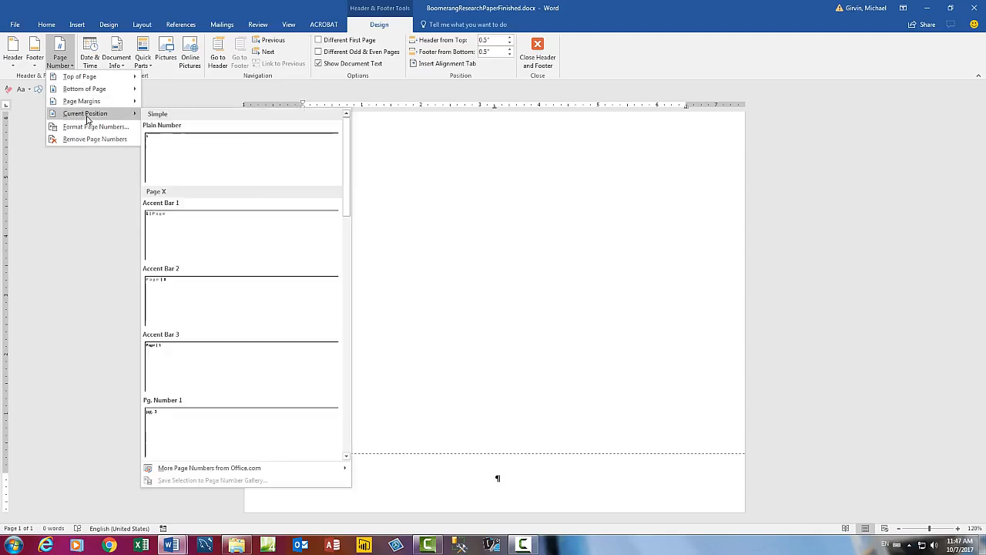
pyautogui.moveTo(348, 173); pyautogui.dragTo(347, 197)
pyautogui.scroll(-1, 353, 244)
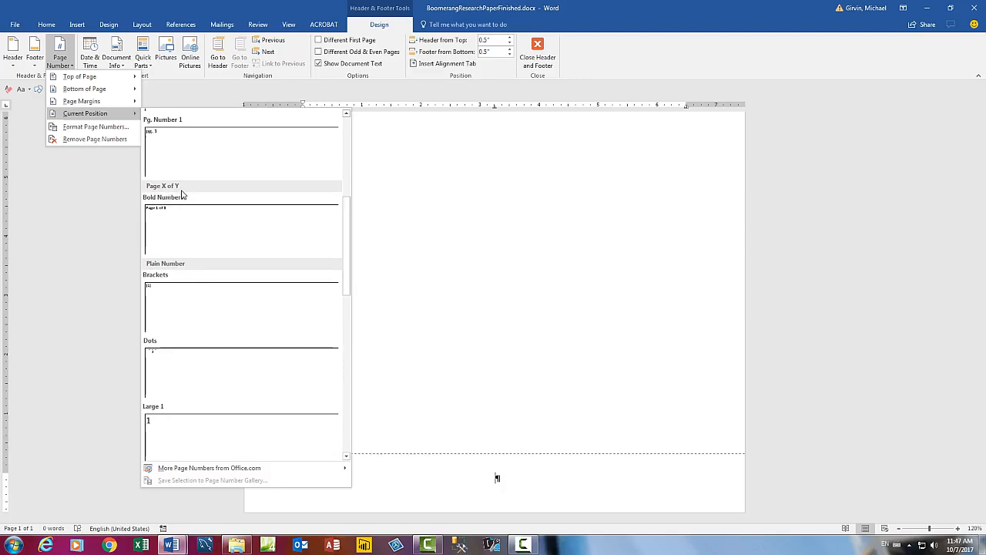
pyautogui.click(169, 230)
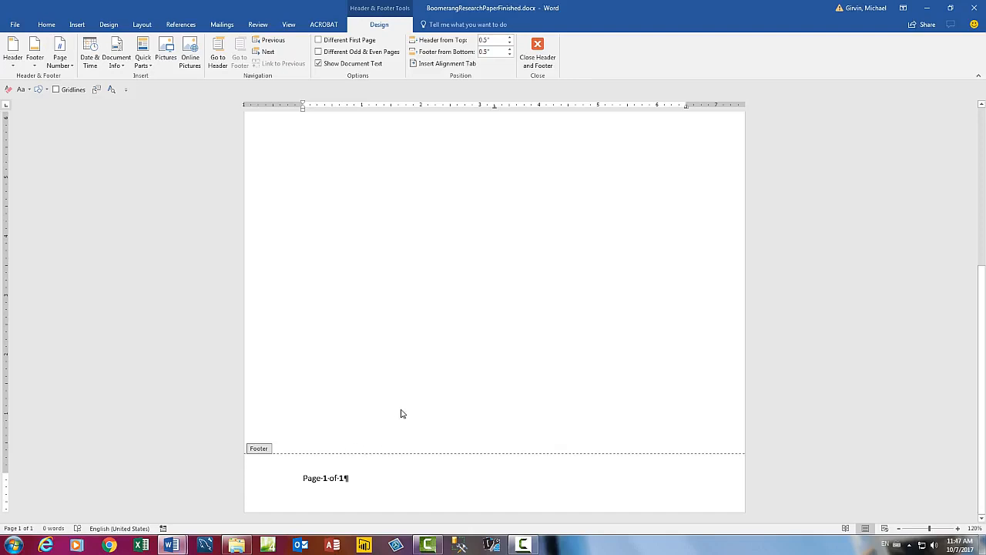
# Step: Centre the footer page count, close the footer, and test-then-undo a page break
pyautogui.hotkey('ctrl', 'e')
pyautogui.press('Escape')
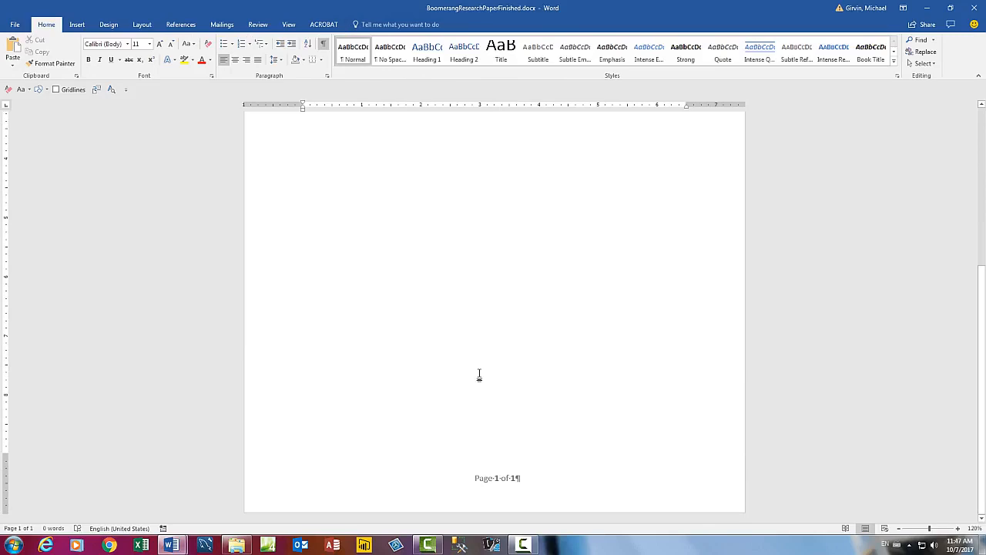
pyautogui.hotkey('ctrl', 'Return')
pyautogui.scroll(-3, 578, 376)
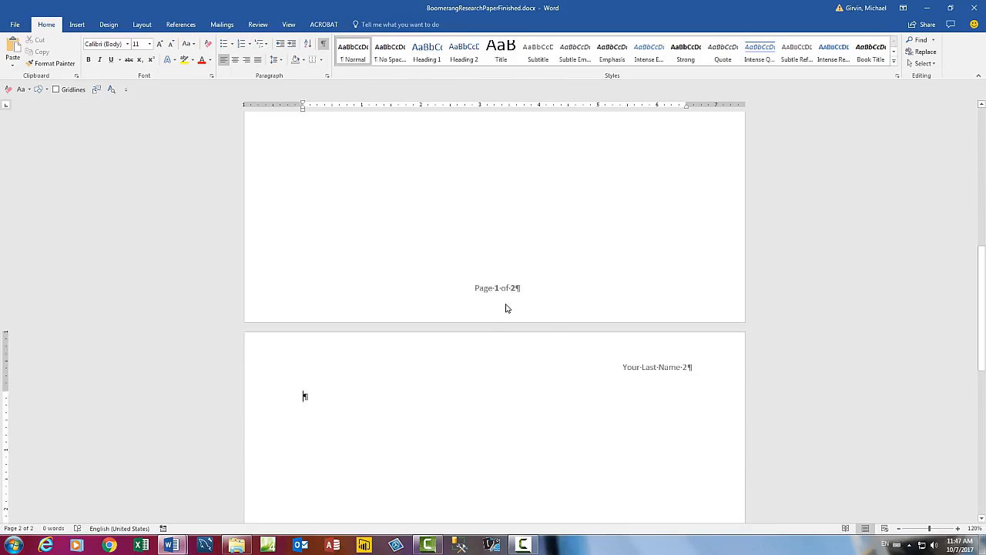
pyautogui.scroll(-10, 506, 334)
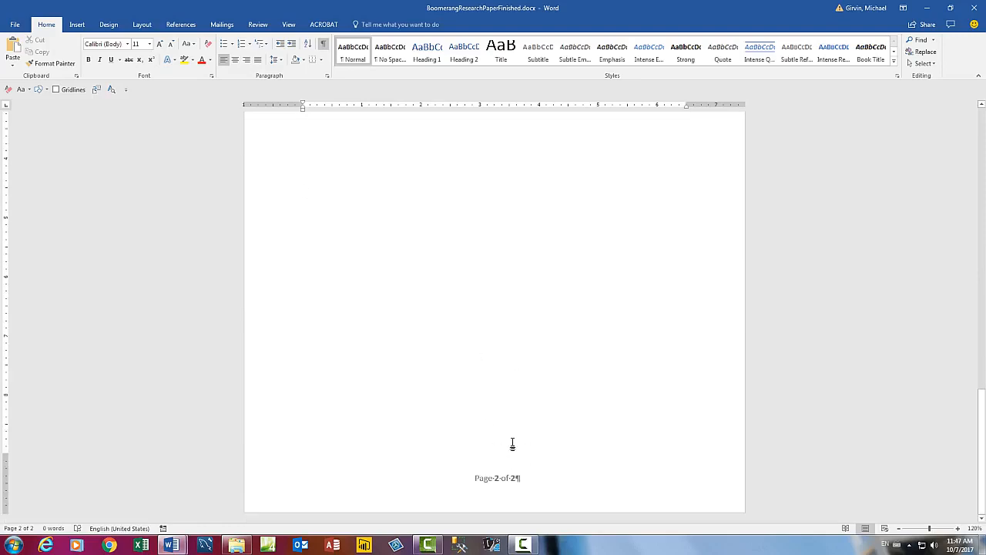
pyautogui.hotkey('ctrl', 'z')
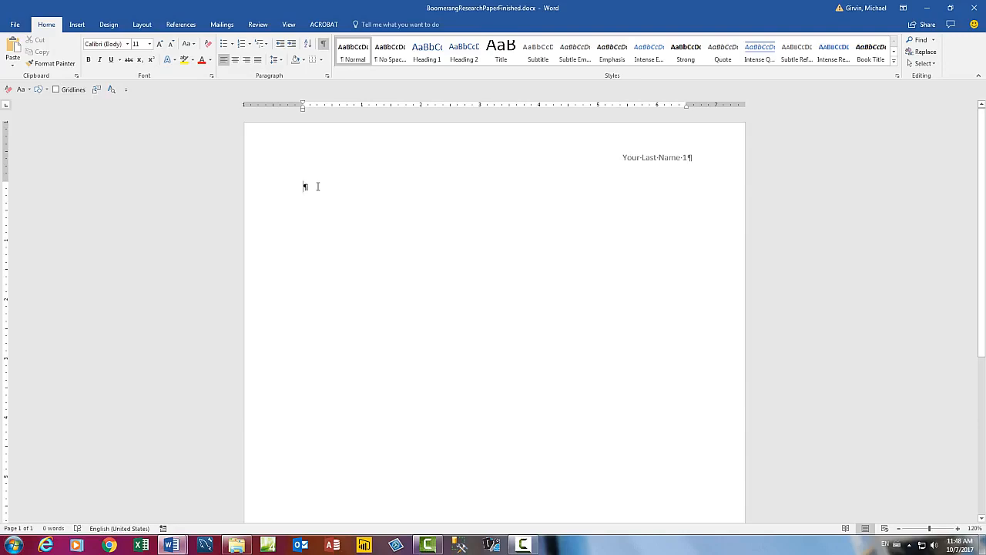
# Step: Give the empty paragraph Double line spacing and 0 pt after via the Paragraph dialog
pyautogui.rightClick(318, 186)
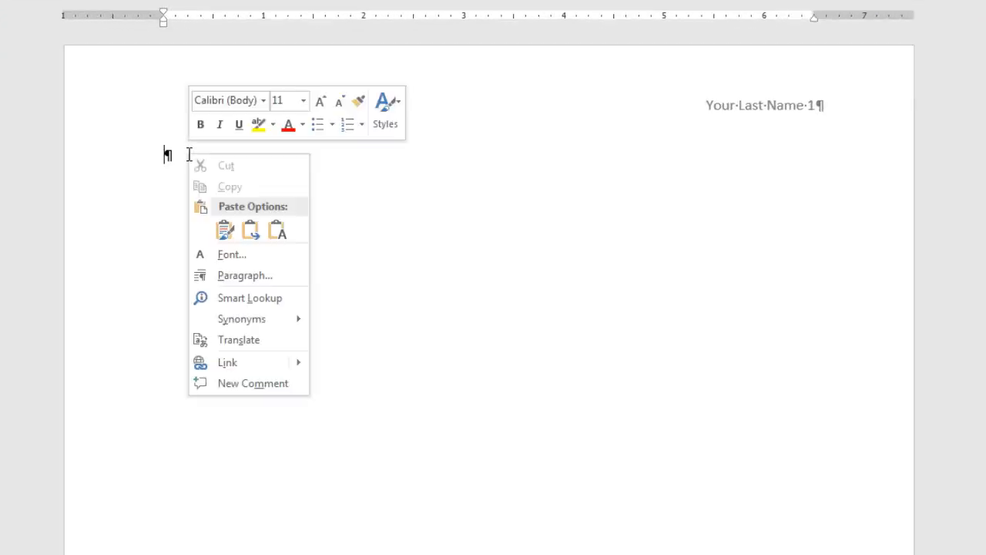
pyautogui.click(236, 276)
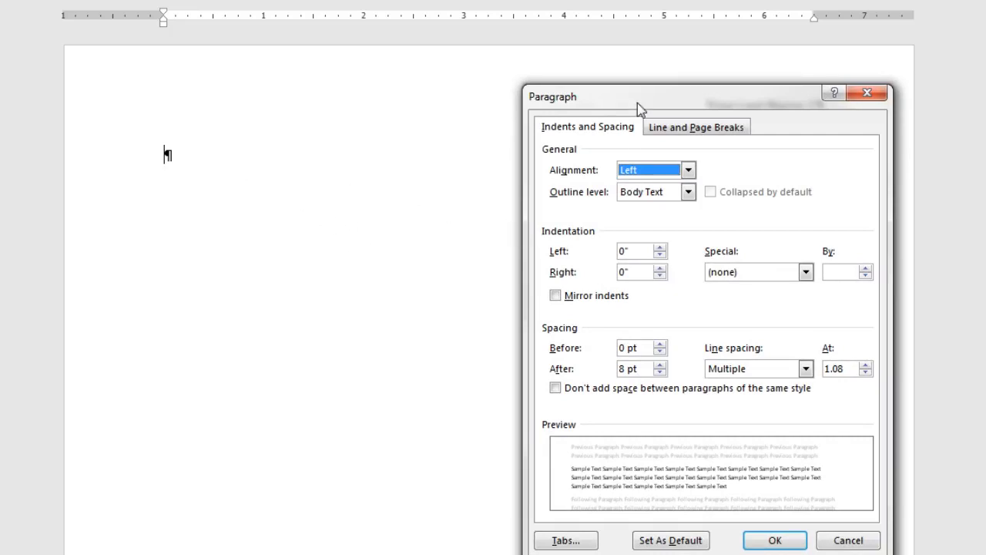
pyautogui.moveTo(640, 103); pyautogui.dragTo(388, 40)
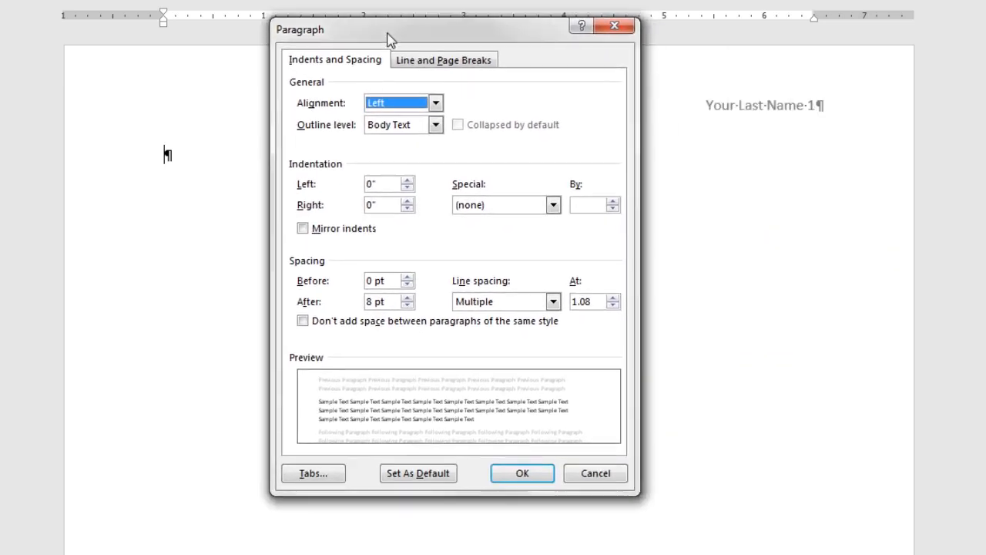
pyautogui.click(410, 306)
pyautogui.click(409, 306)
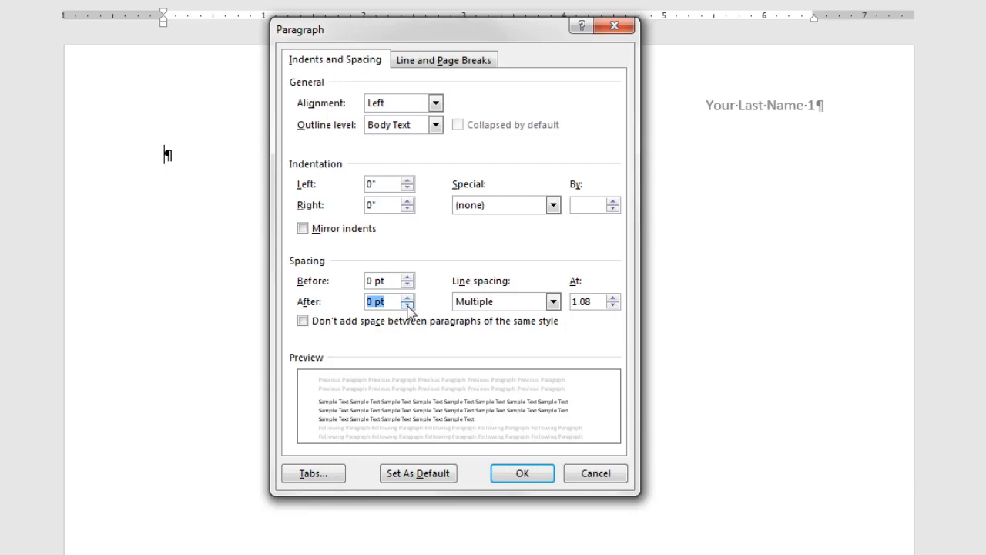
pyautogui.click(555, 302)
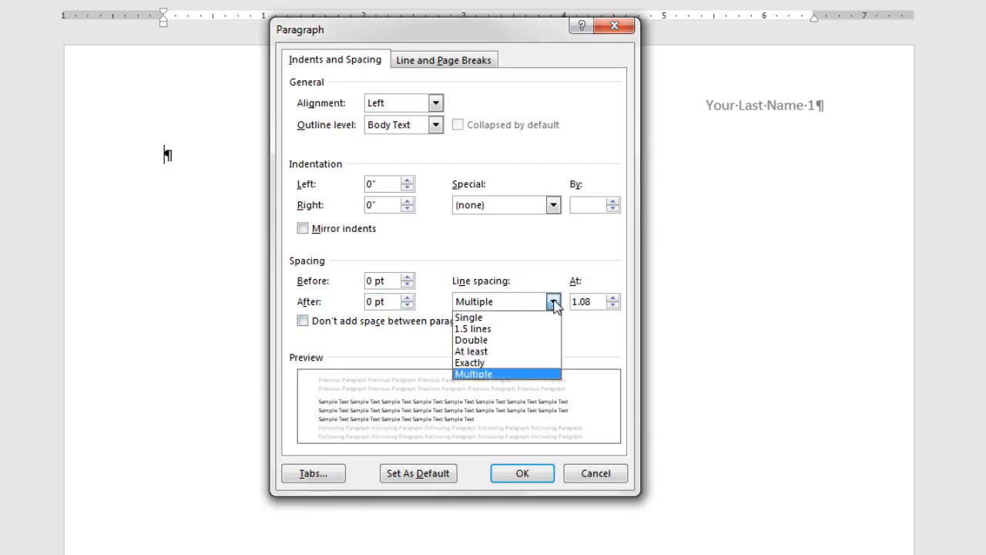
pyautogui.click(487, 341)
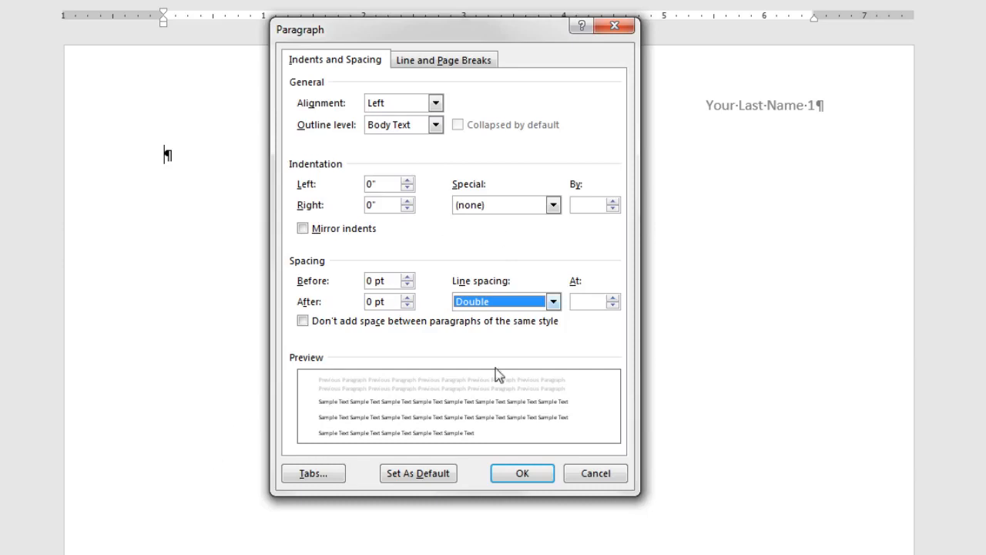
pyautogui.click(542, 477)
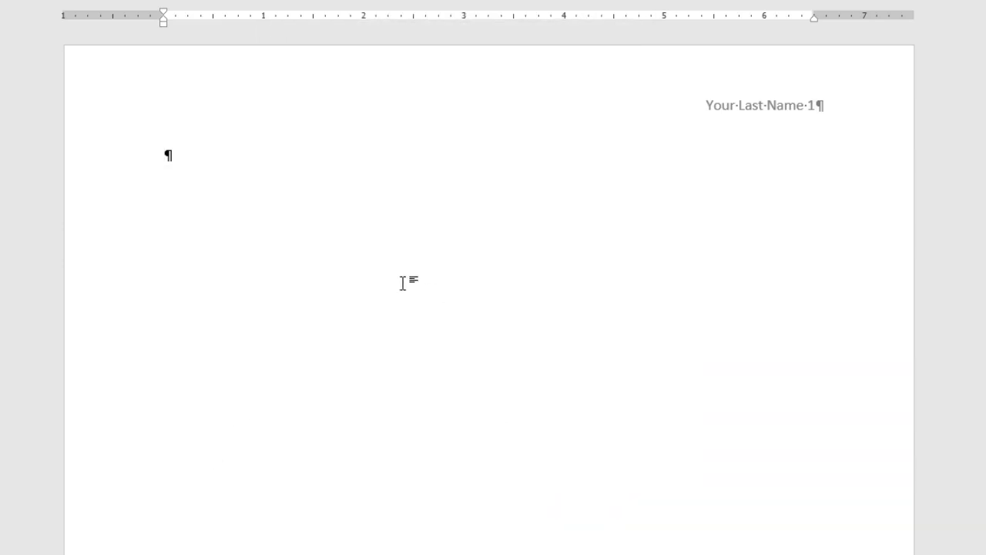
# Step: Enter the heading lines Your Full Name, the professor's name and English 101, one per line
pyautogui.write('Your Full Name')
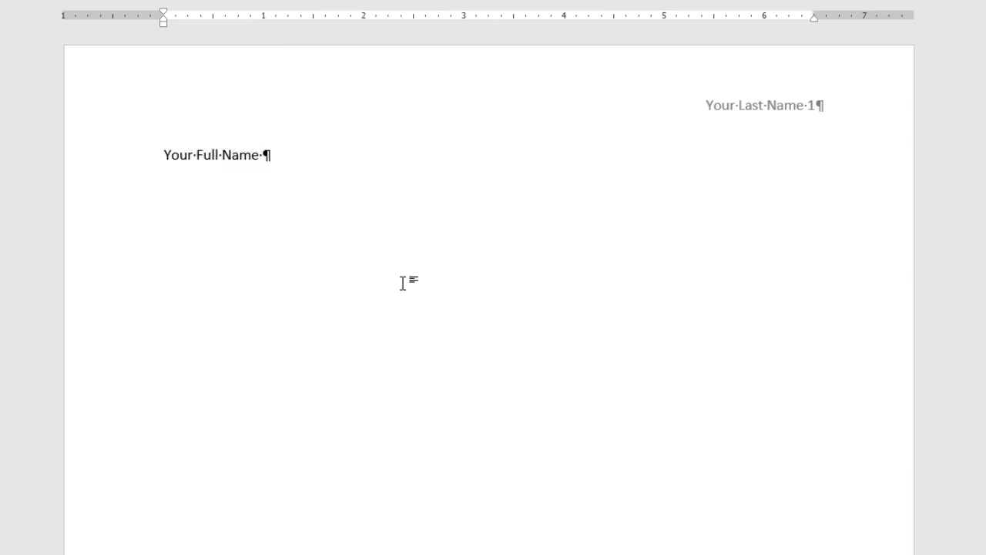
pyautogui.press('BackSpace')
pyautogui.press('Return')
pyautogui.write('Professor Turck')
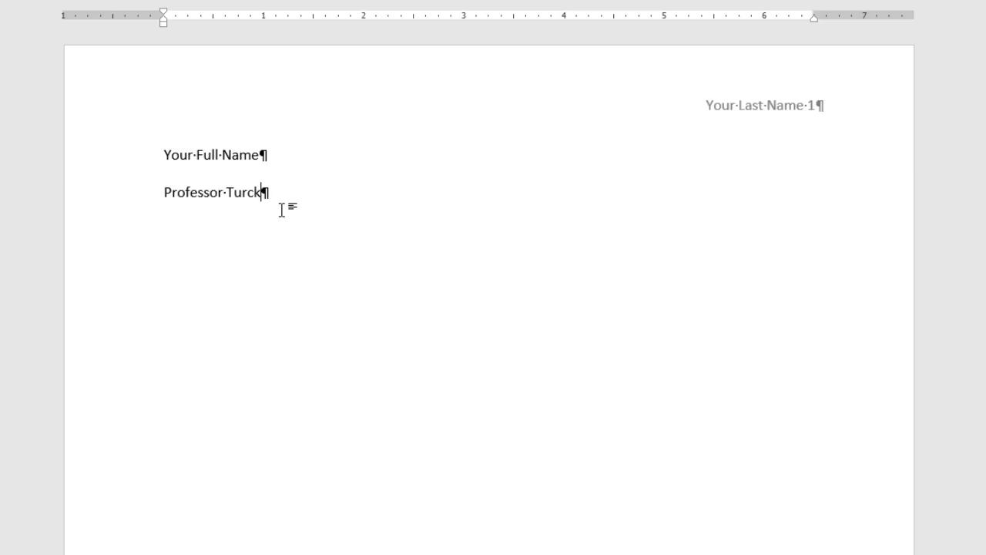
pyautogui.press('Return')
pyautogui.write('English 101')
pyautogui.press('Return')
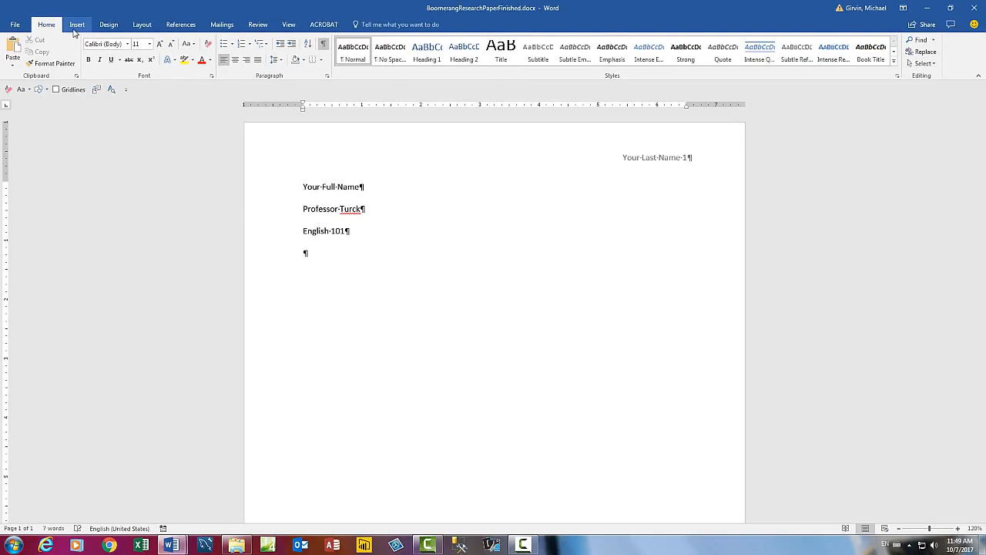
pyautogui.click(76, 25)
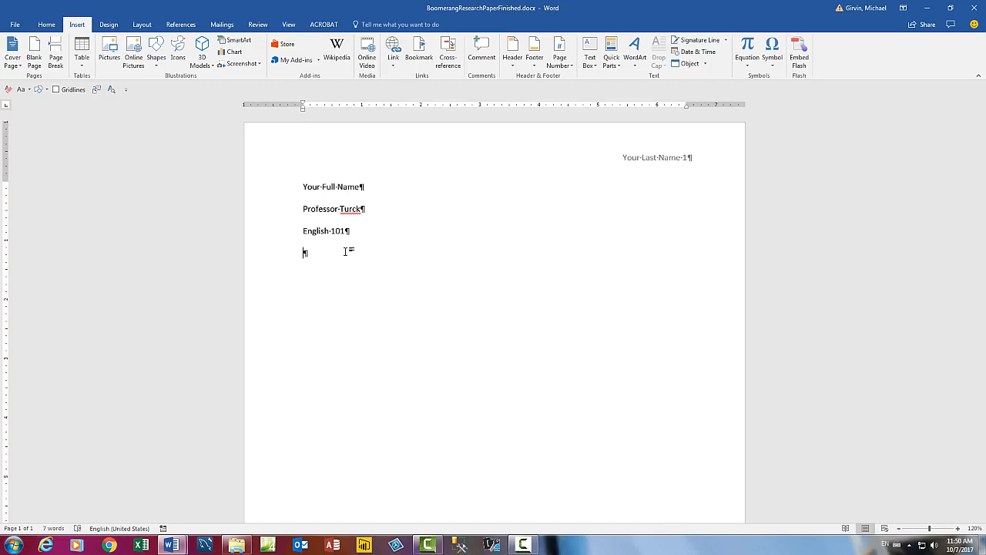
# Step: Insert the long-format date Saturday, October 07, 2017, followed by an empty line
pyautogui.press('alt')
pyautogui.press('n')
pyautogui.press('d')
pyautogui.press('Down')
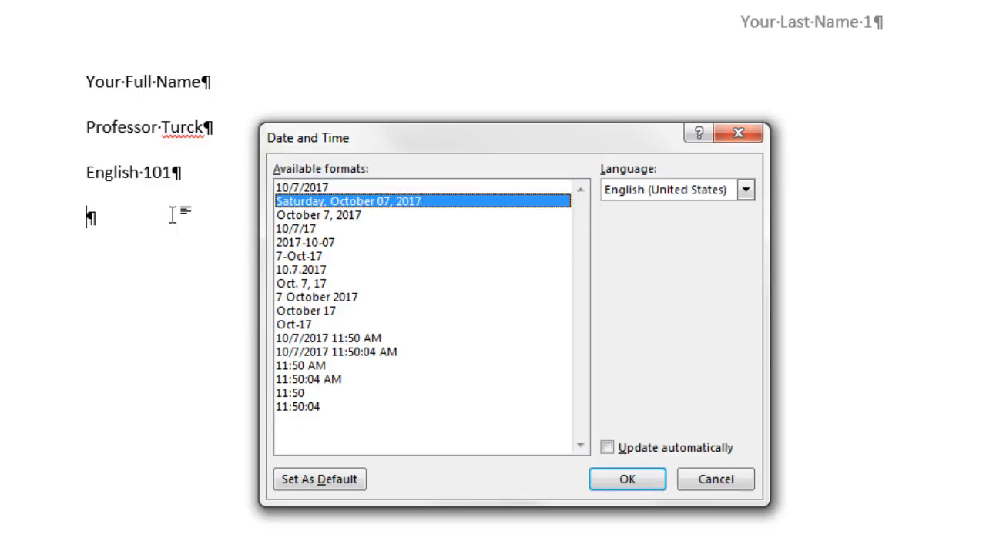
pyautogui.press('Return')
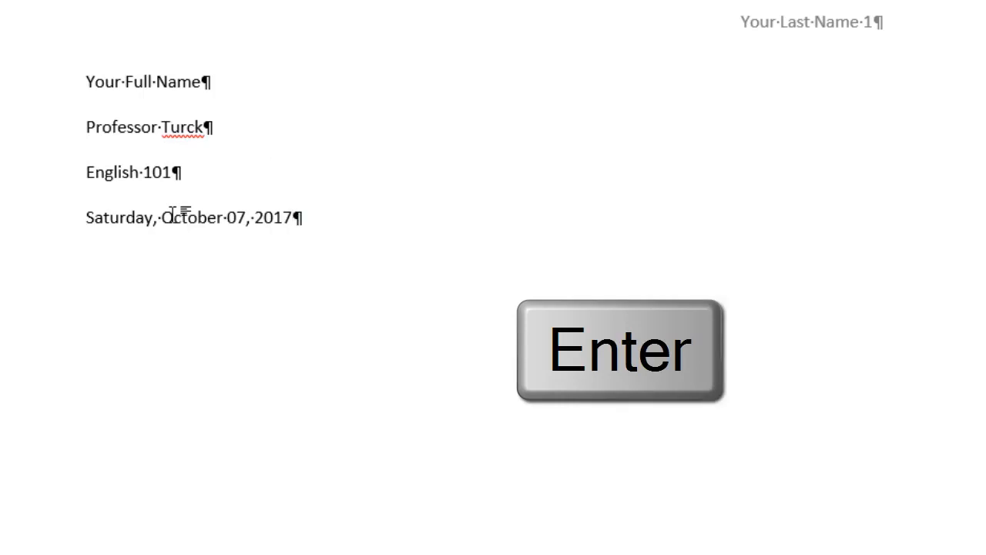
pyautogui.press('Return')
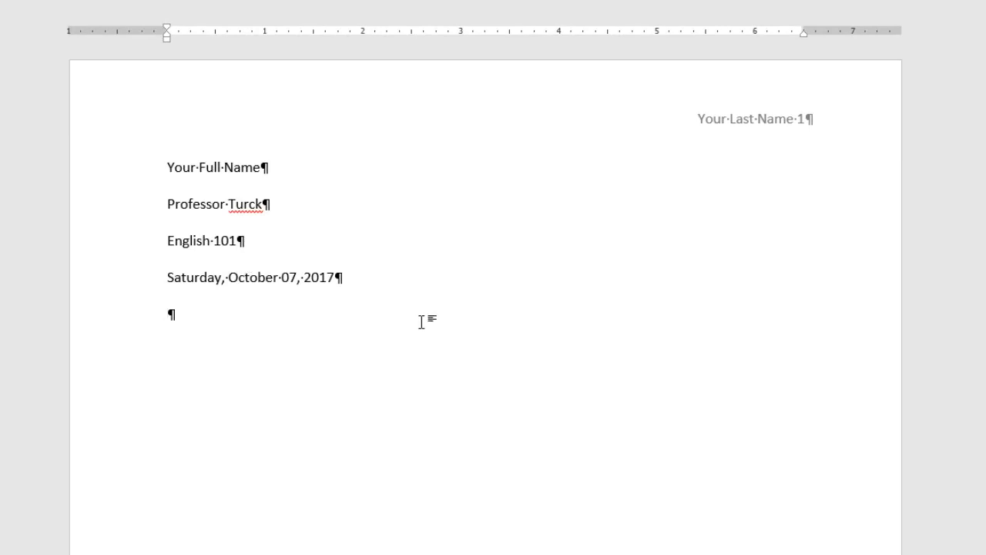
# Step: Add the centred title 'How Boomerang Shape Affects Flight of Three-Winged Boomerangs', correcting 'Boomerngs' via spelling suggestions
pyautogui.doubleClick(471, 317)
pyautogui.write('How Boomeran')
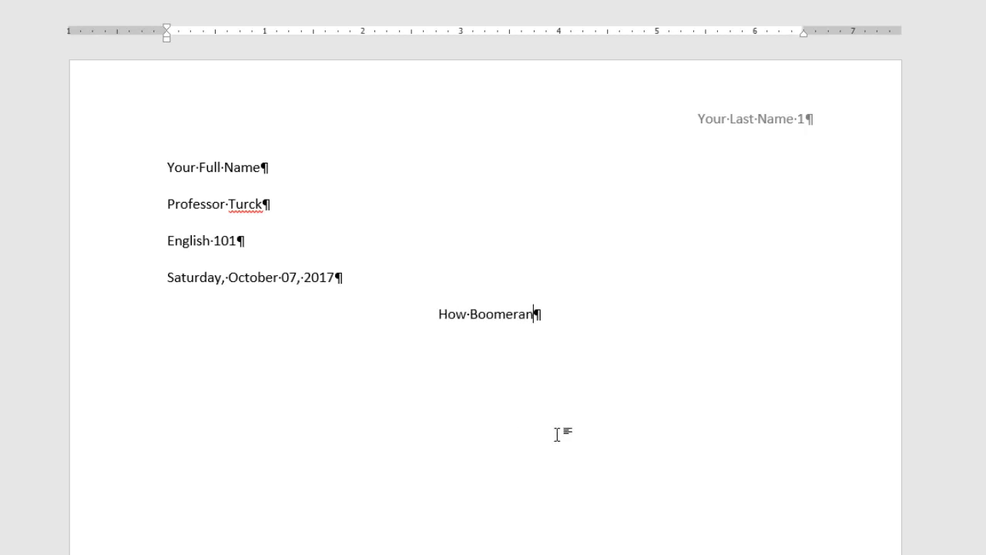
pyautogui.write('g Shape Affects Flight of Three')
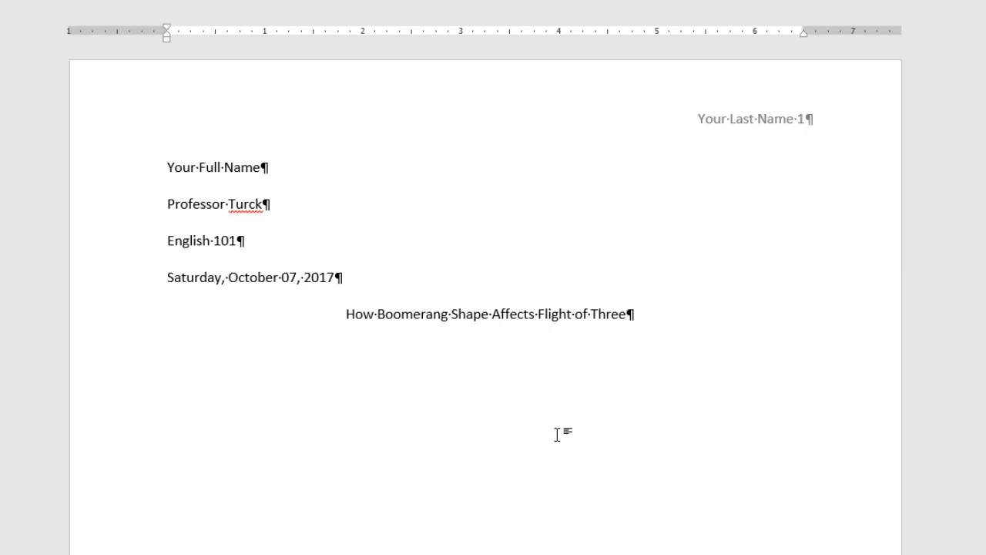
pyautogui.write('-Winged Boomerngs')
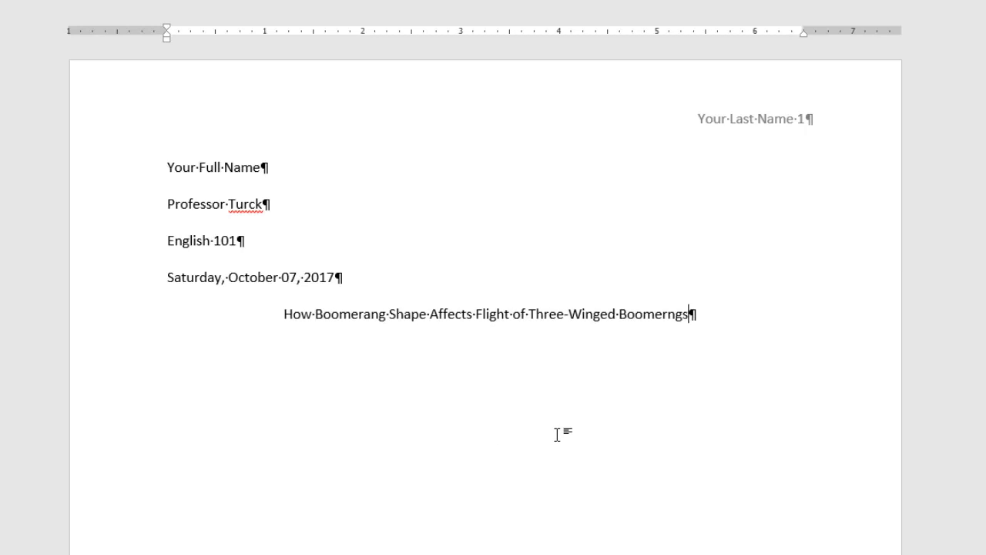
pyautogui.press('Return')
pyautogui.rightClick(669, 313)
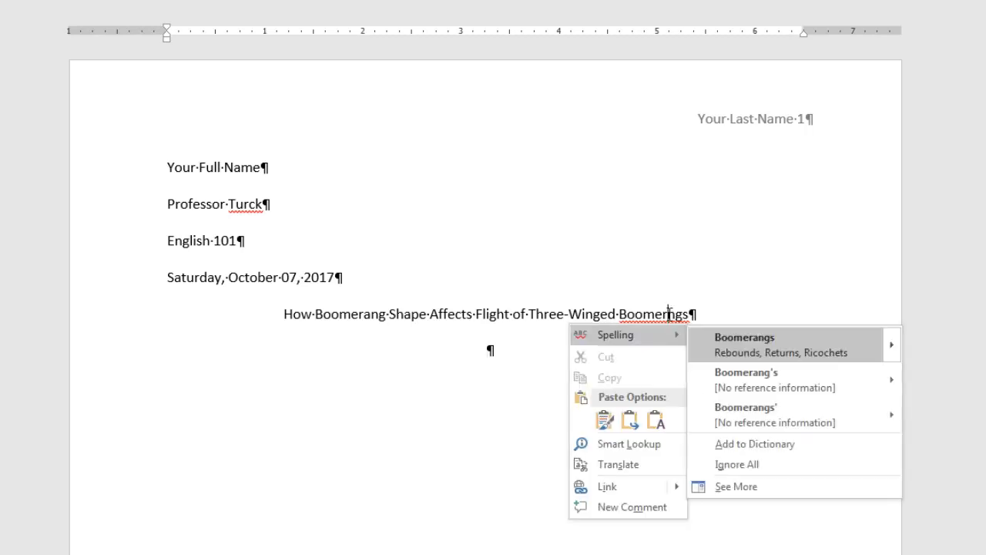
pyautogui.click(748, 341)
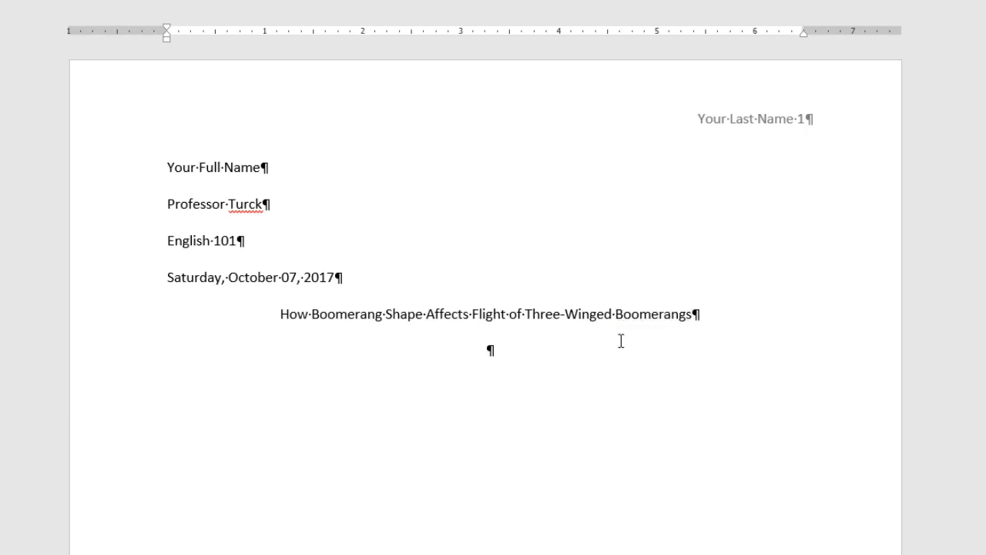
pyautogui.click(539, 360)
# Step: Make the line under the title left-aligned with a 0.5" first-line indent, then save
pyautogui.rightClick(527, 305)
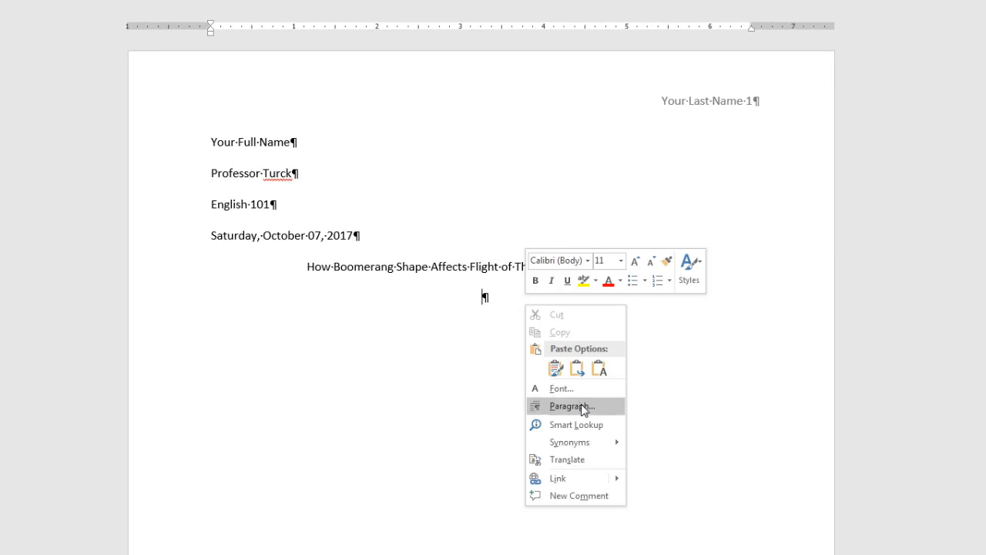
pyautogui.click(582, 407)
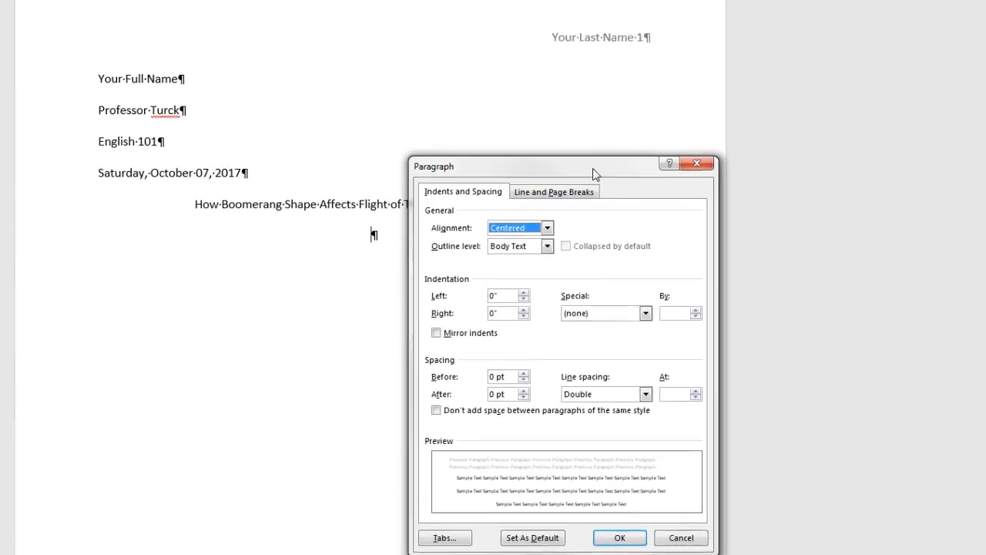
pyautogui.moveTo(593, 168); pyautogui.dragTo(584, 167)
pyautogui.click(506, 229)
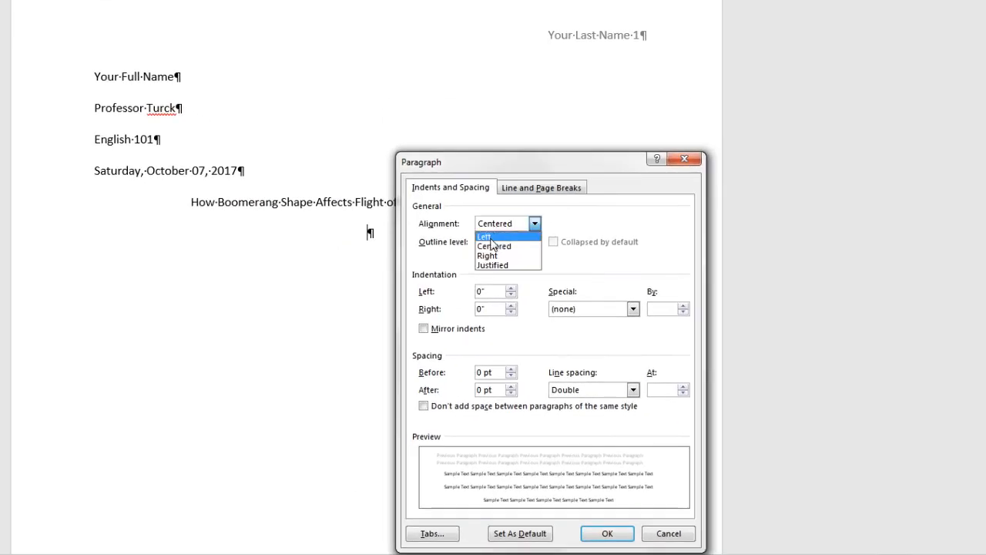
pyautogui.click(490, 238)
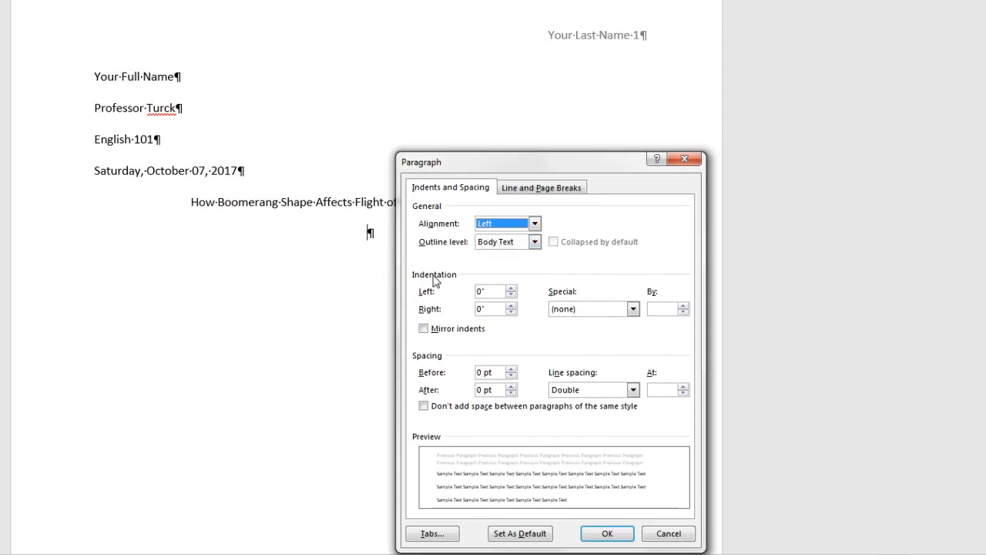
pyautogui.click(633, 309)
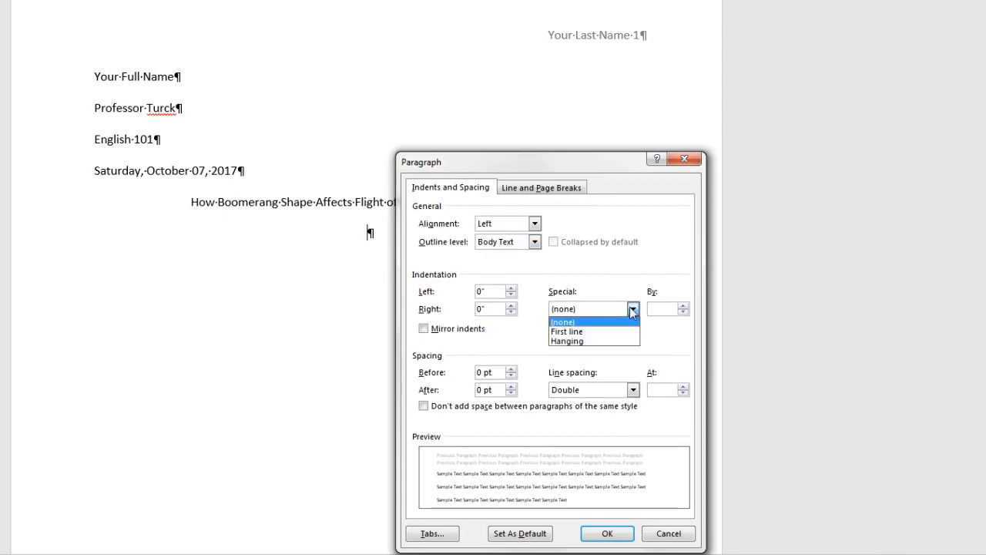
pyautogui.click(573, 332)
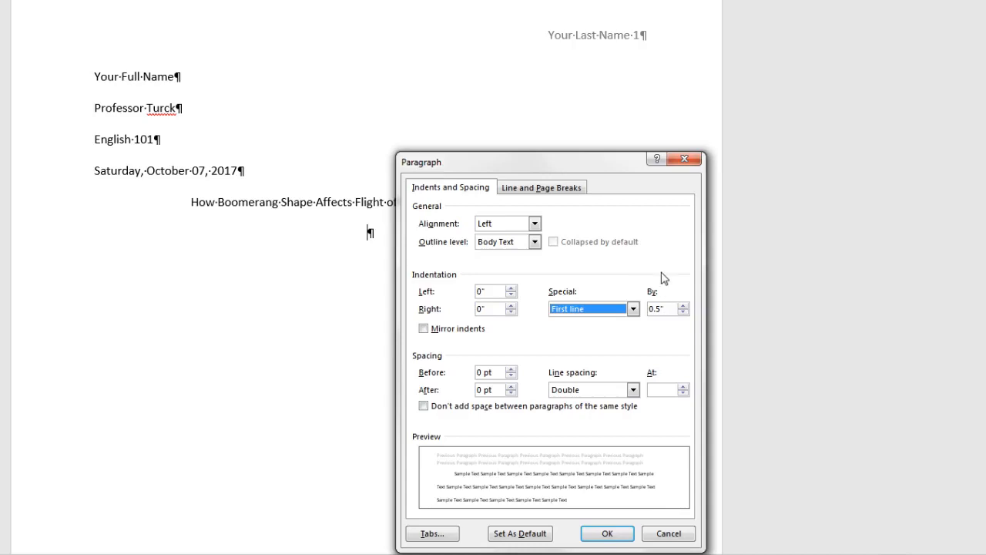
pyautogui.click(608, 534)
pyautogui.hotkey('ctrl', 's')
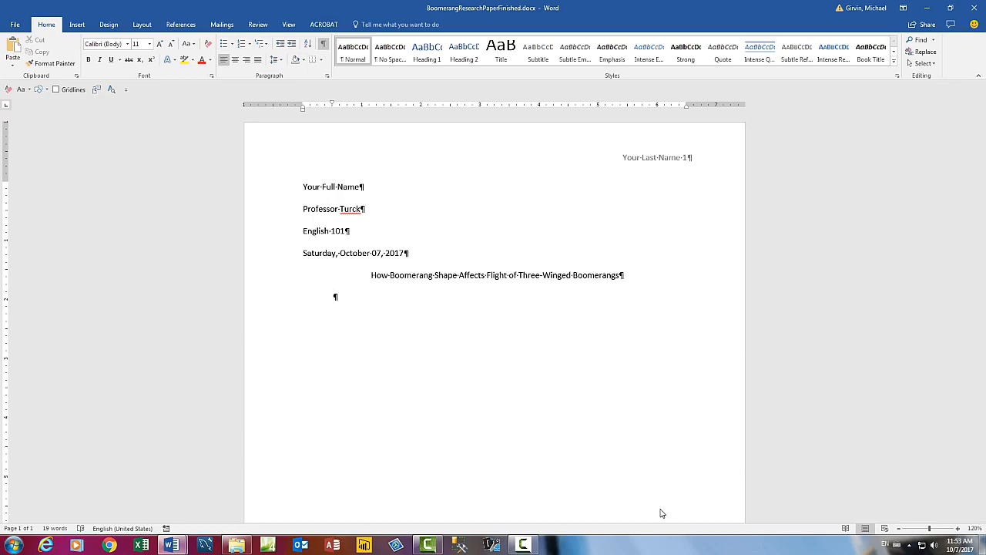
# Step: Copy the draft's text from 'This paper…' through the conclusion and paste it under the title
pyautogui.hotkey('alt', 'Tab')
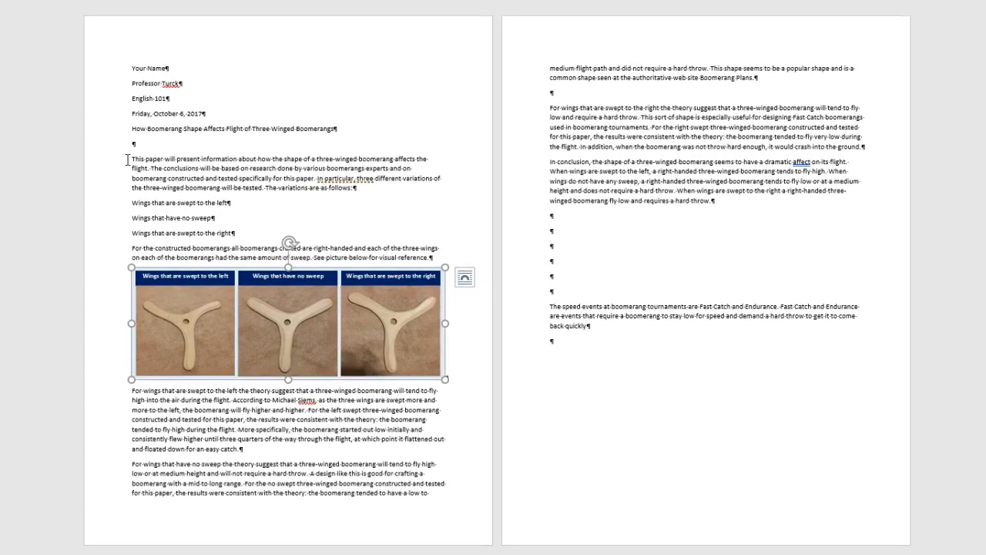
pyautogui.click(128, 160)
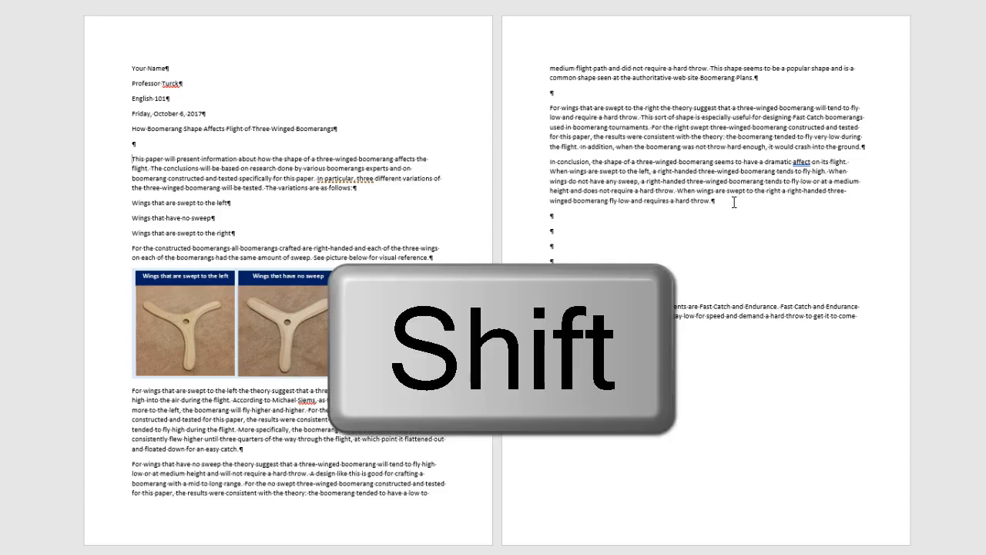
pyautogui.keyDown('shift'); pyautogui.click(734, 203); pyautogui.keyUp('shift')
pyautogui.hotkey('ctrl', 'c')
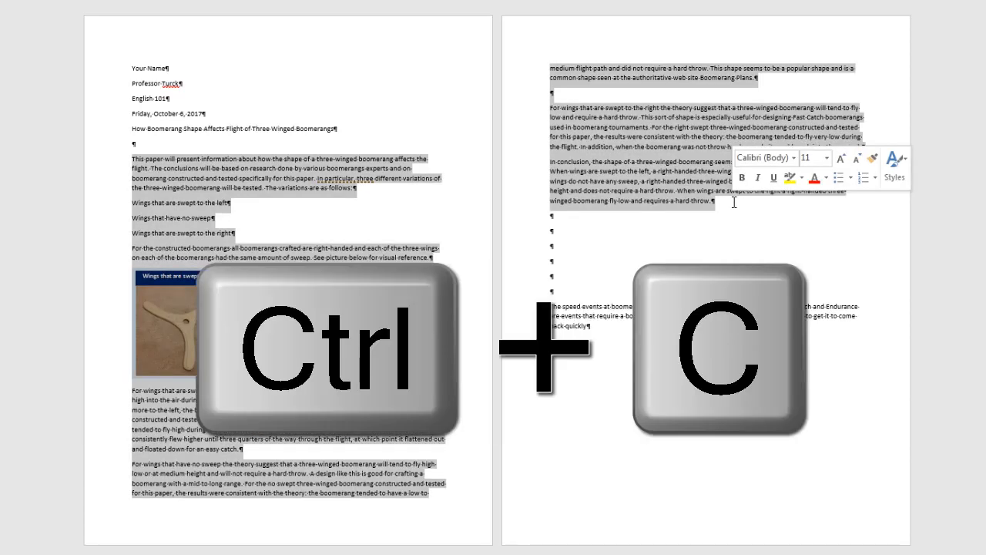
pyautogui.hotkey('alt', 'Tab')
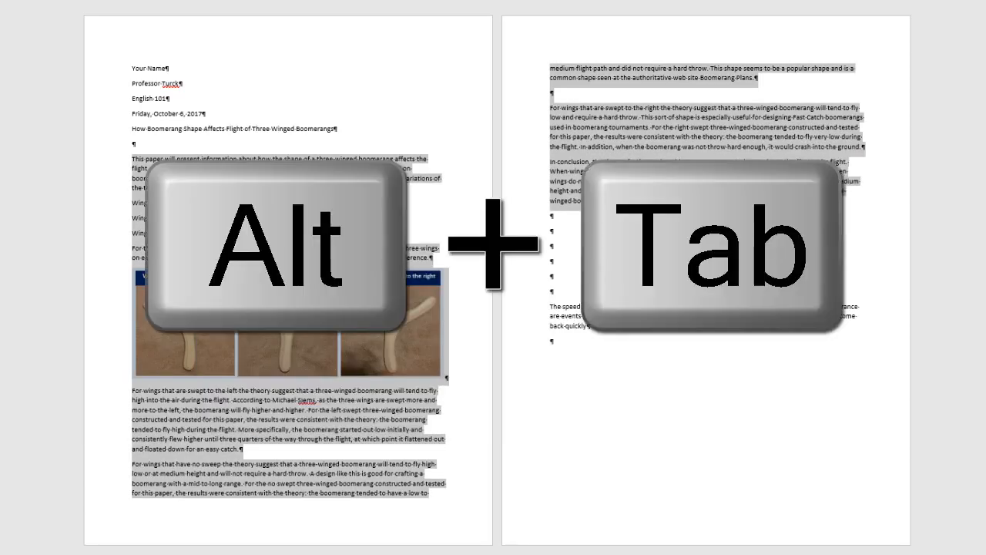
pyautogui.hotkey('ctrl', 'v')
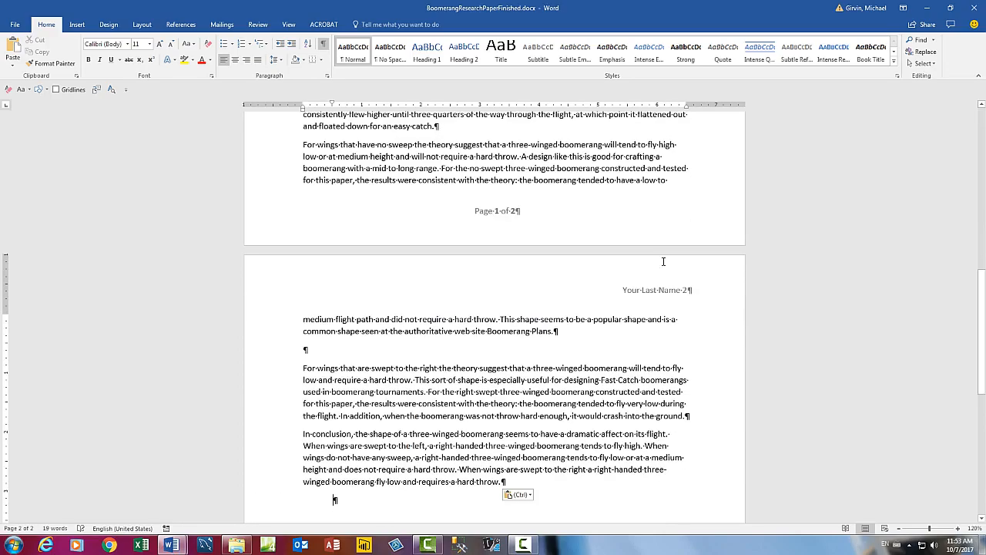
pyautogui.scroll(15, 663, 262)
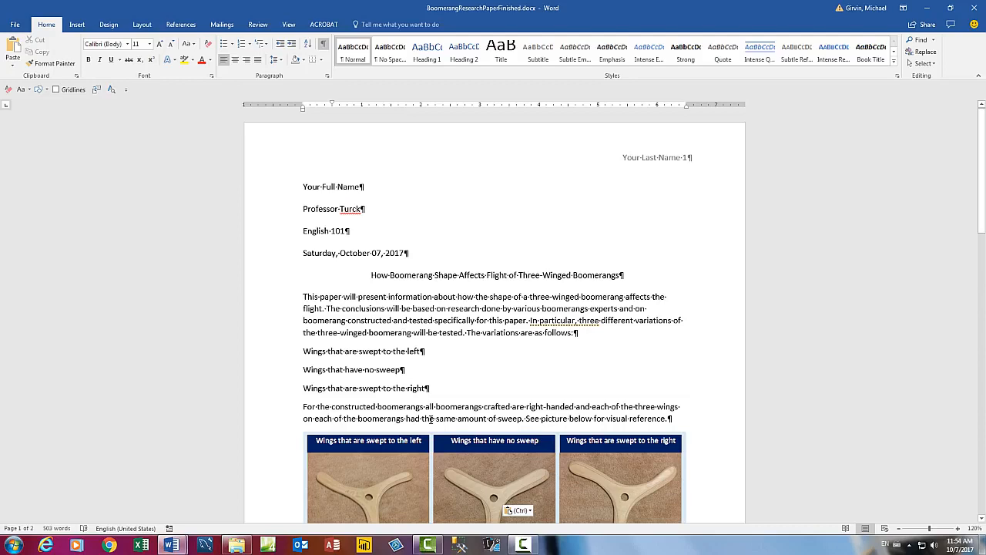
pyautogui.scroll(-10, 432, 418)
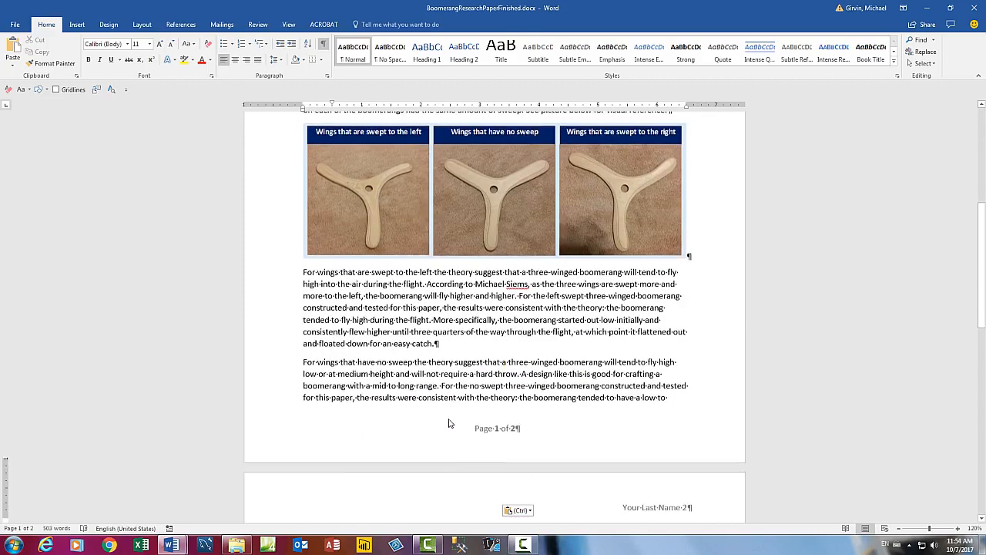
pyautogui.scroll(-4, 451, 418)
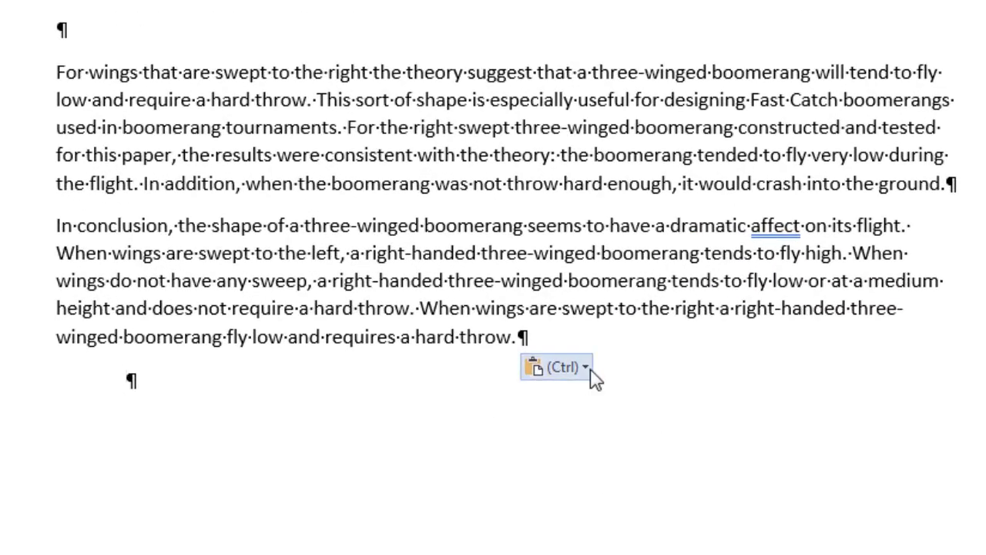
# Step: Apply the Keep Text Only paste option so the body adopts the paper's double-spaced indented format
pyautogui.click(584, 370)
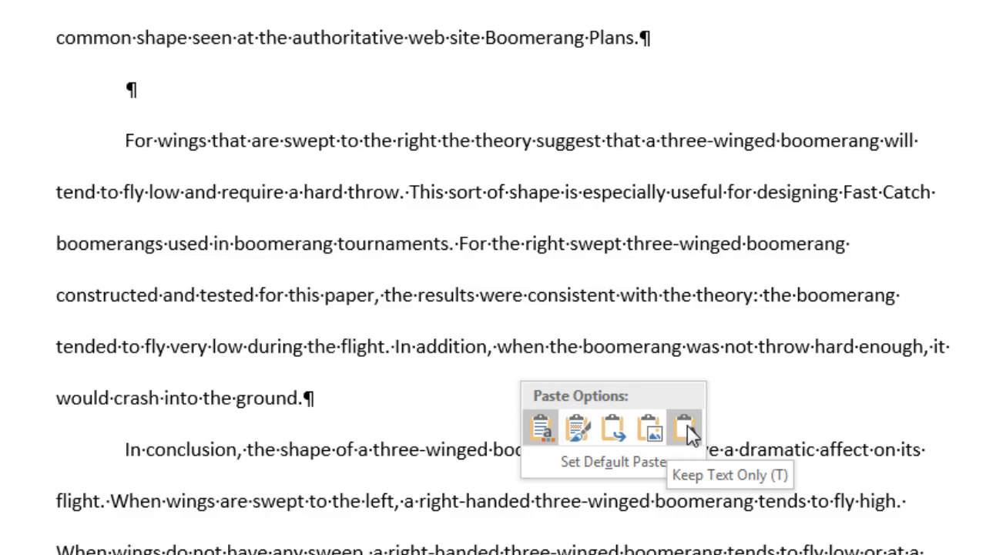
pyautogui.click(685, 429)
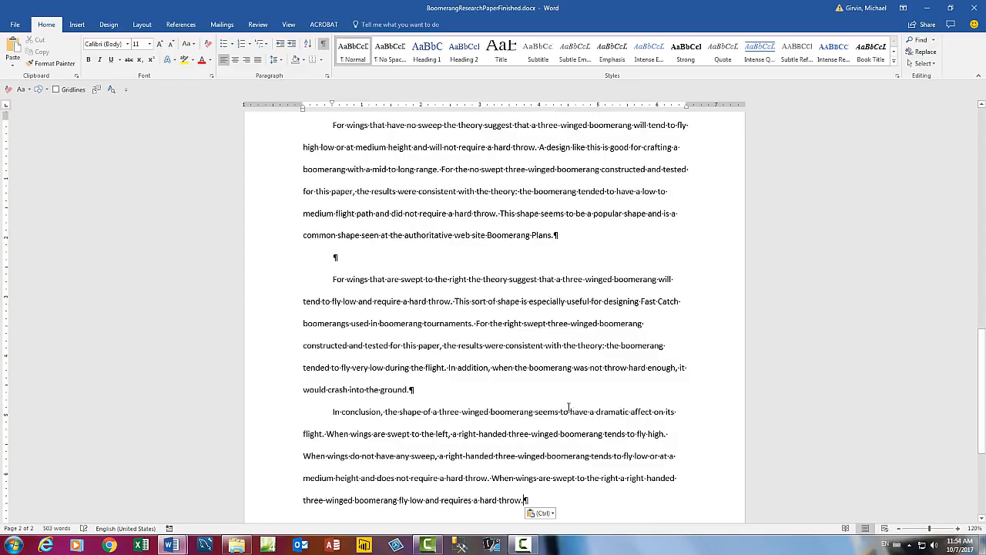
pyautogui.scroll(15, 565, 406)
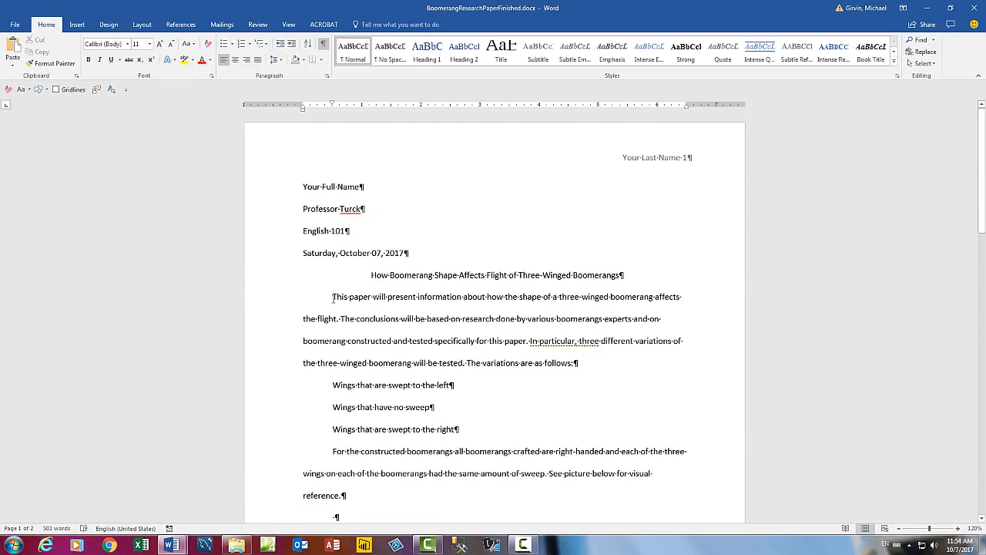
pyautogui.scroll(-3, 334, 299)
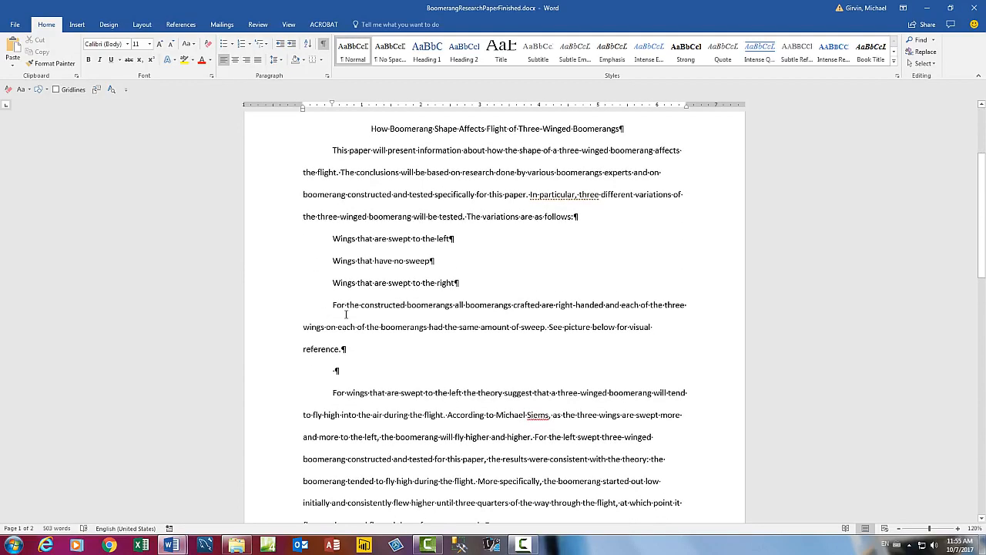
pyautogui.scroll(3, 346, 314)
pyautogui.scroll(-3, 343, 310)
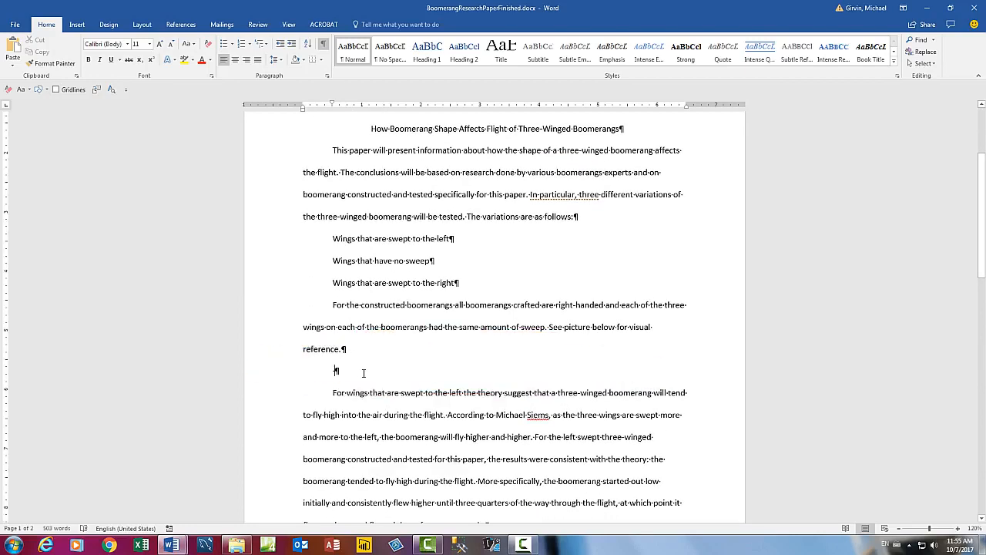
pyautogui.hotkey('alt', 'Tab')
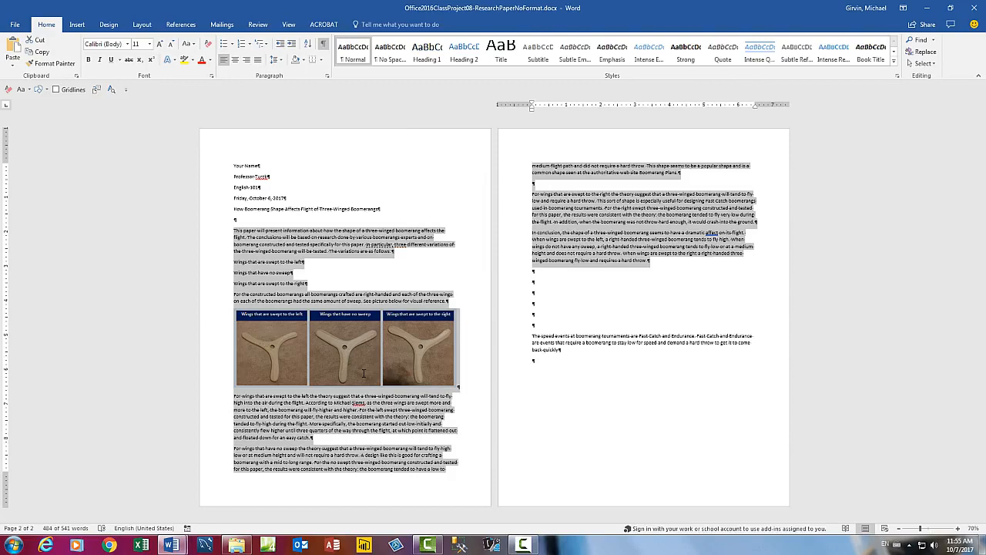
# Step: Copy the three-boomerang picture from the draft onto the empty line after 'See picture below for visual reference.'
pyautogui.click(368, 363)
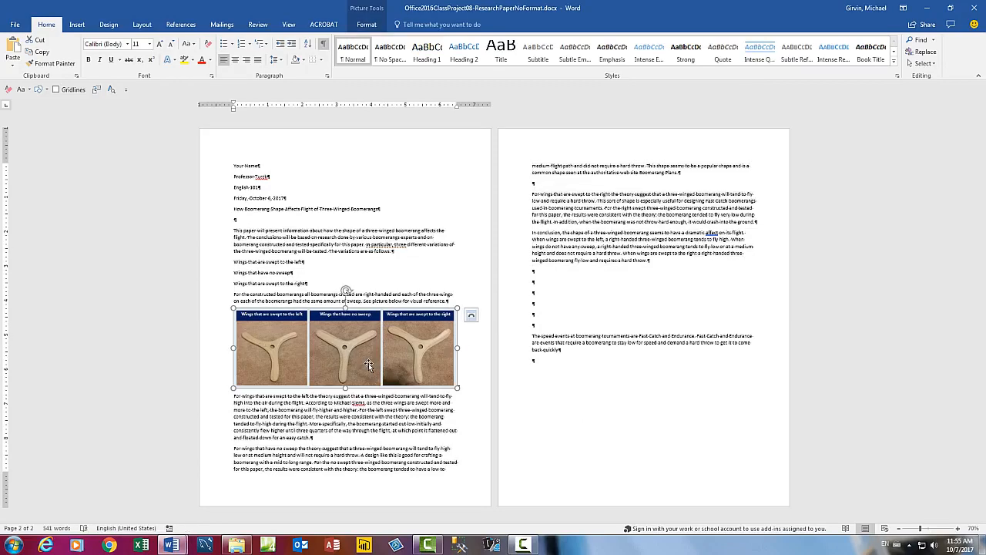
pyautogui.hotkey('ctrl', 'c')
pyautogui.hotkey('alt', 'Tab')
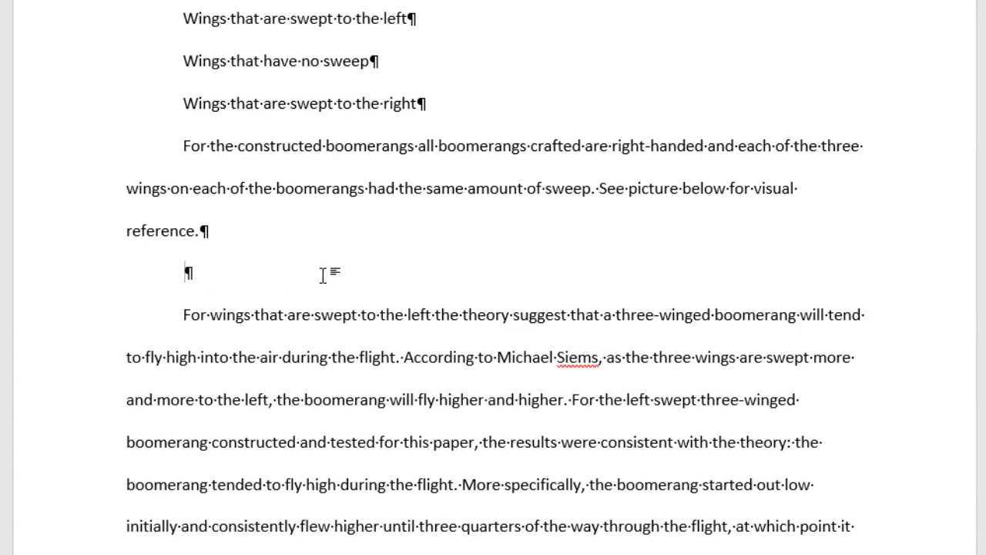
pyautogui.hotkey('ctrl', 'v')
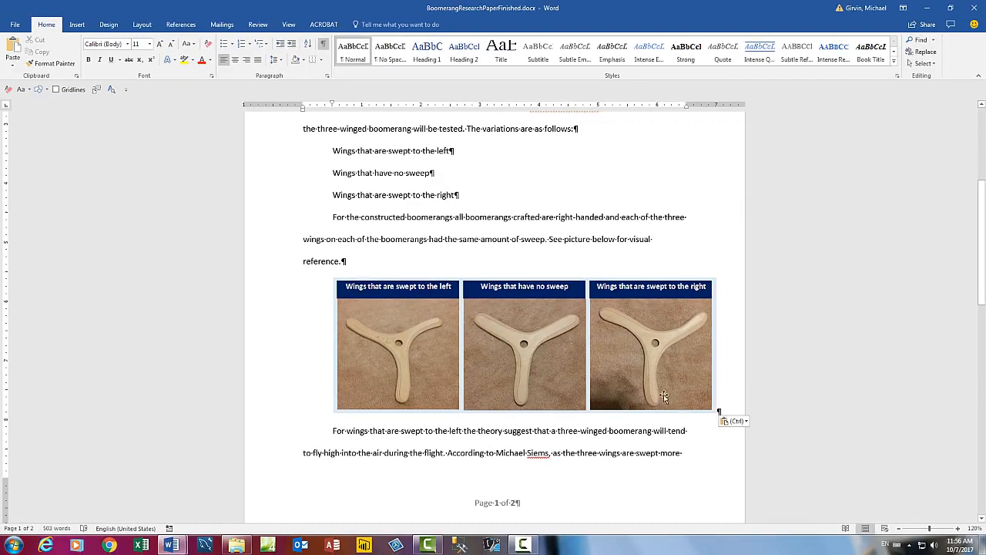
# Step: Set the picture row's paragraph alignment to Centered
pyautogui.click(745, 422)
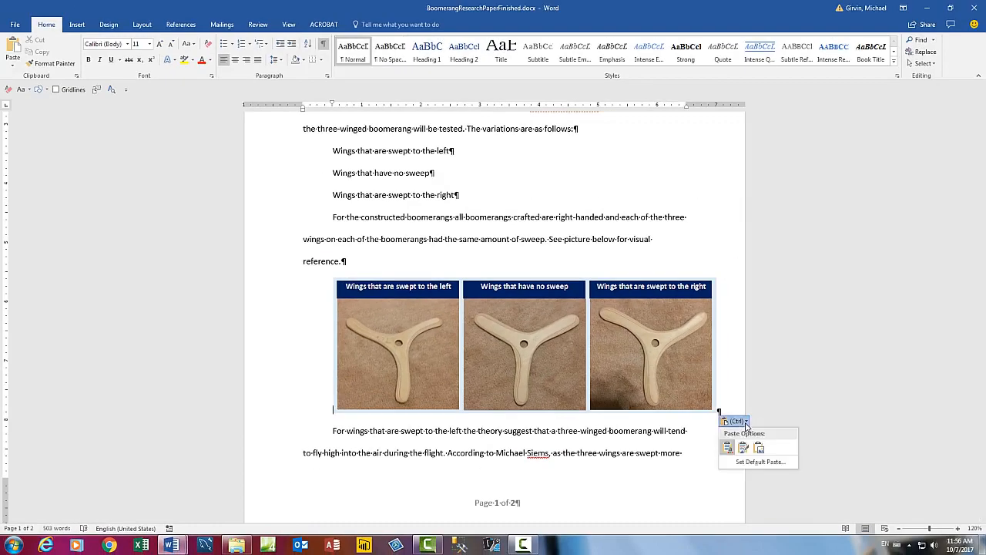
pyautogui.click(728, 406)
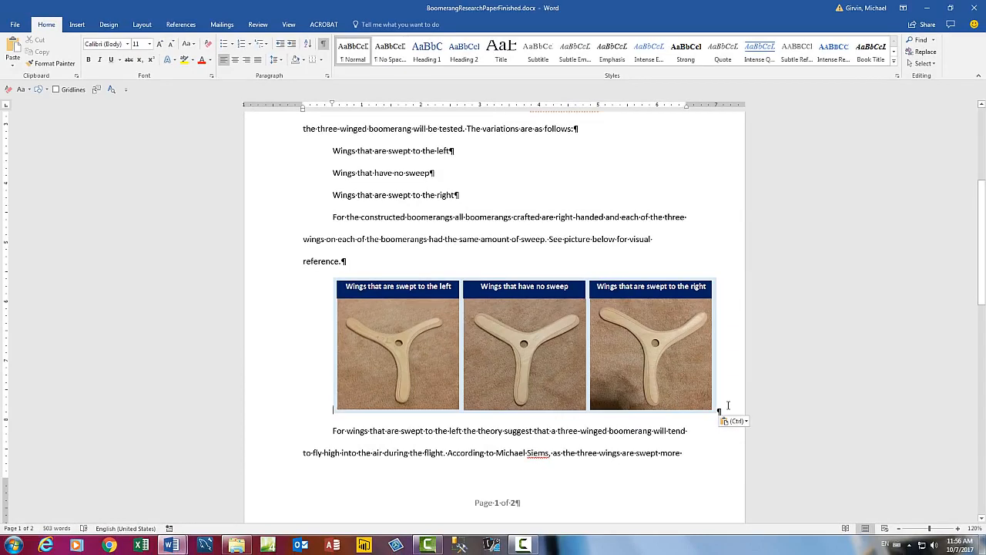
pyautogui.rightClick(728, 407)
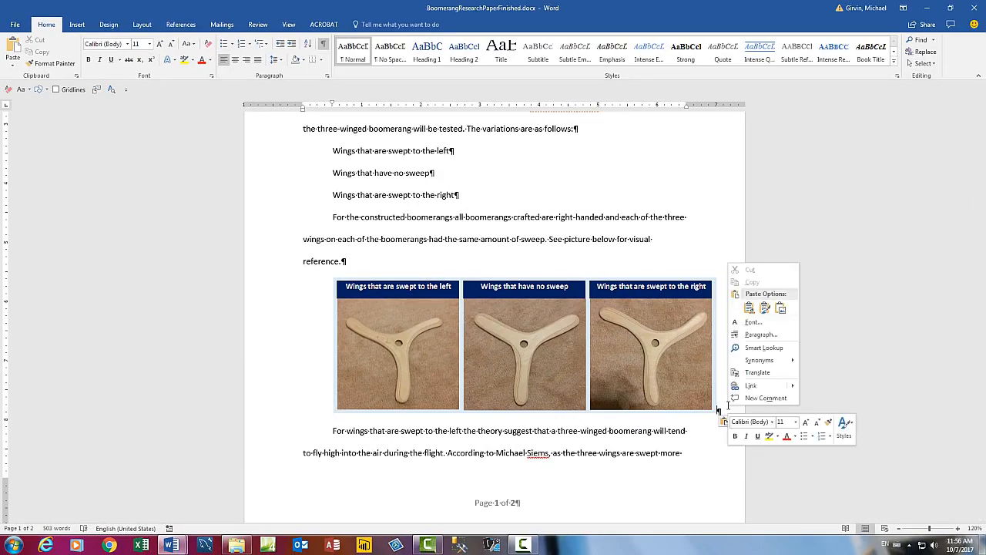
pyautogui.click(750, 334)
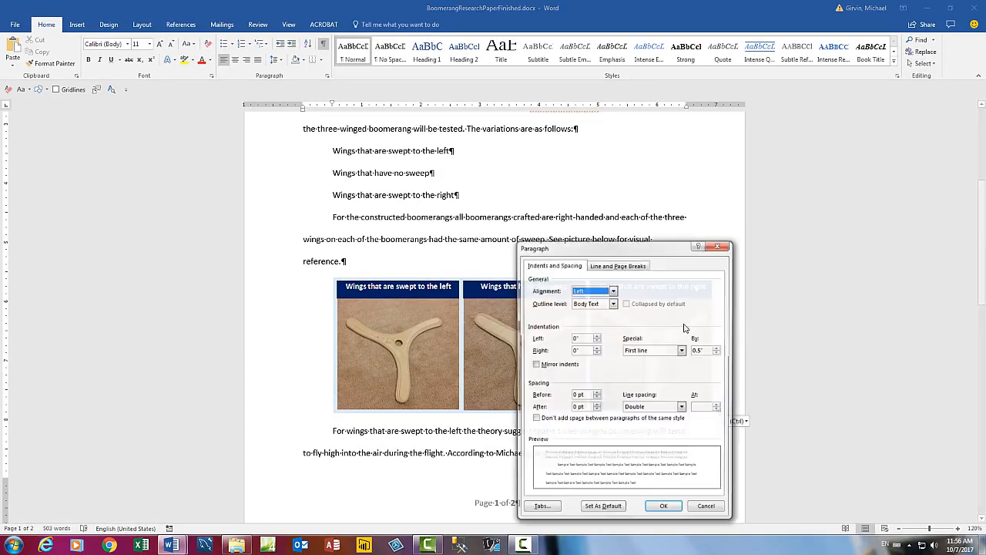
pyautogui.moveTo(634, 245); pyautogui.dragTo(593, 184)
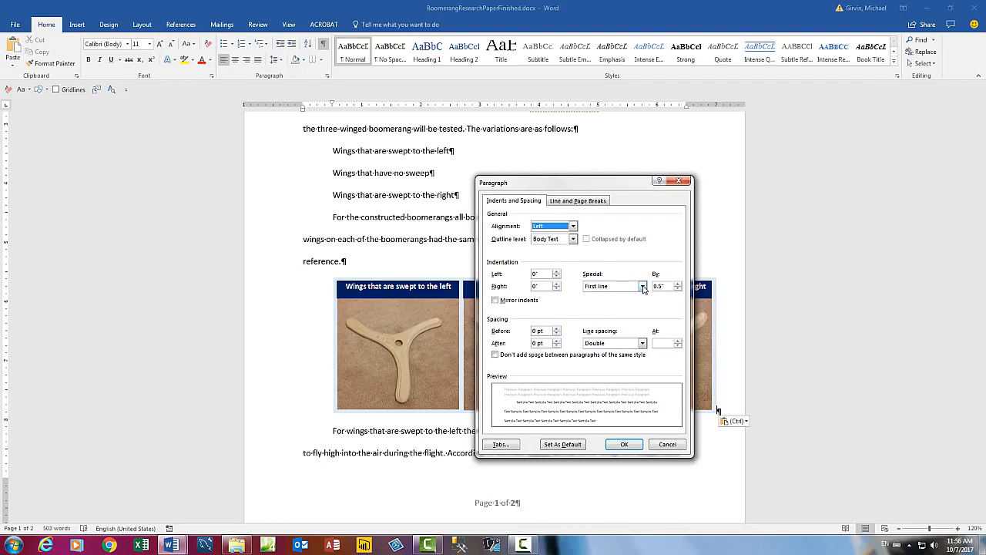
pyautogui.click(573, 226)
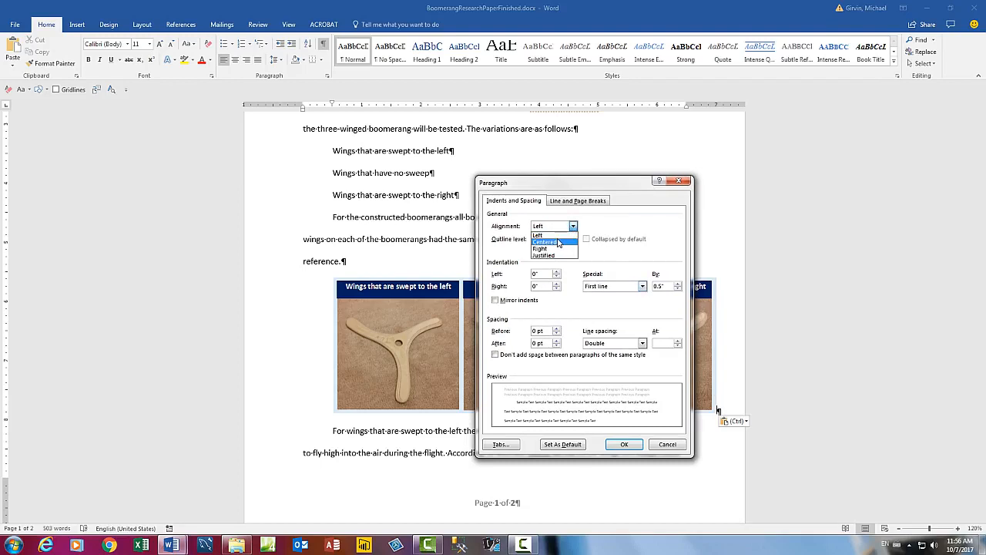
pyautogui.click(558, 242)
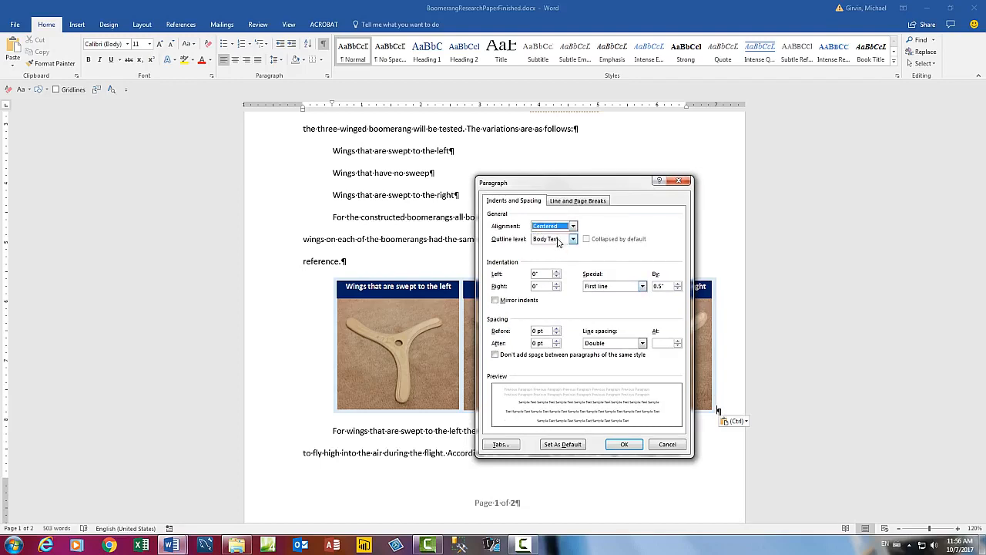
pyautogui.click(624, 447)
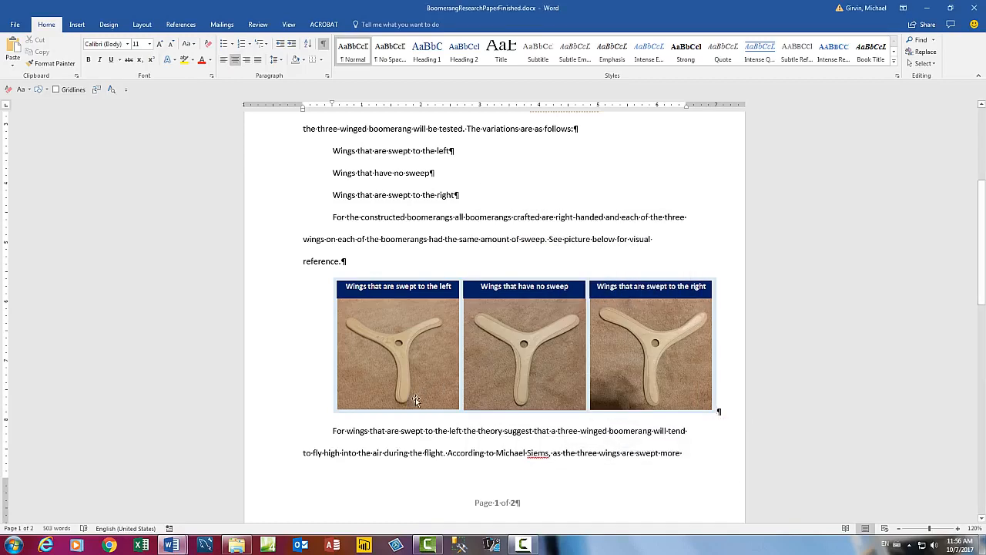
# Step: Remove the picture row's first-line indent by setting Special to (none)
pyautogui.rightClick(727, 411)
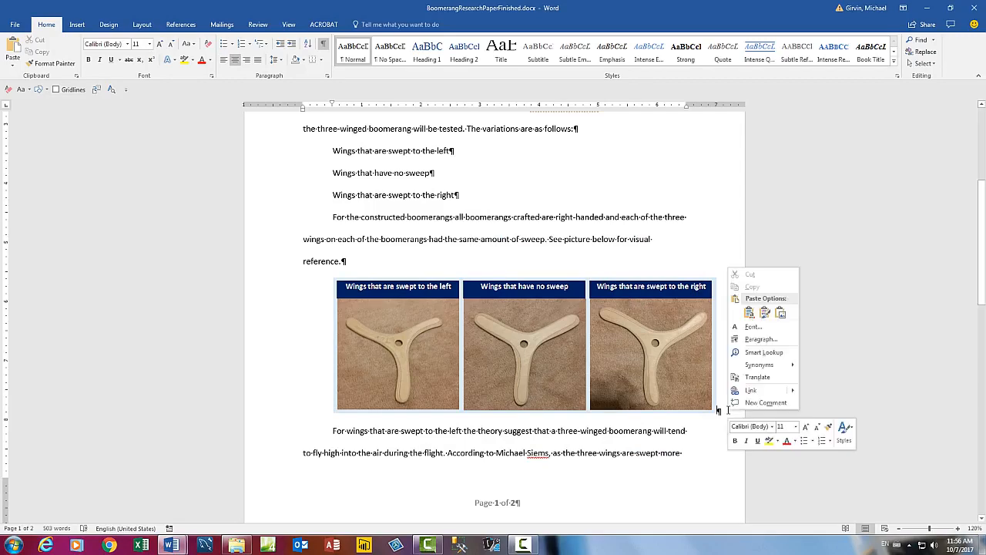
pyautogui.click(759, 339)
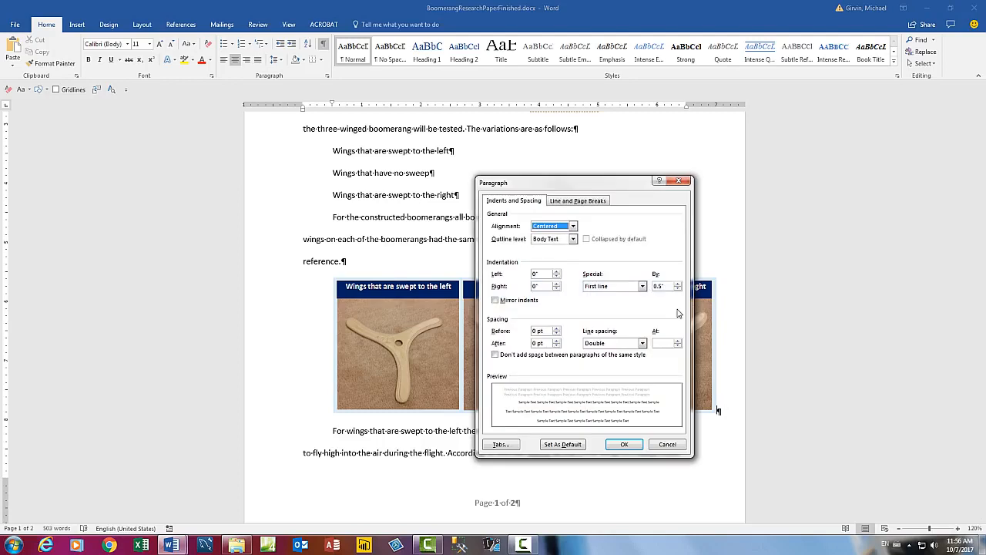
pyautogui.click(642, 286)
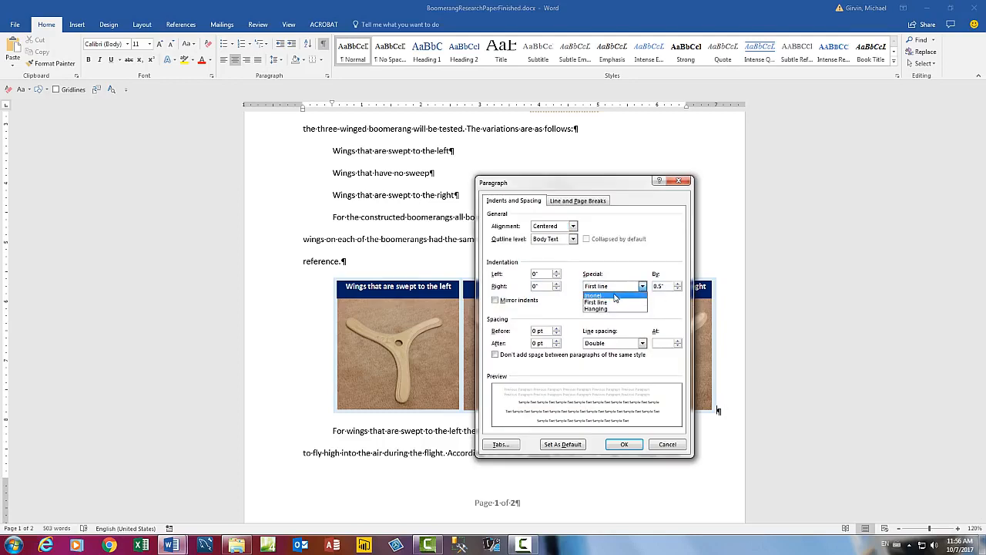
pyautogui.click(615, 296)
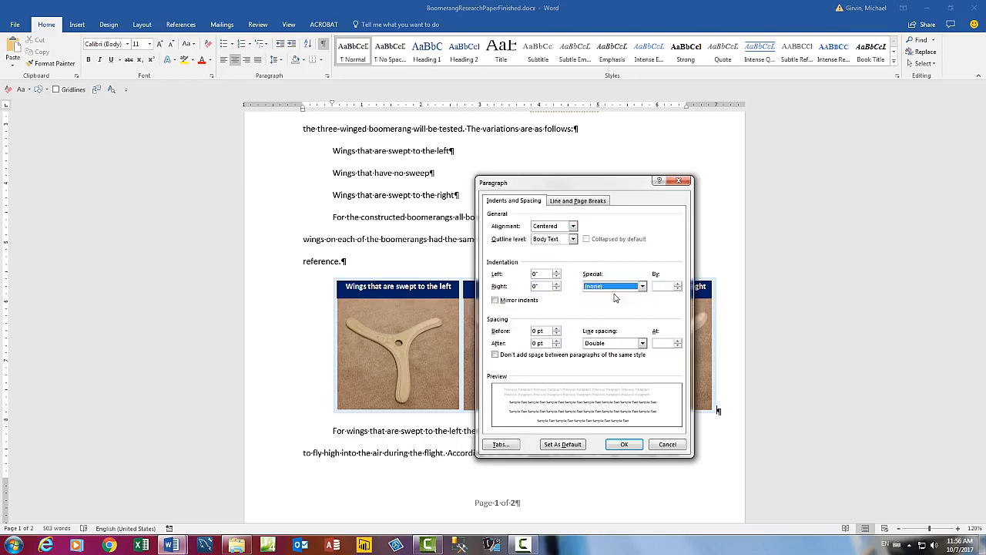
pyautogui.click(628, 445)
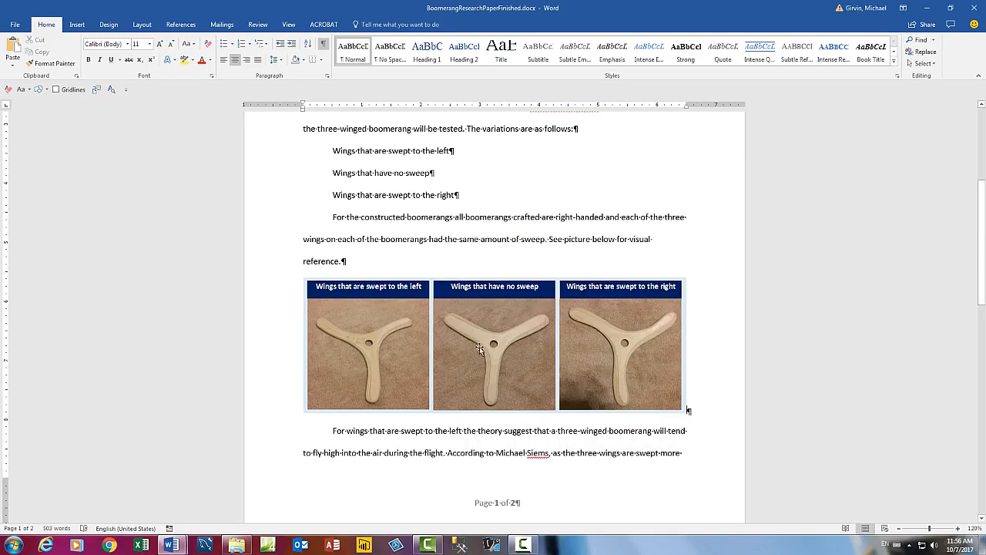
pyautogui.scroll(3, 479, 346)
# Step: Format the three 'Wings…' wing-sweep lines as a numbered list 1 to 3
pyautogui.scroll(3, 479, 347)
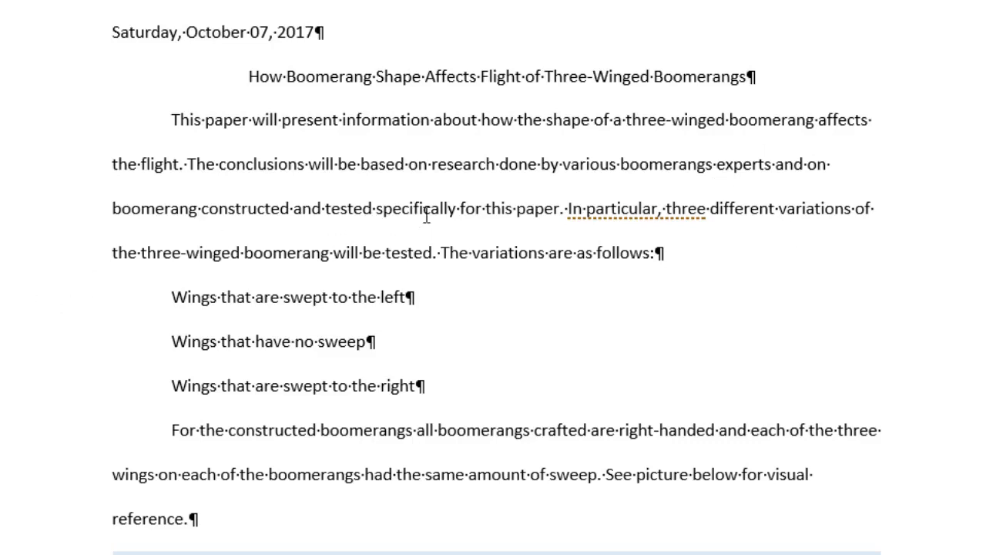
pyautogui.scroll(-3, 697, 219)
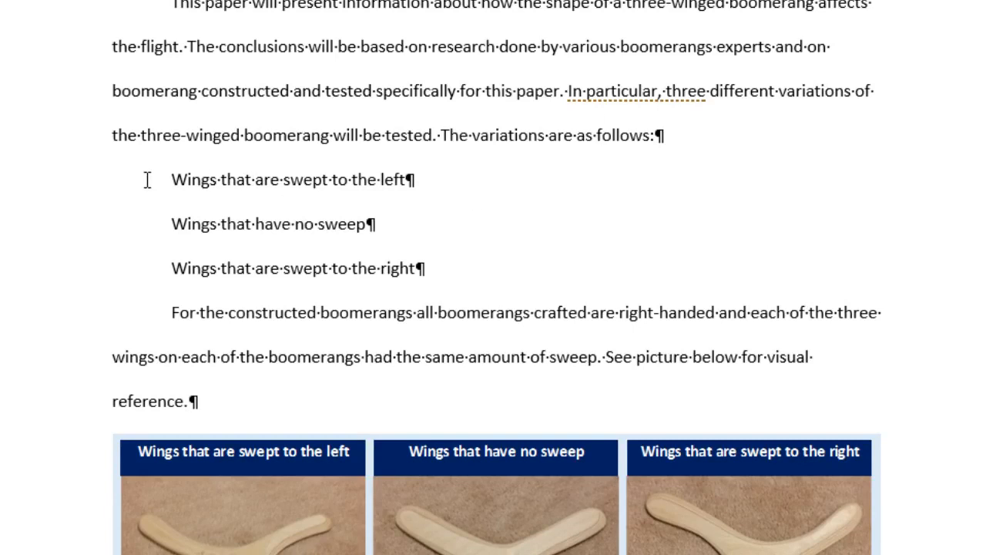
pyautogui.moveTo(59, 190); pyautogui.dragTo(67, 268)
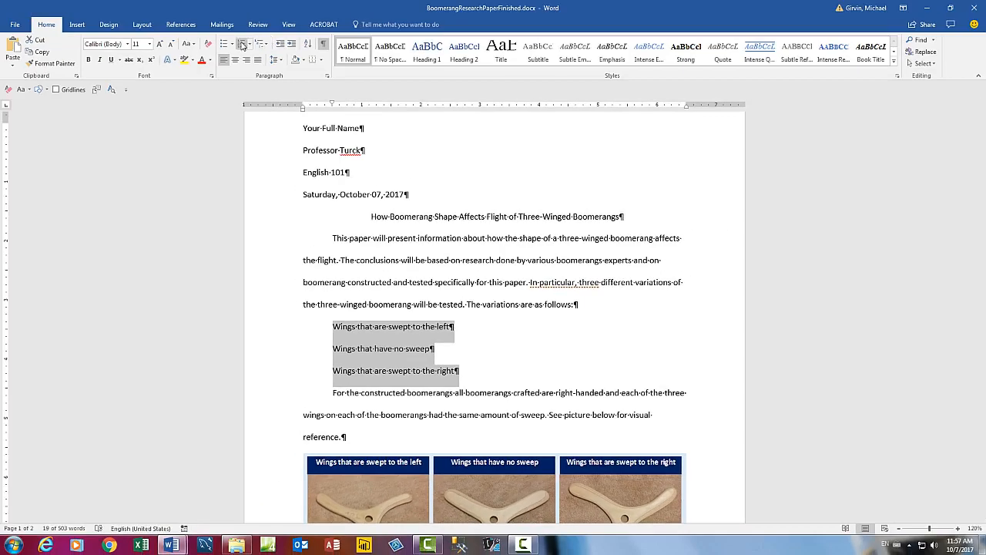
pyautogui.click(242, 45)
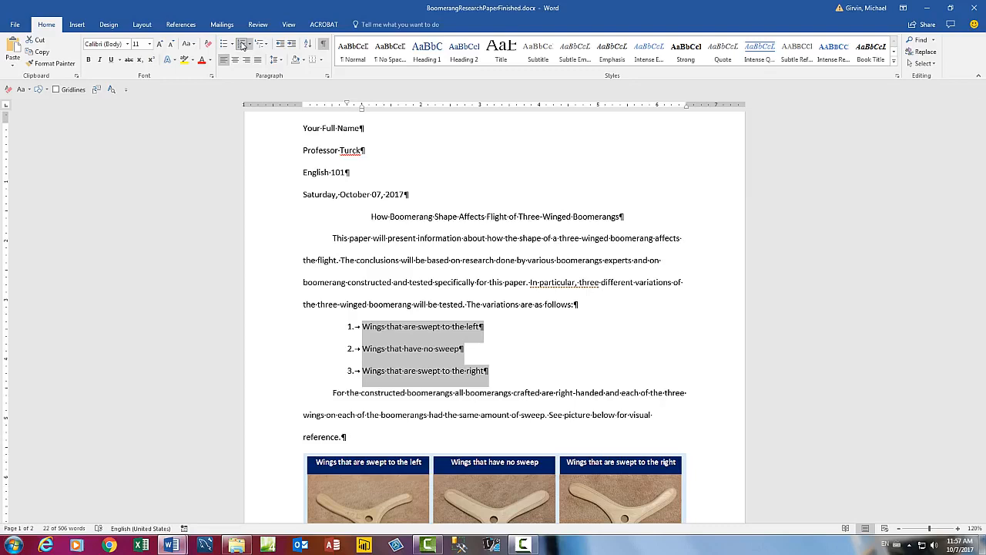
pyautogui.click(589, 373)
pyautogui.scroll(-2, 589, 373)
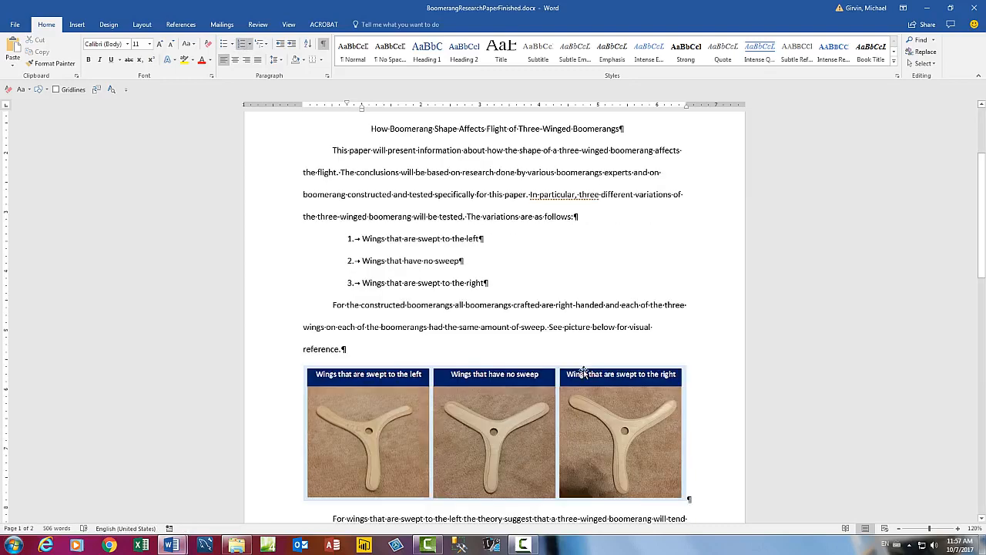
pyautogui.click(356, 304)
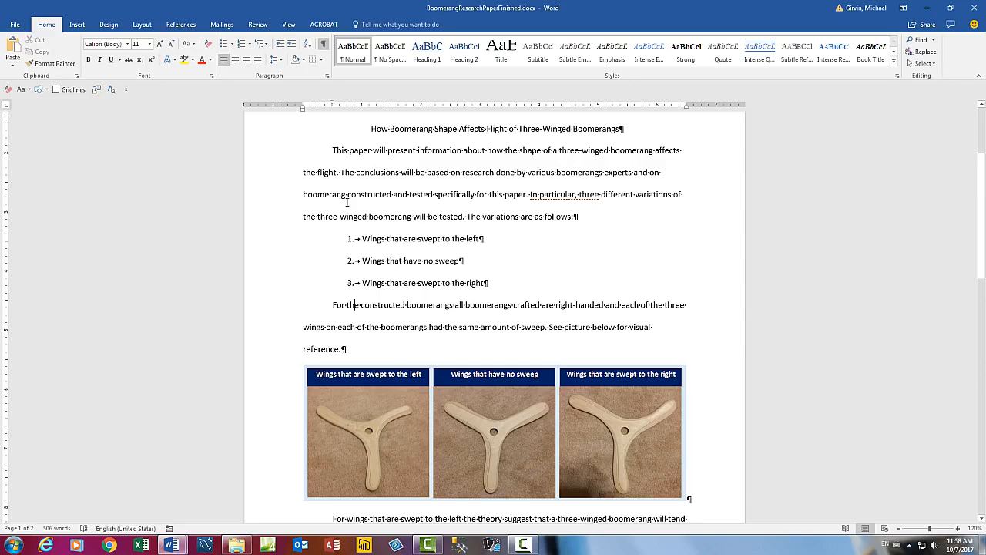
# Step: Set the 'For the constructed boomerangs' paragraph's Special indent to (none) so it starts flush left
pyautogui.rightClick(376, 305)
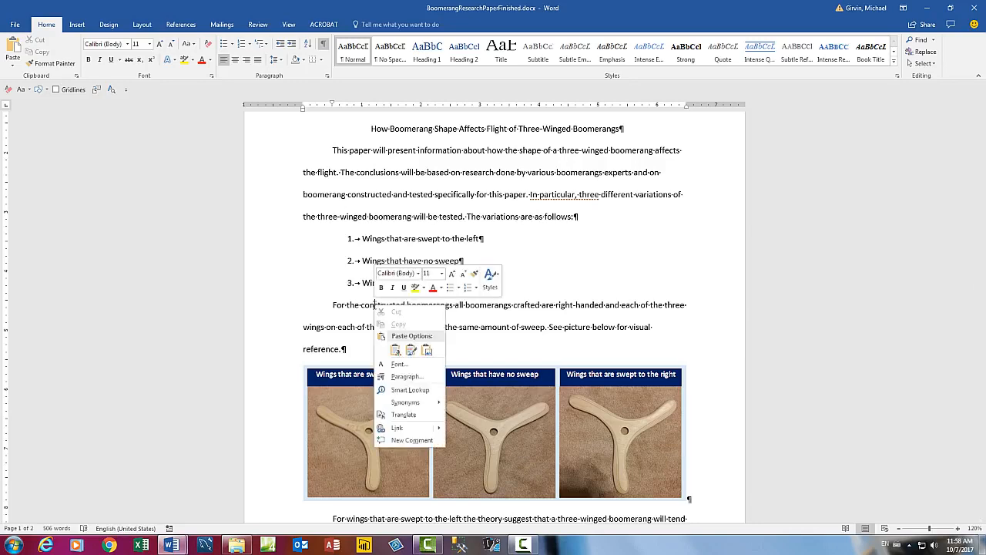
pyautogui.click(399, 377)
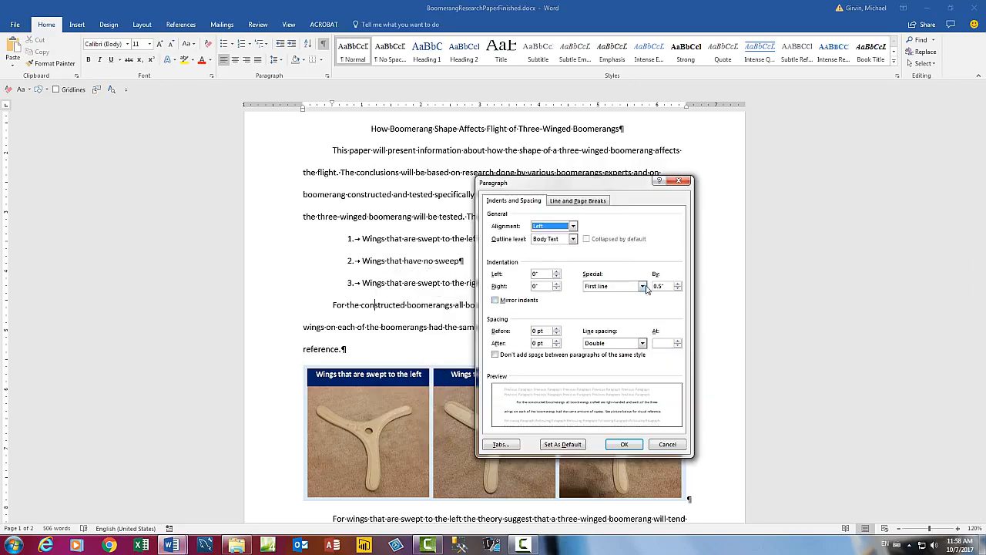
pyautogui.click(642, 286)
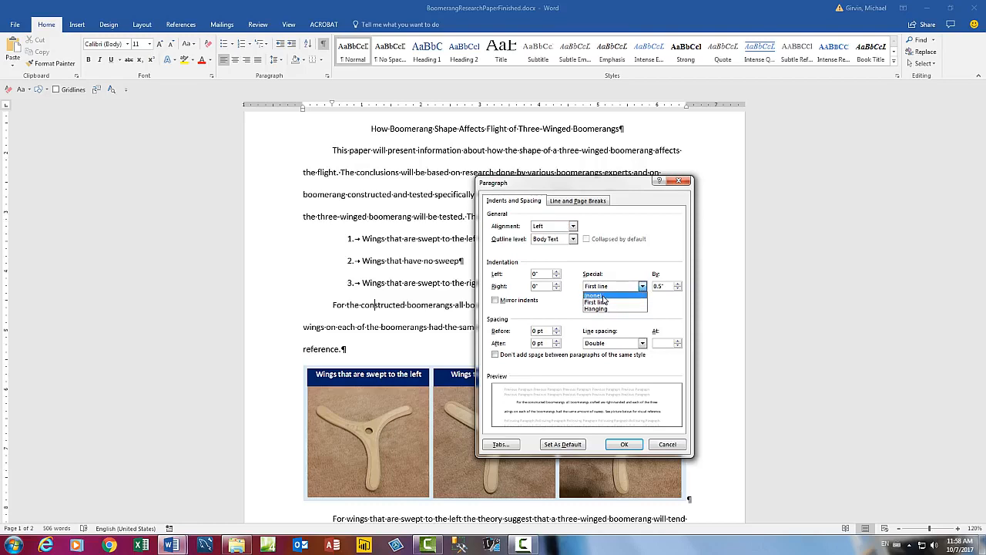
pyautogui.click(605, 300)
pyautogui.click(624, 444)
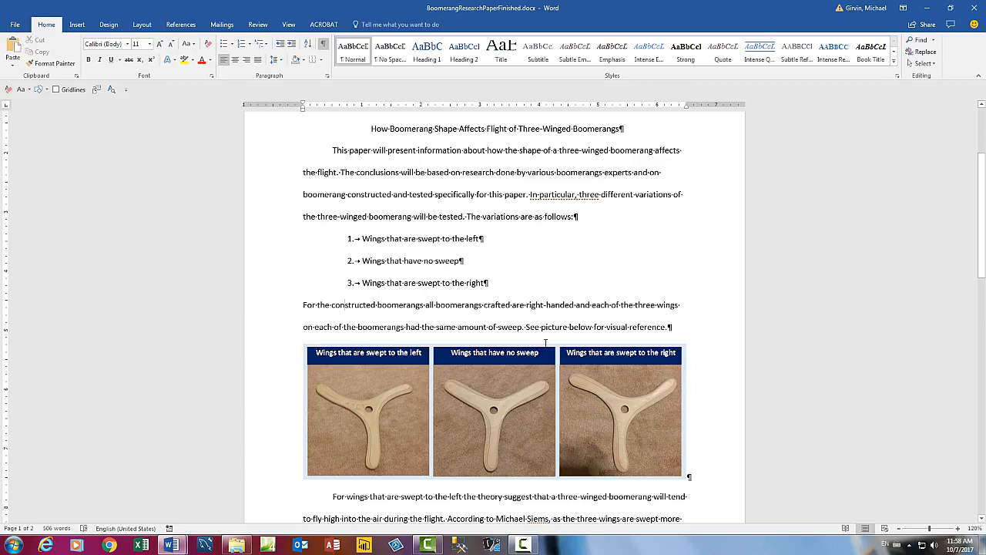
# Step: Put the insertion point after 'higher and higher' in the left-swept wings paragraph, ready to cite
pyautogui.scroll(-2, 686, 474)
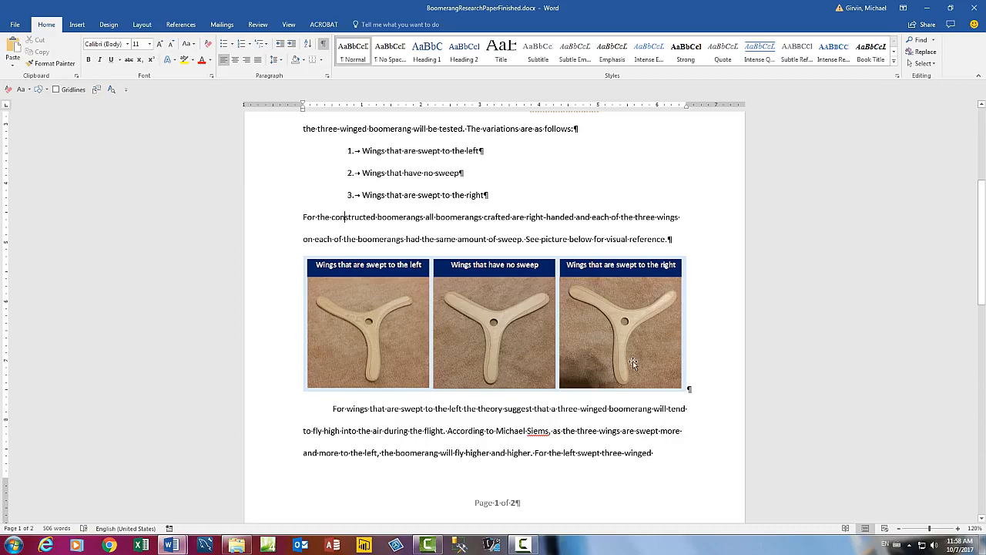
pyautogui.scroll(-2, 720, 396)
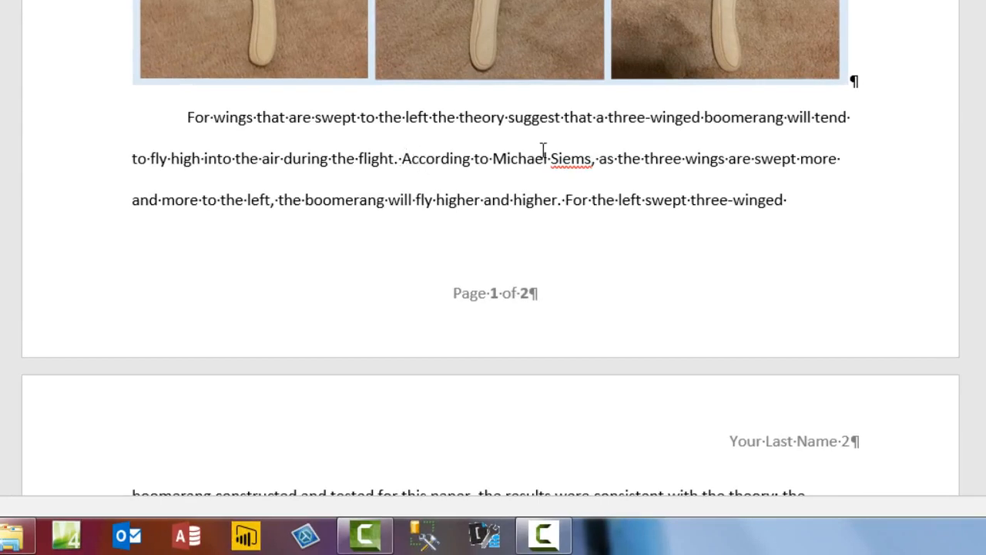
pyautogui.scroll(-2, 541, 151)
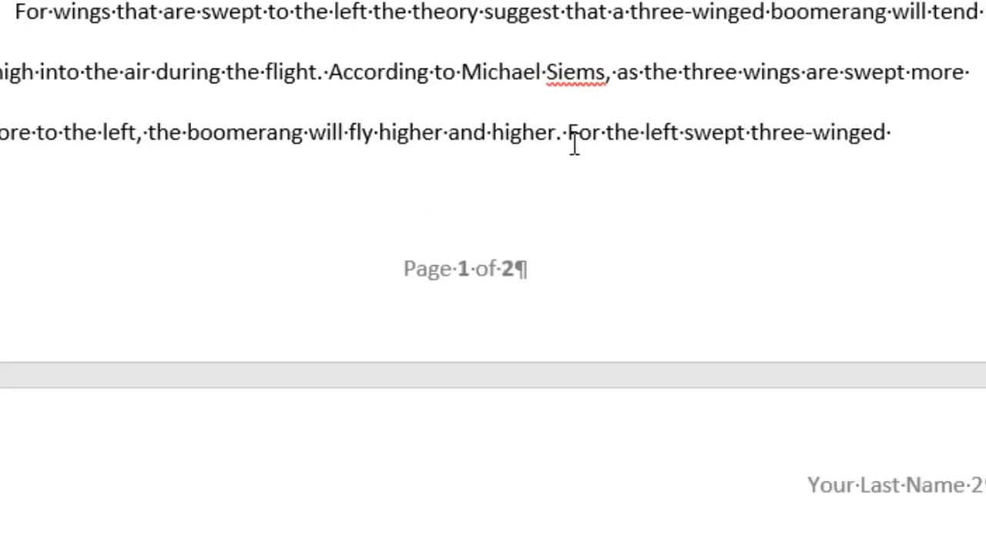
pyautogui.click(554, 231)
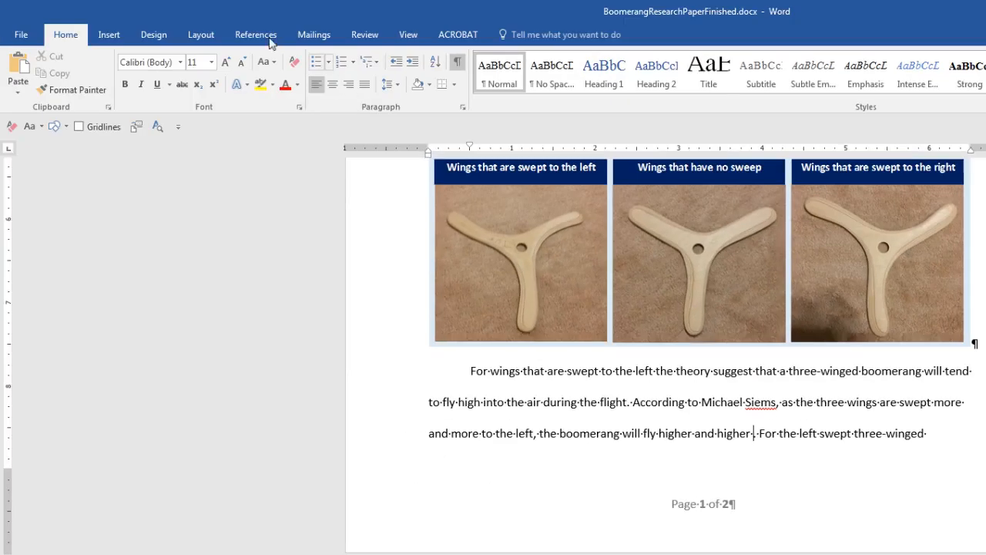
pyautogui.click(256, 36)
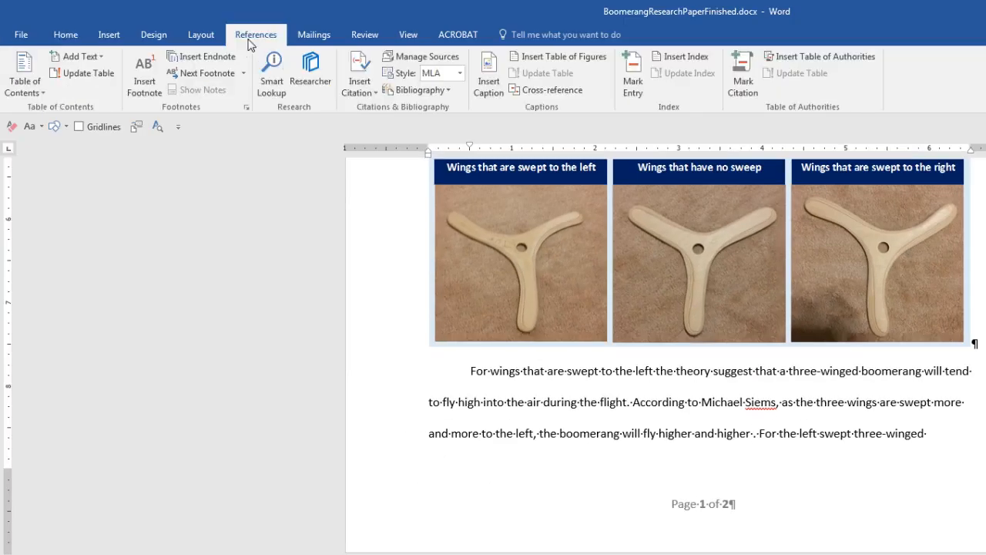
# Step: Look over the Insert Citation options and the stored sources list, then close them
pyautogui.click(376, 94)
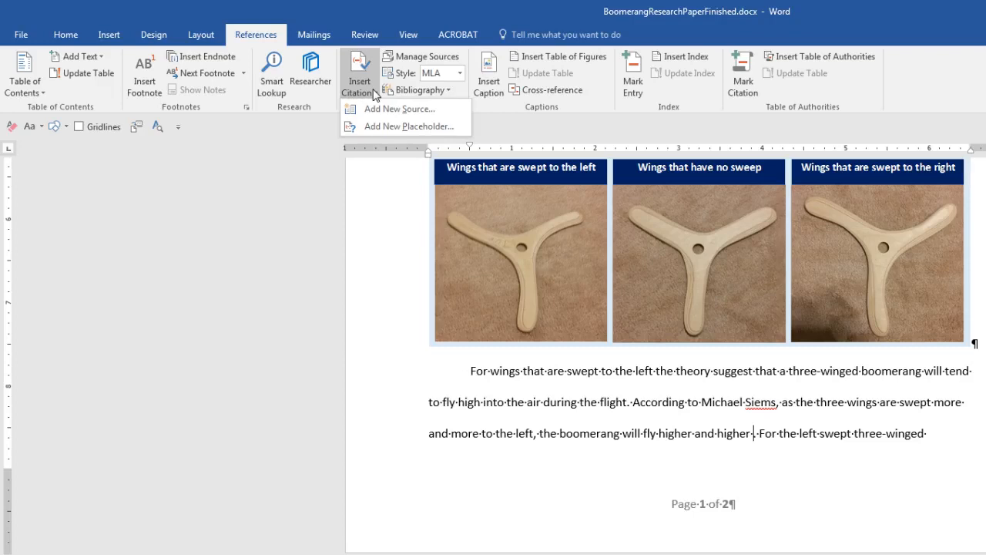
pyautogui.press('Escape')
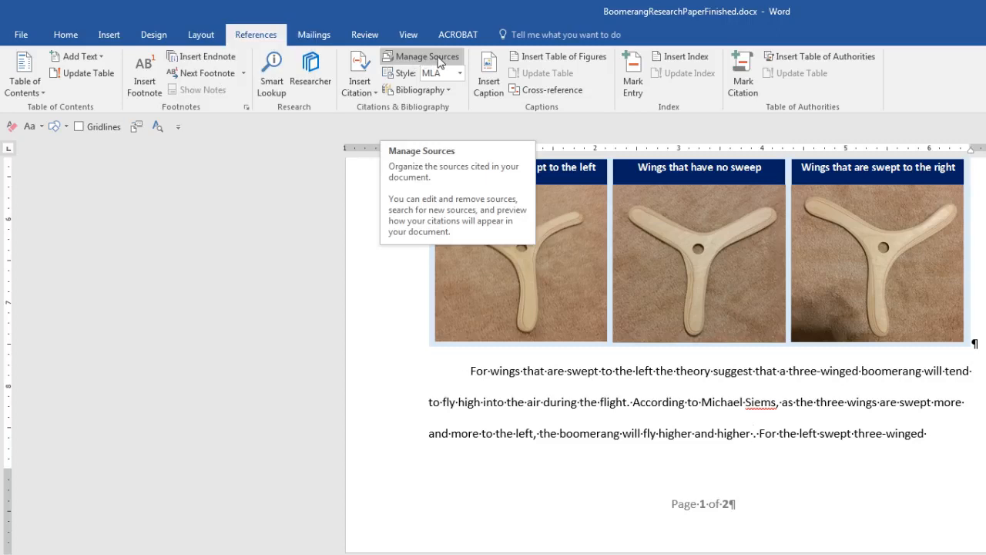
pyautogui.click(410, 61)
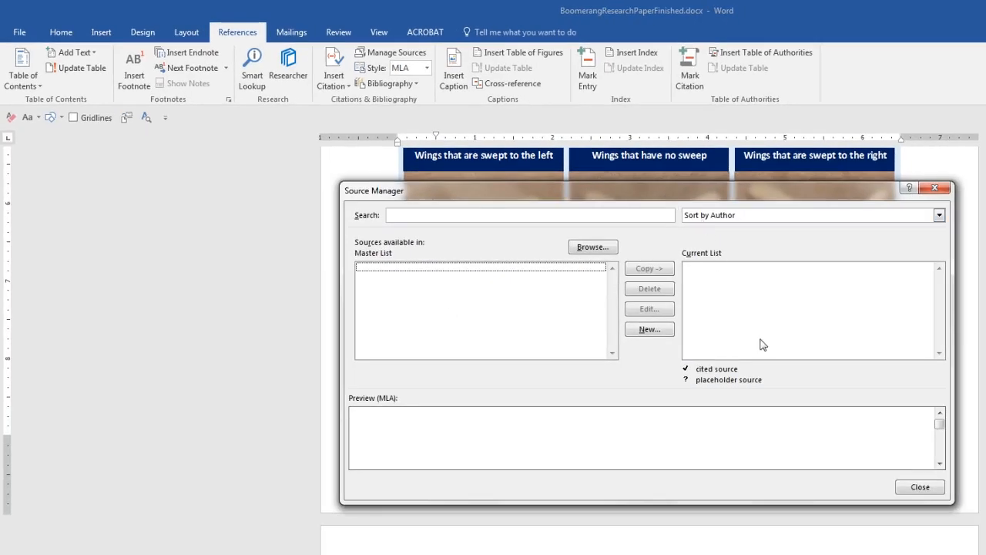
pyautogui.click(945, 189)
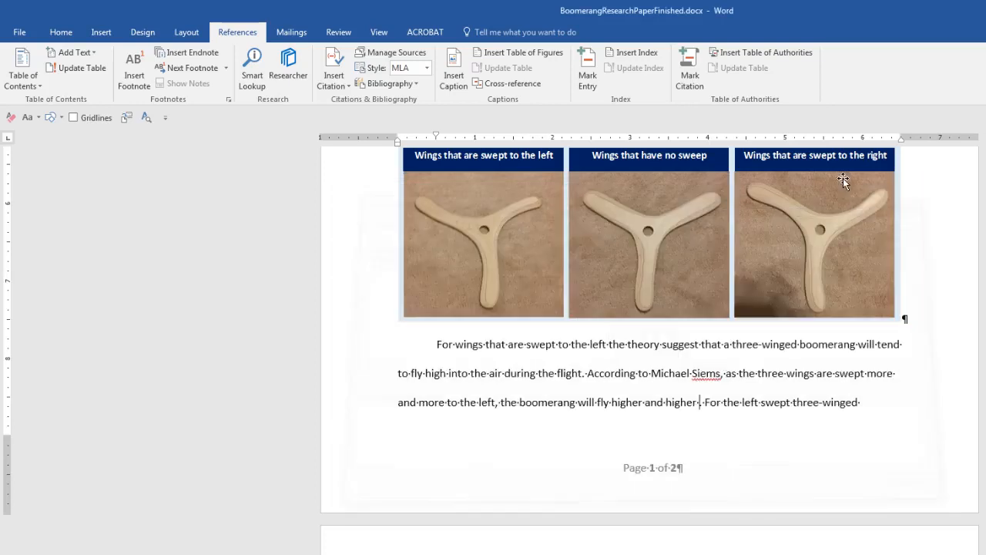
# Step: Start a new citation source and set its type to Book, ready for the author
pyautogui.click(346, 86)
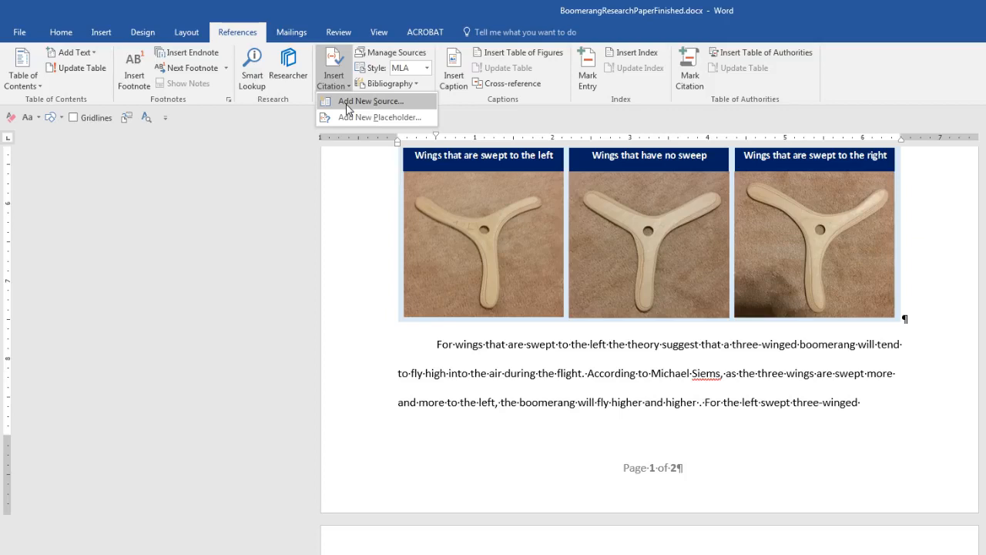
pyautogui.click(346, 108)
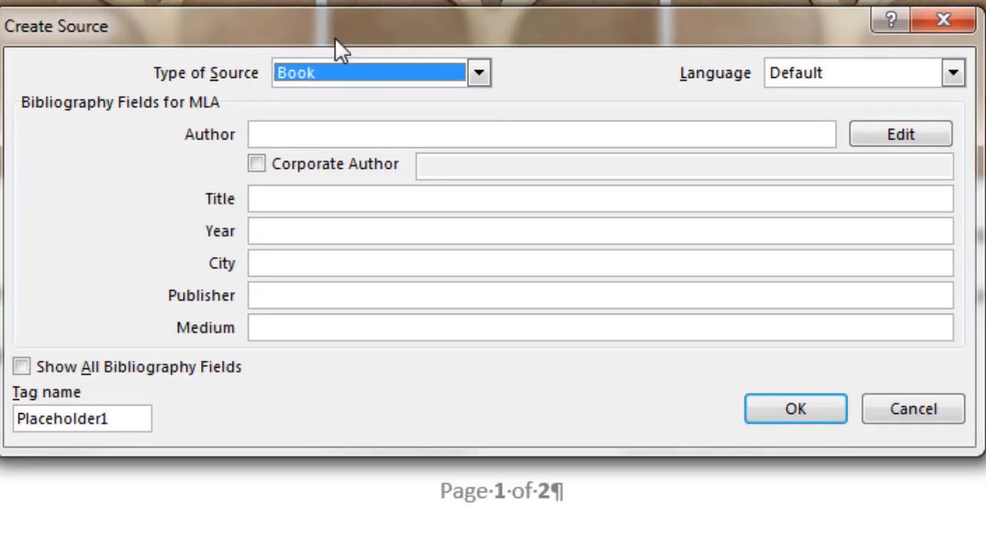
pyautogui.click(485, 74)
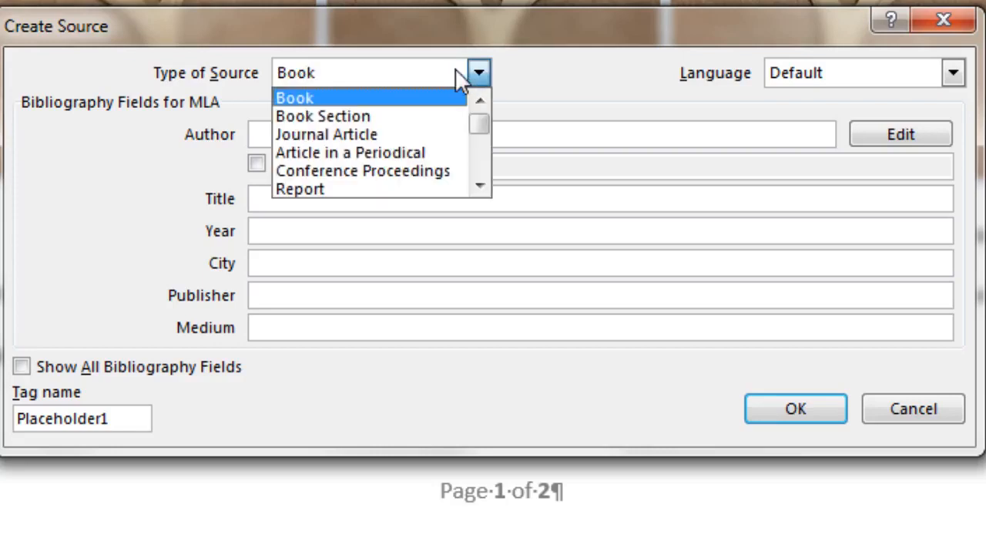
pyautogui.click(399, 97)
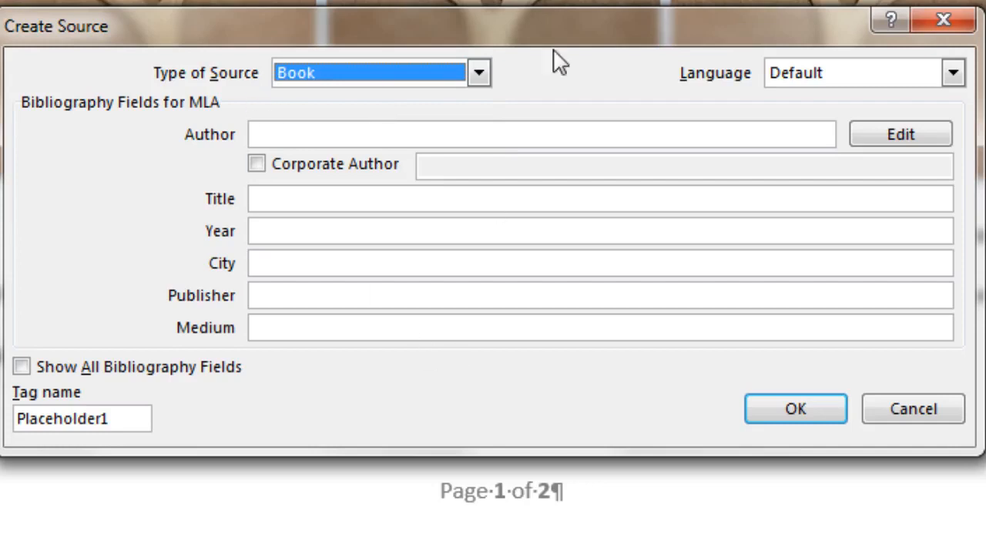
pyautogui.click(479, 75)
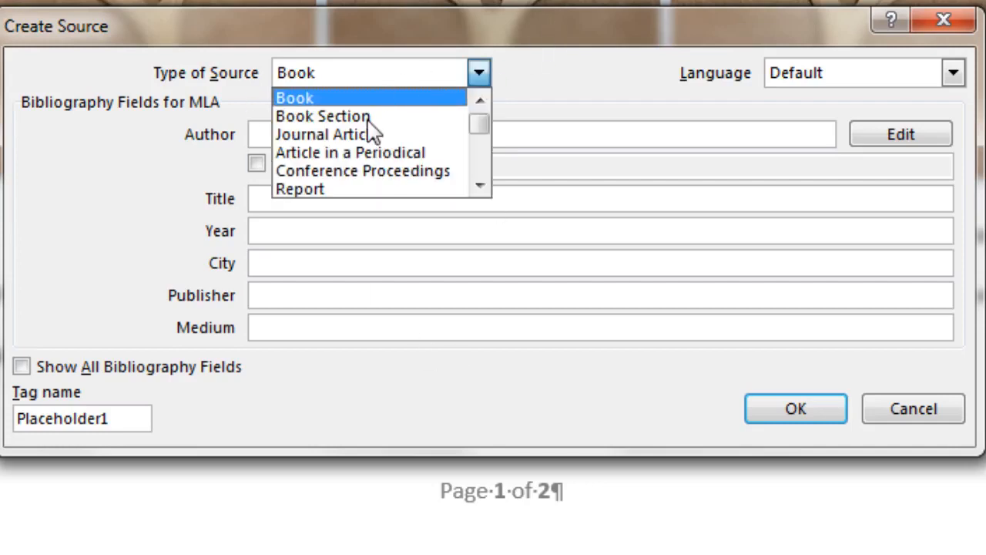
pyautogui.scroll(-1, 360, 189)
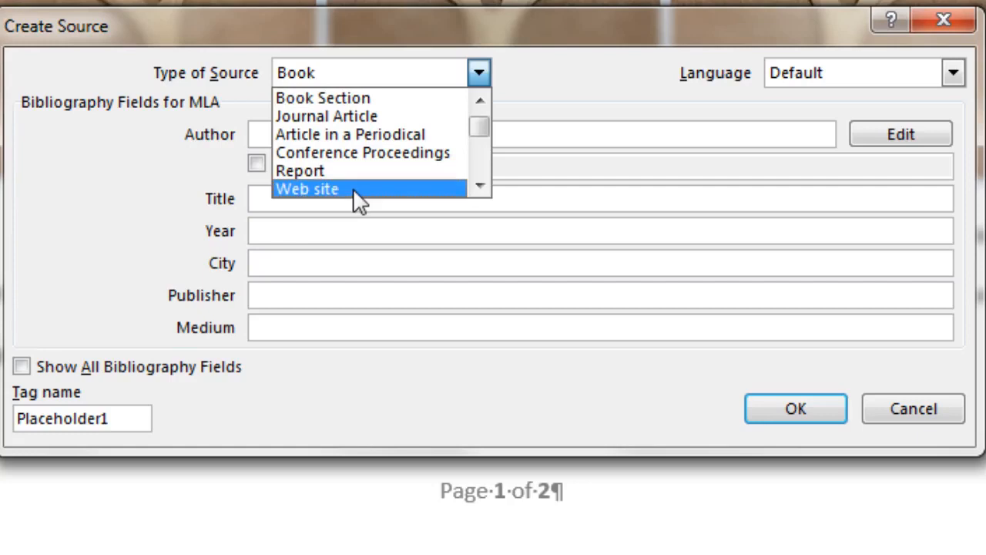
pyautogui.click(353, 188)
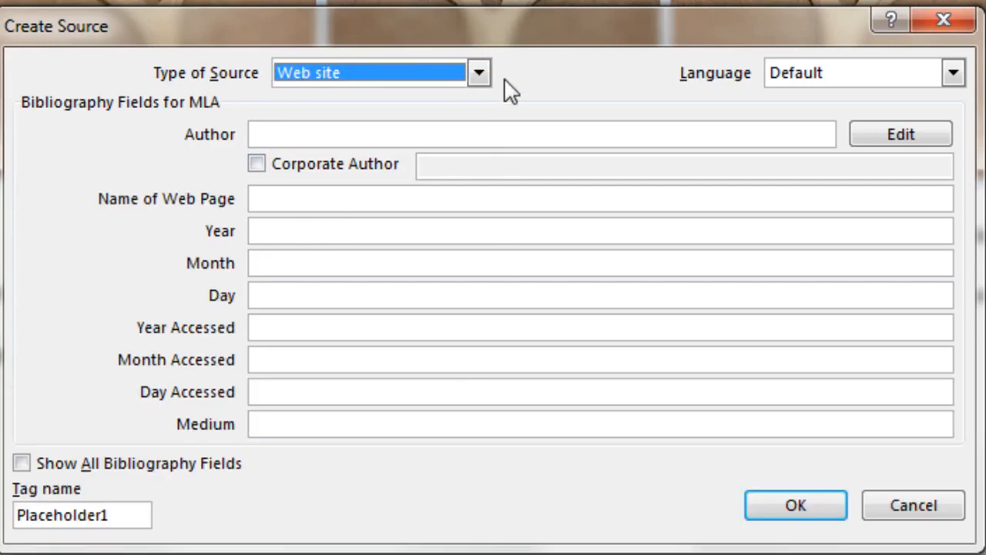
pyautogui.click(479, 73)
pyautogui.scroll(1, 467, 165)
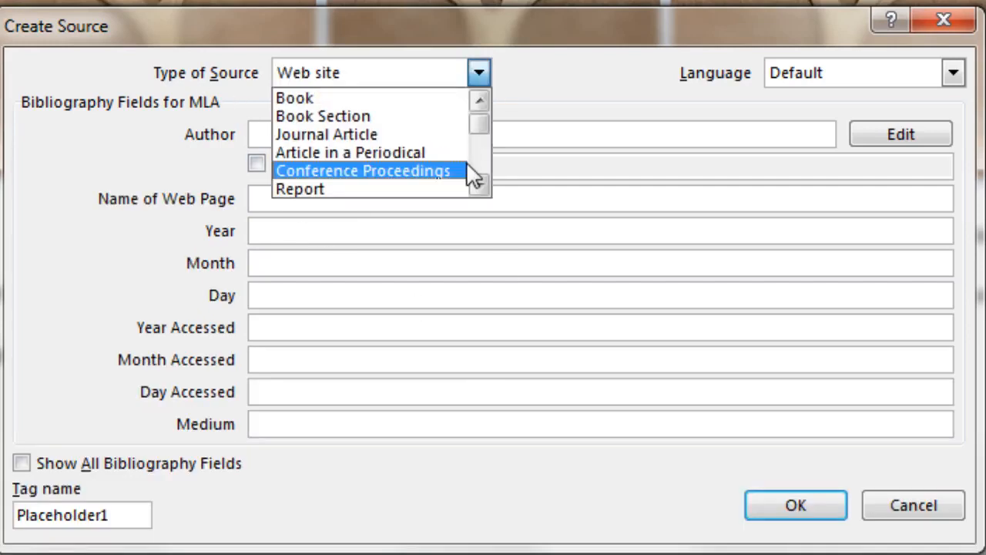
pyautogui.click(290, 99)
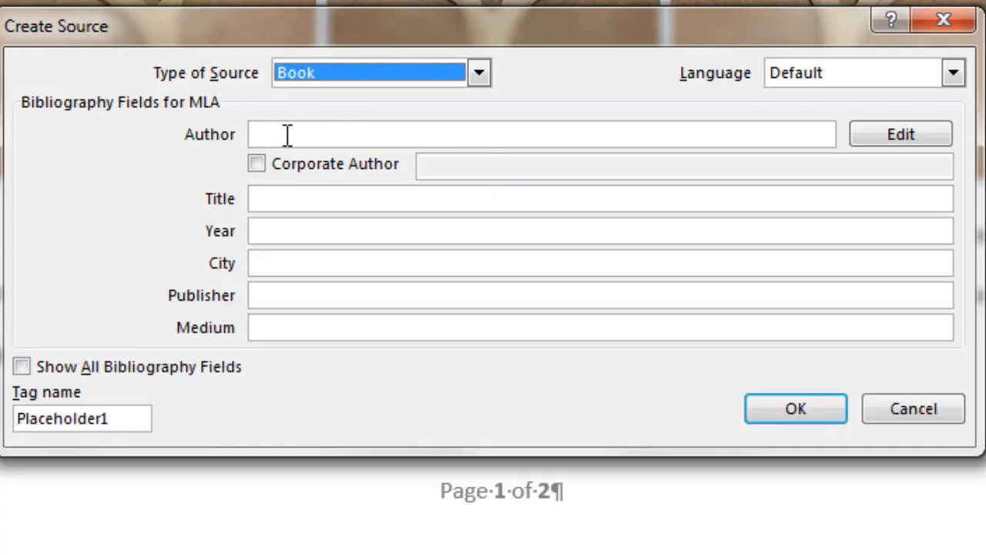
pyautogui.click(287, 134)
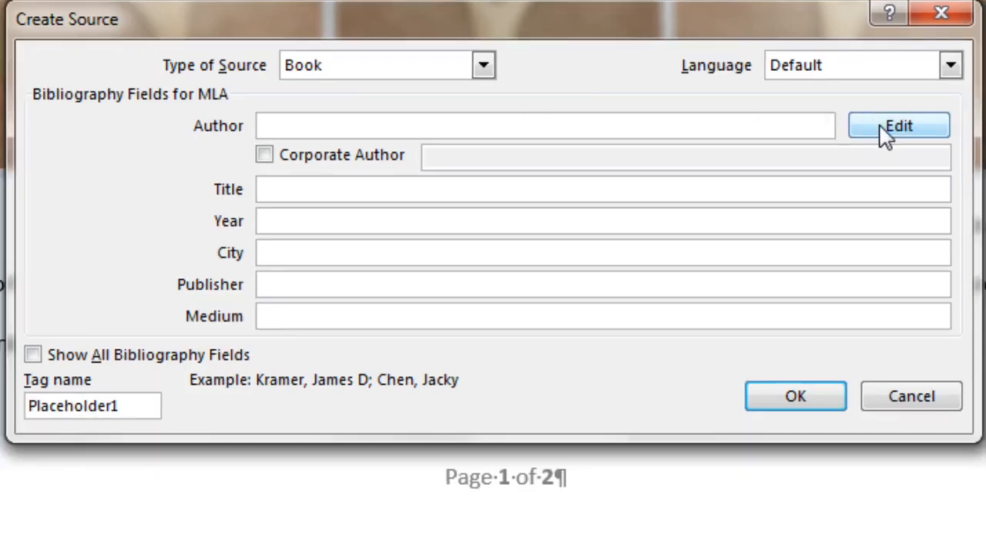
# Step: Add the book's author, last name and first name, to the source's author list
pyautogui.click(894, 137)
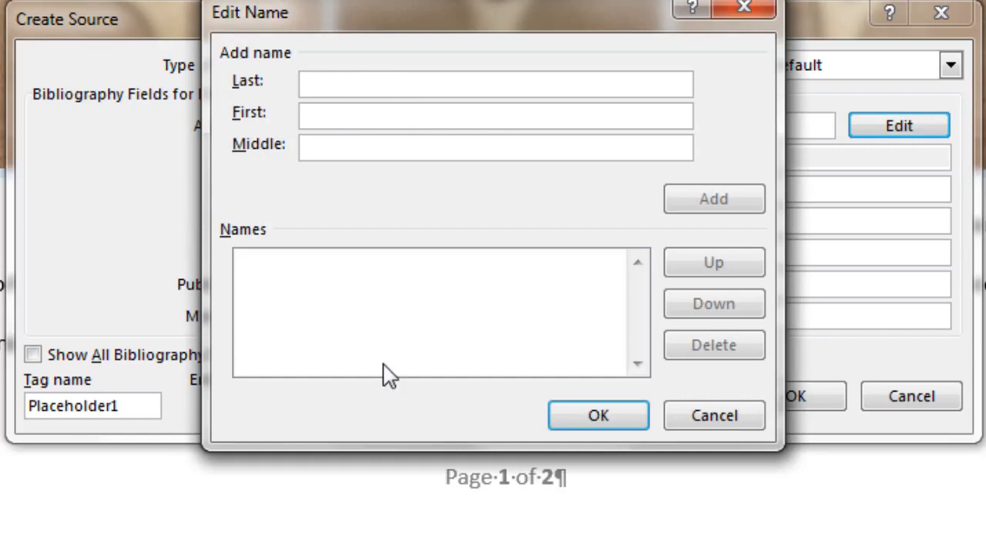
pyautogui.write('Siems')
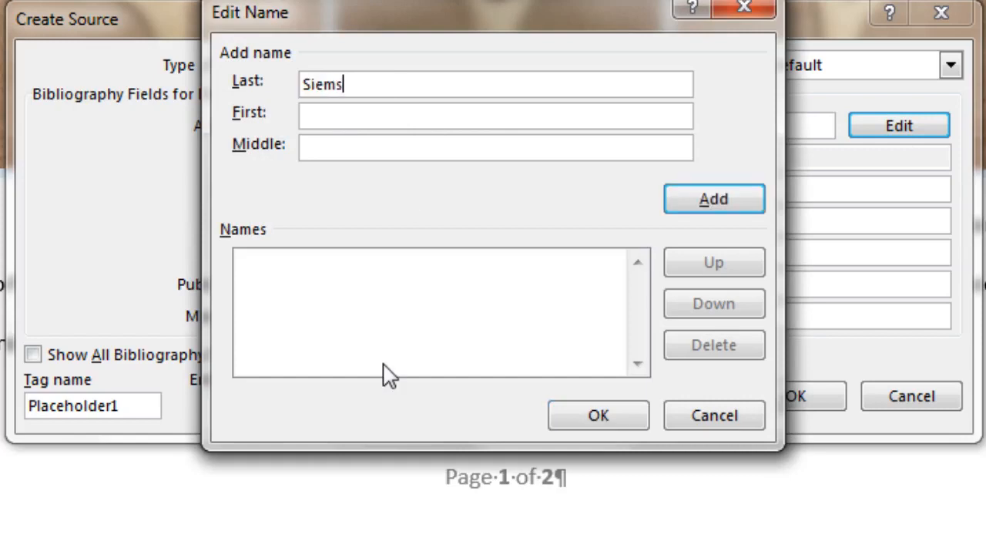
pyautogui.press('Tab')
pyautogui.write('Michael')
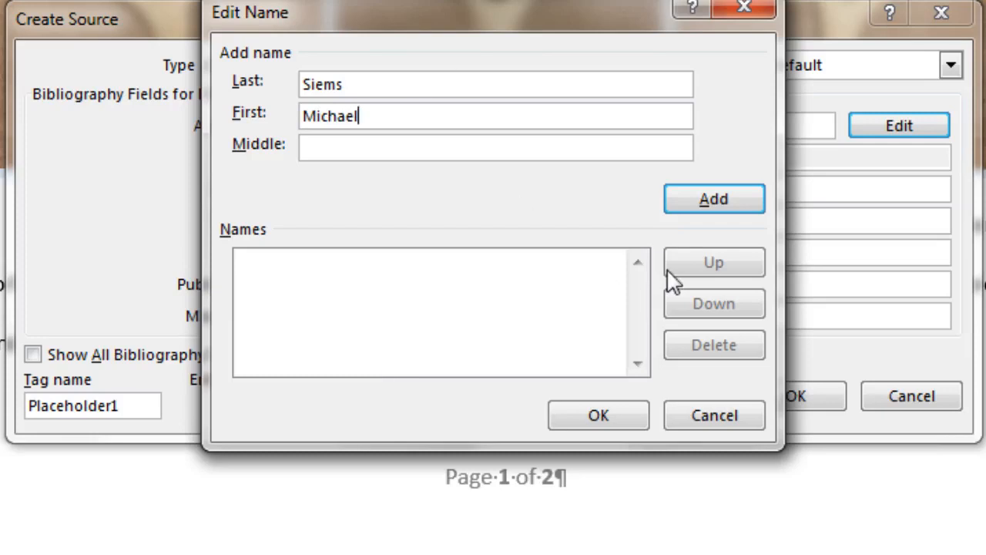
pyautogui.click(700, 196)
pyautogui.click(624, 420)
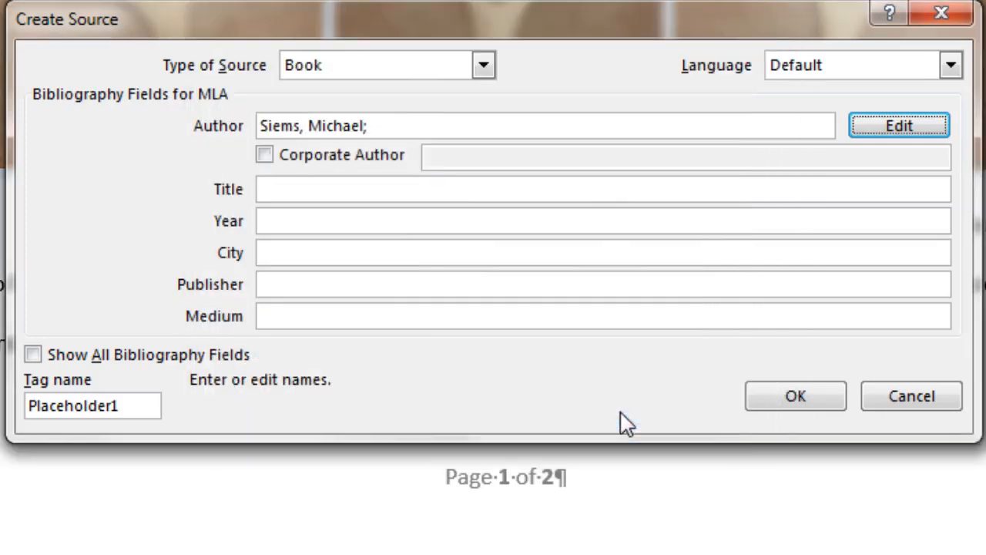
# Step: Fill in title The Ultimate Boomerang Book, 1996, Portland, publisher and medium Book, then save and cite
pyautogui.press('Tab')
pyautogui.press('Tab')
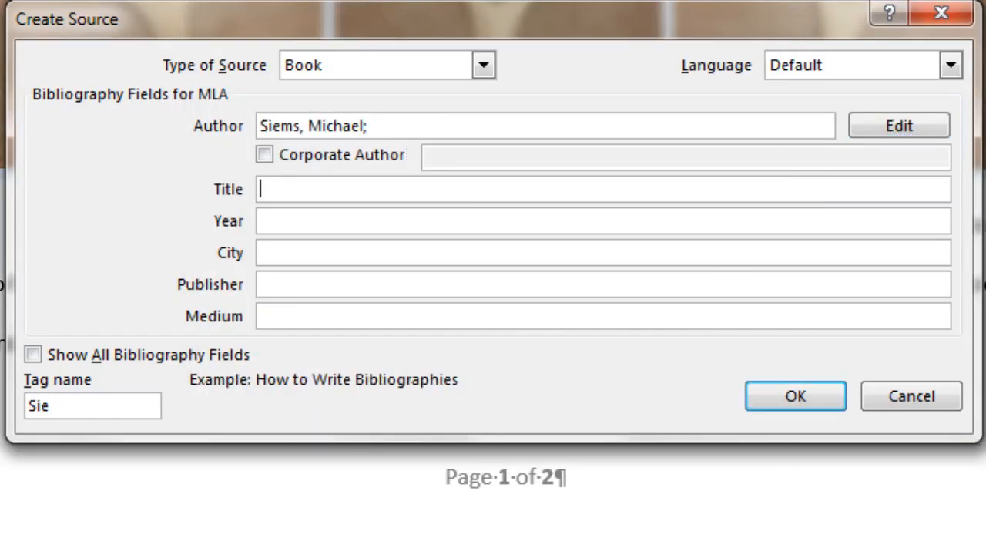
pyautogui.write('The Ultimate Boomerang Book')
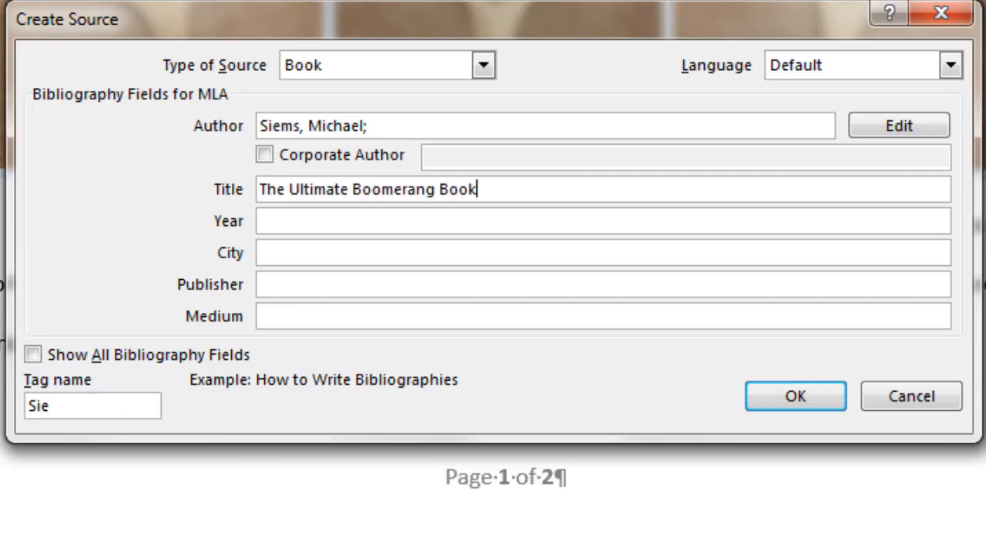
pyautogui.press('Tab')
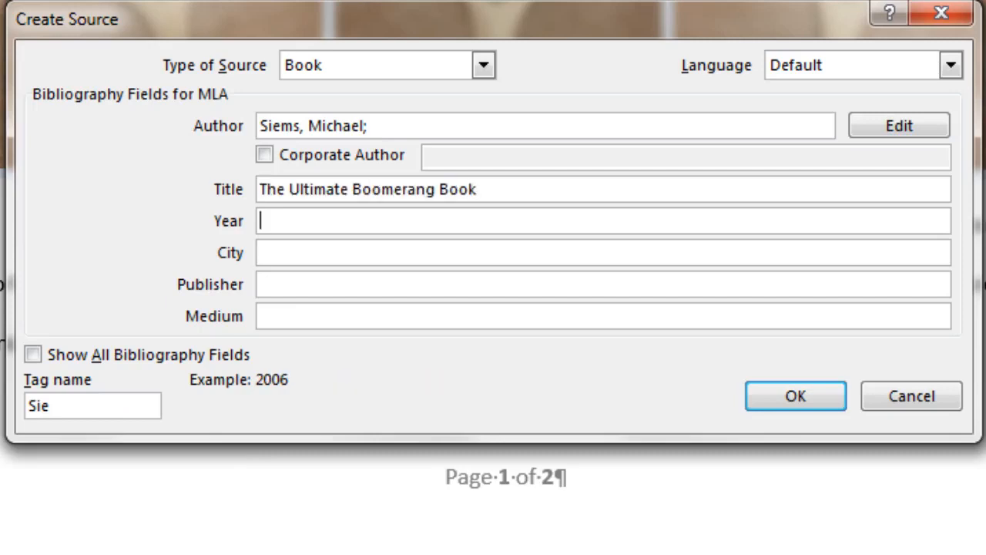
pyautogui.write('1996')
pyautogui.press('Tab')
pyautogui.write('Portland')
pyautogui.press('Tab')
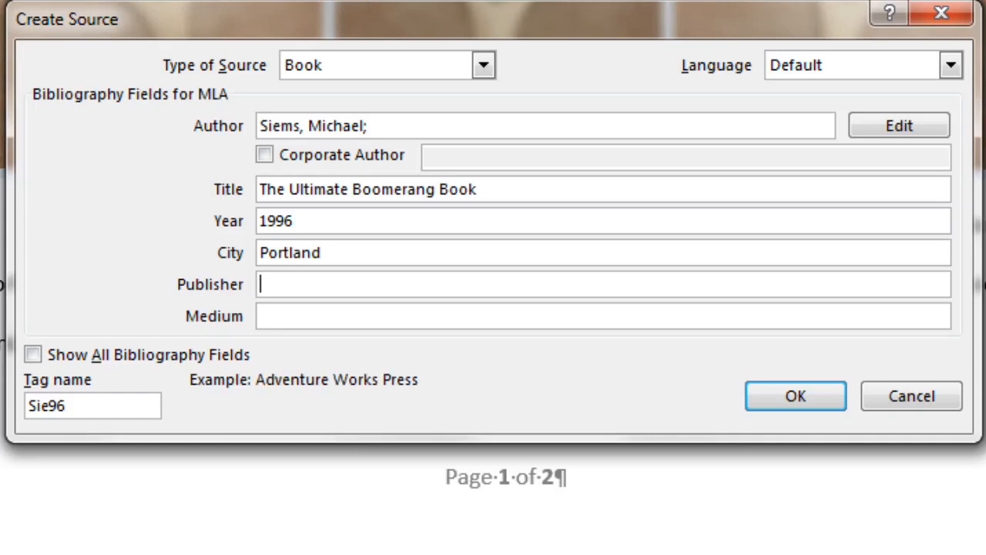
pyautogui.write('Doug DuFresne')
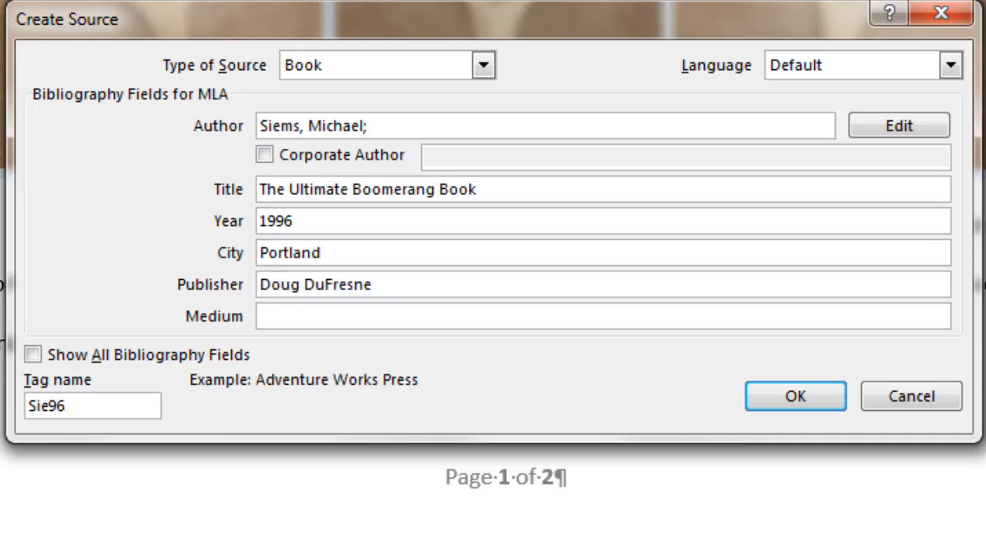
pyautogui.press('Tab')
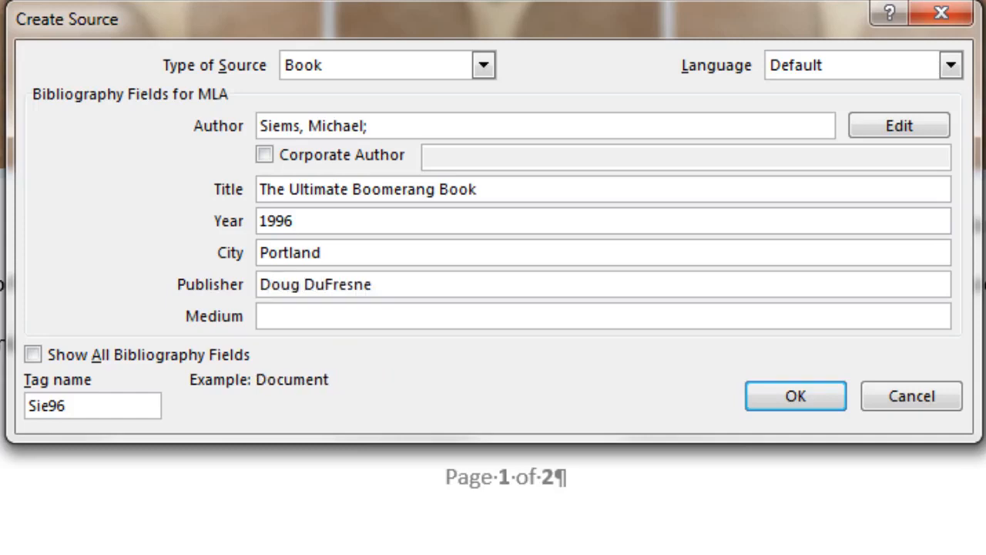
pyautogui.write('Book')
pyautogui.click(33, 355)
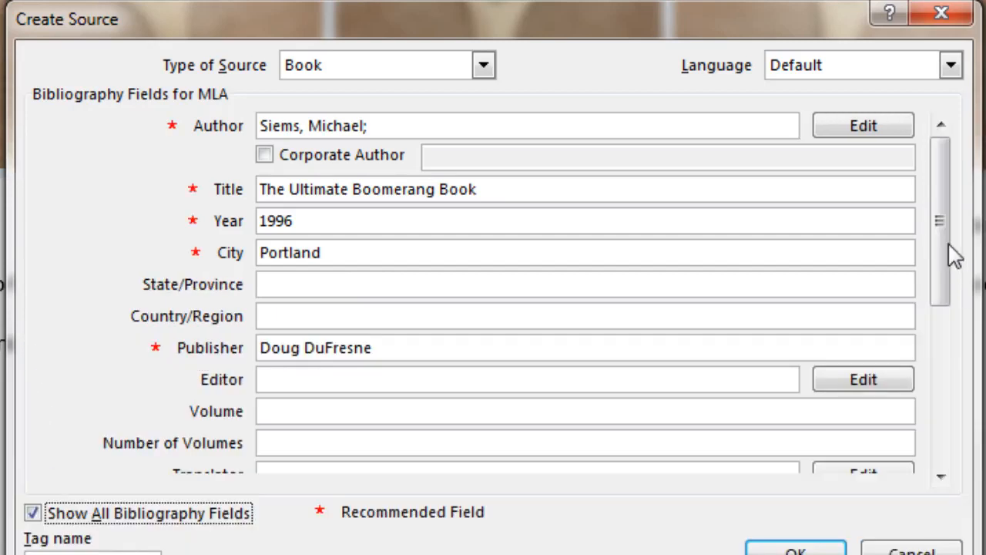
pyautogui.click(32, 513)
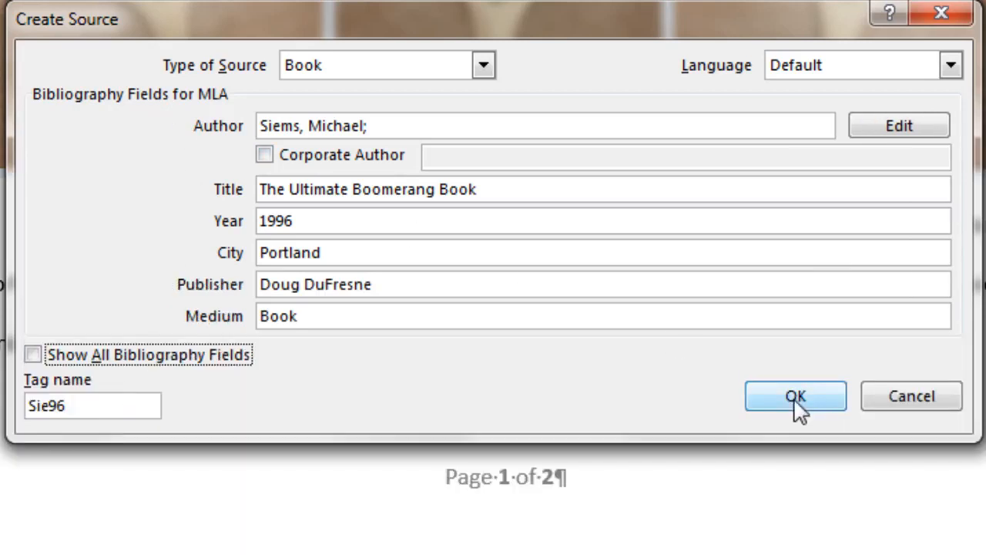
pyautogui.click(796, 397)
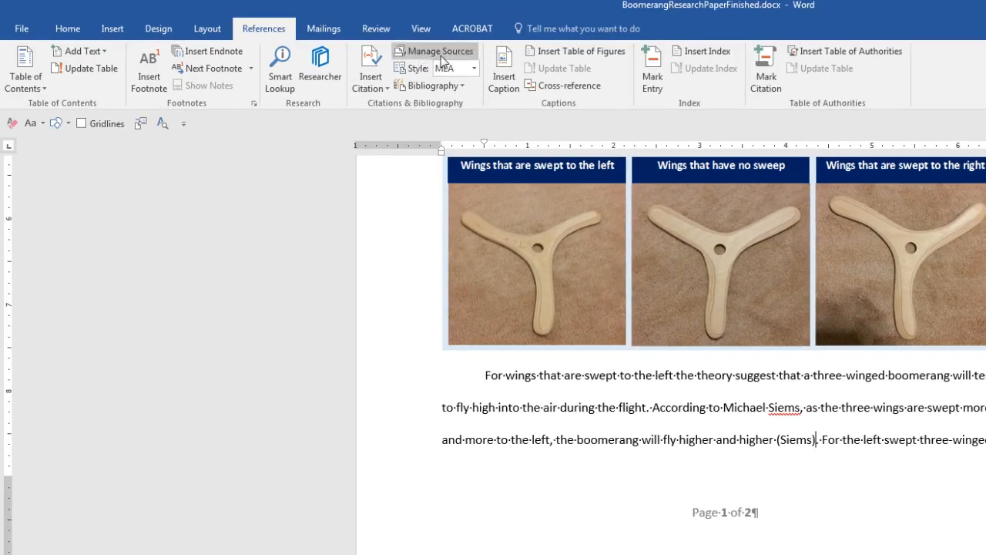
pyautogui.click(422, 53)
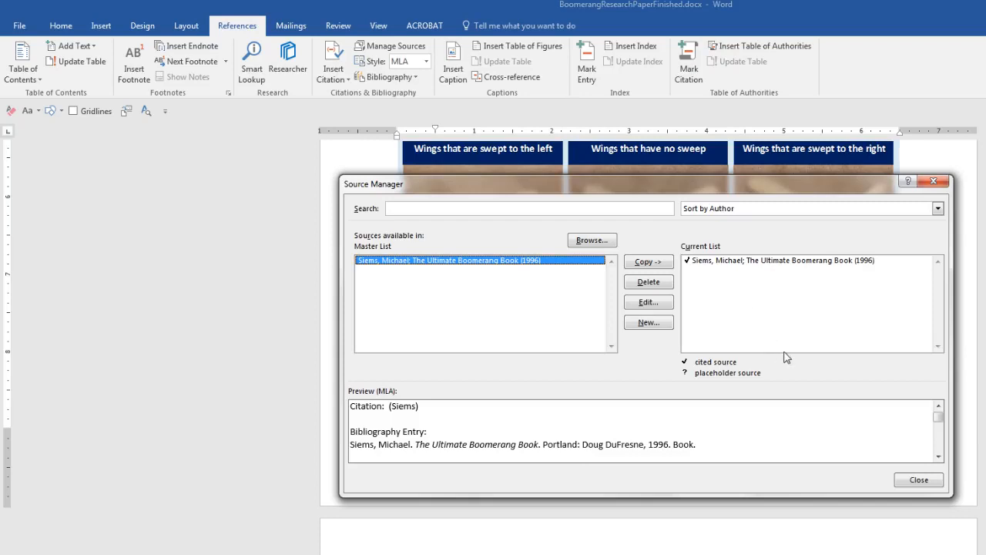
pyautogui.press('Escape')
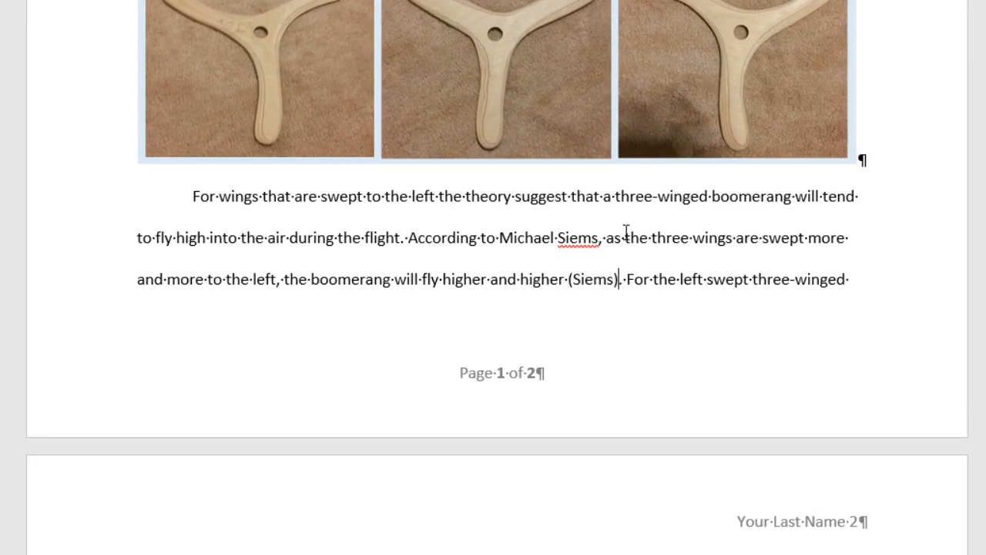
# Step: Add page numbers 43-44 to the citation after 'higher and higher'
pyautogui.click(612, 280)
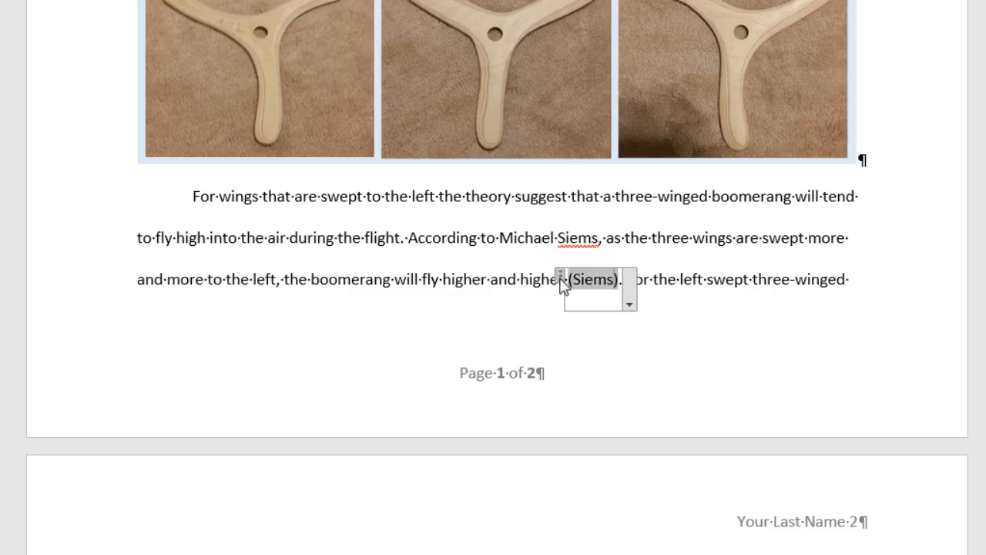
pyautogui.click(629, 307)
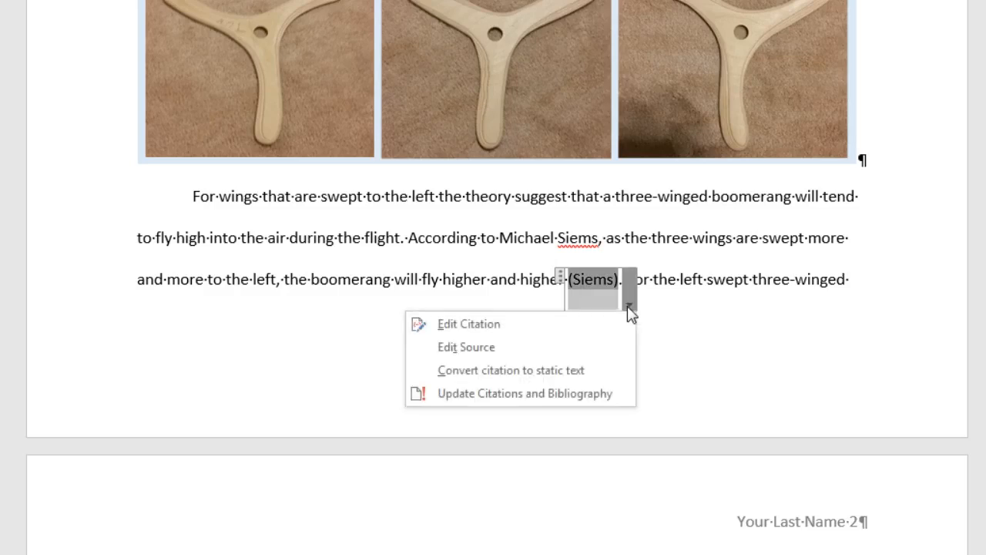
pyautogui.click(530, 328)
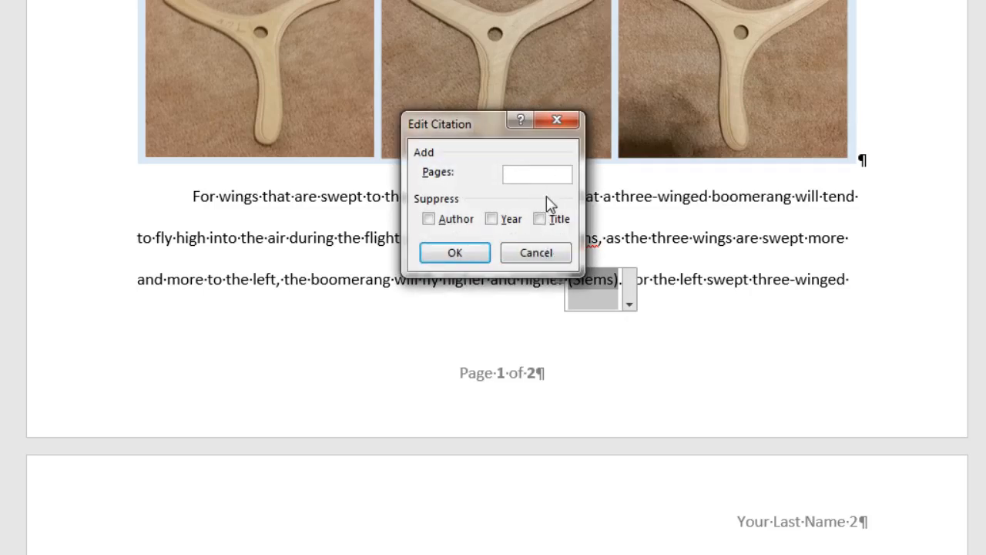
pyautogui.write('43-44')
pyautogui.click(454, 251)
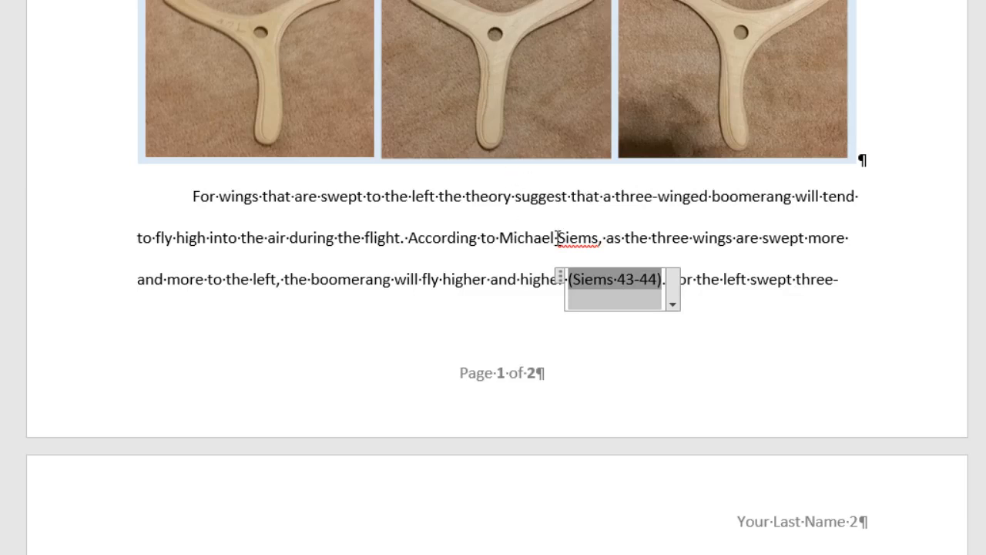
# Step: Suppress both the author and the title so the citation shows only (43-44)
pyautogui.click(674, 304)
pyautogui.click(512, 323)
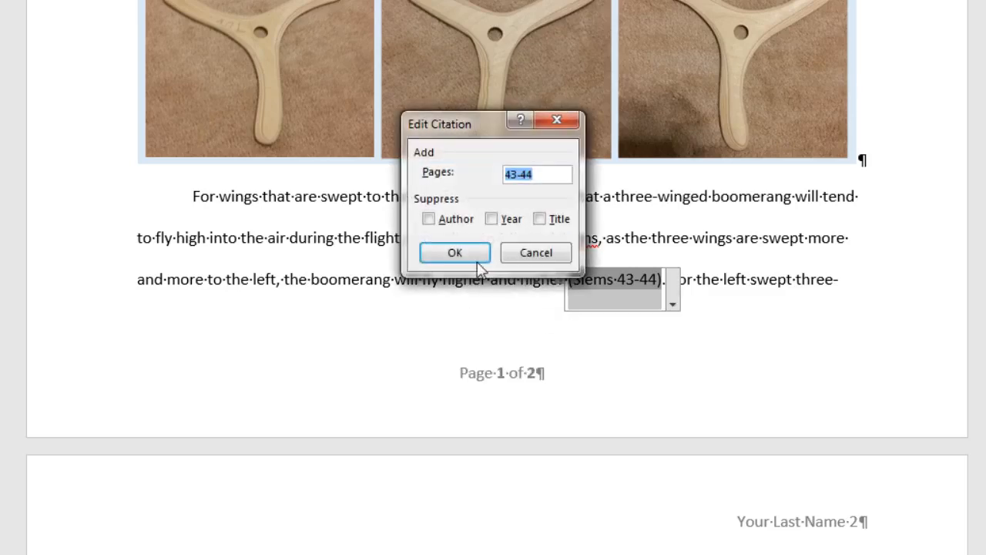
pyautogui.click(429, 219)
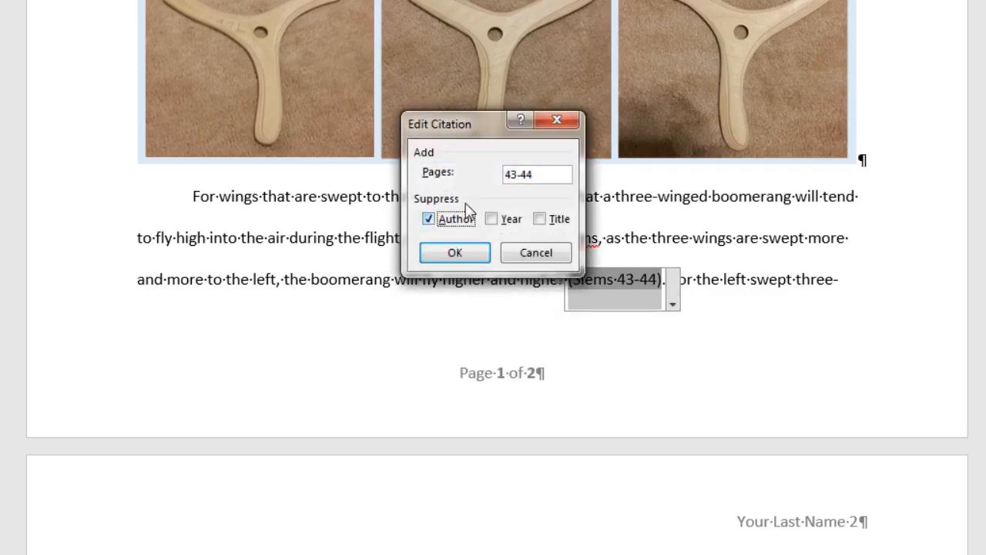
pyautogui.click(453, 254)
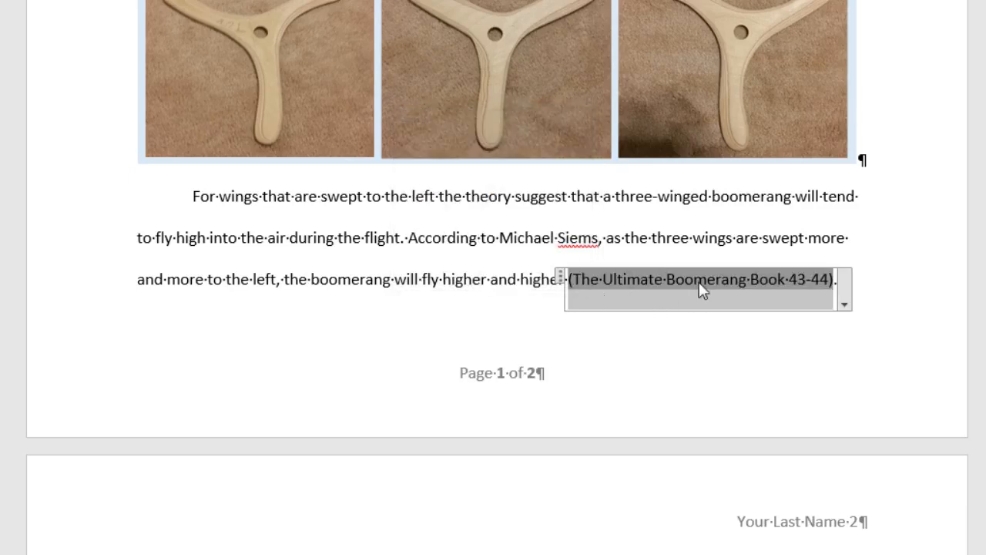
pyautogui.click(844, 304)
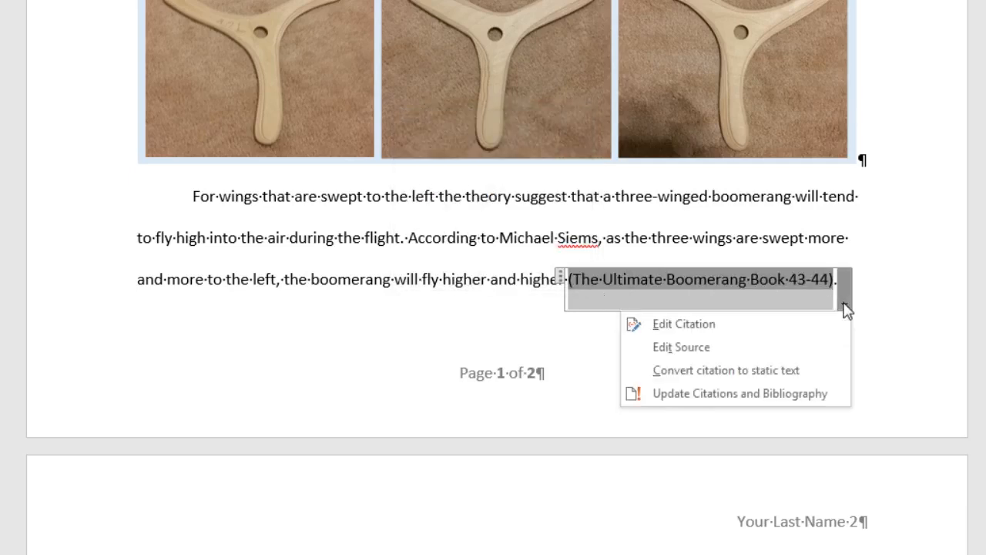
pyautogui.click(744, 327)
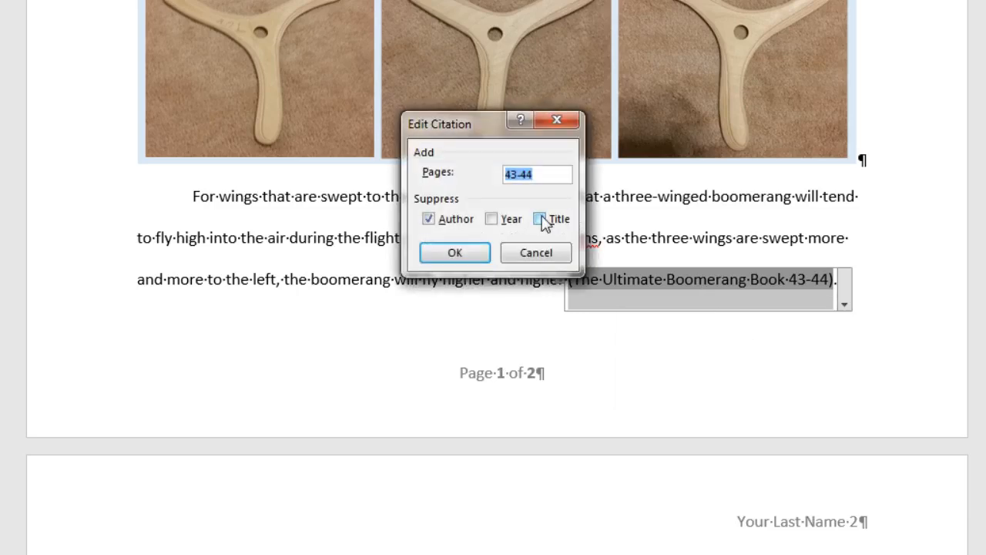
pyautogui.click(540, 219)
pyautogui.click(478, 255)
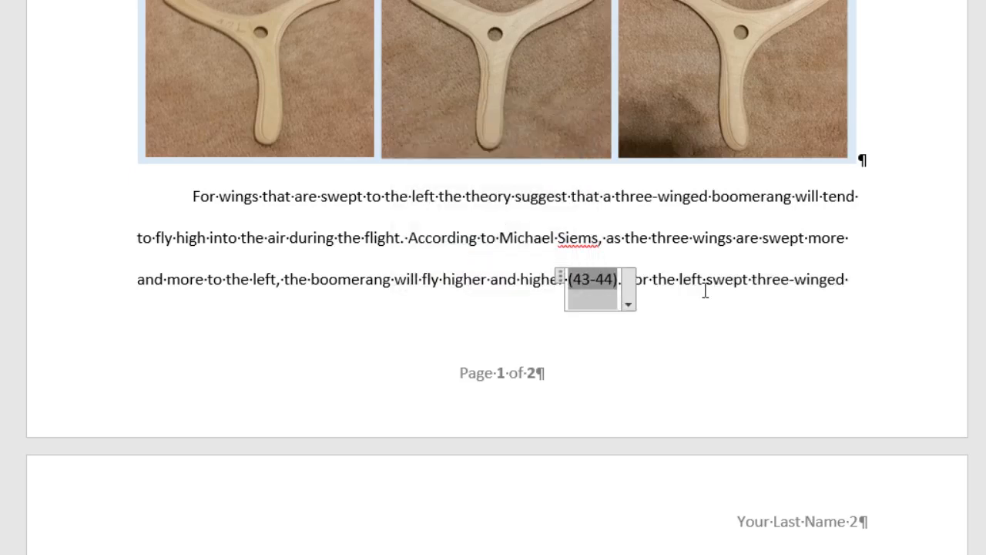
# Step: Place the insertion point after 'mid to long range' on page 2 and show the Insert Citation choices
pyautogui.scroll(-5, 715, 318)
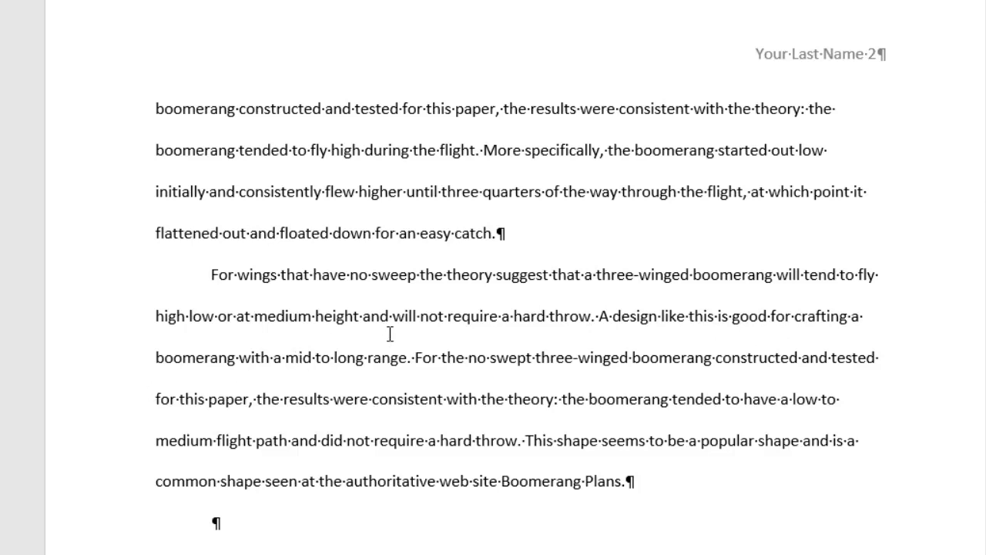
pyautogui.click(406, 359)
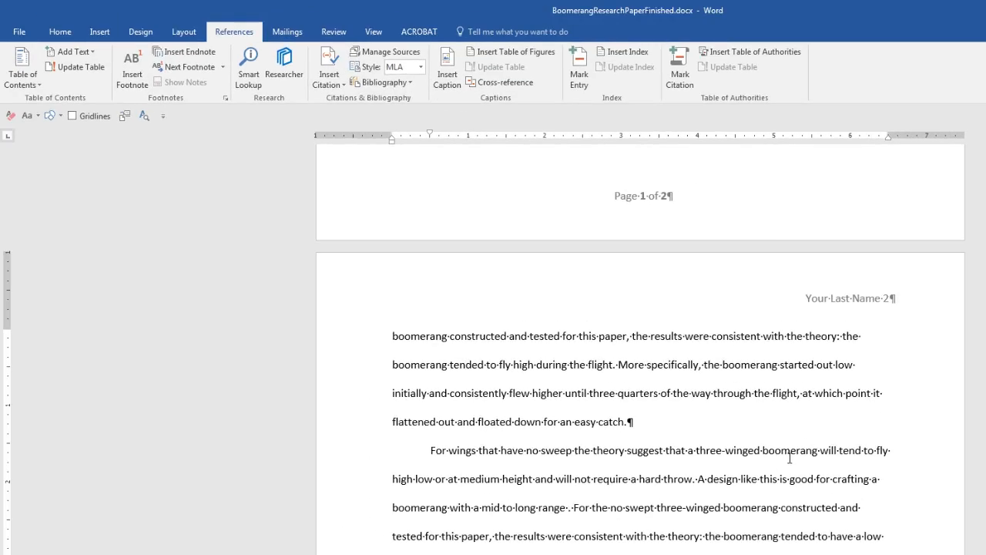
pyautogui.click(344, 85)
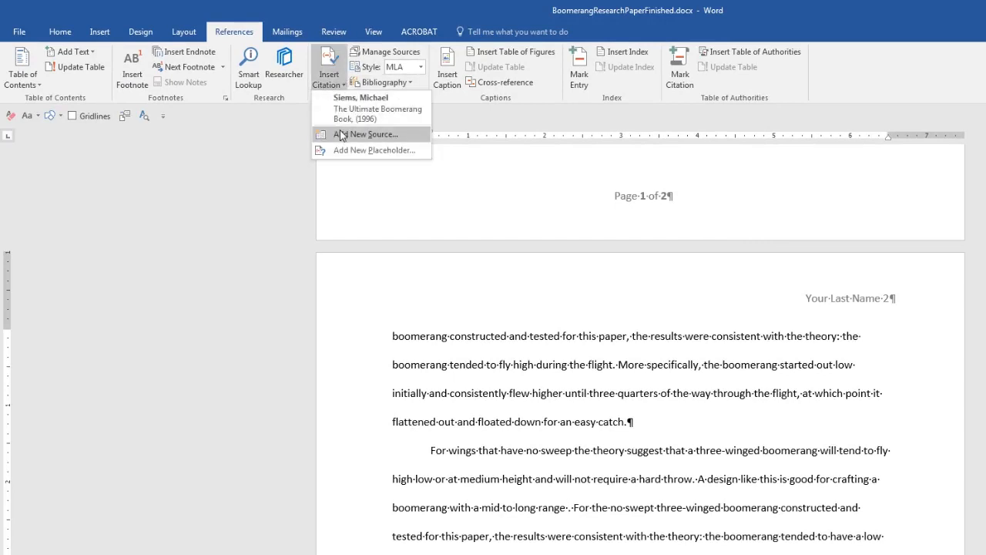
# Step: Start a new source and enter the author's name with a middle initial
pyautogui.click(342, 135)
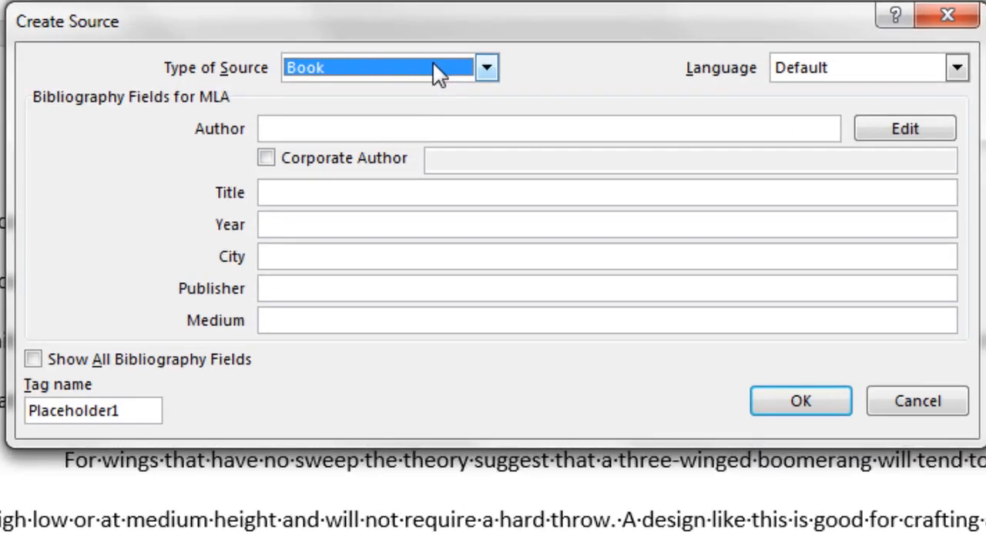
pyautogui.press('Tab')
pyautogui.press('Tab')
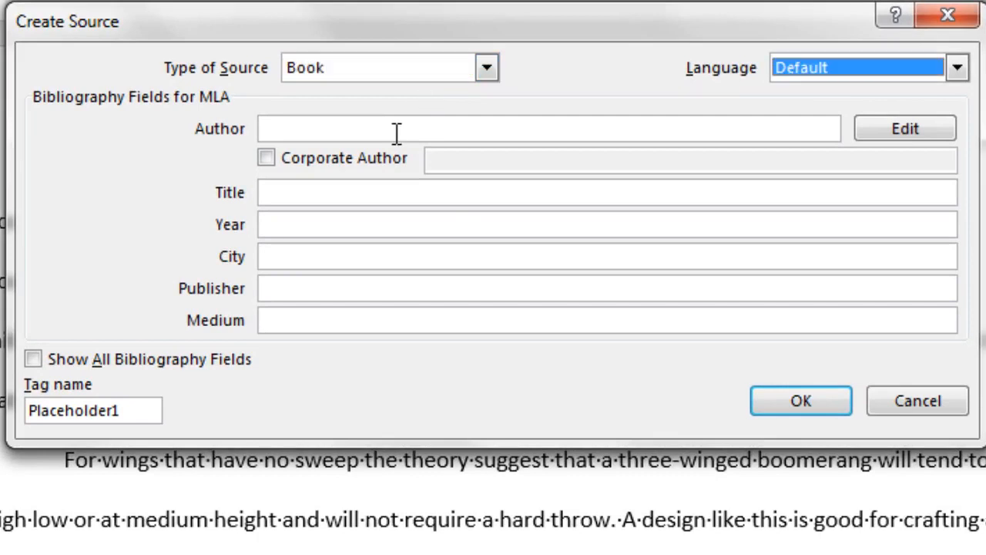
pyautogui.click(917, 138)
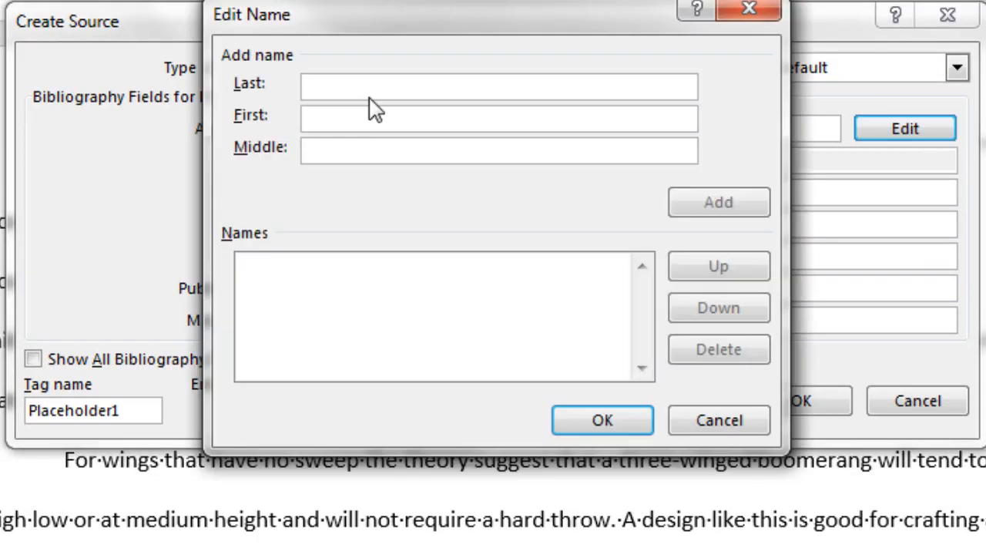
pyautogui.write('BernardMason')
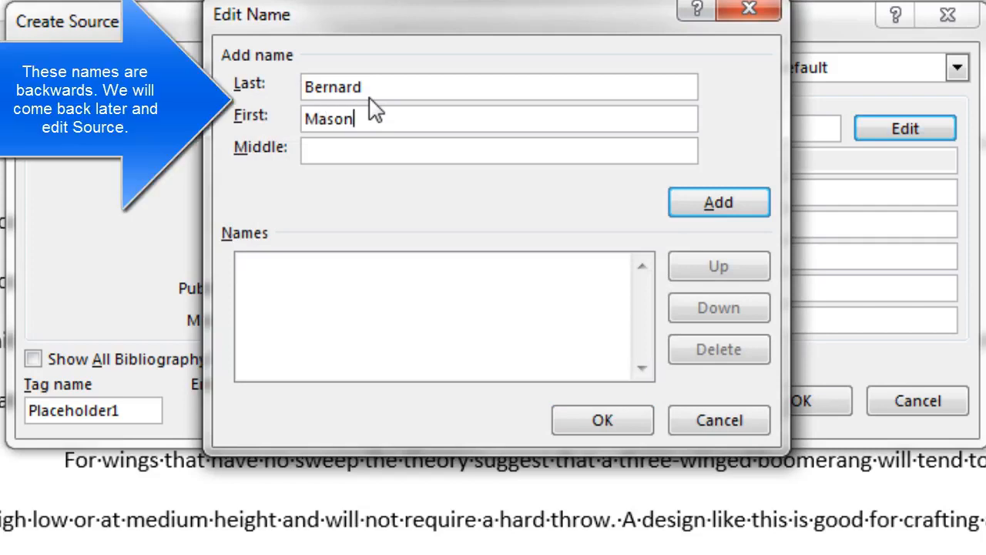
pyautogui.press('Tab')
pyautogui.write('S')
pyautogui.press('Return')
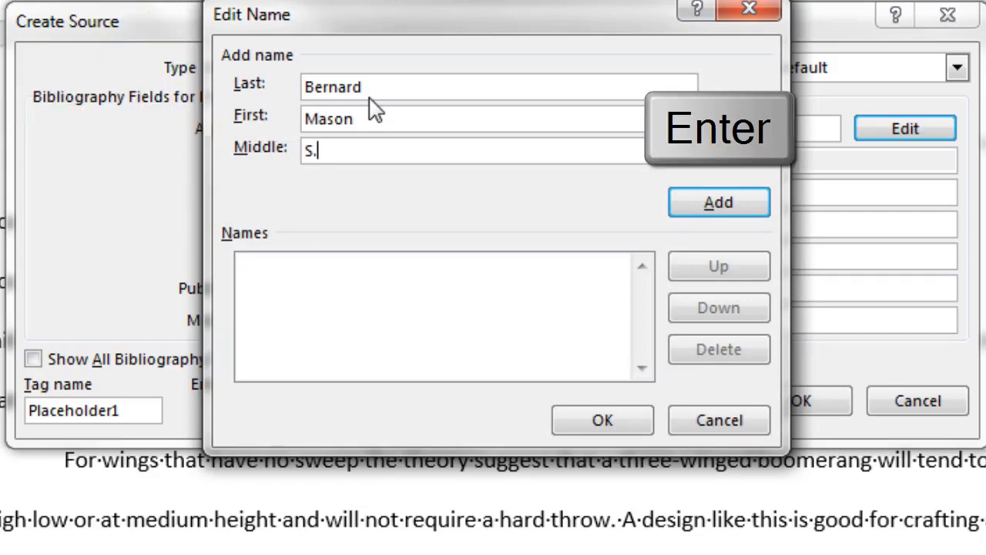
pyautogui.press('Return')
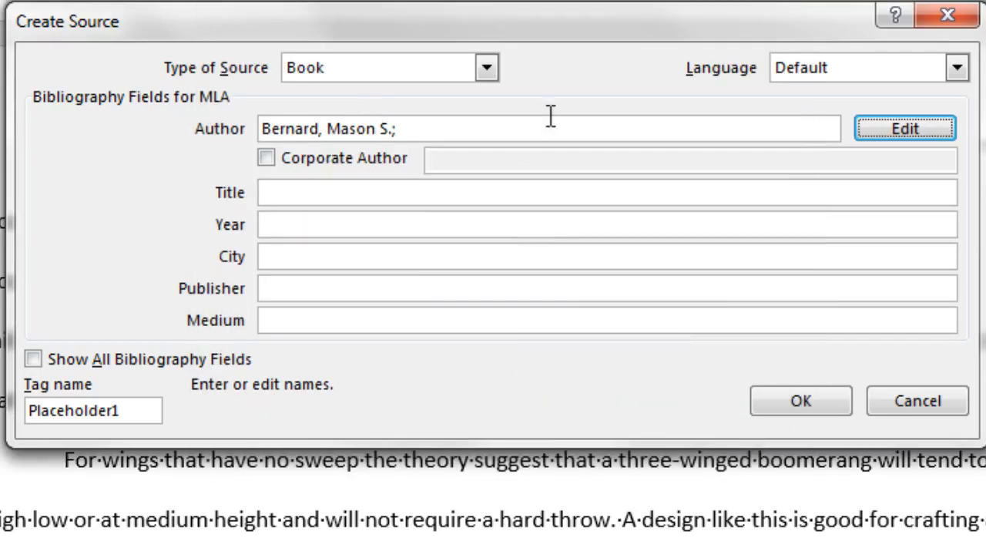
# Step: Fill in title Boomerangs How To Make And Throw Them, 1974, New York, Dover Publications, medium Book, and save
pyautogui.press('Tab')
pyautogui.press('Tab')
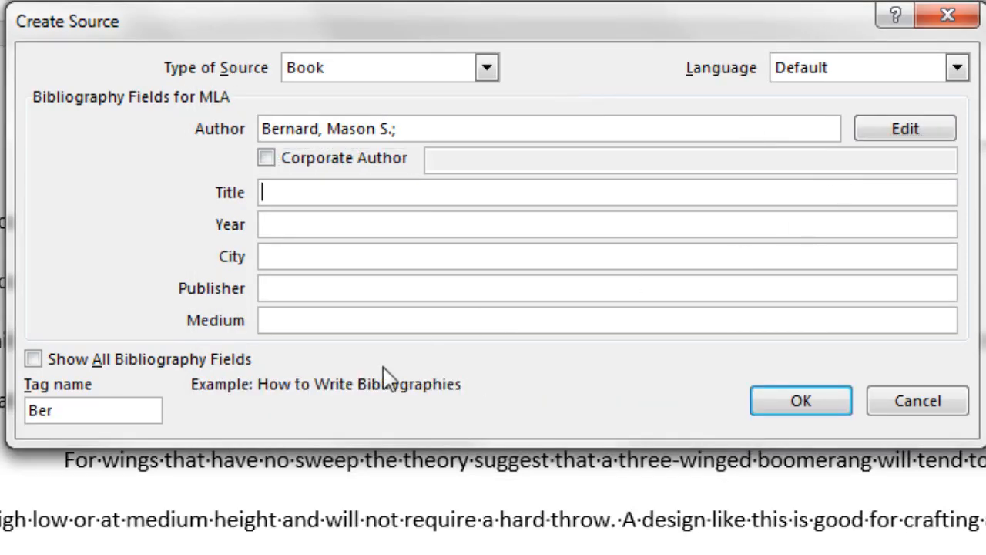
pyautogui.write('Boomerangs How To Make And Throw Them')
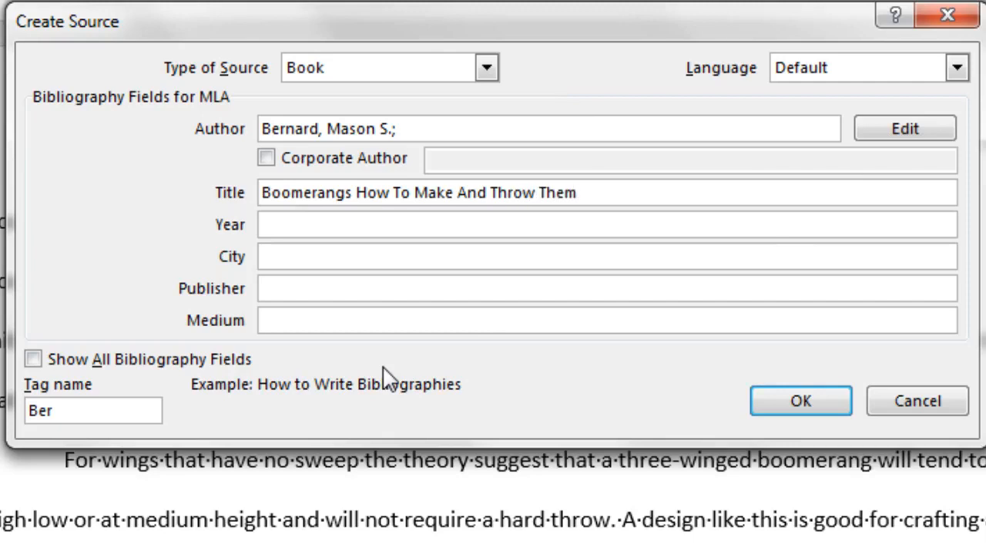
pyautogui.press('Tab')
pyautogui.write('1974')
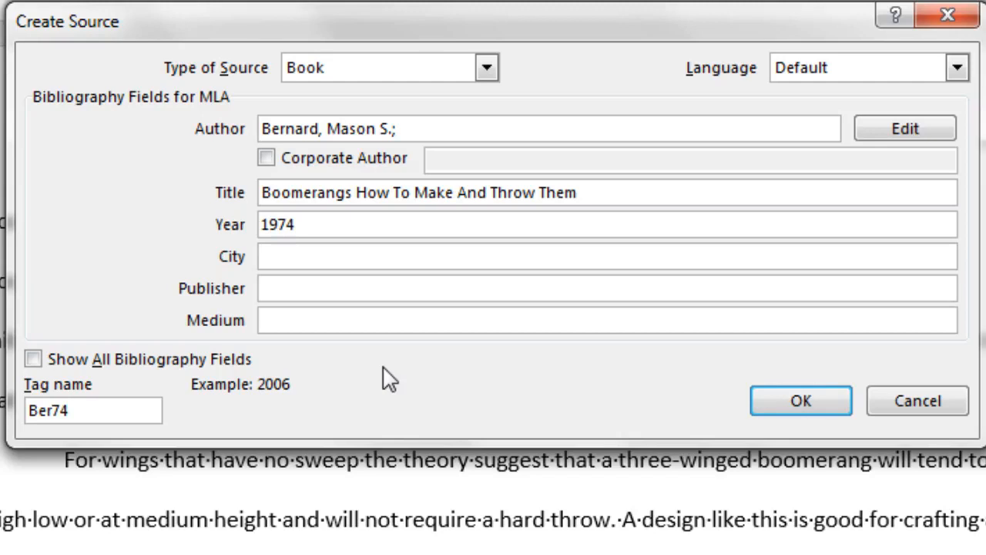
pyautogui.press('Tab')
pyautogui.write('New Yor')
pyautogui.press('Tab')
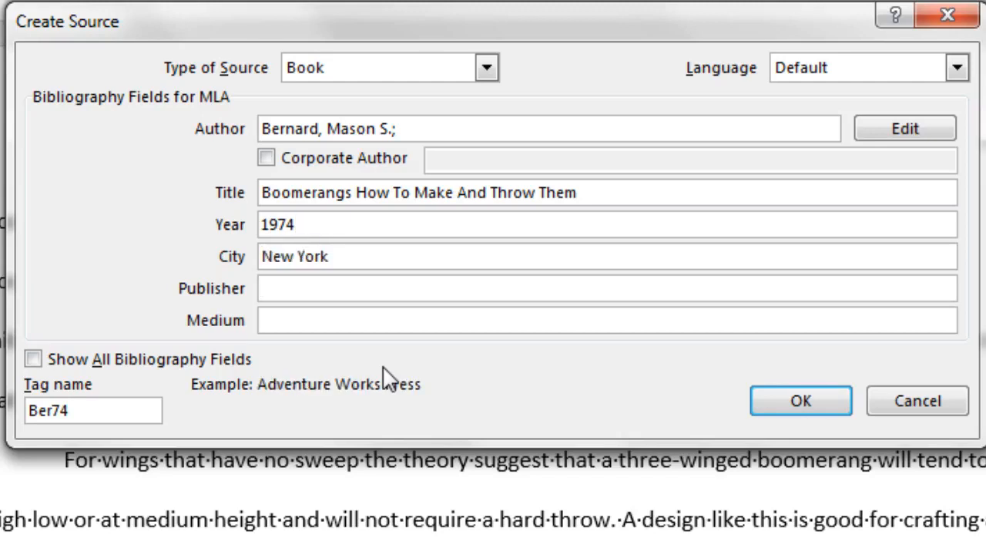
pyautogui.write('Dover Publications')
pyautogui.press('Tab')
pyautogui.write('Book')
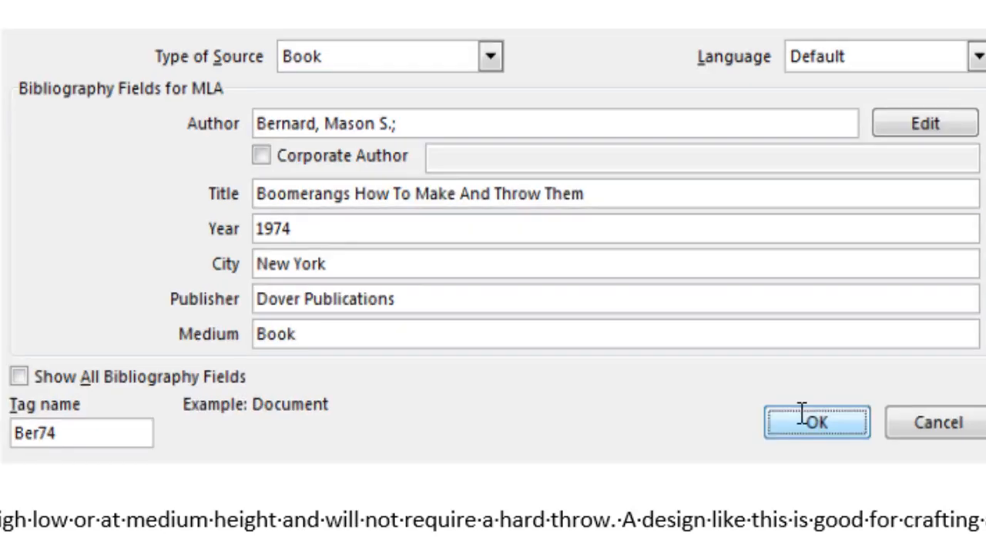
pyautogui.click(767, 400)
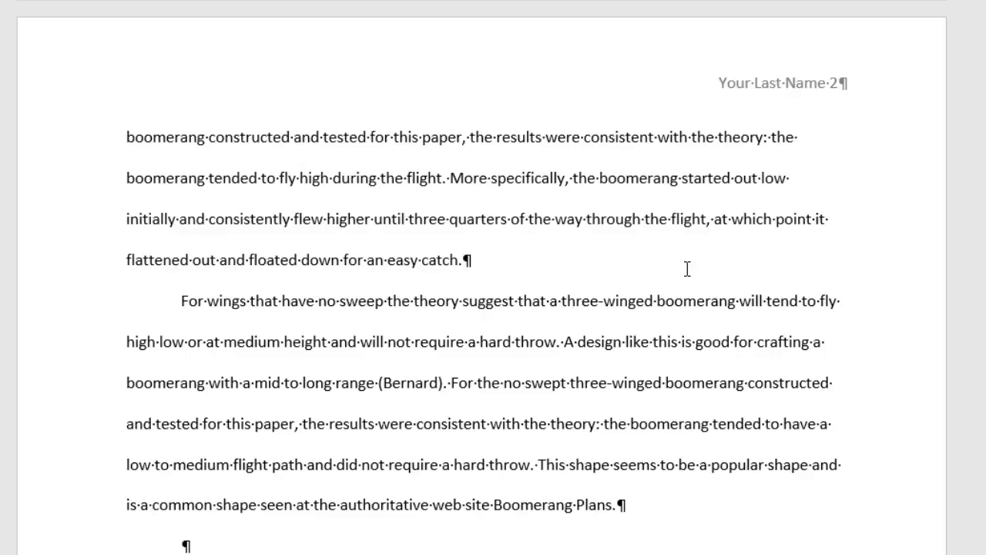
# Step: Edit the cited book's source so the author entry reads surname first, and update both source lists
pyautogui.click(429, 385)
pyautogui.click(455, 410)
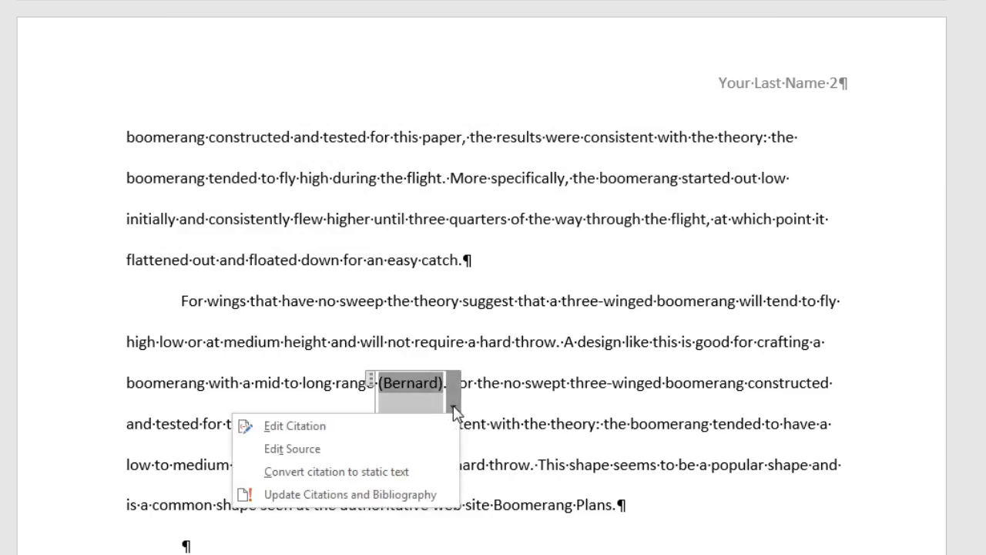
pyautogui.click(444, 453)
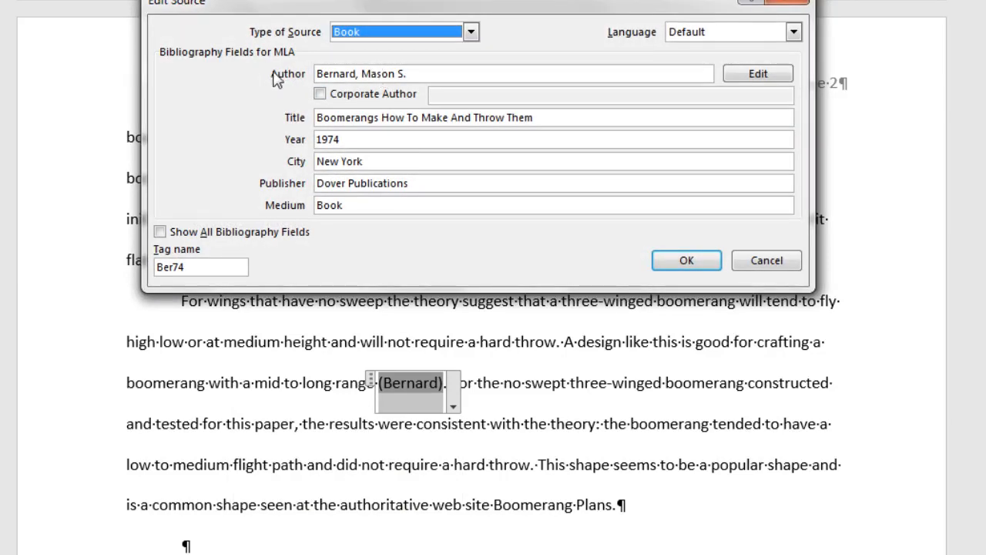
pyautogui.doubleClick(378, 74)
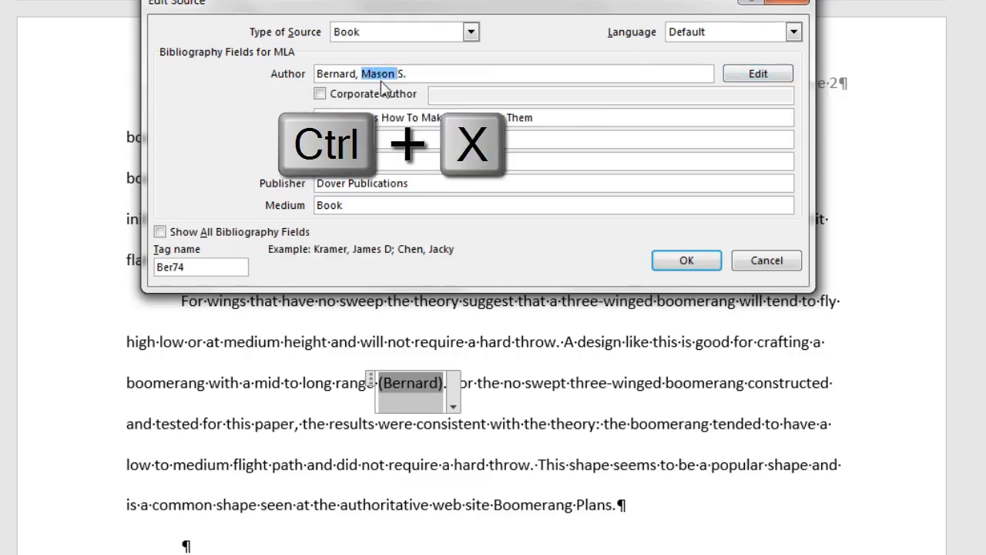
pyautogui.hotkey('ctrl', 'x')
pyautogui.press('BackSpace')
pyautogui.press('BackSpace')
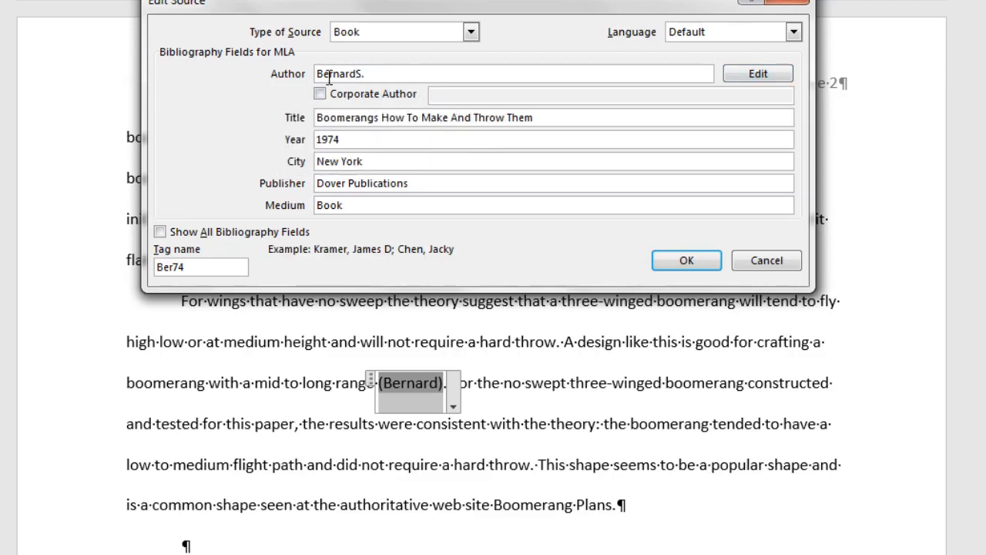
pyautogui.press('Home')
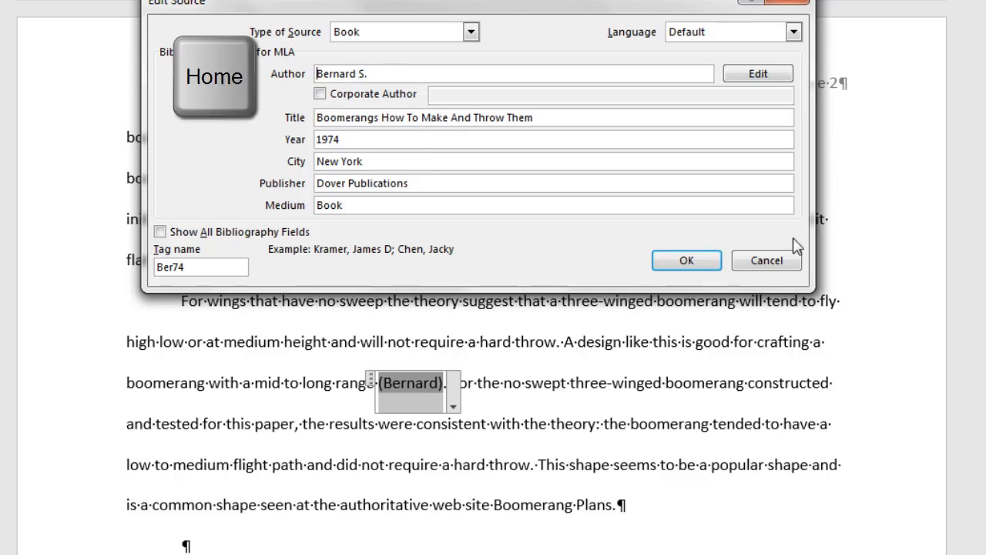
pyautogui.hotkey('ctrl', 'v')
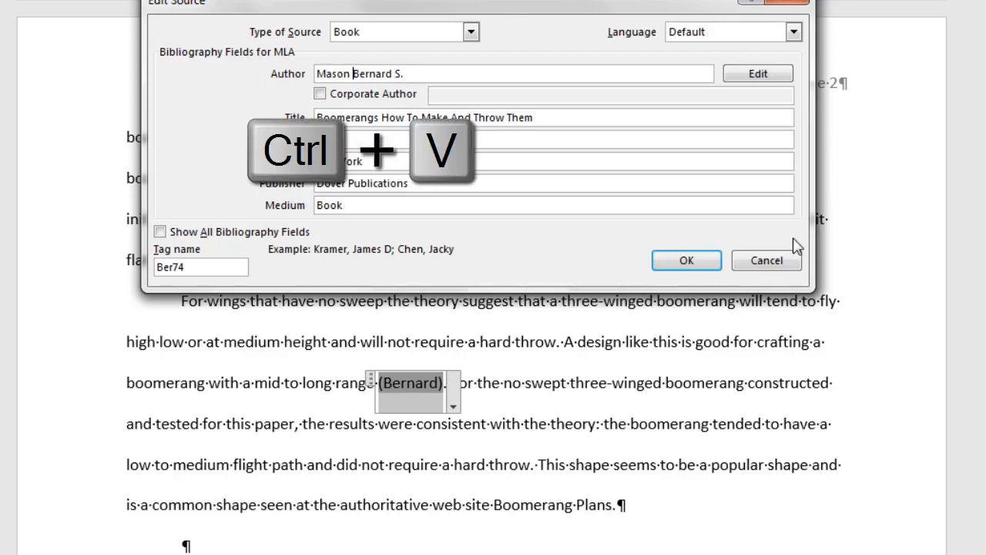
pyautogui.press('BackSpace')
pyautogui.write(',')
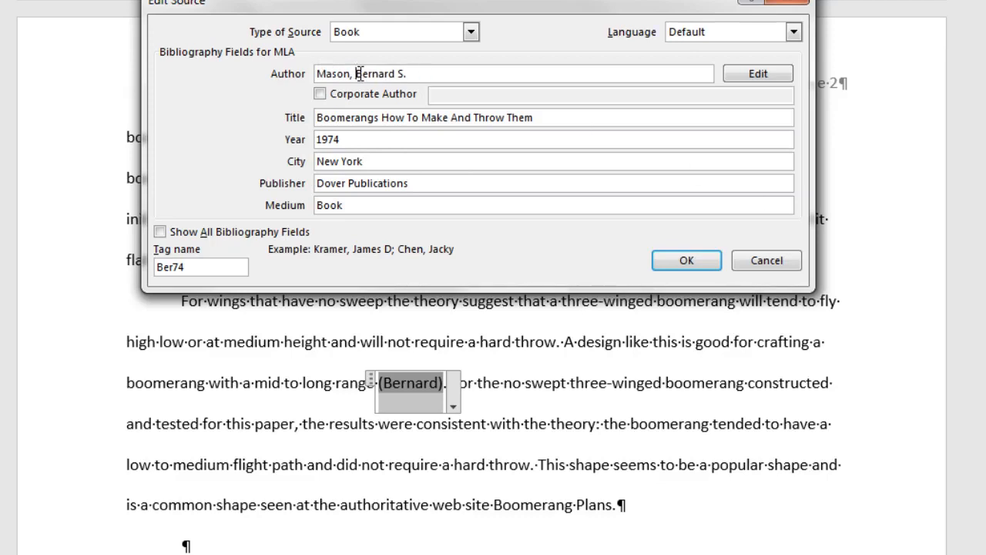
pyautogui.click(710, 266)
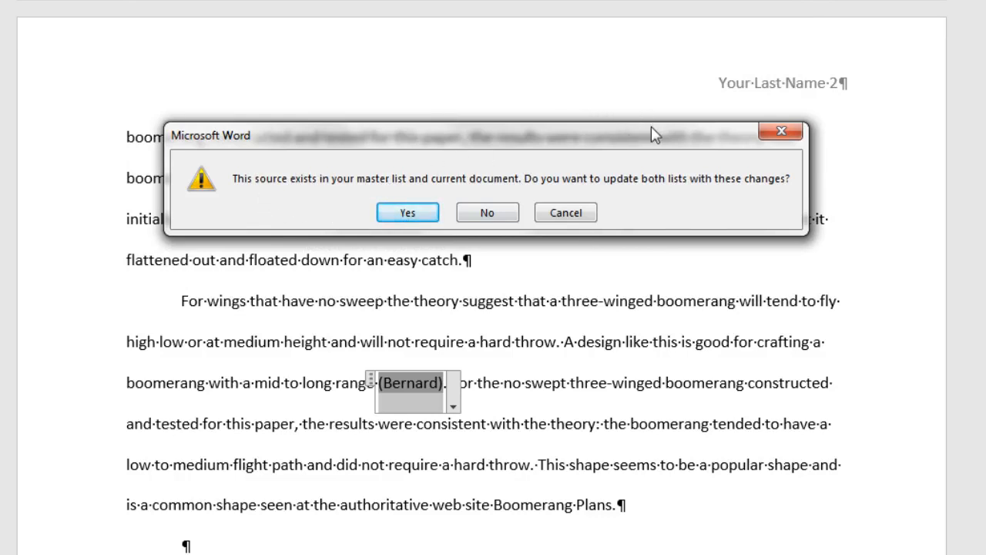
pyautogui.click(407, 213)
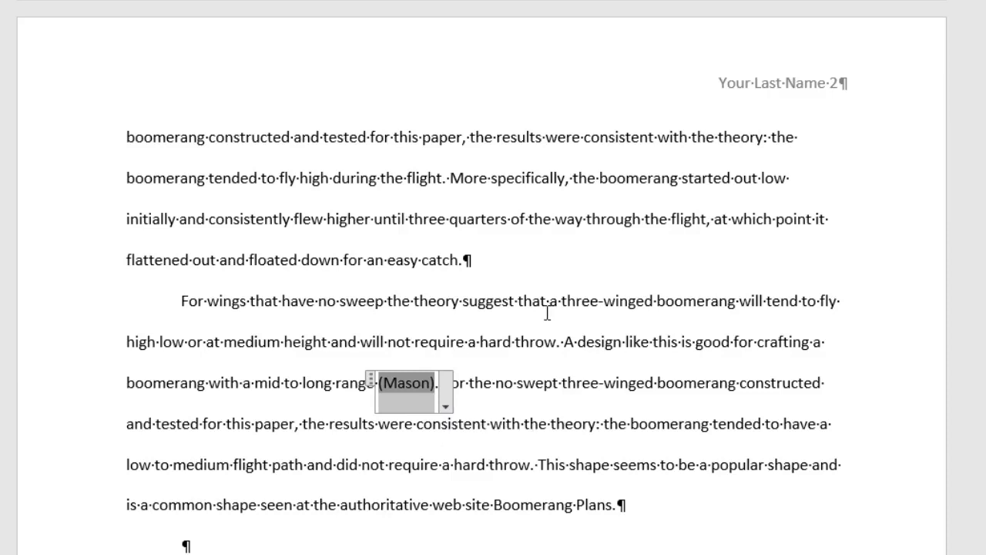
# Step: Add page 143 to the book citation so it shows the author's surname and 143
pyautogui.click(447, 406)
pyautogui.click(411, 433)
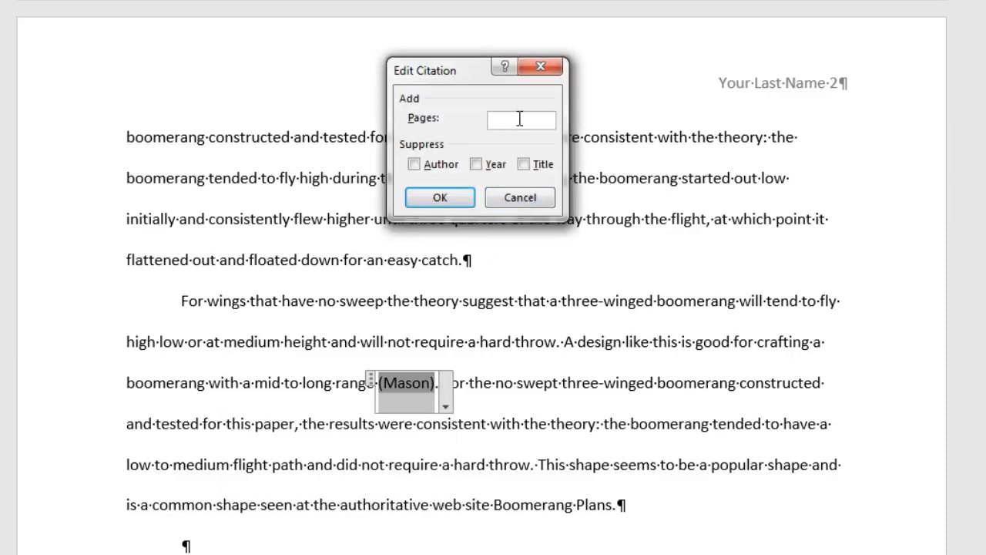
pyautogui.write('143')
pyautogui.press('Return')
pyautogui.scroll(-2, 623, 282)
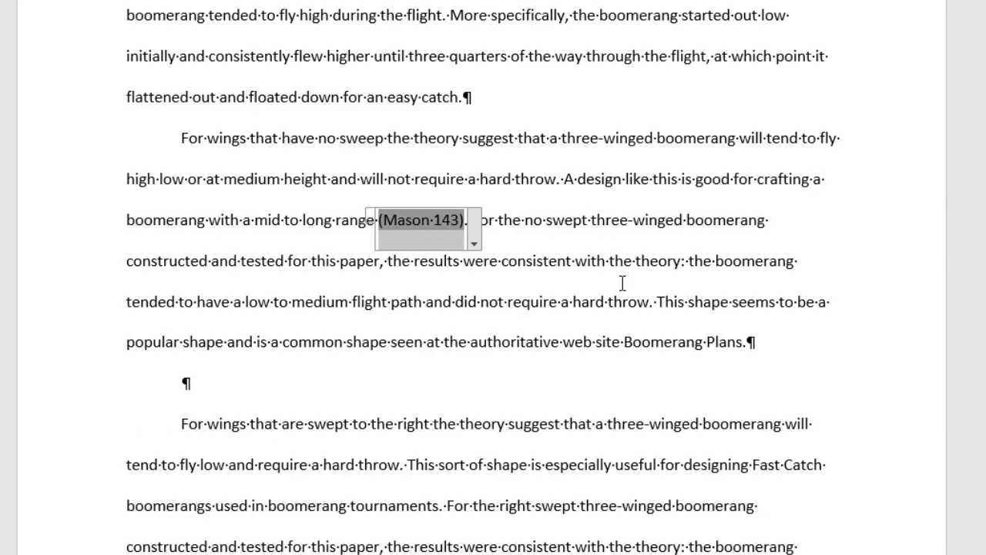
pyautogui.click(746, 341)
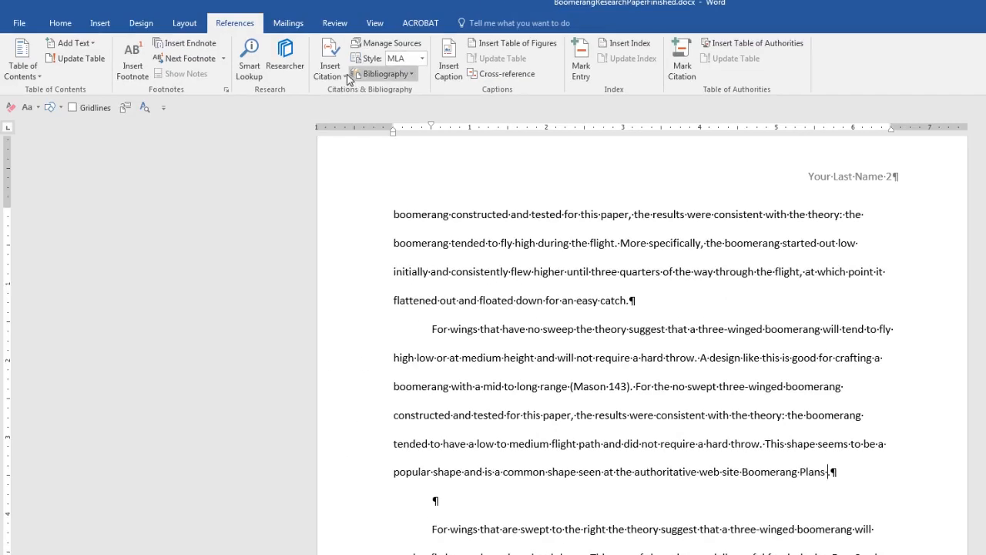
# Step: Start a new citation source with Web site as its type
pyautogui.click(343, 74)
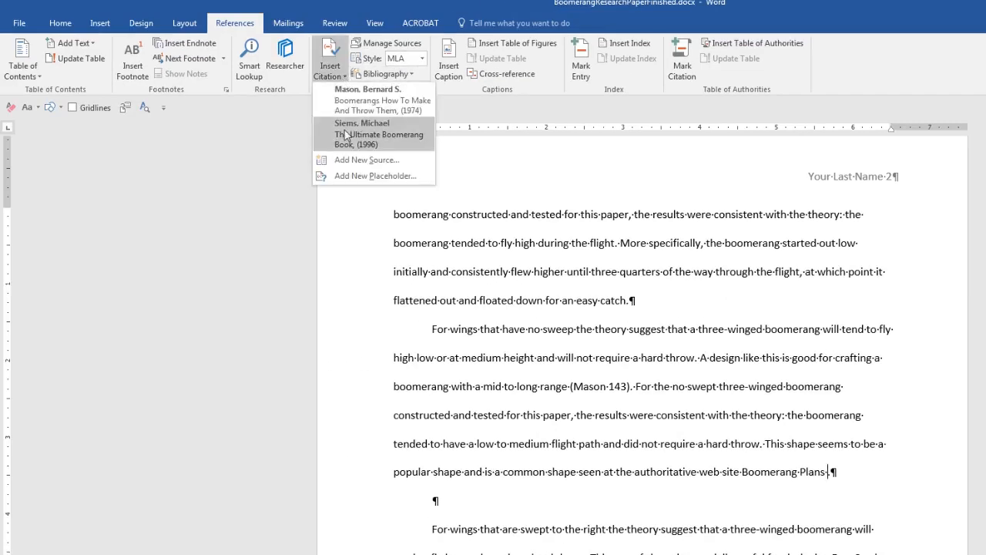
pyautogui.click(352, 161)
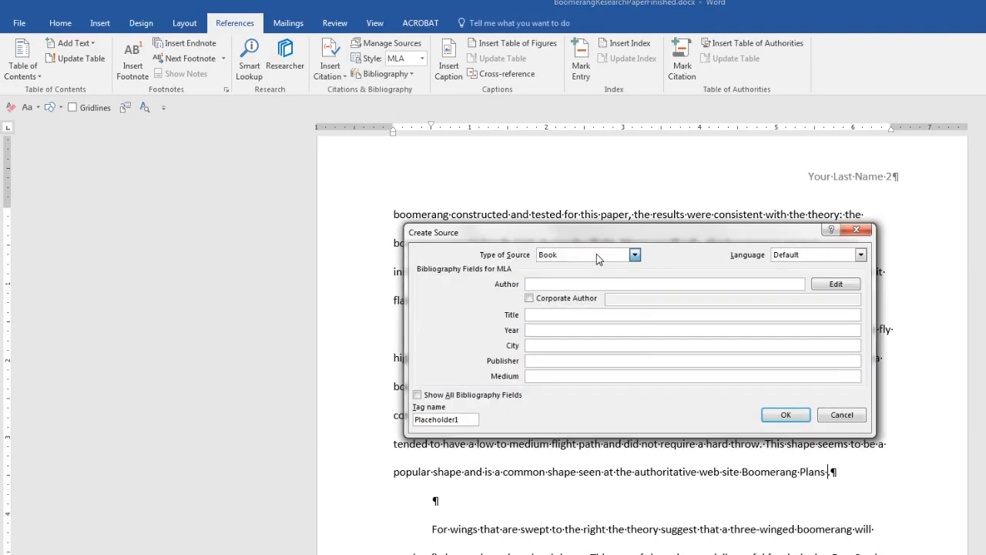
pyautogui.click(597, 255)
pyautogui.click(558, 301)
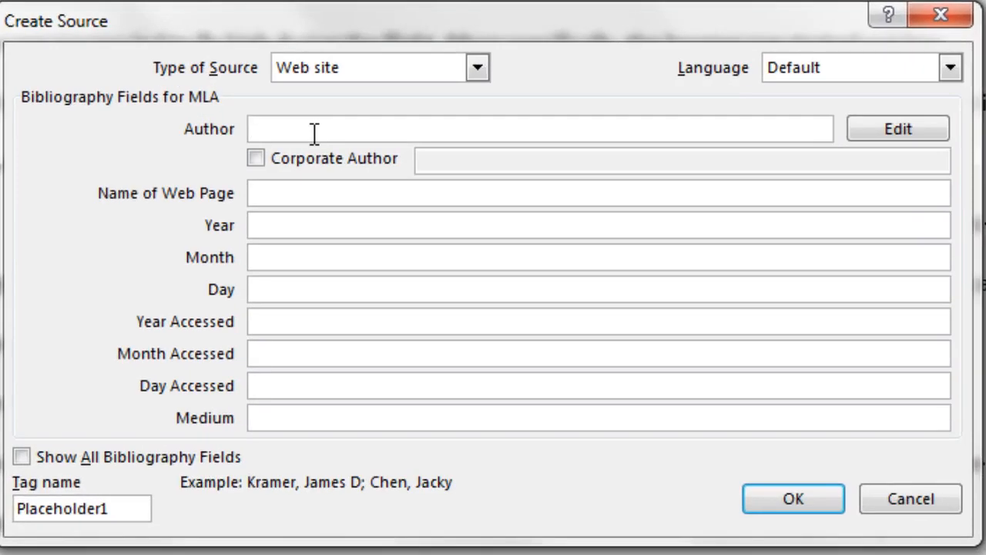
# Step: Enter the author, page name Boomerang Plan Page, and publication date September 28, 2015
pyautogui.click(315, 133)
pyautogui.write('Kutek, Pierre')
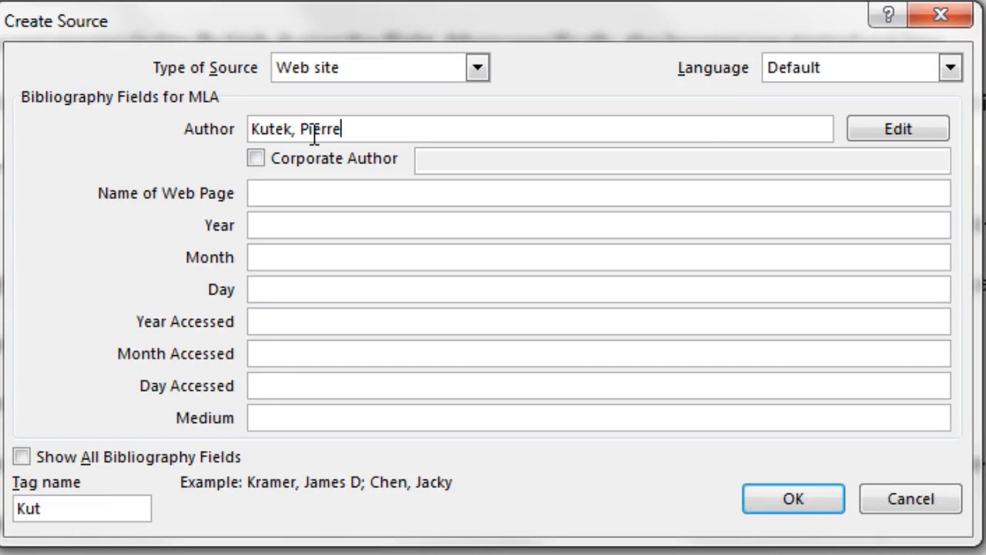
pyautogui.press('Tab')
pyautogui.press('Tab')
pyautogui.press('Tab')
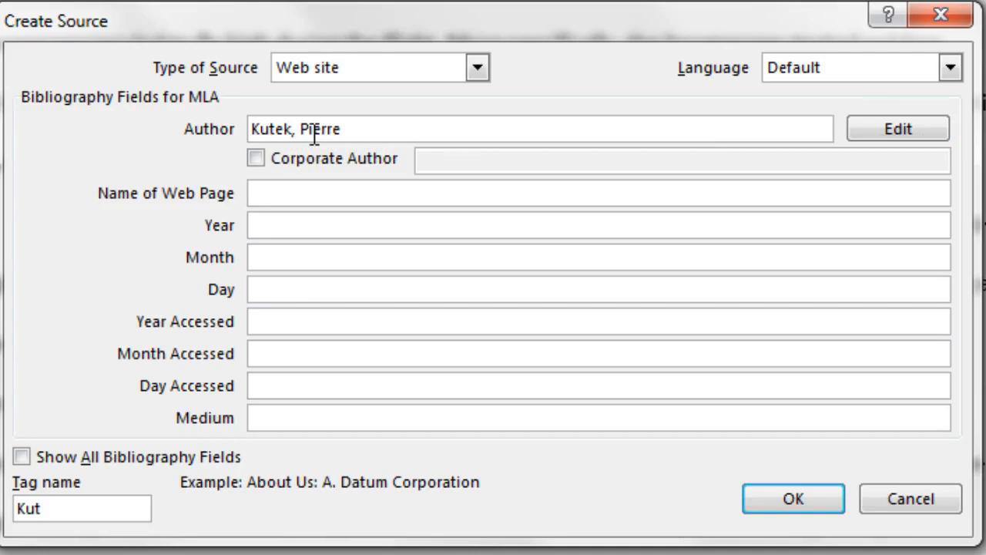
pyautogui.write('Boomerang Plan Page')
pyautogui.press('Tab')
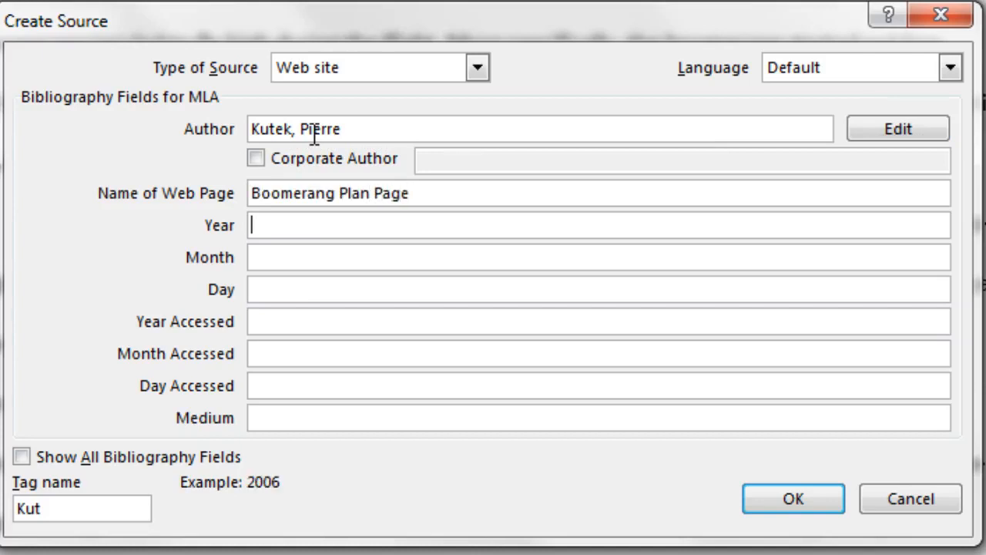
pyautogui.write('2015')
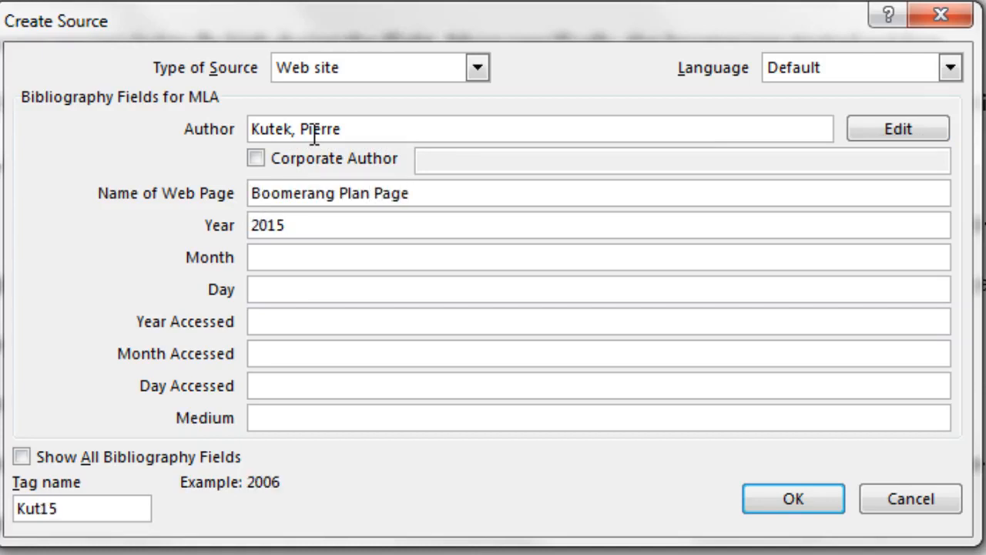
pyautogui.press('Tab')
pyautogui.write('Sep')
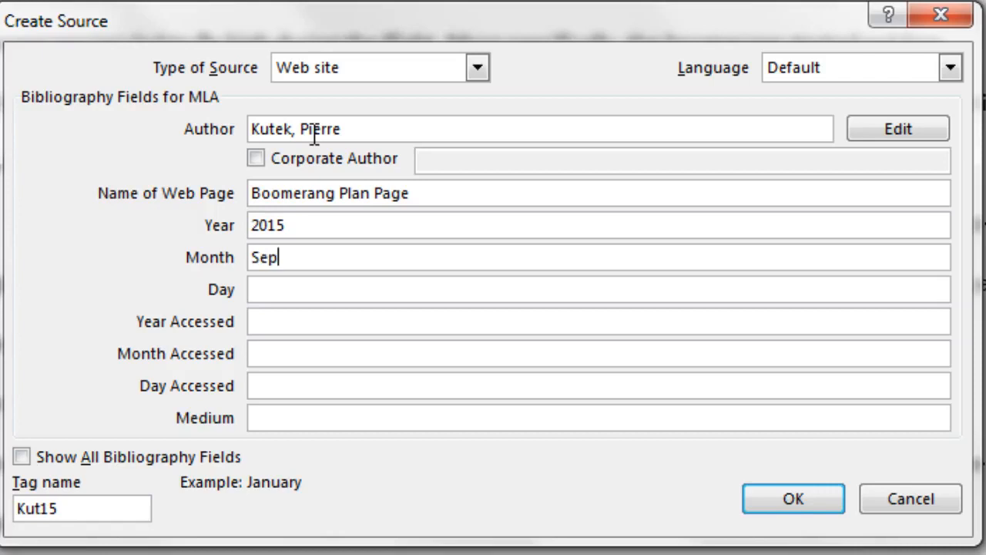
pyautogui.write('tember')
pyautogui.press('Tab')
pyautogui.write('28')
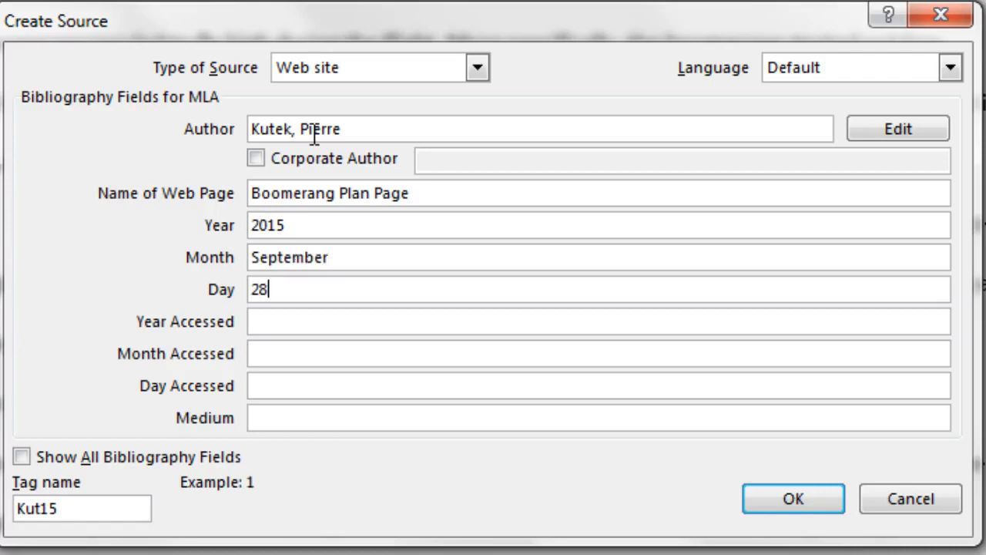
# Step: Enter access date January 23, 2017 and medium Web Page, then save and insert the citation
pyautogui.press('Tab')
pyautogui.write('2017')
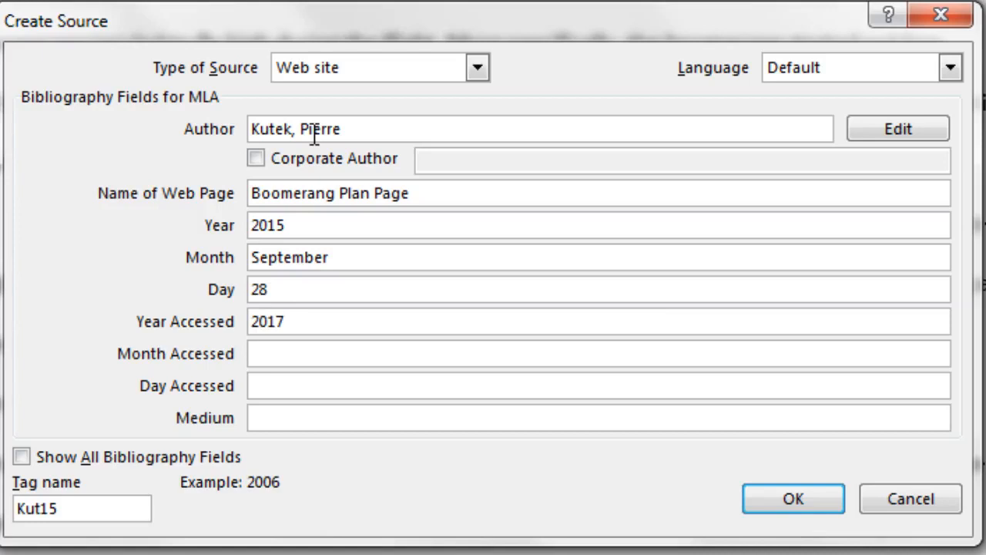
pyautogui.press('Tab')
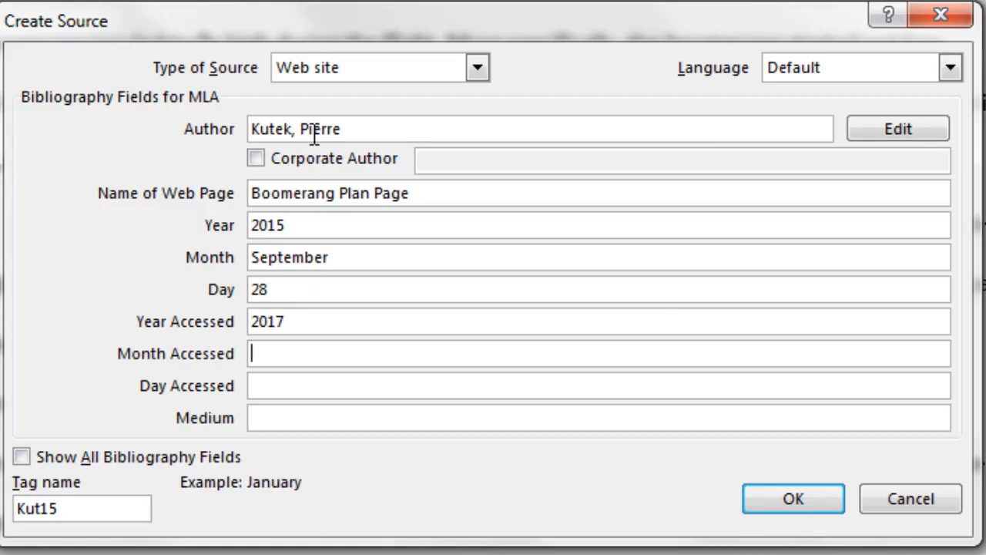
pyautogui.write('January')
pyautogui.press('Tab')
pyautogui.write('2')
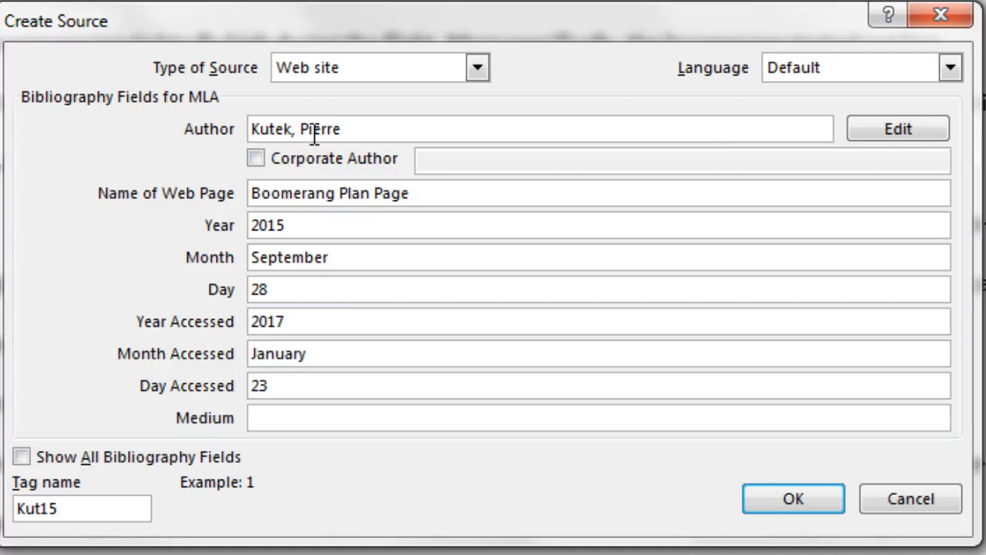
pyautogui.press('Tab')
pyautogui.write('Web Page')
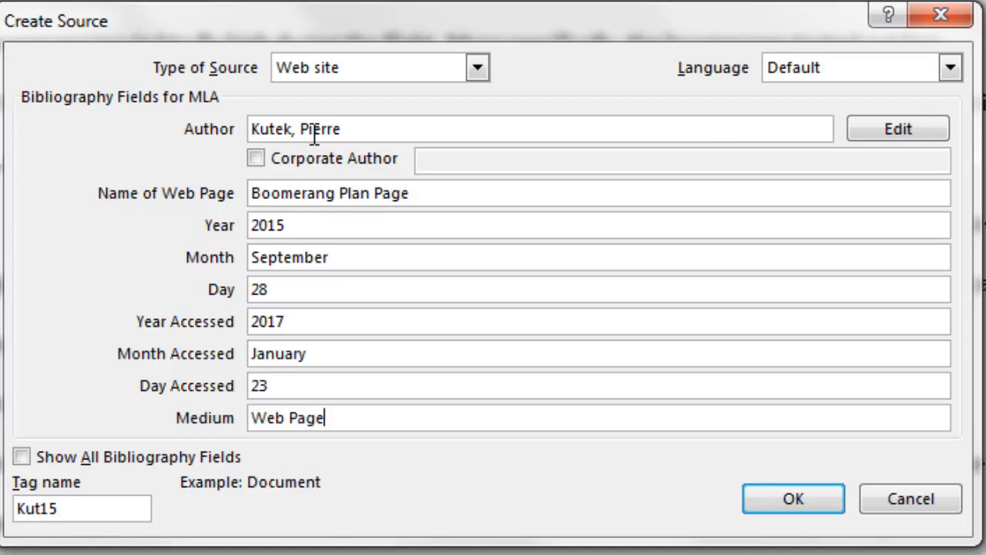
pyautogui.click(764, 497)
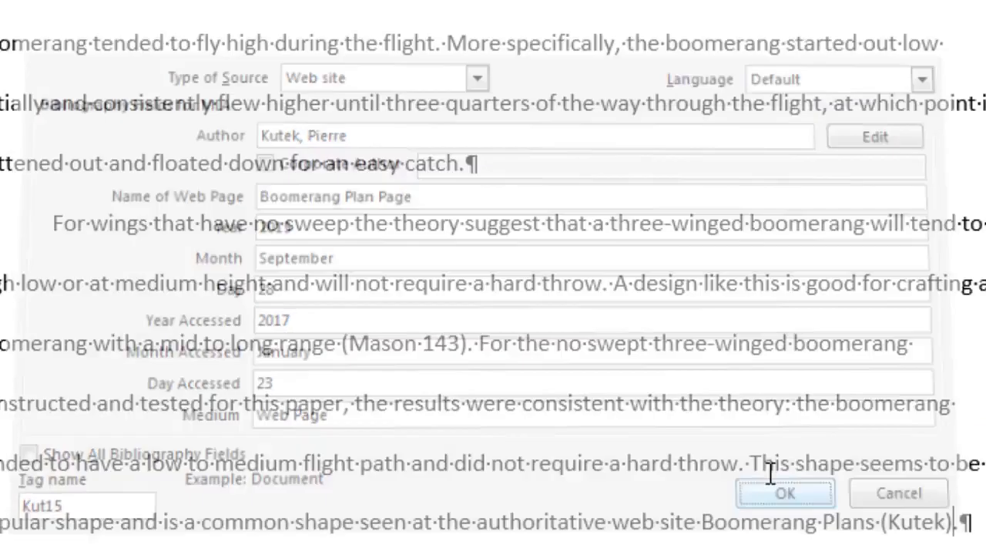
# Step: Suppress the author on the 'Boomerang Plans' citation so it reads (Boomerang Plan Page)
pyautogui.scroll(-1, 814, 303)
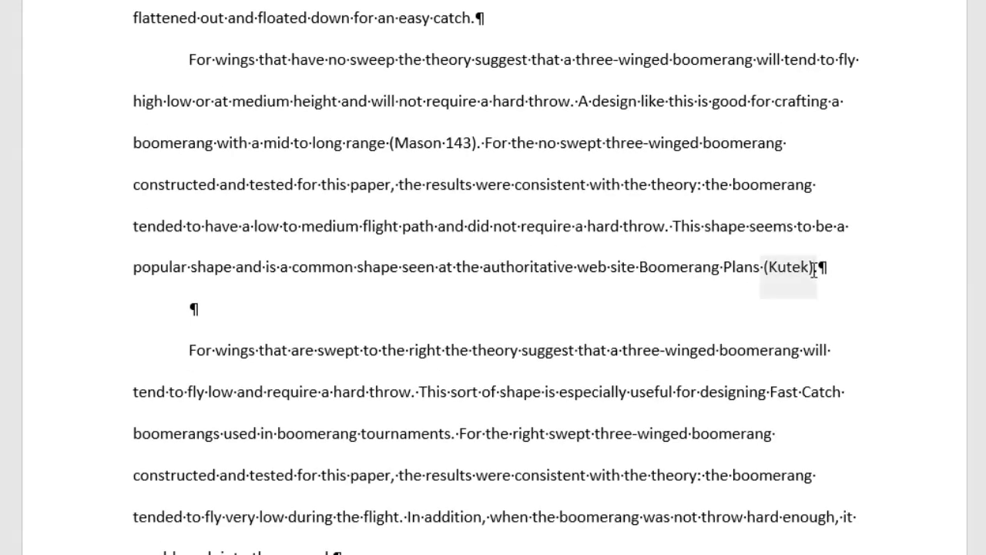
pyautogui.click(813, 268)
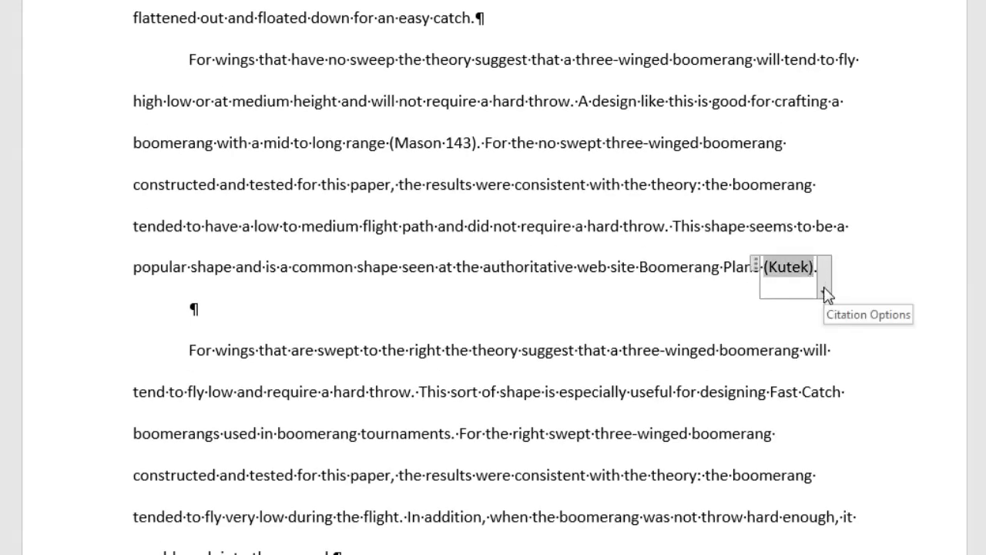
pyautogui.click(824, 291)
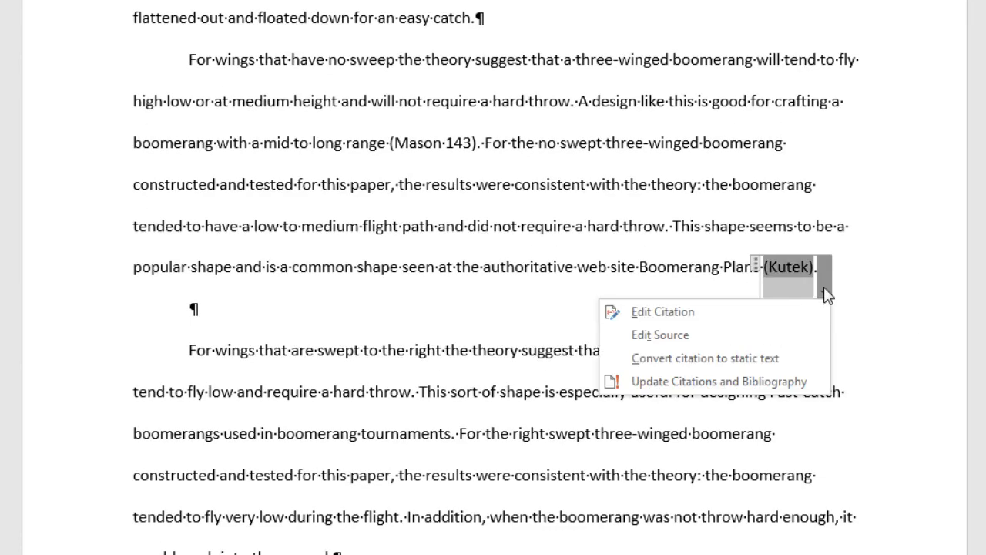
pyautogui.click(662, 312)
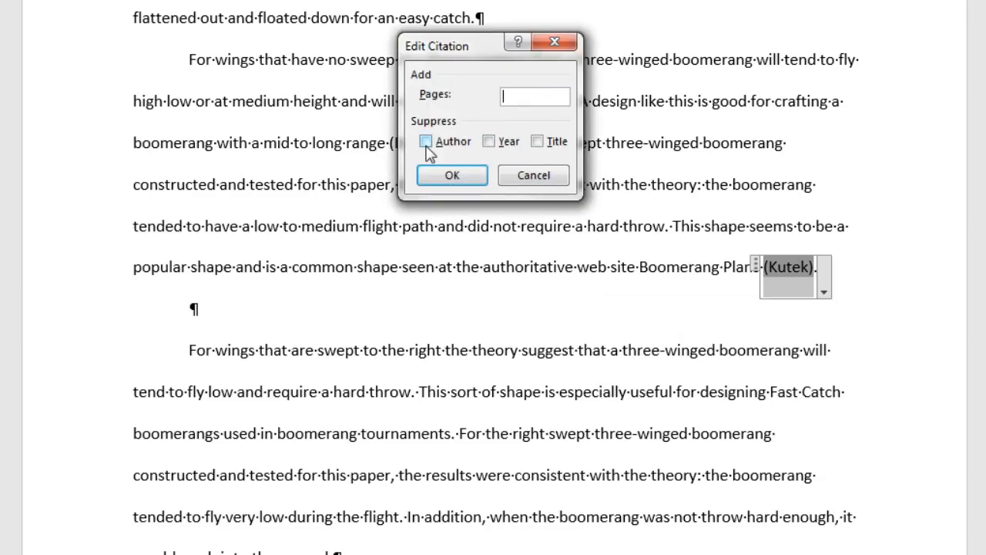
pyautogui.click(426, 142)
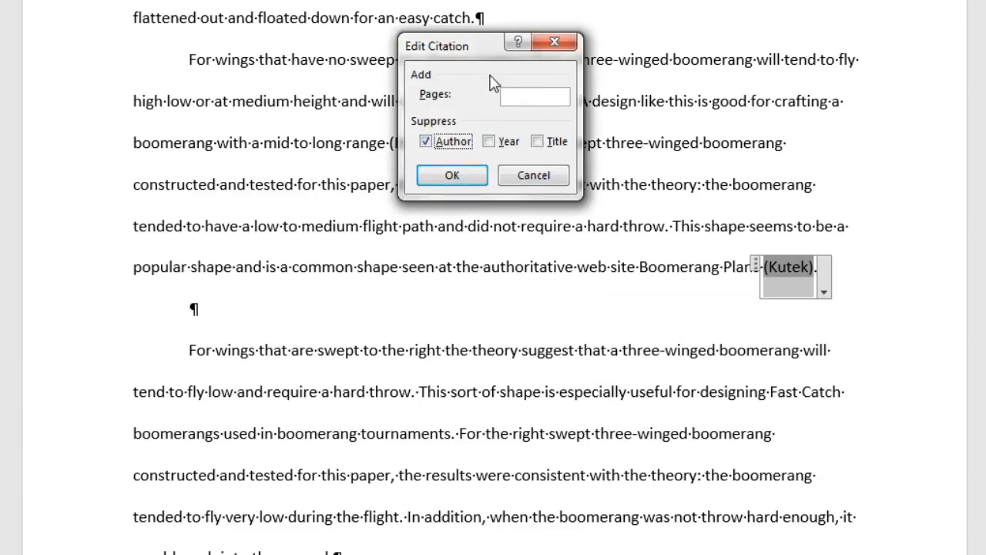
pyautogui.click(446, 177)
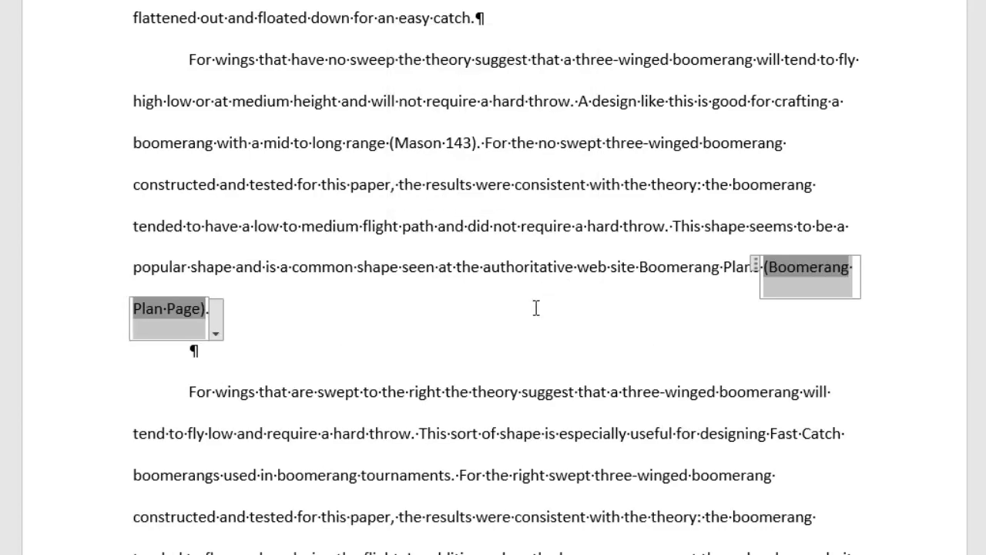
pyautogui.scroll(-3, 537, 308)
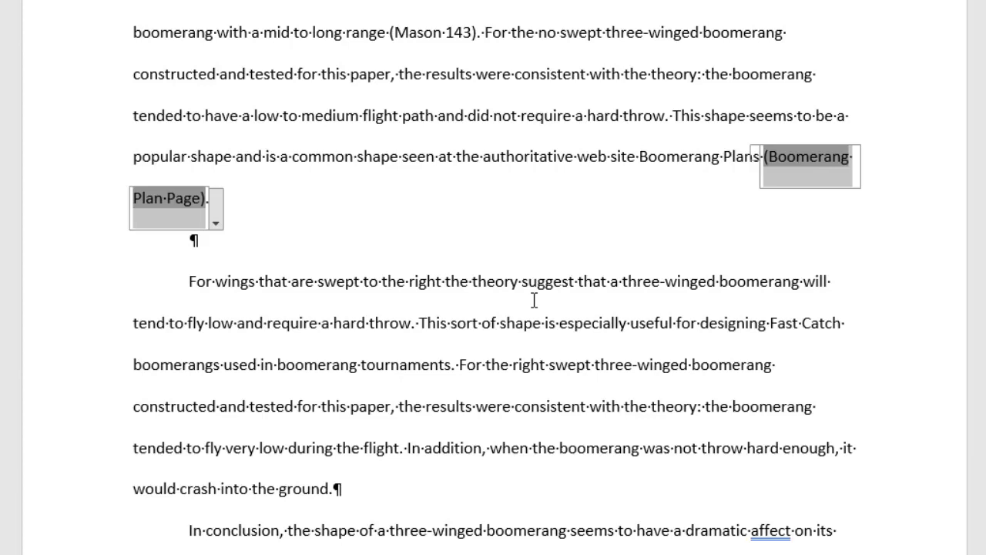
pyautogui.scroll(-3, 534, 300)
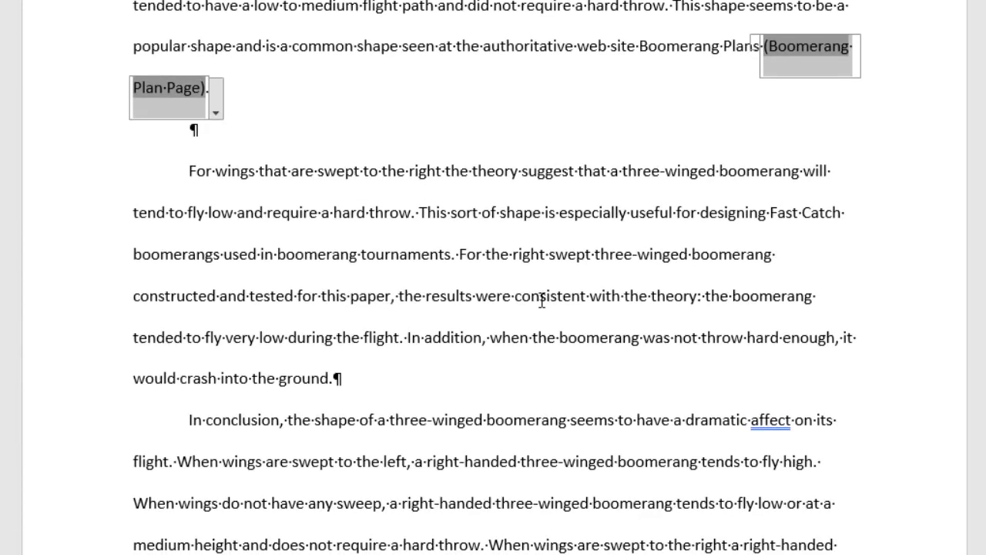
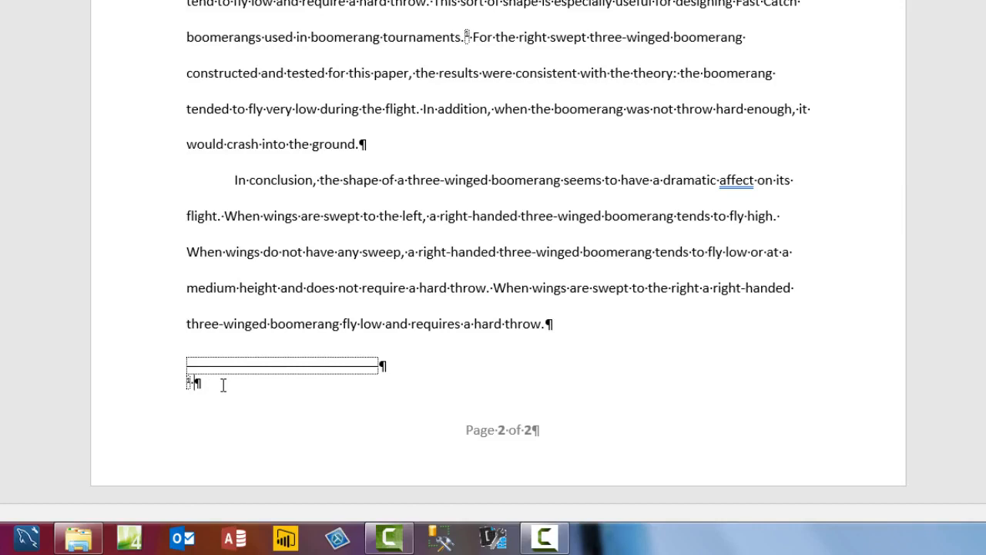
# Step: Paste the Fast Catch and Endurance speed-events explanation into footnote 1 as text only
pyautogui.rightClick(222, 383)
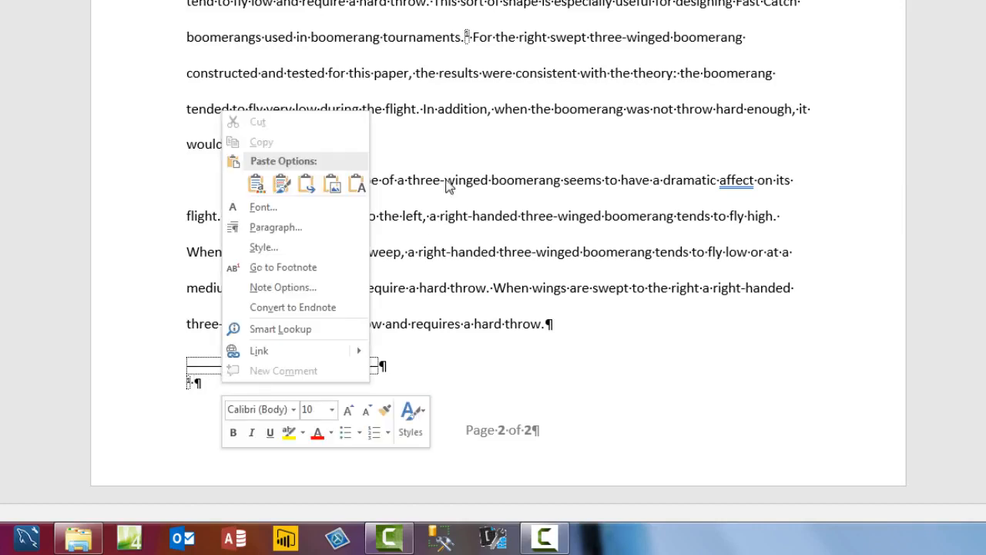
pyautogui.click(356, 184)
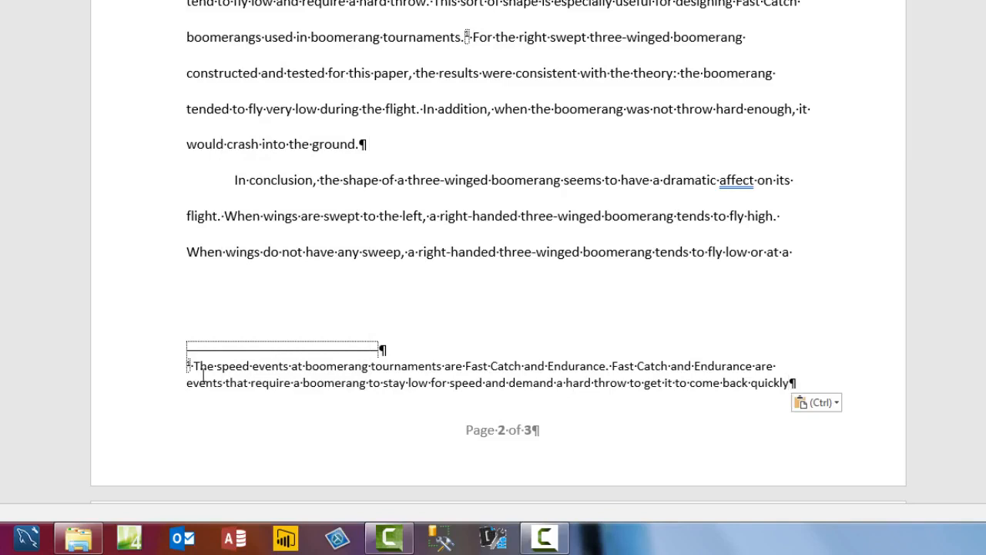
pyautogui.scroll(-4, 203, 376)
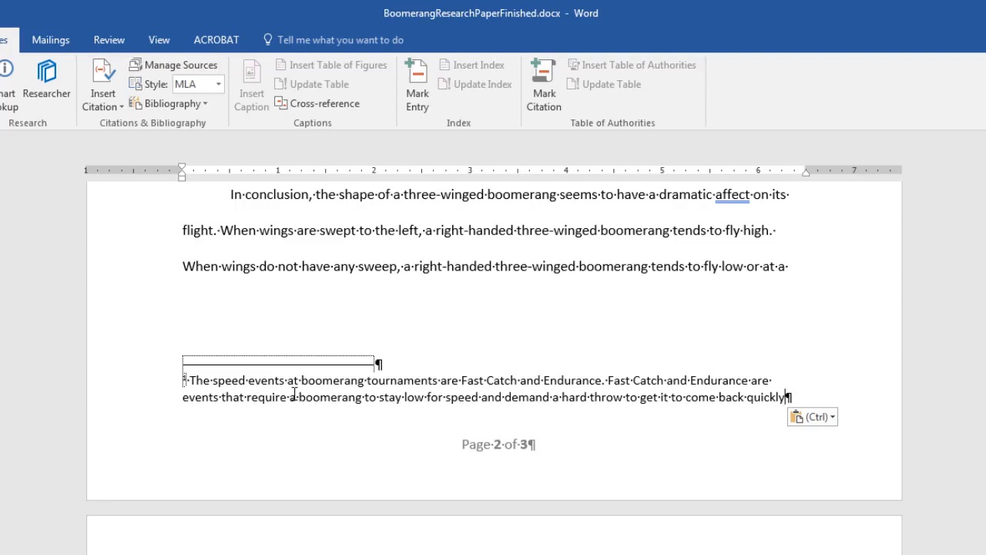
pyautogui.click(54, 26)
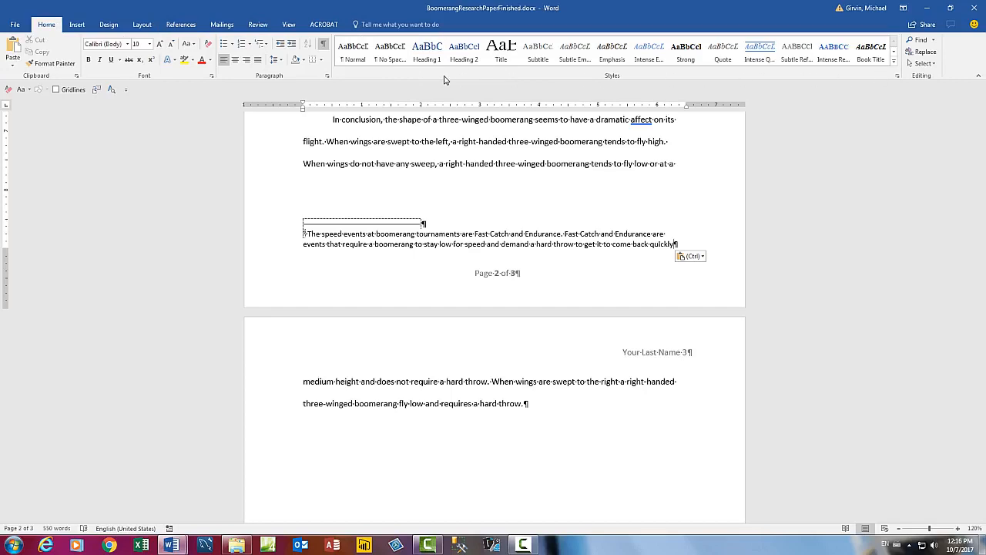
pyautogui.click(427, 58)
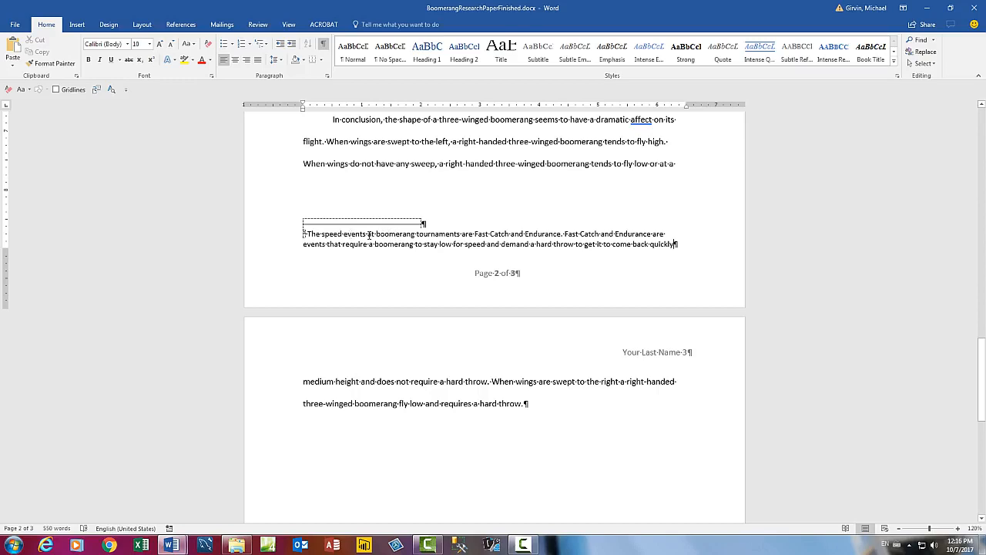
# Step: Open the Style dialog from the footnote text so Footnote Text is listed
pyautogui.rightClick(369, 234)
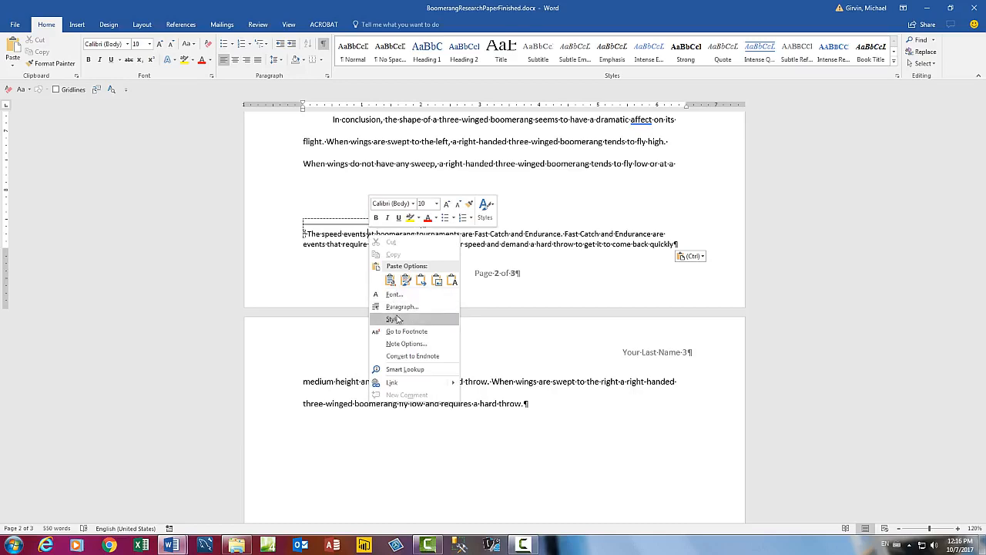
pyautogui.click(387, 169)
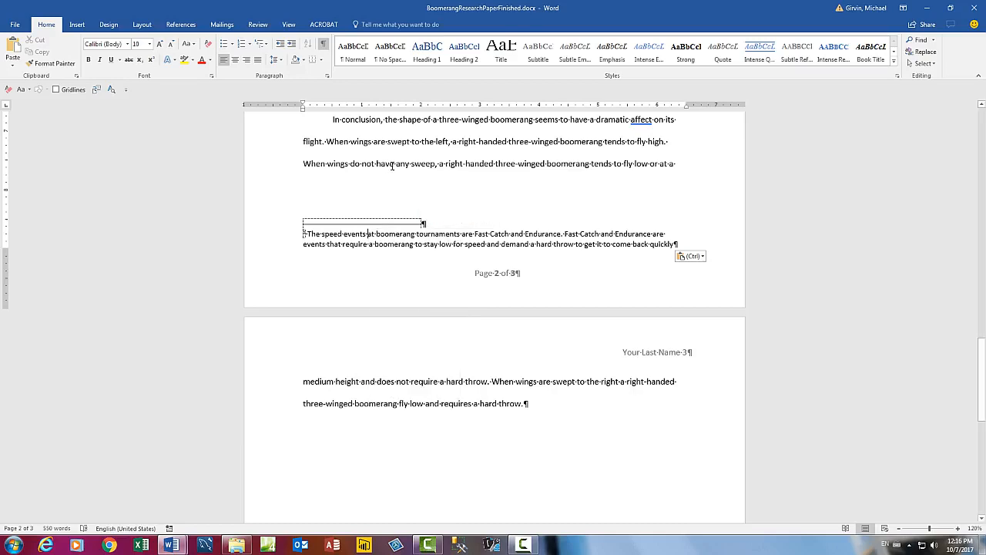
pyautogui.rightClick(387, 163)
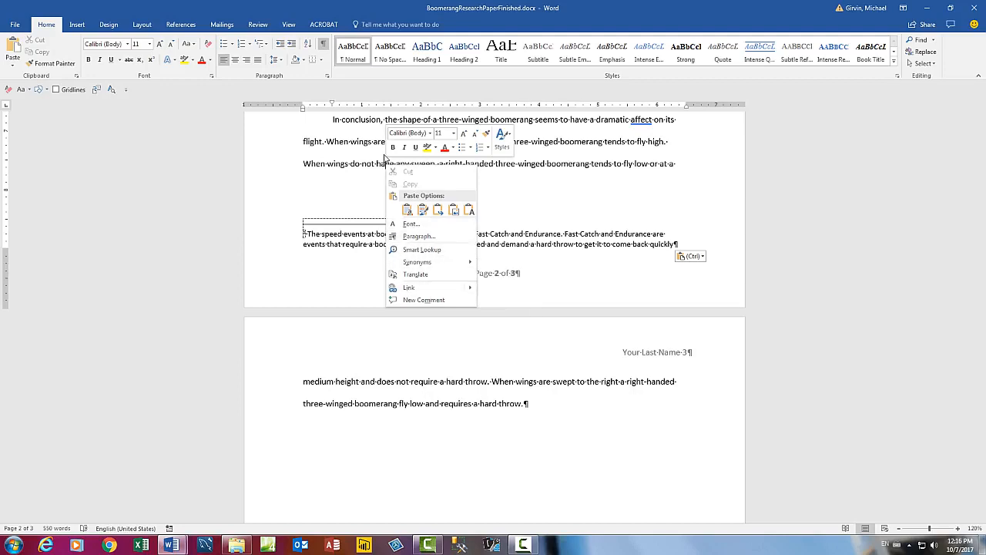
pyautogui.press('Escape')
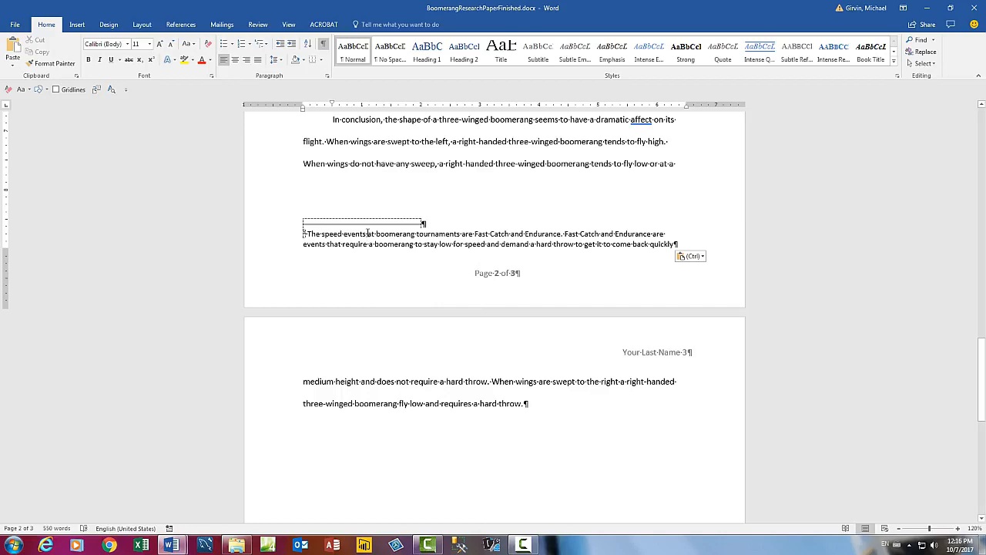
pyautogui.rightClick(368, 232)
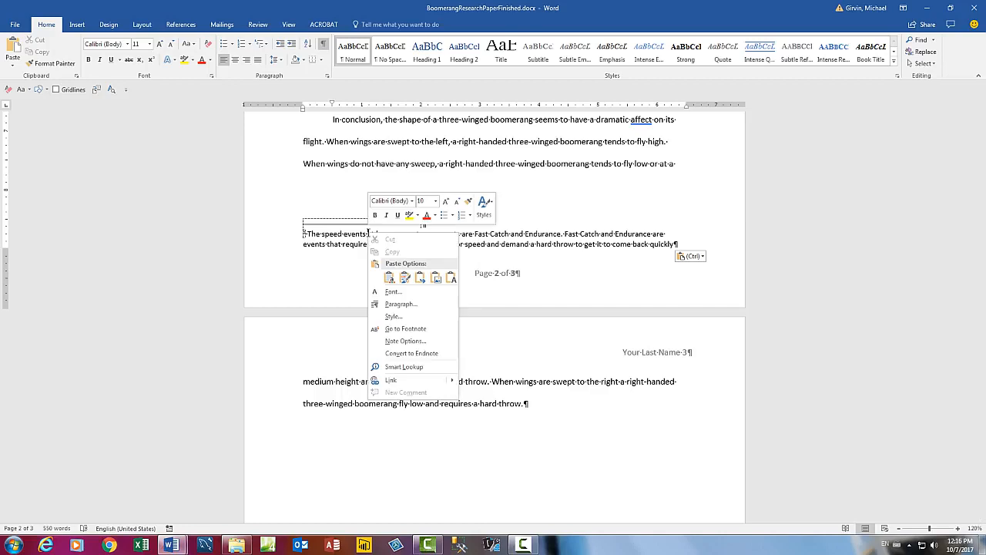
pyautogui.click(422, 318)
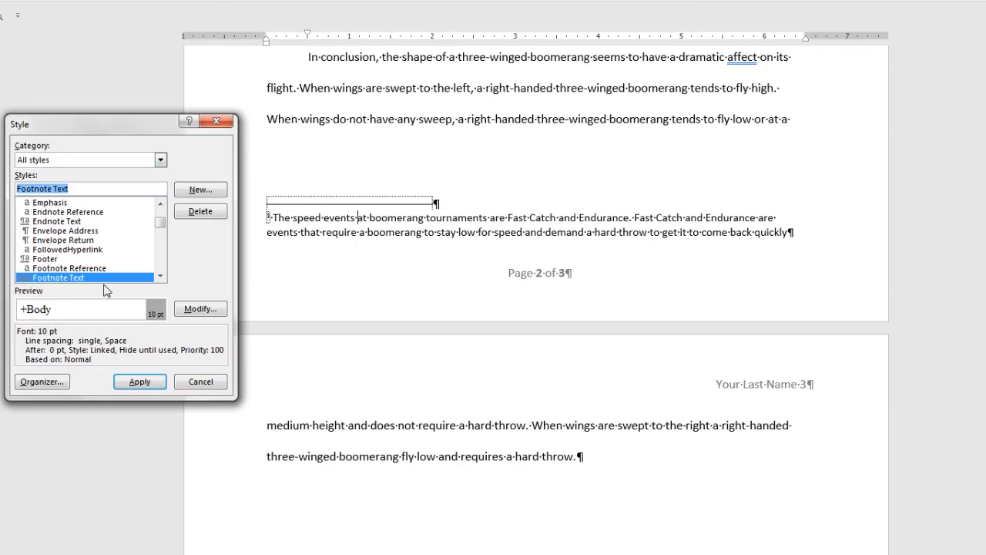
# Step: Modify the Footnote Text style to use Times New Roman at 12 pt
pyautogui.click(202, 309)
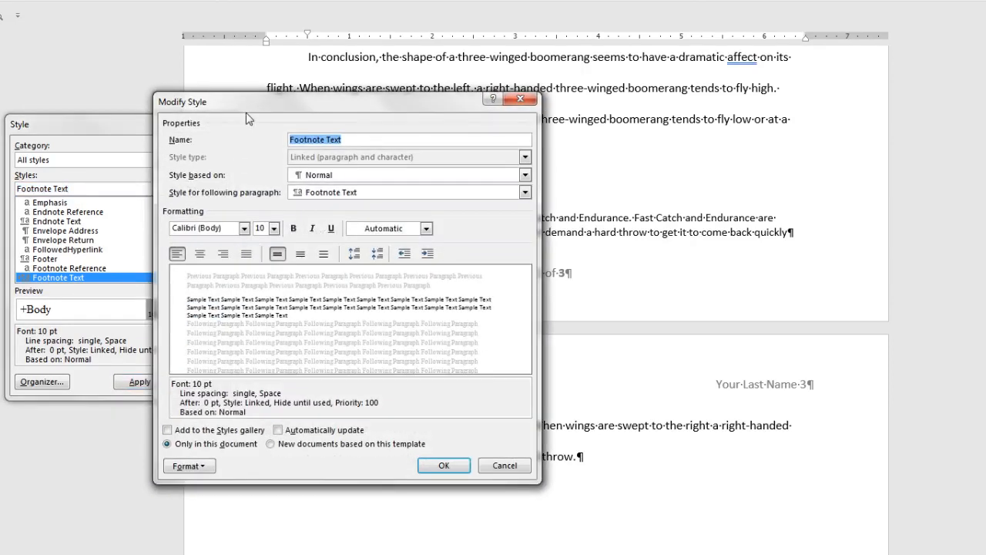
pyautogui.moveTo(245, 111); pyautogui.dragTo(351, 106)
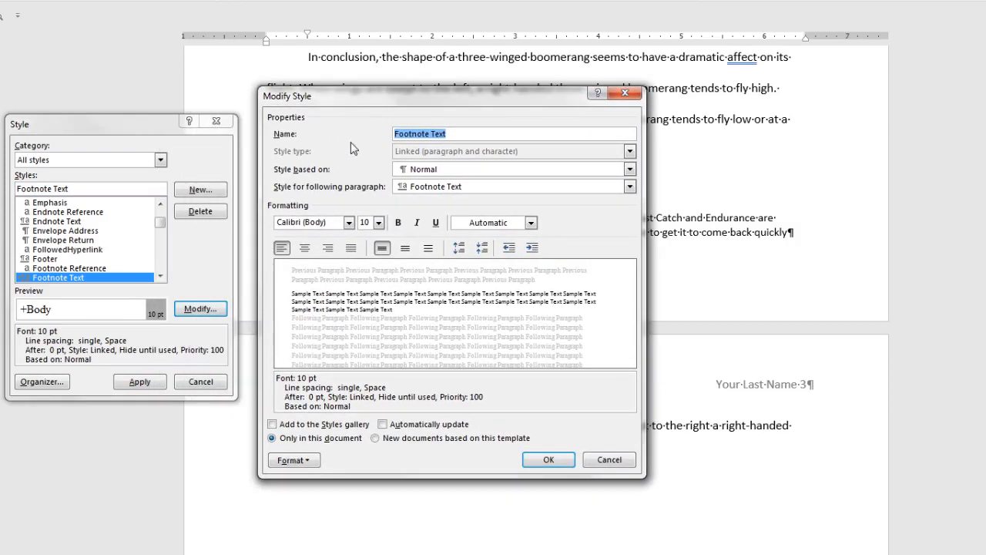
pyautogui.click(349, 222)
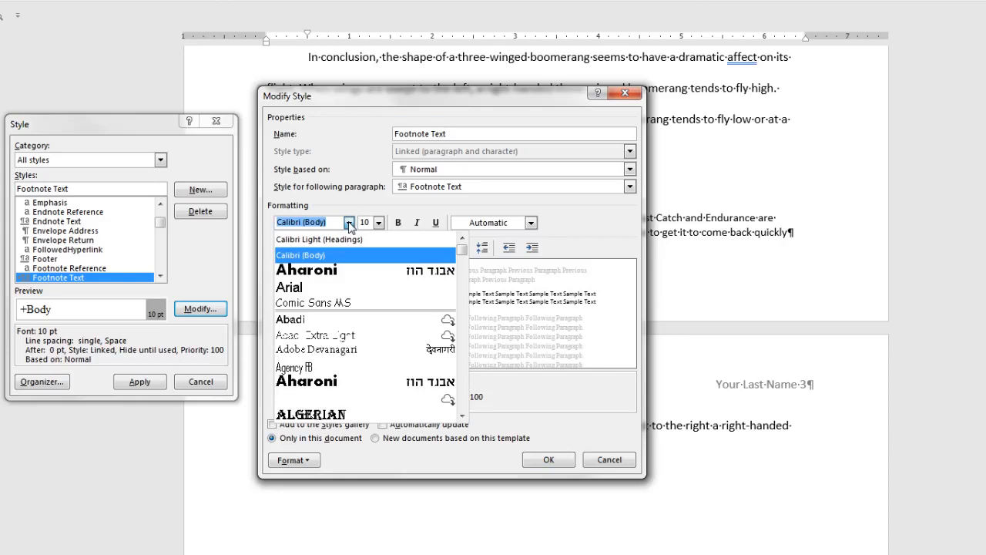
pyautogui.write('Tahoma')
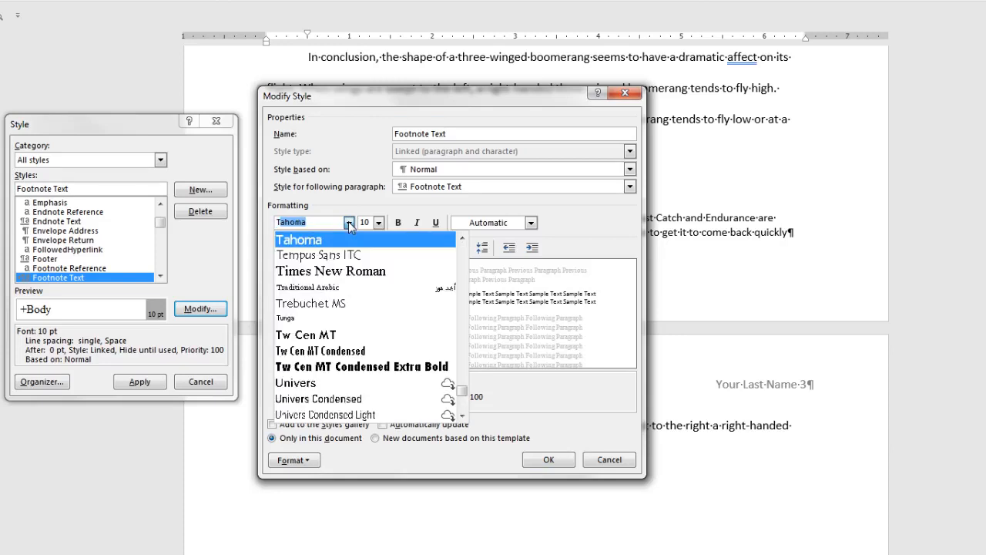
pyautogui.click(356, 271)
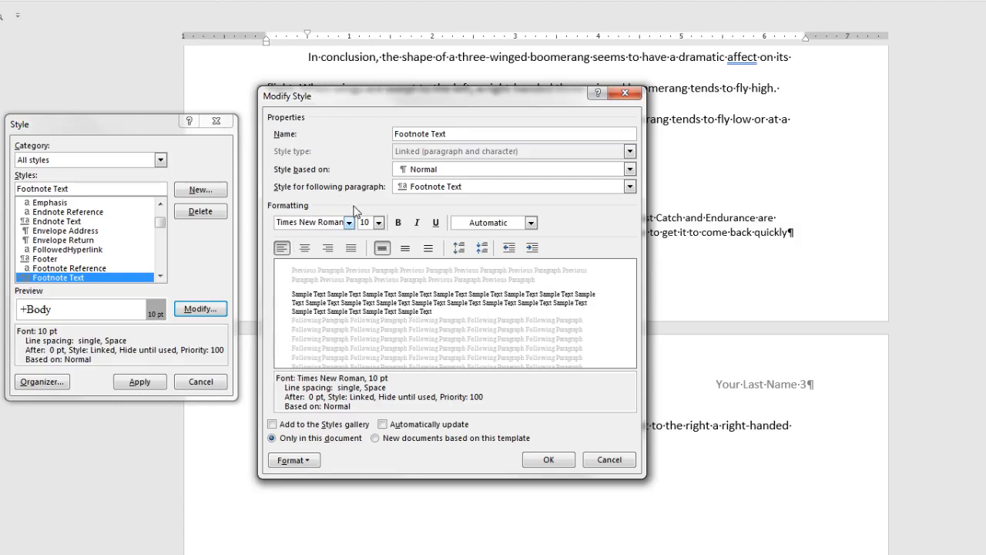
pyautogui.click(379, 223)
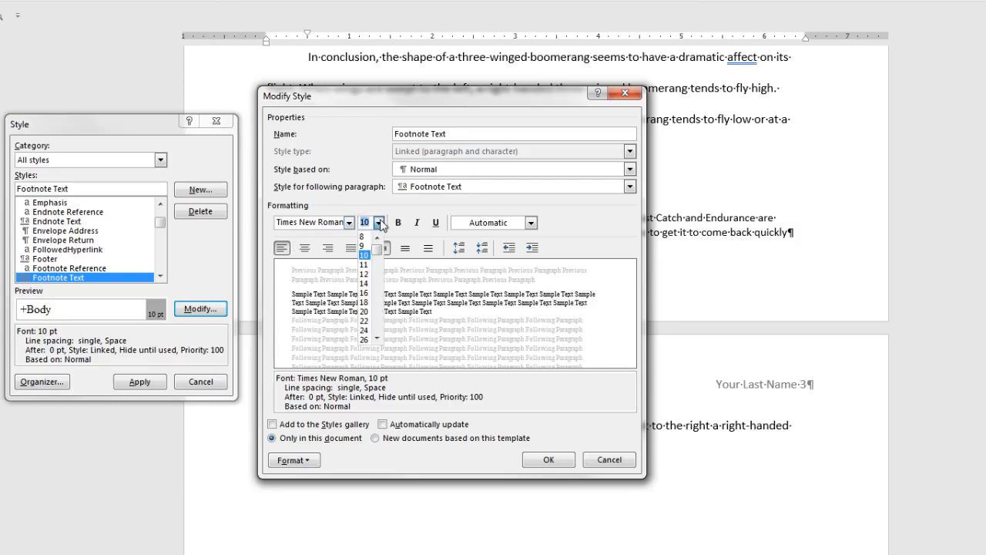
pyautogui.click(364, 273)
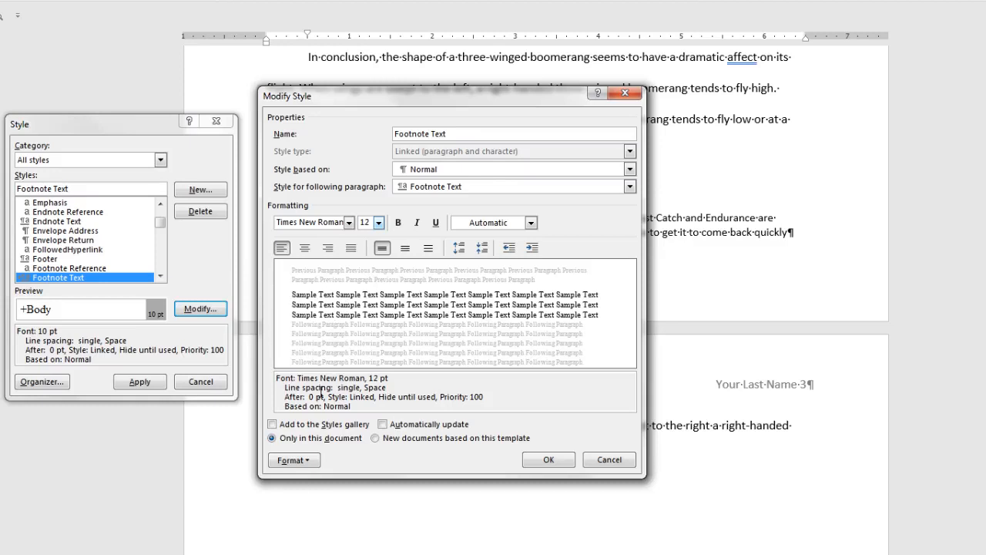
pyautogui.click(300, 463)
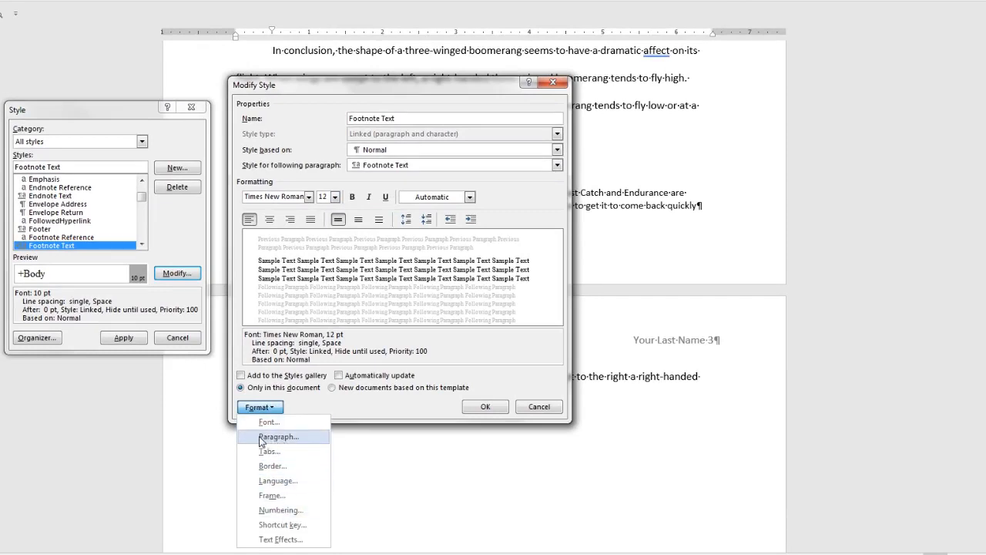
# Step: Give the Footnote Text style a 0.5" first-line indent and double line spacing, then save it
pyautogui.click(283, 438)
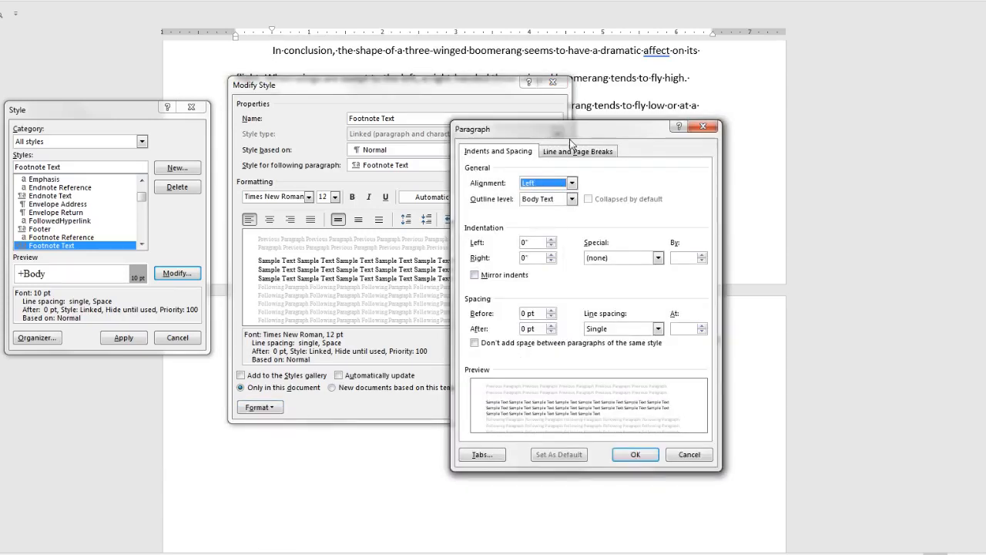
pyautogui.moveTo(576, 131); pyautogui.dragTo(712, 92)
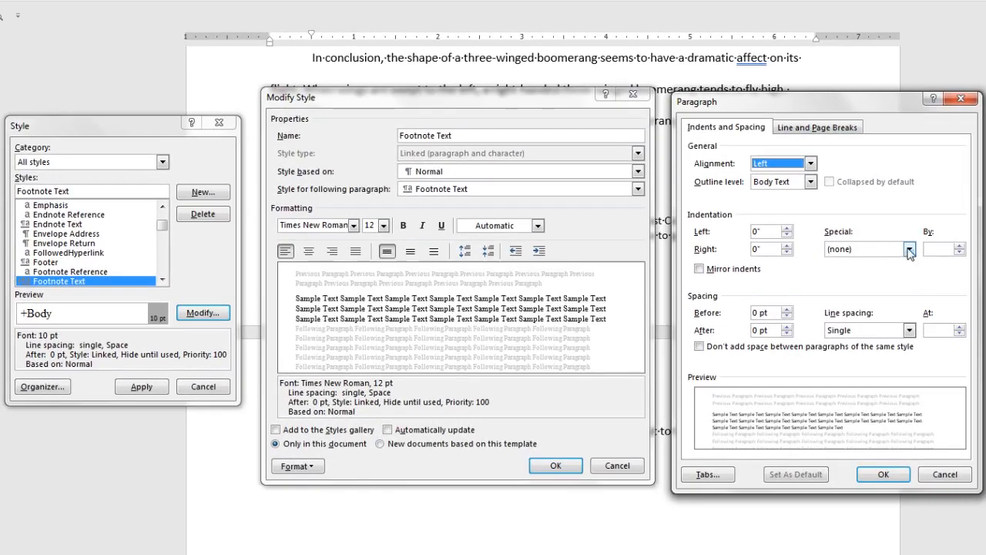
pyautogui.click(794, 219)
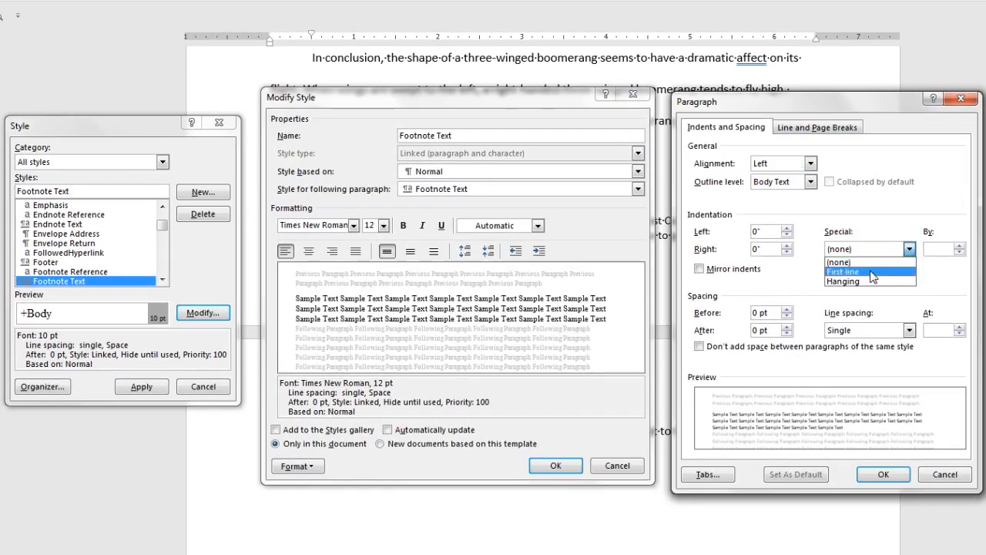
pyautogui.click(878, 271)
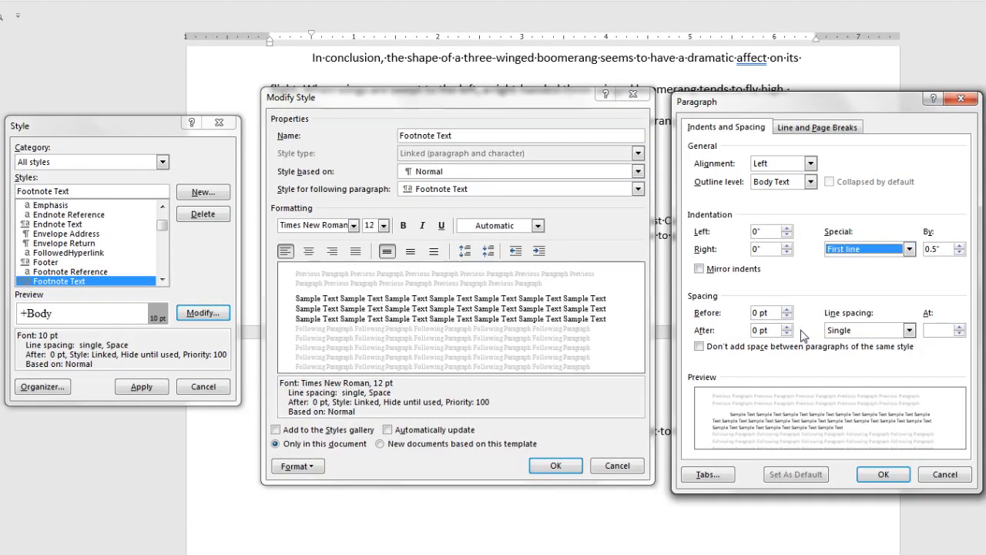
pyautogui.click(910, 331)
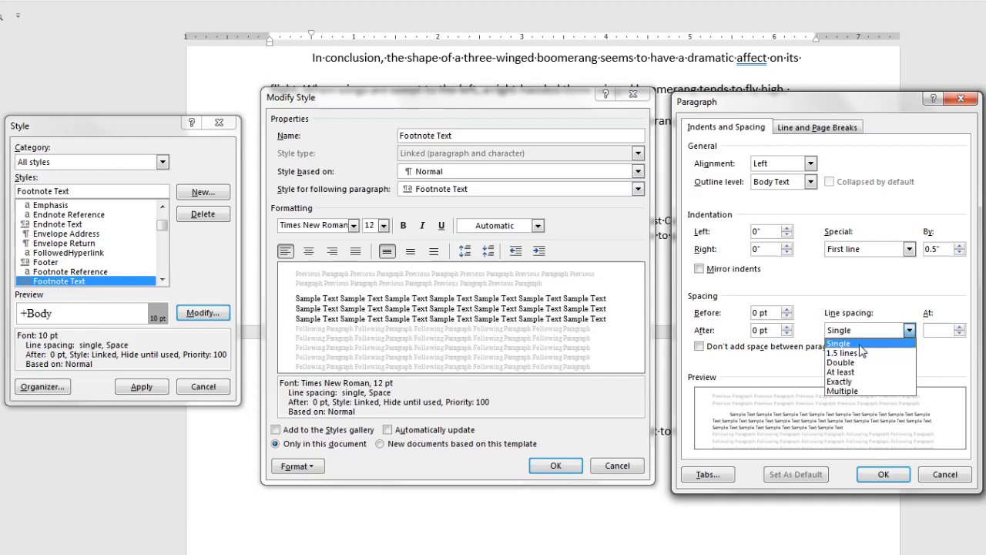
pyautogui.click(851, 361)
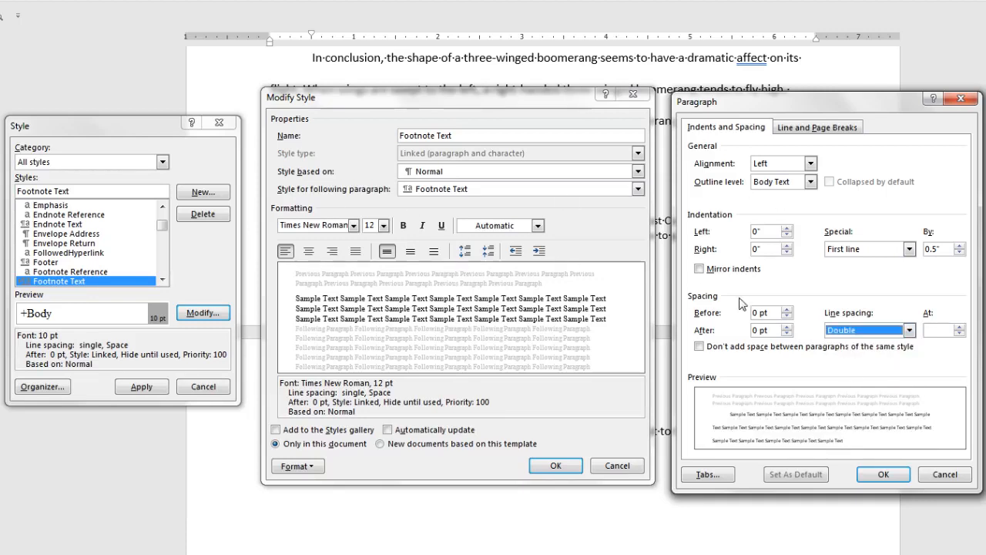
pyautogui.click(884, 474)
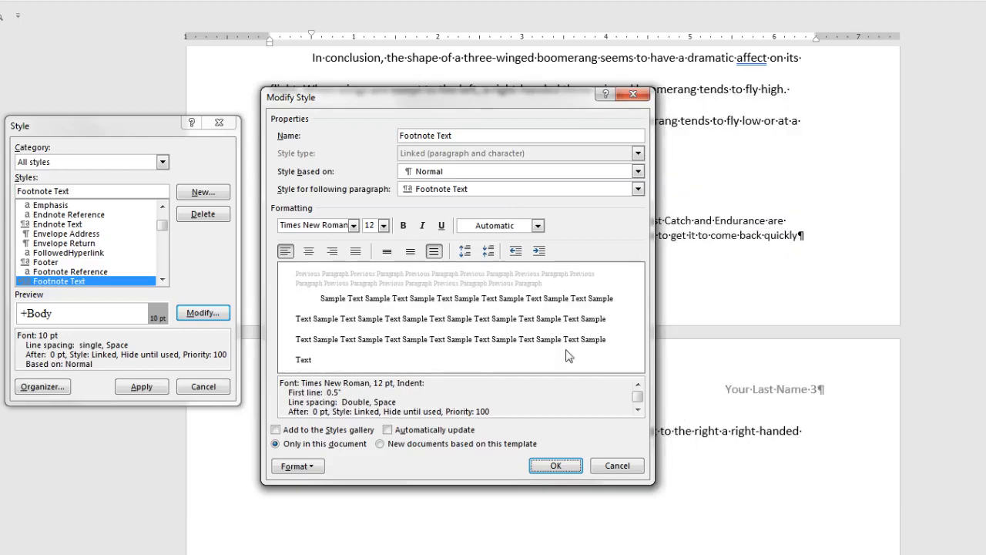
pyautogui.click(556, 465)
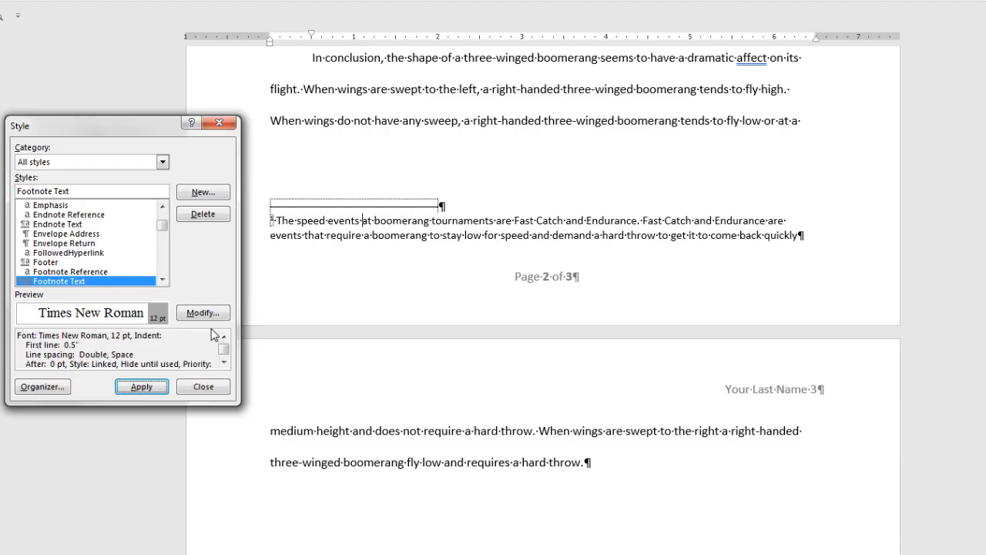
# Step: Apply the updated Footnote Text style to footnote 1 and place the caret at its end
pyautogui.click(162, 387)
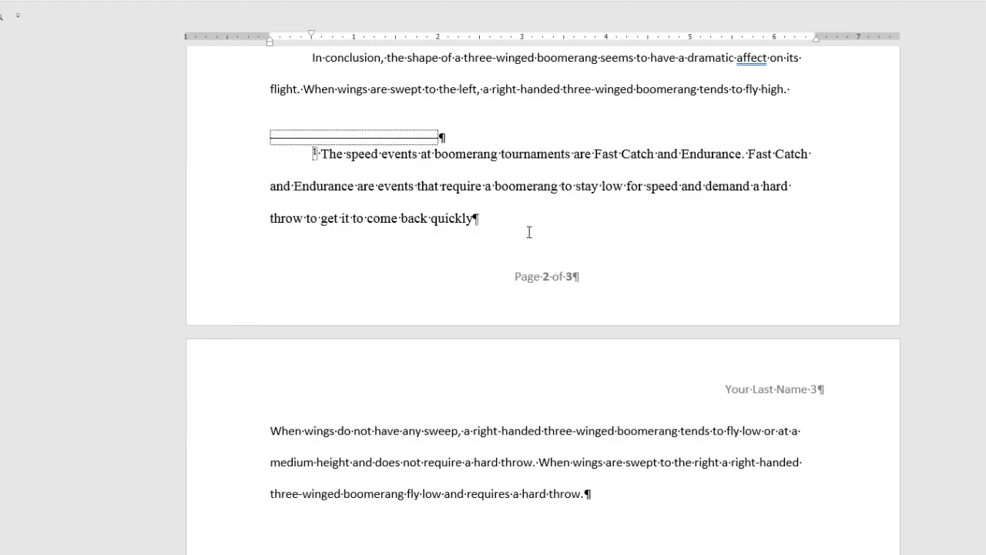
pyautogui.click(487, 219)
pyautogui.click(229, 33)
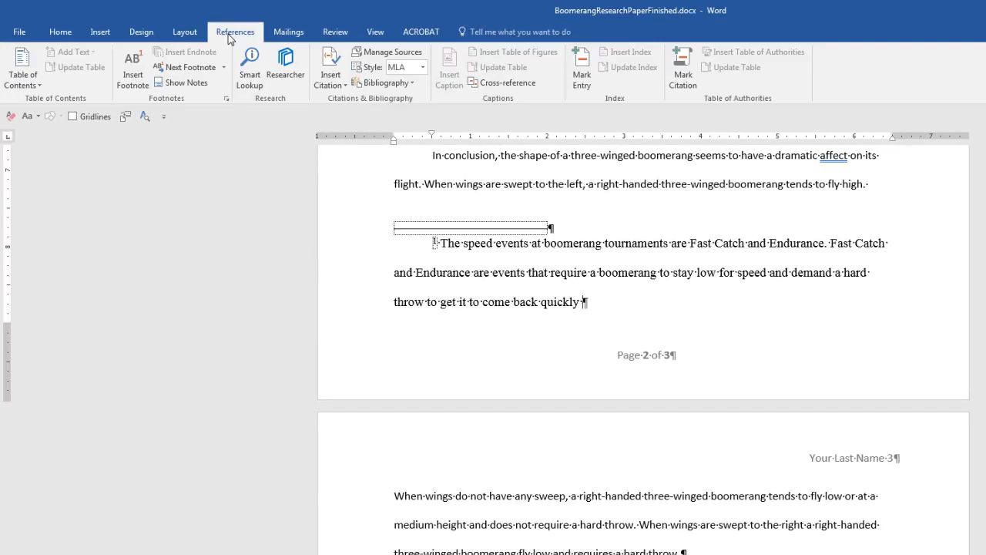
# Step: Start a new Book source for the citation and enter both authors' names
pyautogui.click(344, 85)
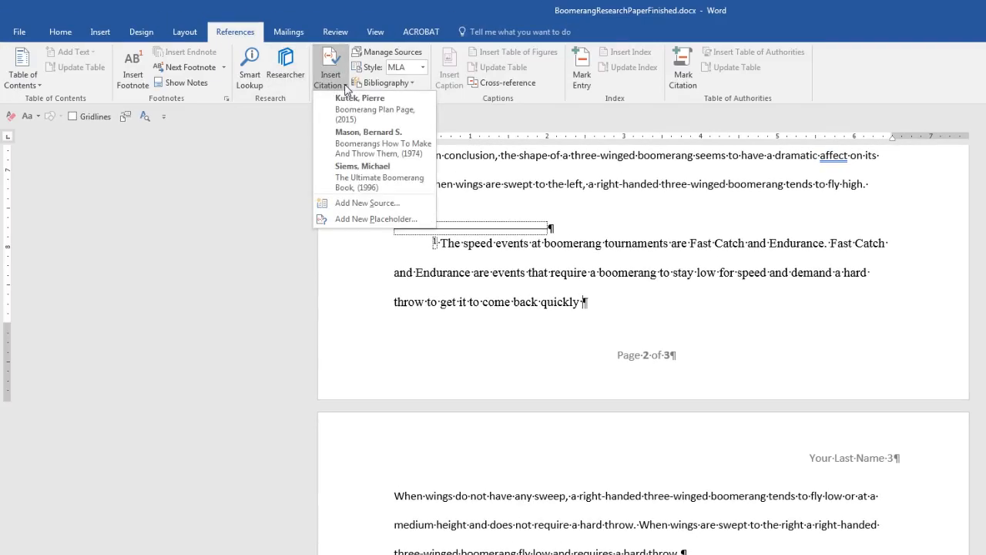
pyautogui.click(394, 203)
pyautogui.click(375, 73)
pyautogui.scroll(1, 365, 97)
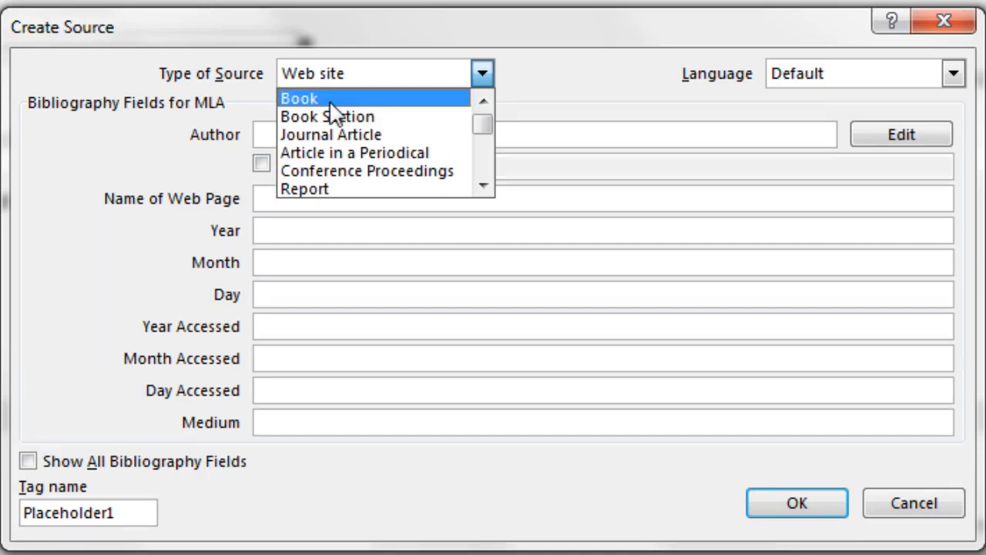
pyautogui.click(329, 101)
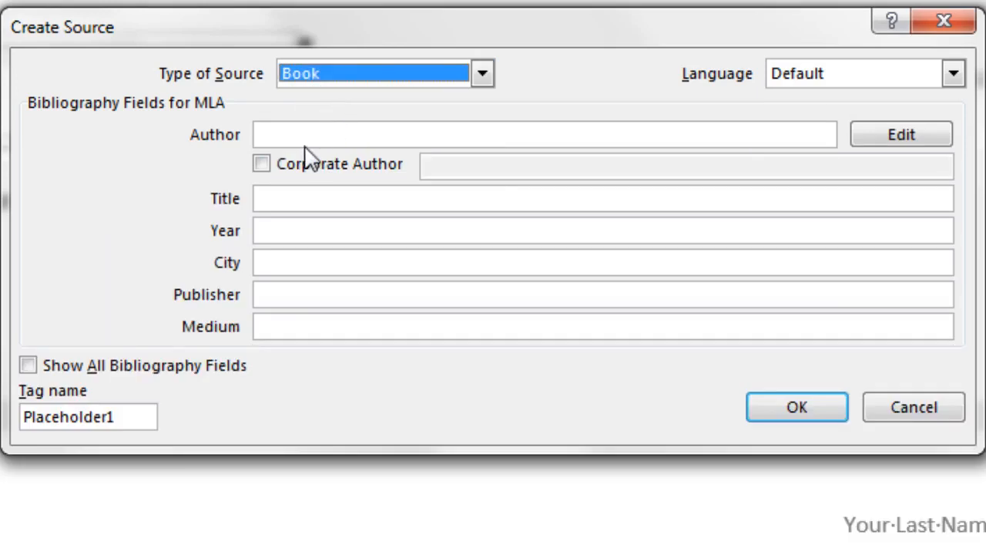
pyautogui.click(896, 139)
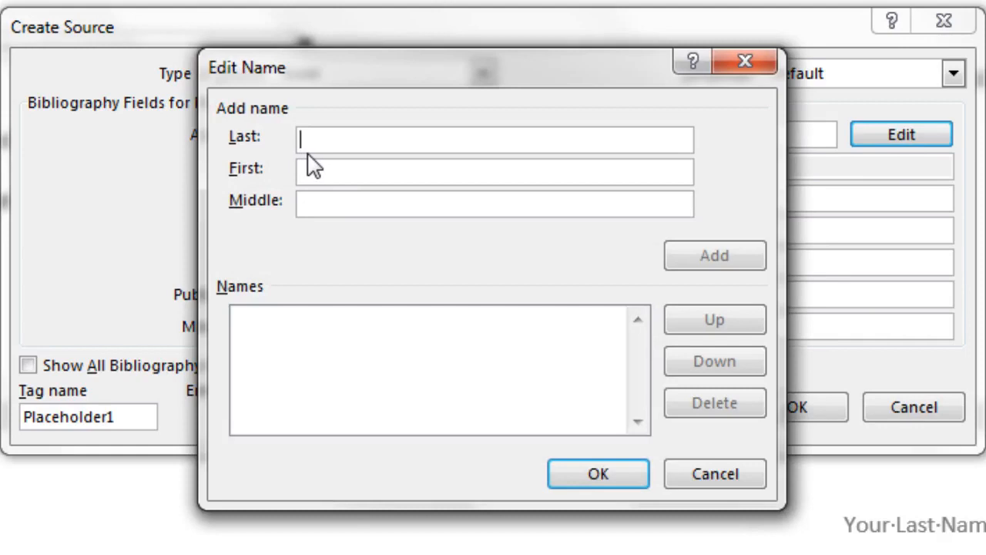
pyautogui.write('Ruhe')
pyautogui.press('Tab')
pyautogui.write('Benjamin')
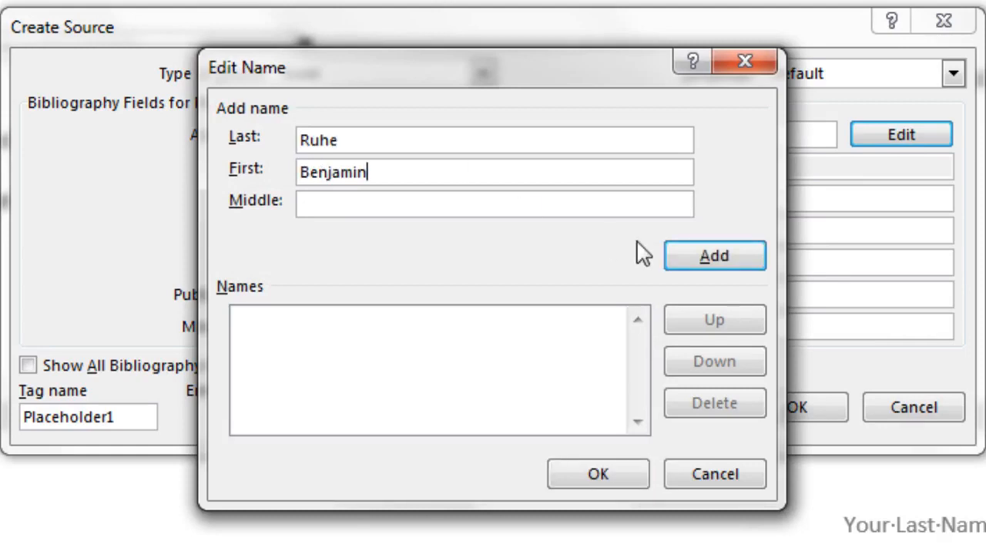
pyautogui.click(720, 262)
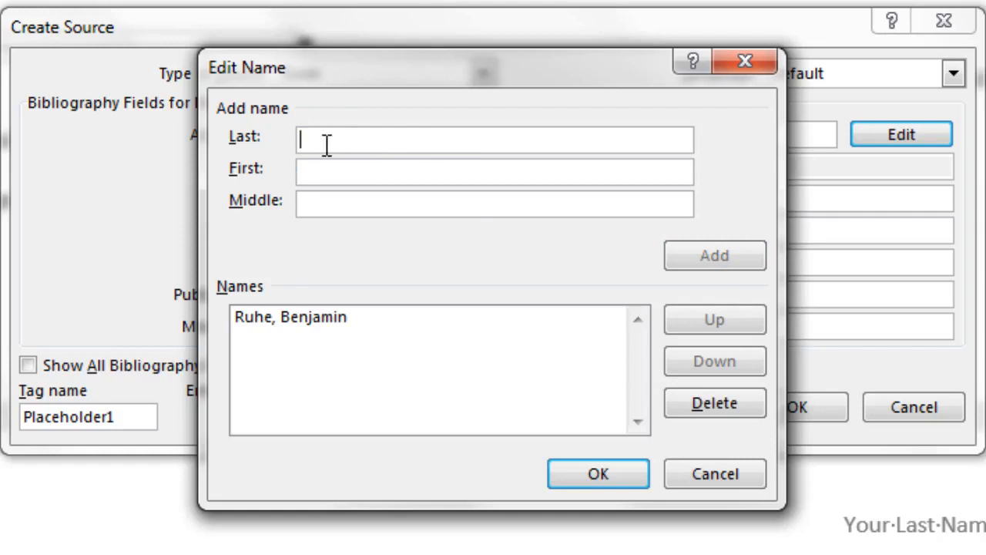
pyautogui.write('Eric')
pyautogui.press('Tab')
pyautogui.write('Darnell')
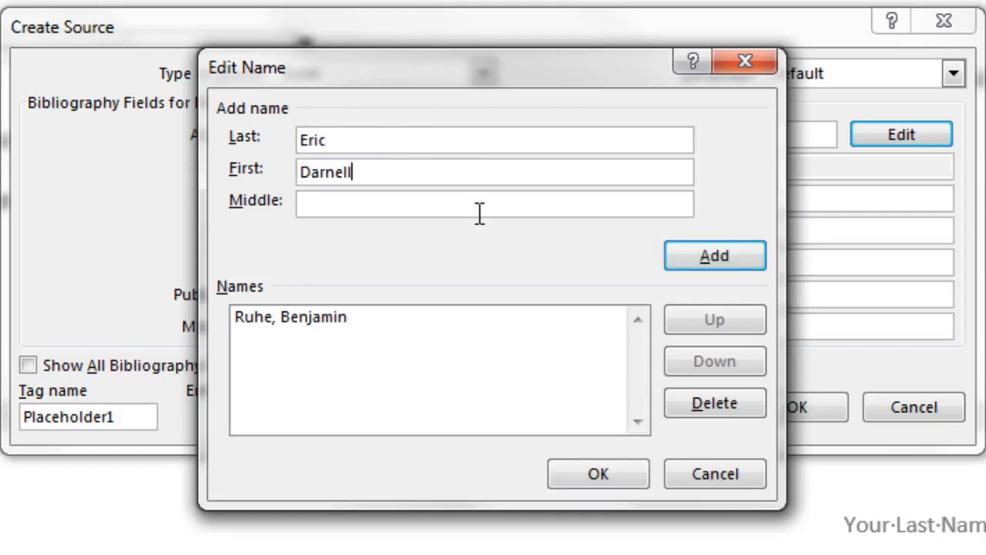
pyautogui.click(714, 254)
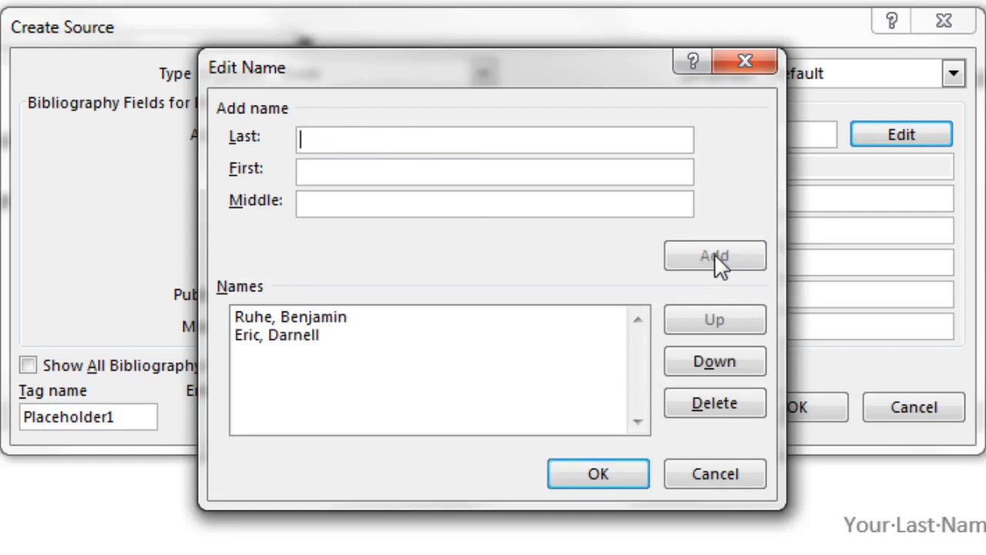
pyautogui.click(628, 476)
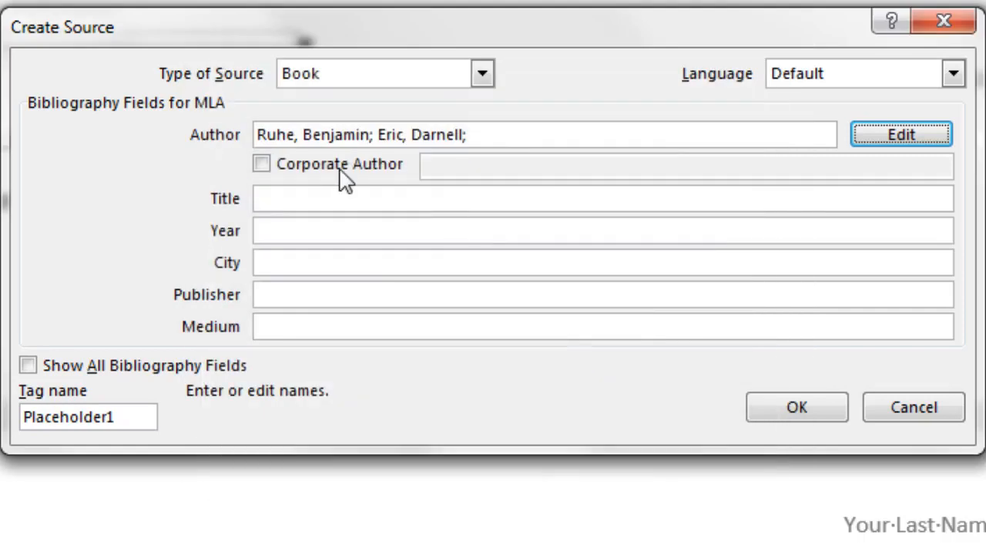
# Step: Fill in title Boomerang How To Throw, Catch & Make It, 1985, New York, Workman Publishing, Book, and insert it
pyautogui.click(301, 197)
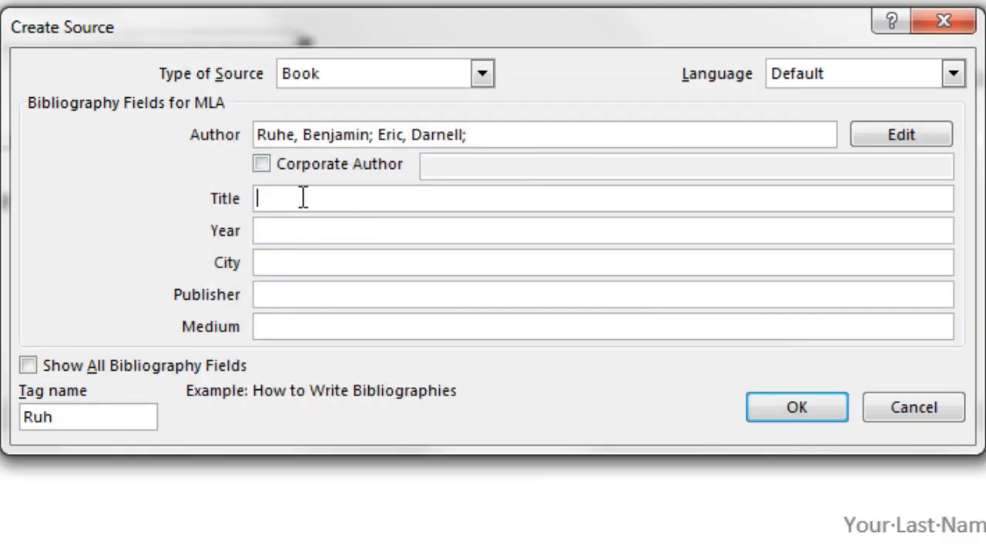
pyautogui.write('Boomerang How To Throw, Catch & Make')
pyautogui.write('It')
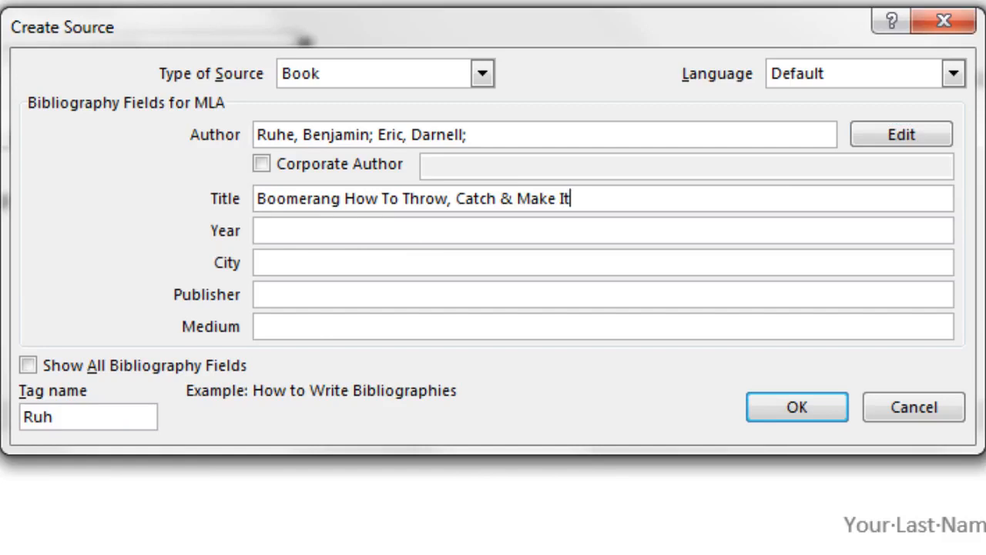
pyautogui.press('Tab')
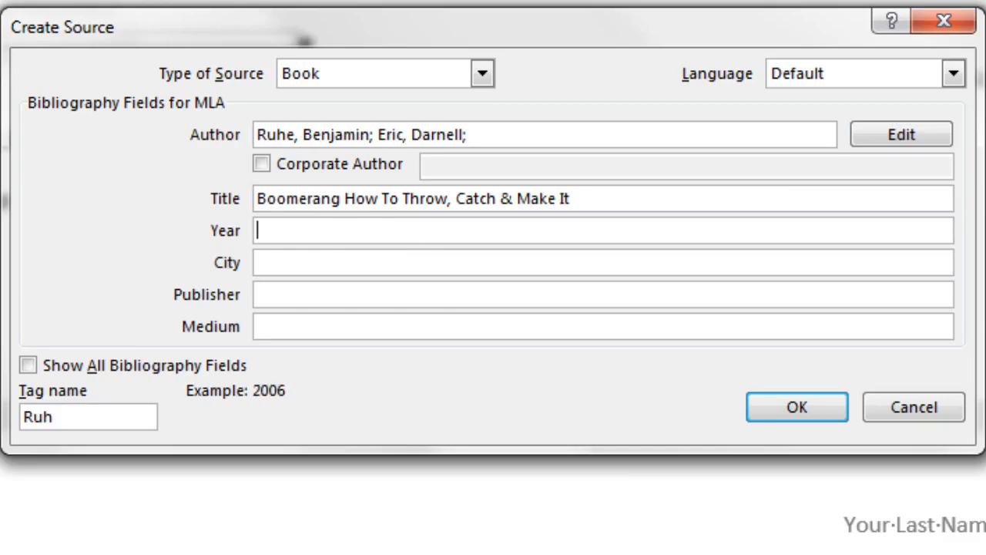
pyautogui.write('1985')
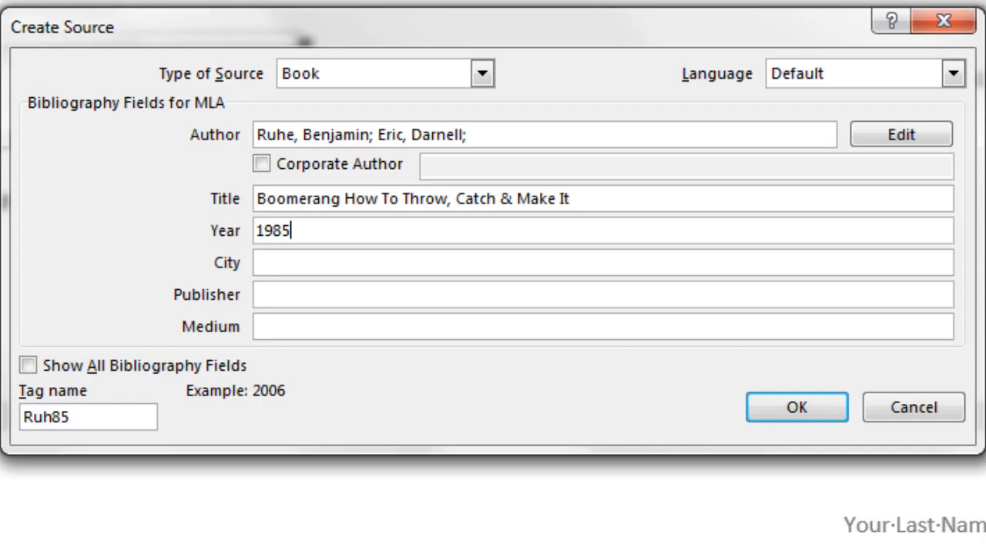
pyautogui.press('Tab')
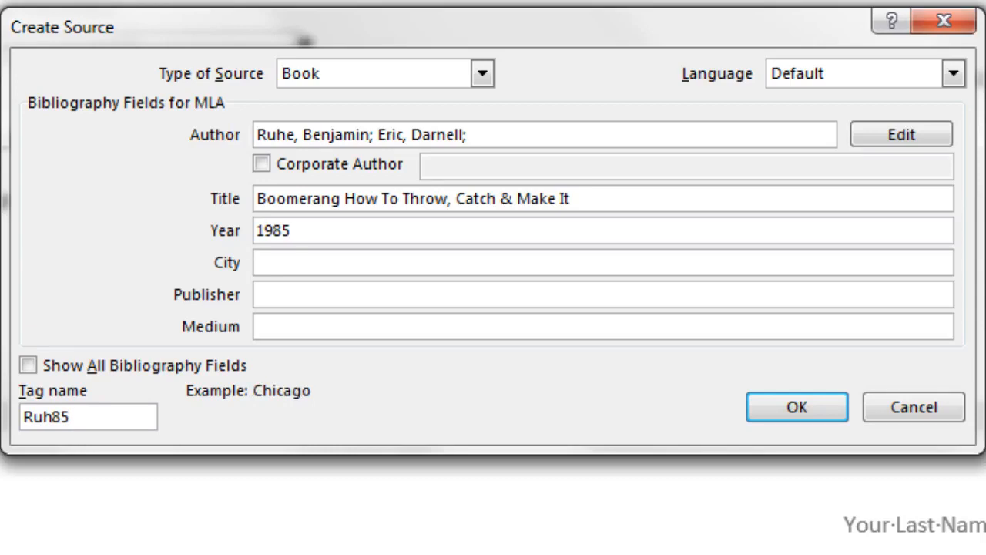
pyautogui.write('New York')
pyautogui.press('Tab')
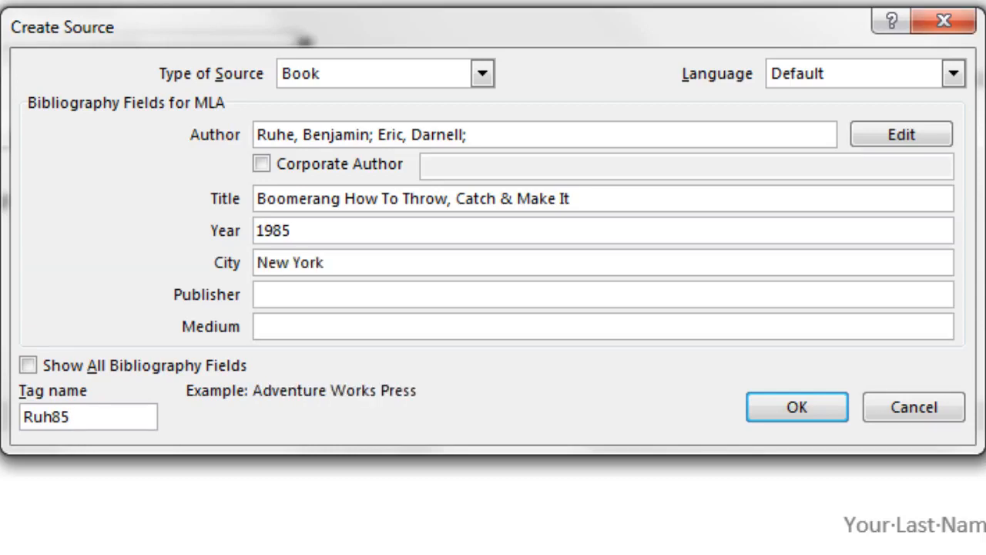
pyautogui.write('Workman Publishing')
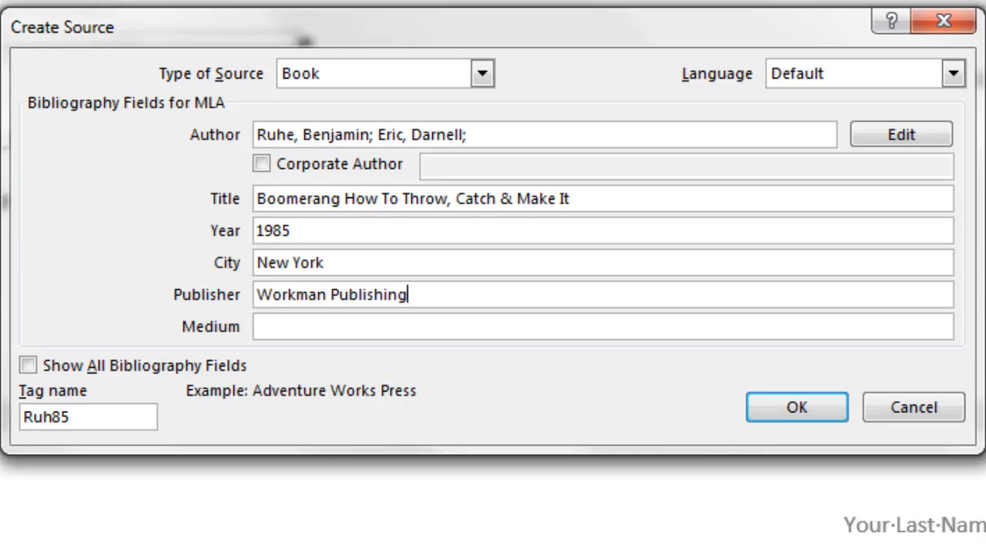
pyautogui.press('Tab')
pyautogui.write('ook')
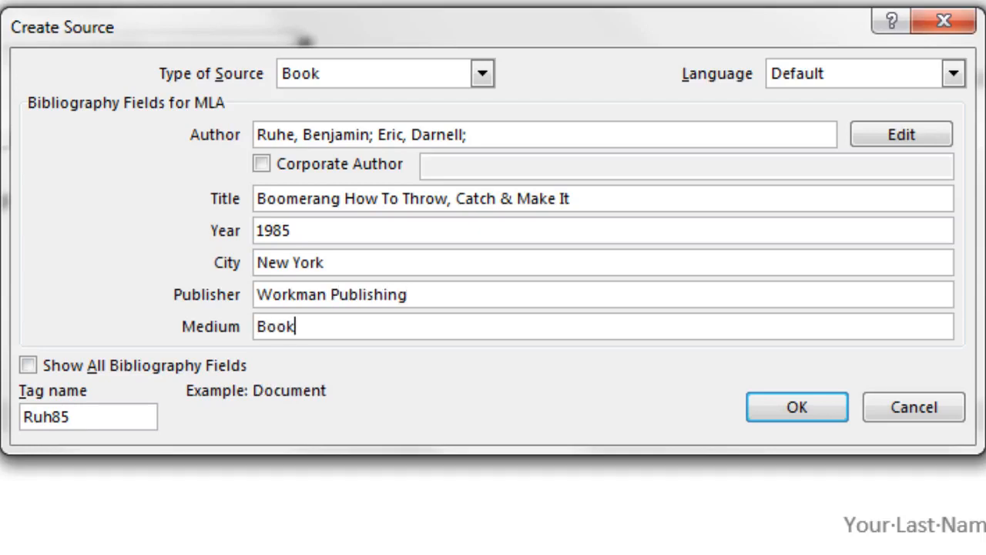
pyautogui.click(793, 410)
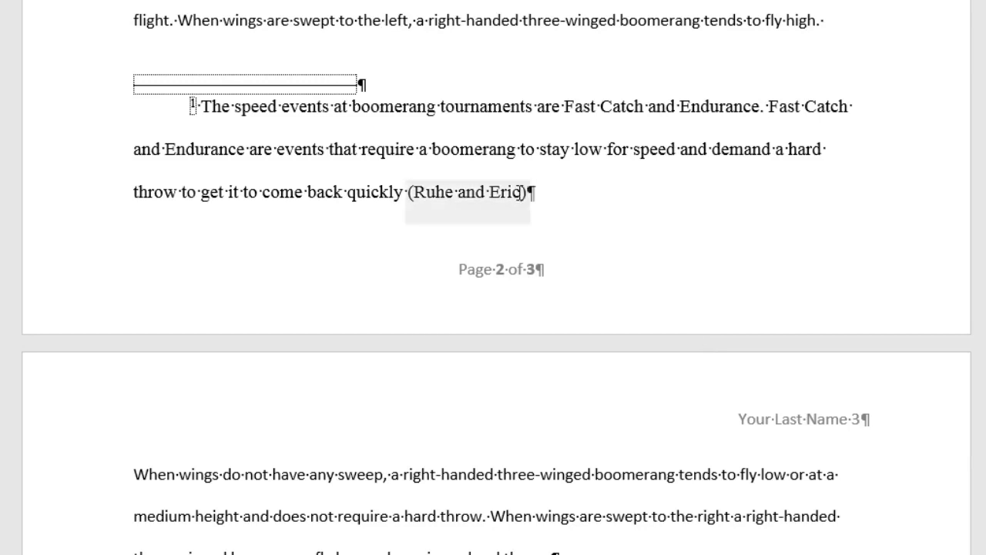
# Step: Edit the footnote citation to include pages 69-70
pyautogui.click(524, 192)
pyautogui.click(538, 216)
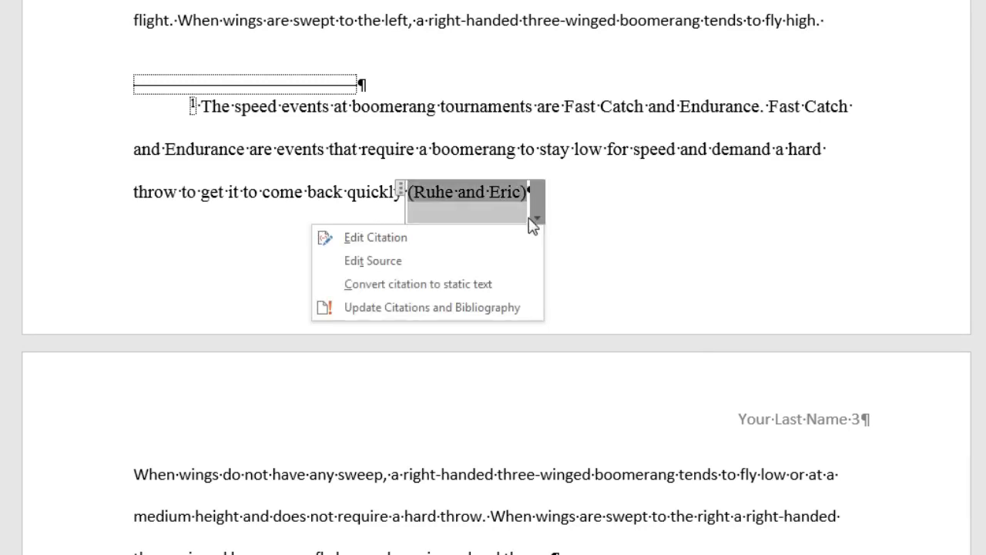
pyautogui.click(453, 239)
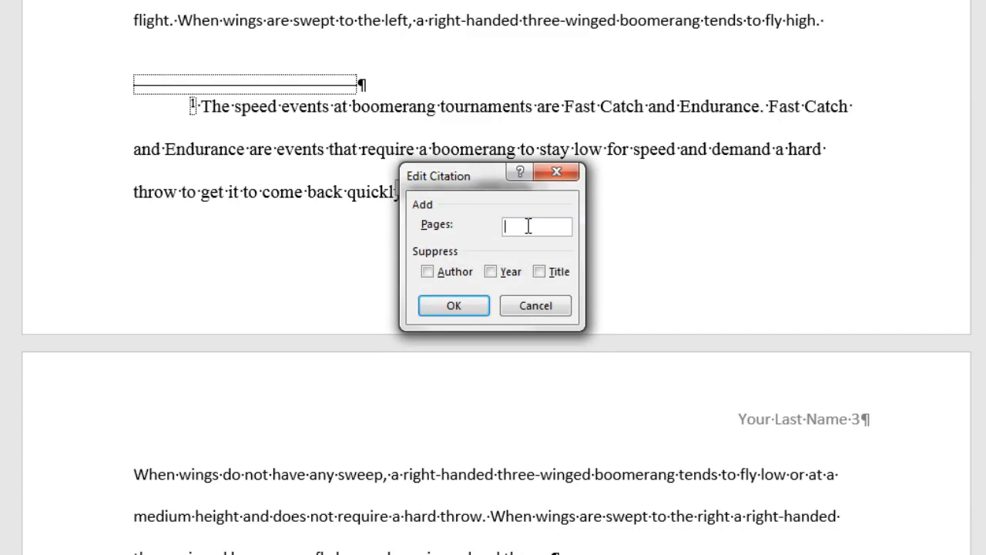
pyautogui.write('69-70')
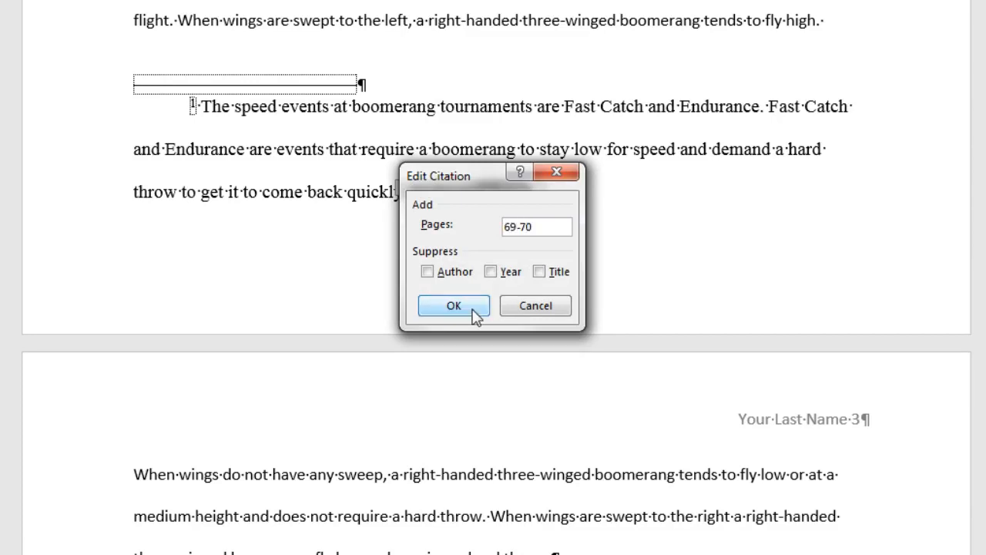
pyautogui.click(461, 308)
pyautogui.scroll(3, 596, 322)
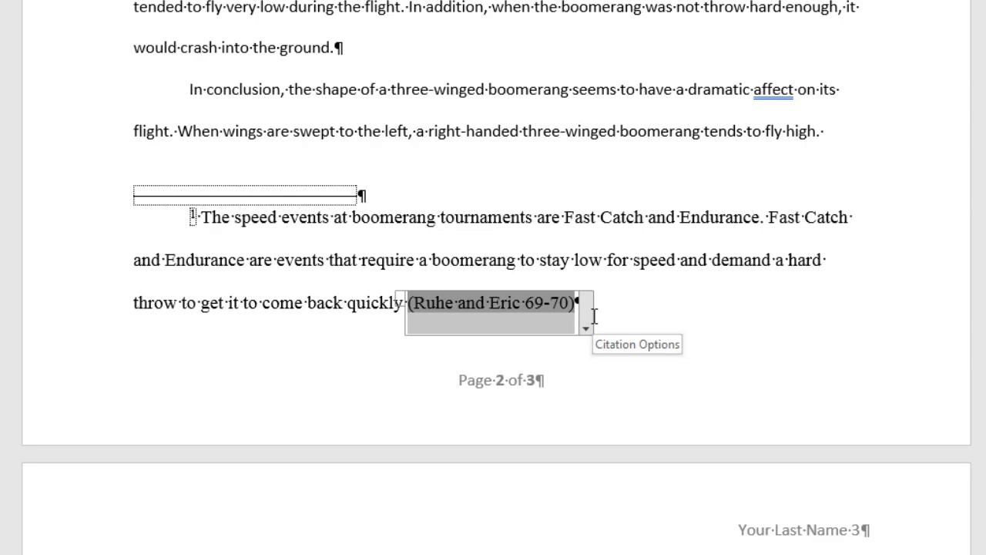
pyautogui.scroll(10, 594, 316)
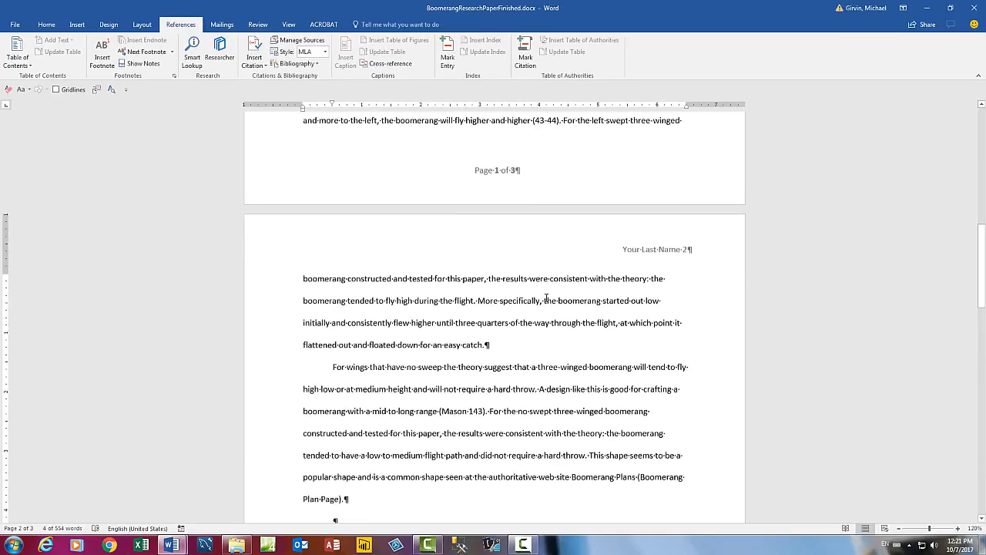
pyautogui.scroll(12, 546, 299)
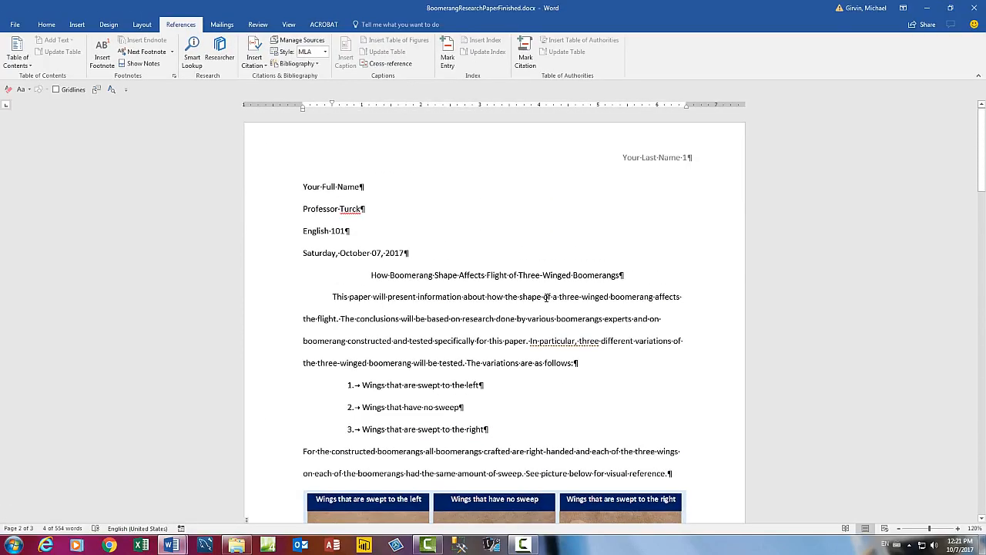
# Step: Set the header text 'Your Last Name 1' to 12 pt Times New Roman
pyautogui.doubleClick(651, 160)
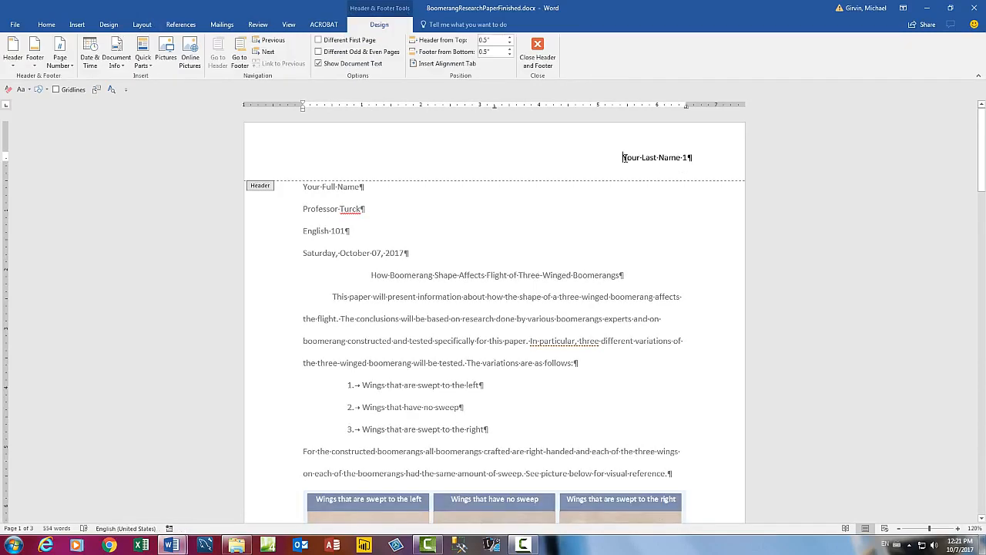
pyautogui.moveTo(626, 159); pyautogui.dragTo(702, 161)
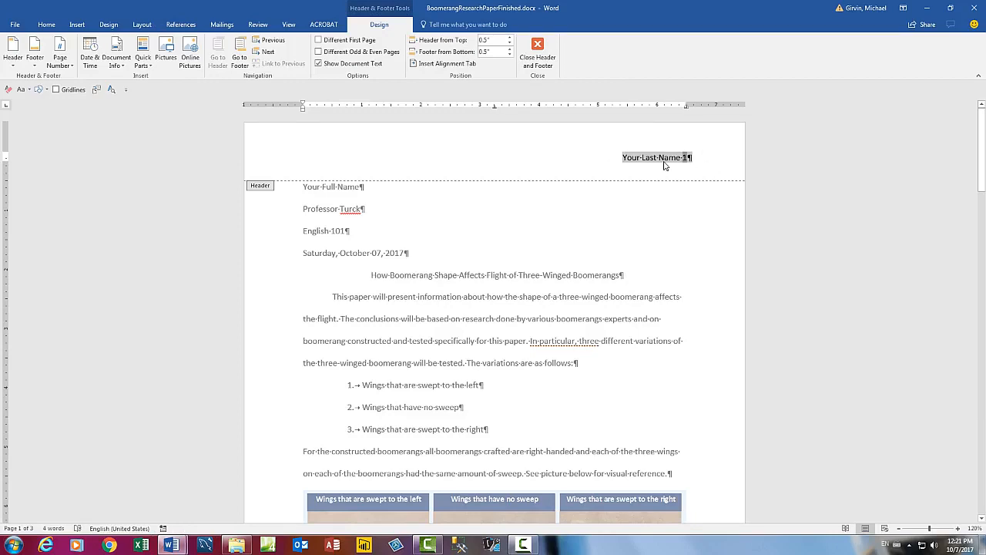
pyautogui.rightClick(664, 166)
pyautogui.click(733, 131)
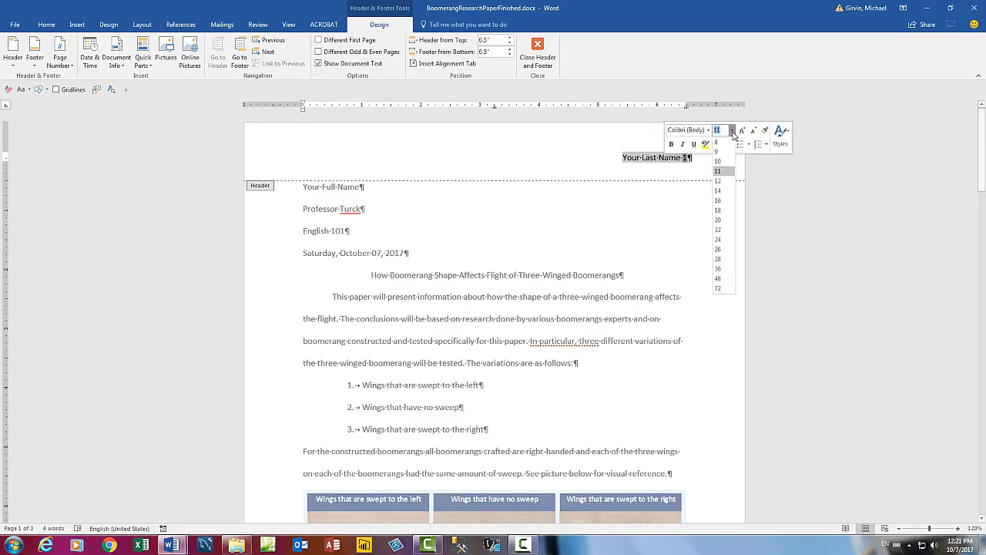
pyautogui.click(725, 191)
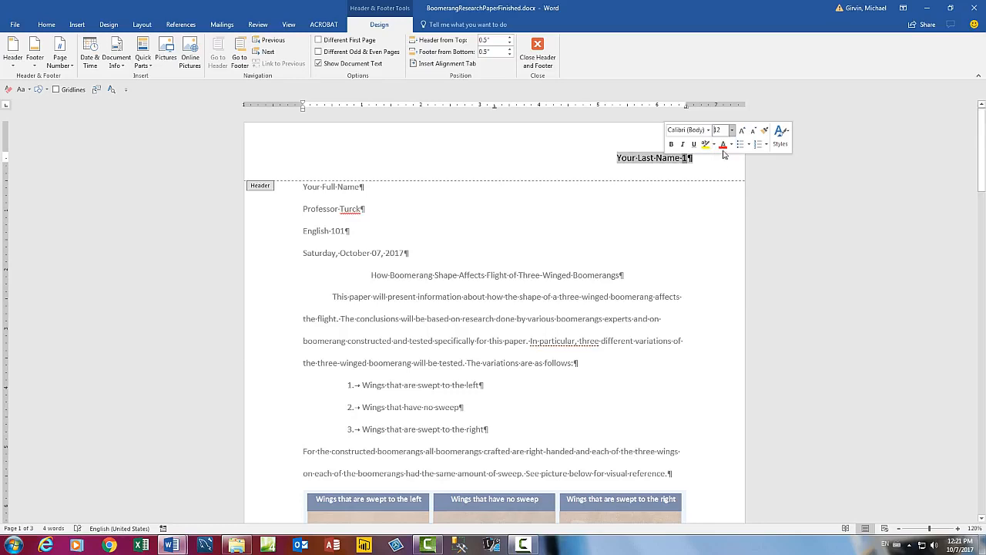
pyautogui.click(708, 130)
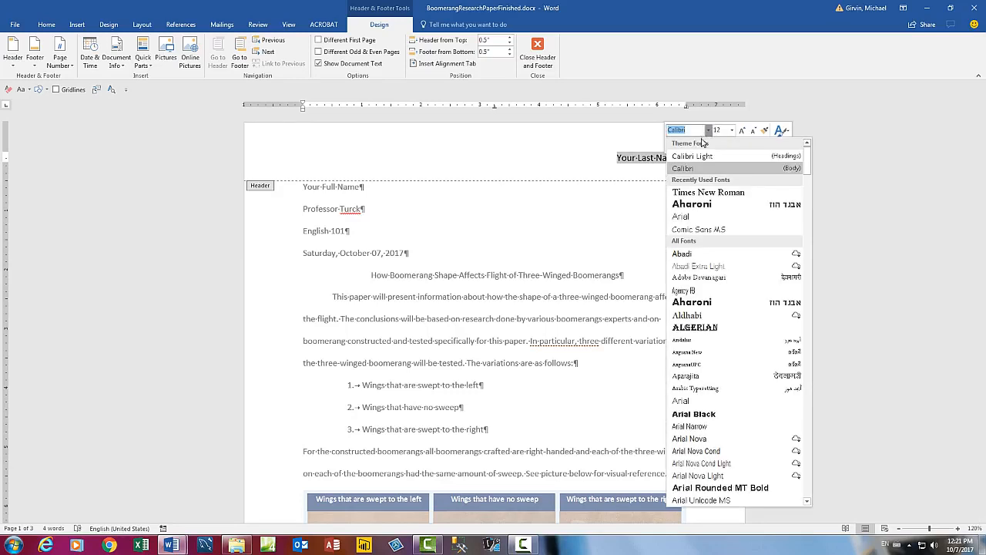
pyautogui.click(695, 193)
pyautogui.press('Escape')
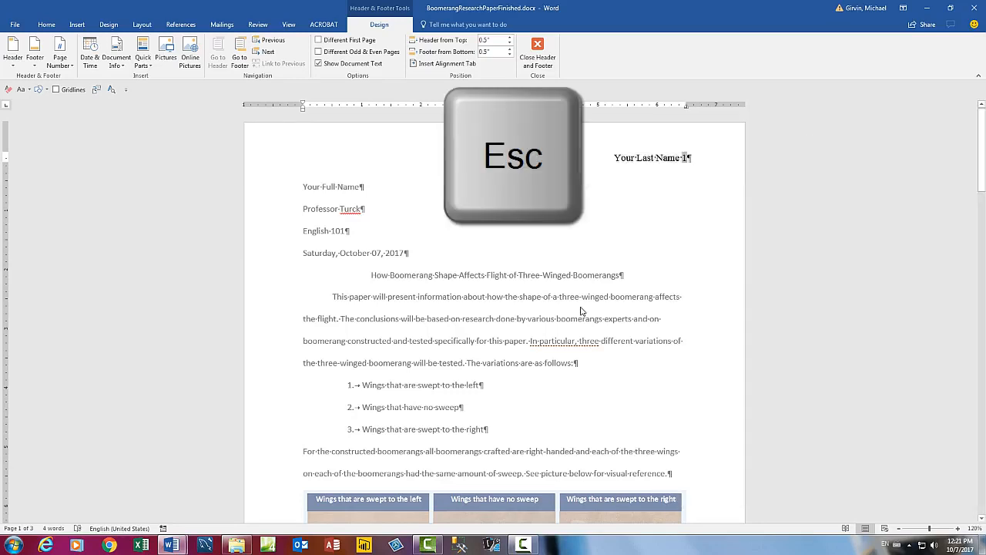
# Step: Make the 'Page 1 of 3' footer 12 pt Times New Roman and close header/footer editing
pyautogui.scroll(-9, 581, 310)
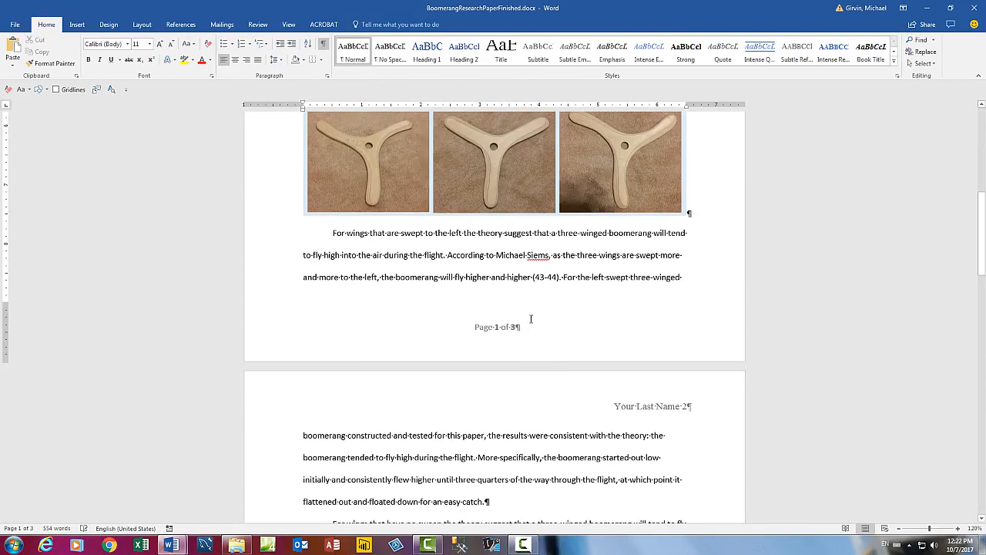
pyautogui.doubleClick(484, 332)
pyautogui.moveTo(473, 326); pyautogui.dragTo(566, 327)
pyautogui.rightClick(581, 324)
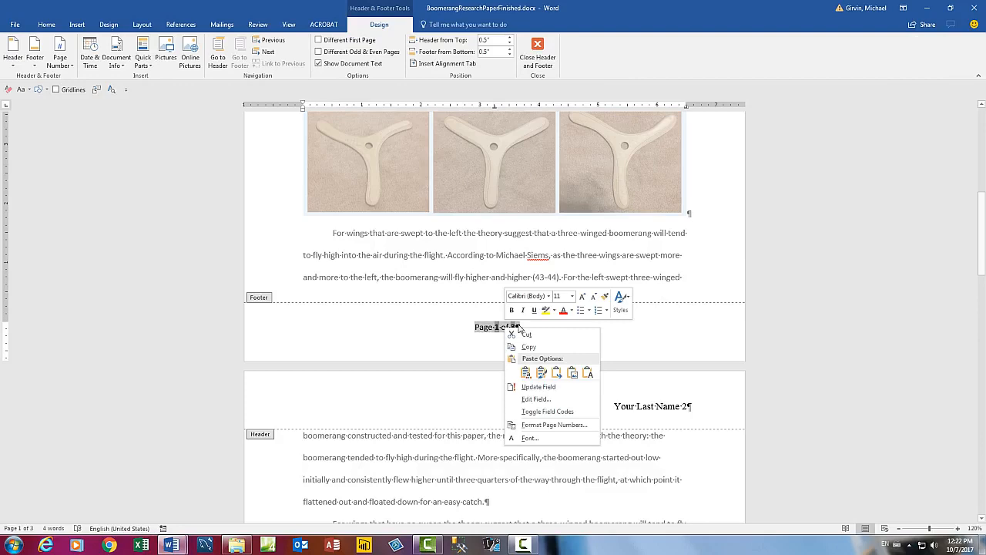
pyautogui.click(573, 298)
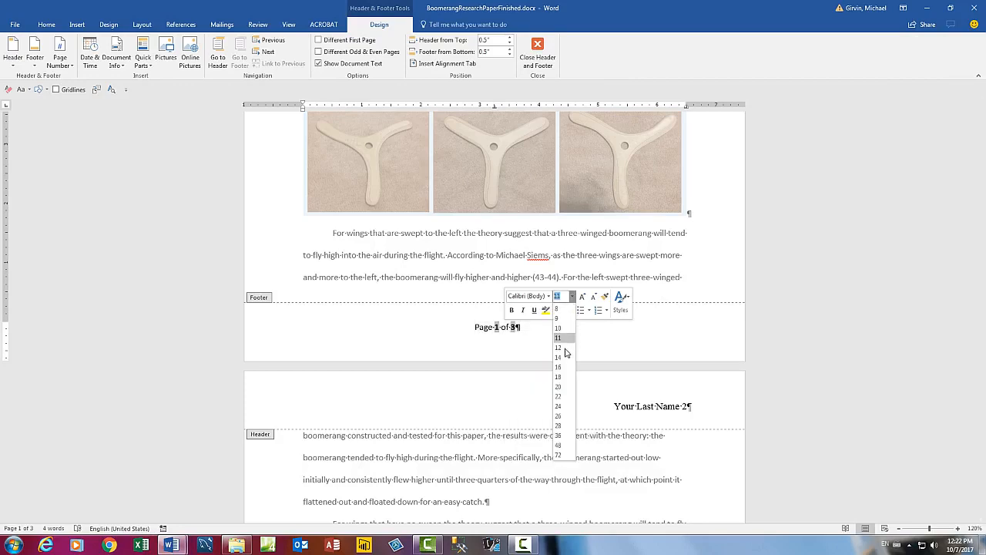
pyautogui.click(561, 326)
pyautogui.click(549, 298)
pyautogui.click(550, 57)
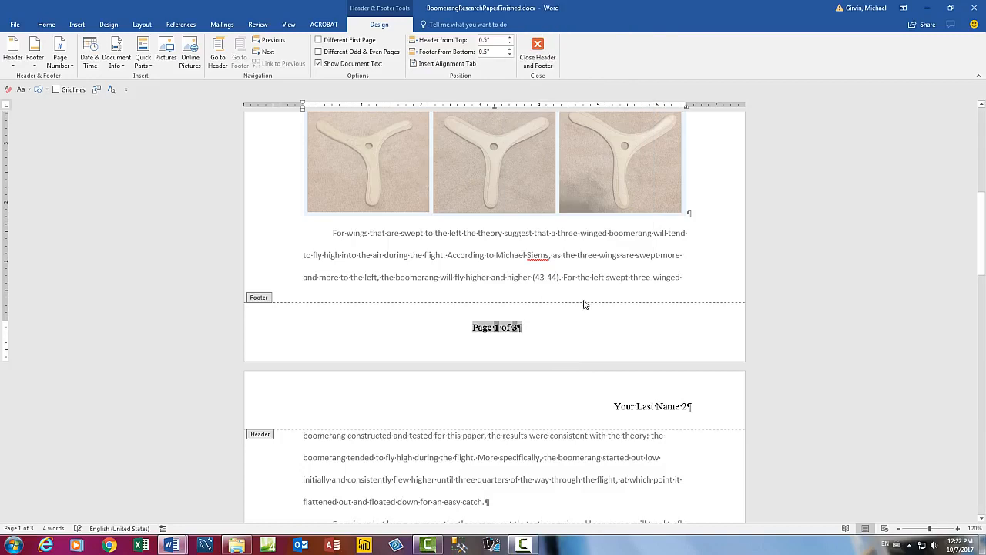
pyautogui.click(538, 51)
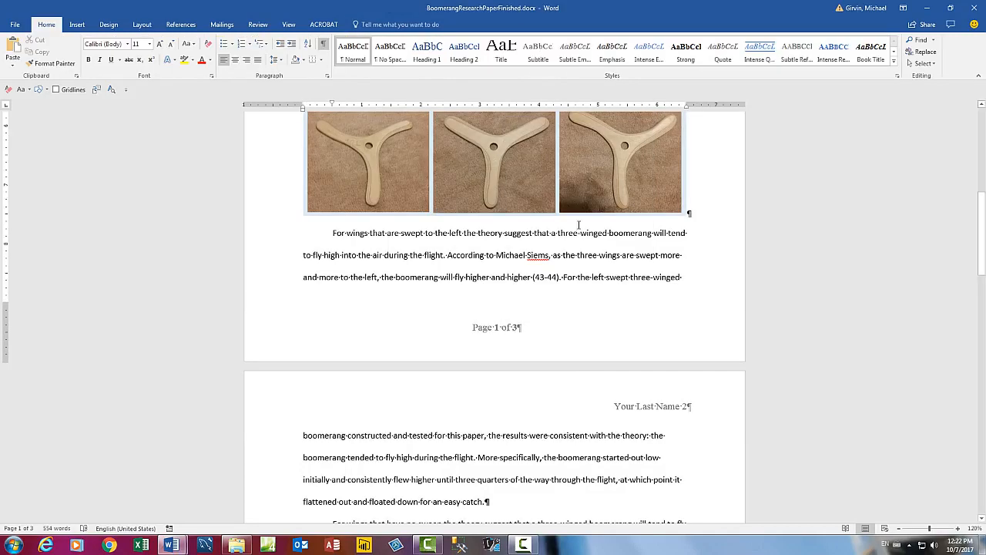
# Step: Select the entire document and set all its text to 12 pt Times New Roman
pyautogui.scroll(8, 590, 301)
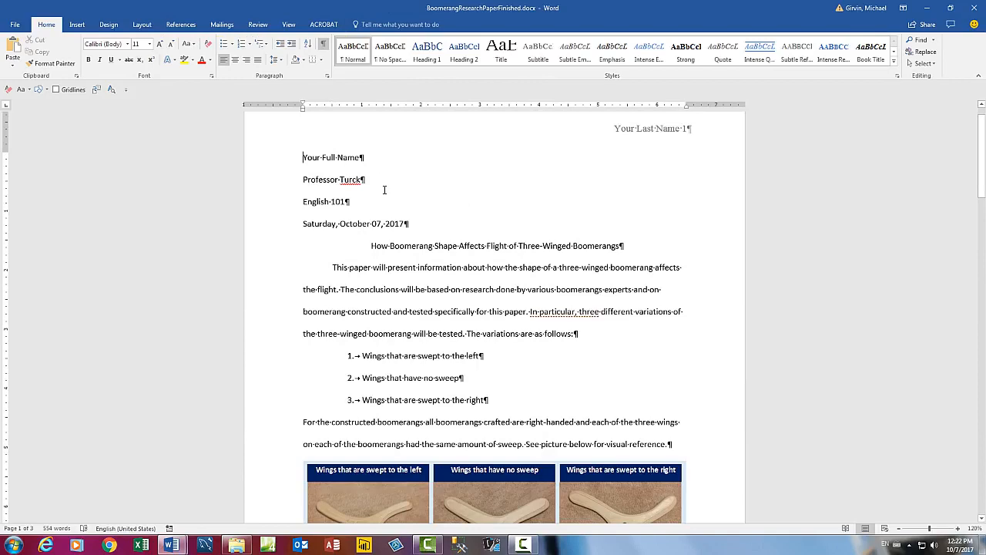
pyautogui.hotkey('ctrl', 'a')
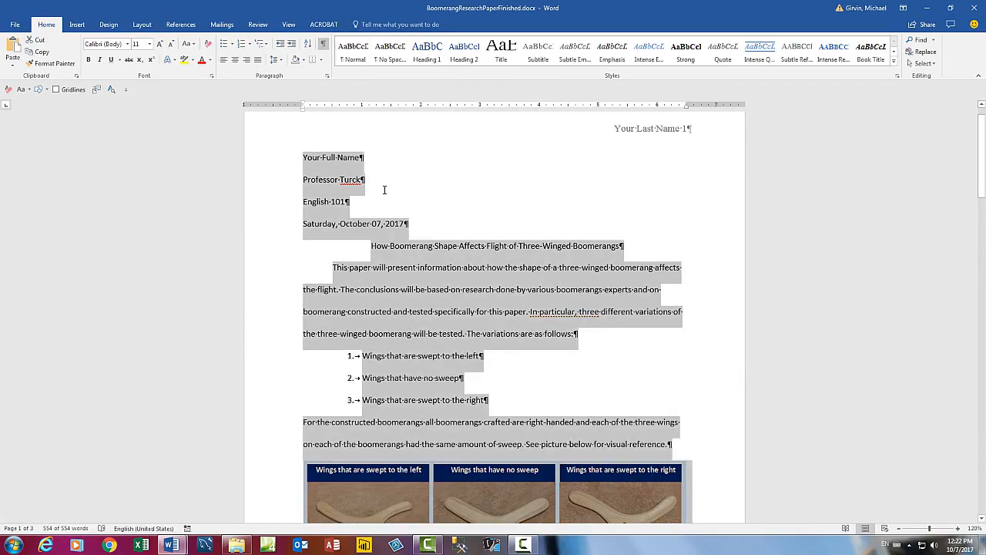
pyautogui.rightClick(354, 182)
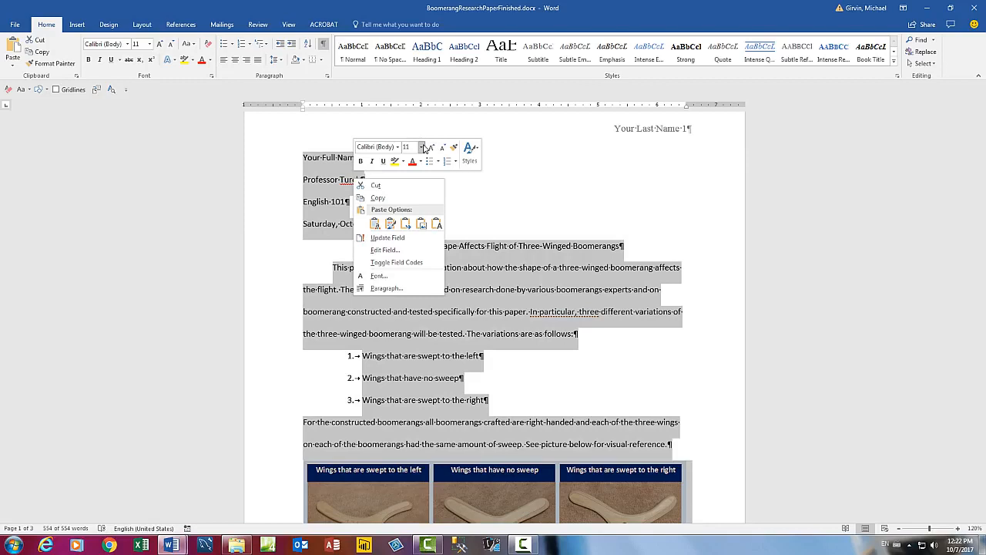
pyautogui.click(422, 147)
pyautogui.click(407, 198)
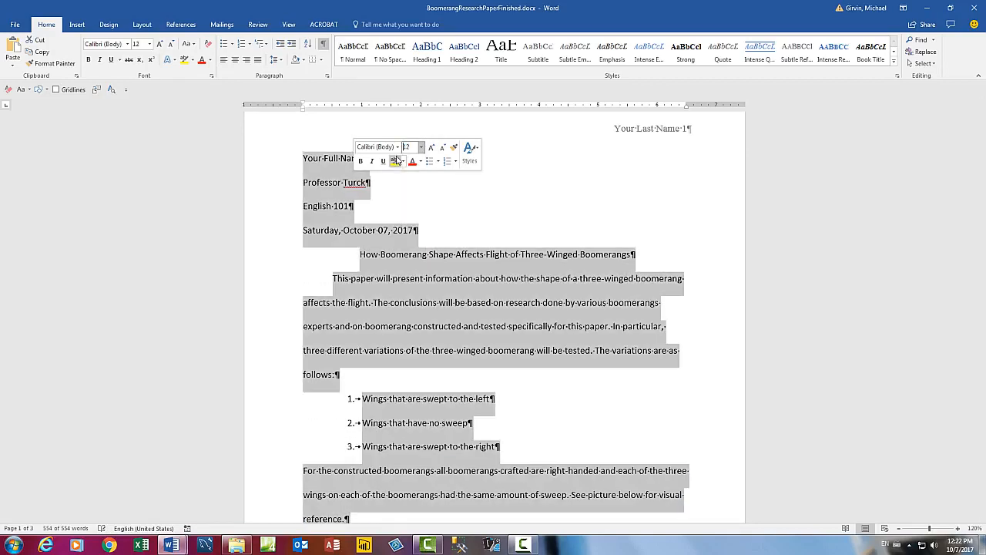
pyautogui.click(398, 147)
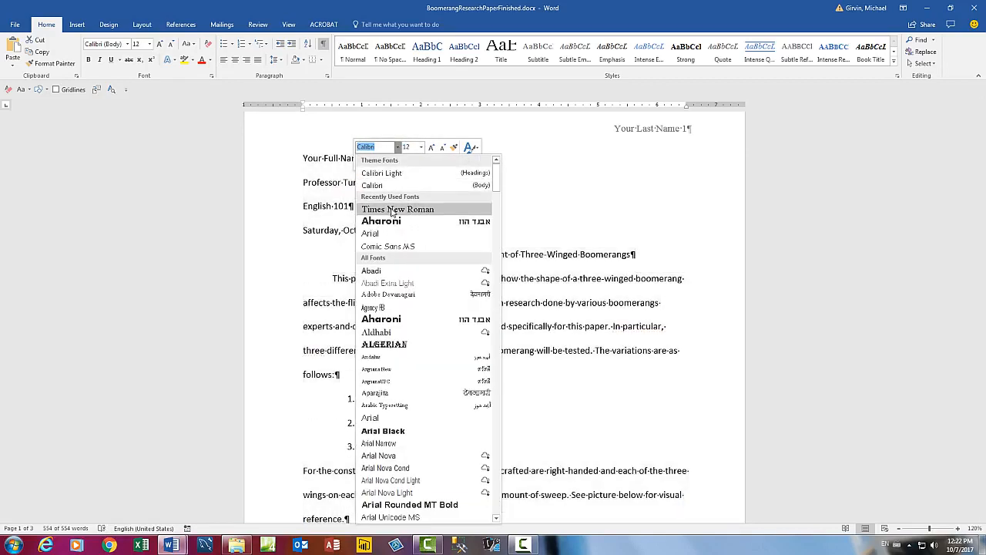
pyautogui.click(391, 212)
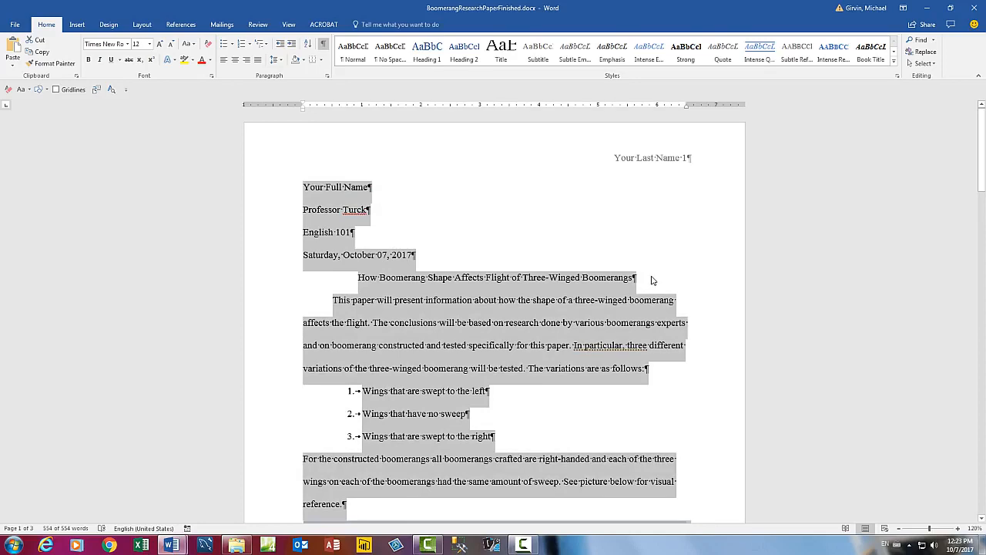
pyautogui.click(650, 279)
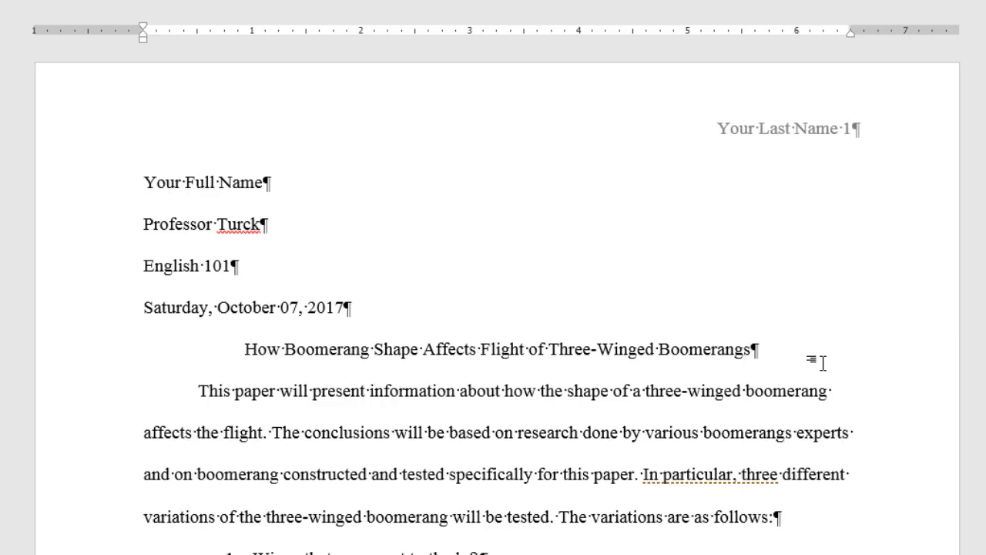
# Step: Move down to page 3 and place the caret at the end of the conclusion paragraph
pyautogui.press('Return')
pyautogui.scroll(-5, 823, 363)
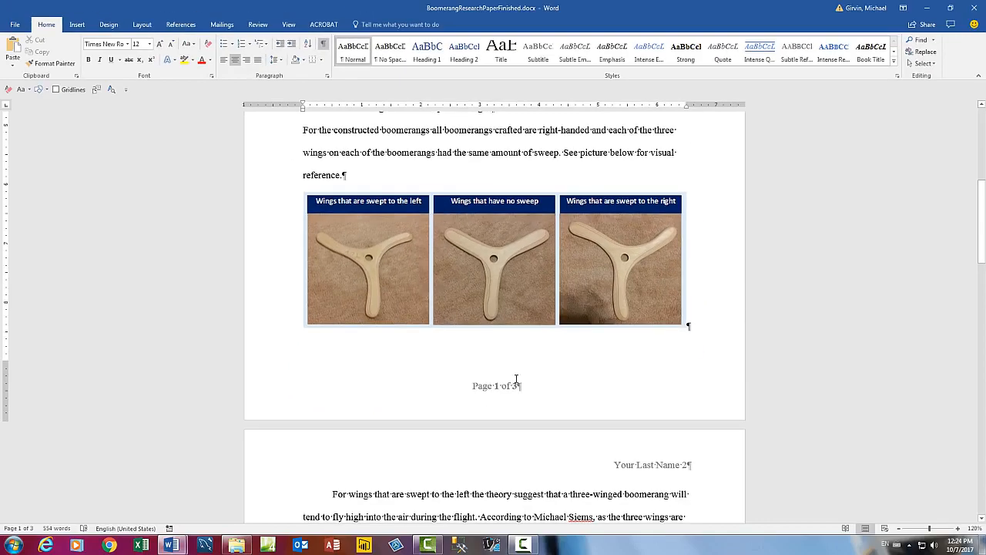
pyautogui.scroll(-3, 511, 393)
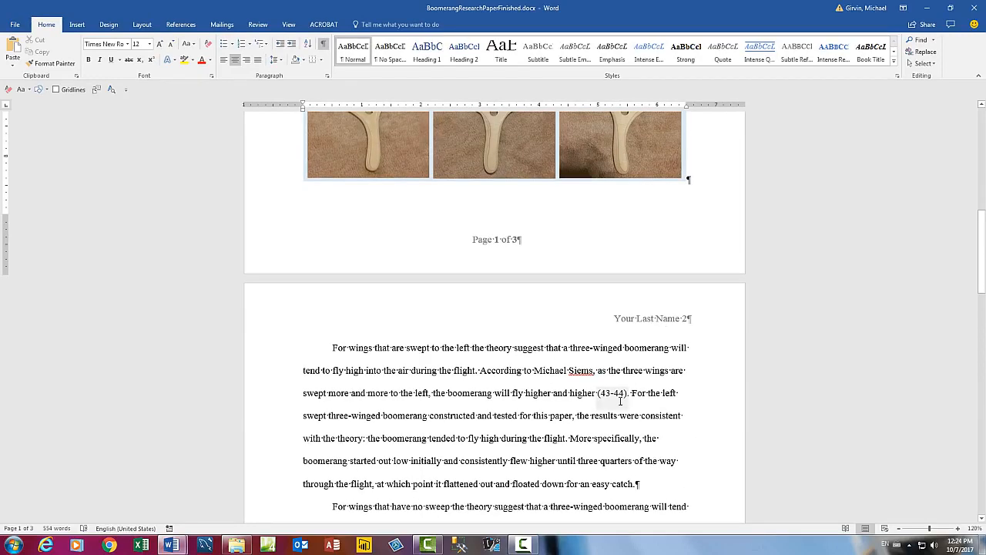
pyautogui.scroll(-8, 620, 401)
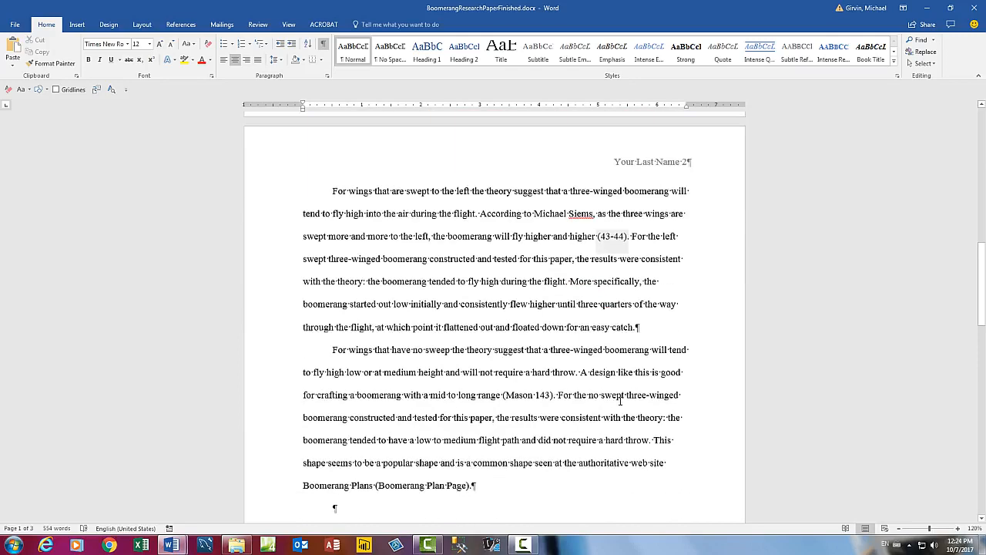
pyautogui.scroll(-2, 619, 401)
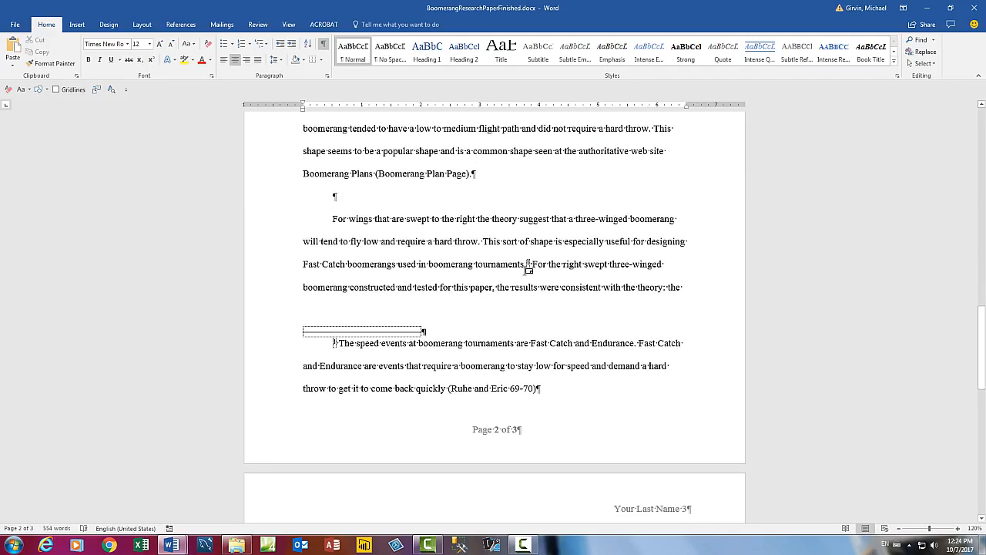
pyautogui.scroll(-6, 613, 388)
pyautogui.click(628, 387)
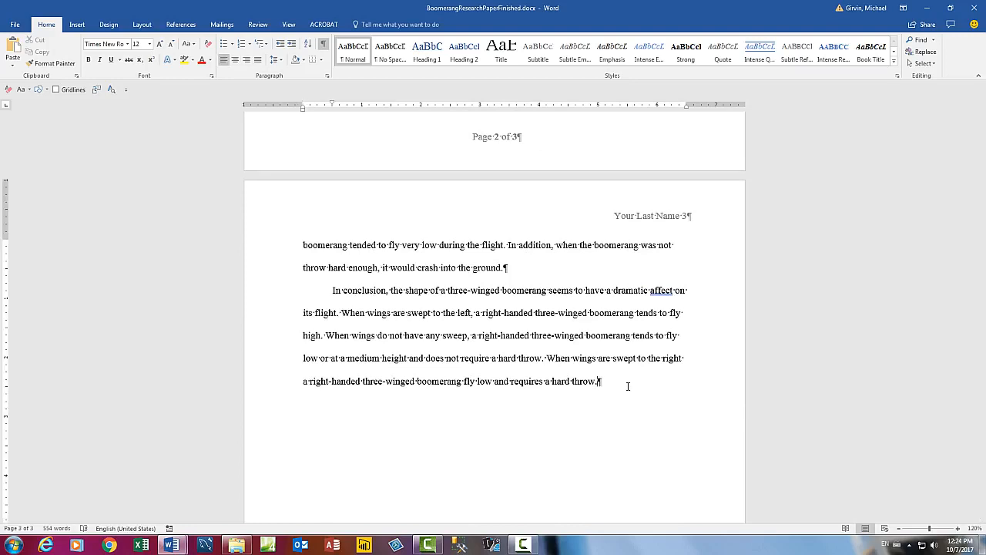
pyautogui.scroll(-1, 615, 329)
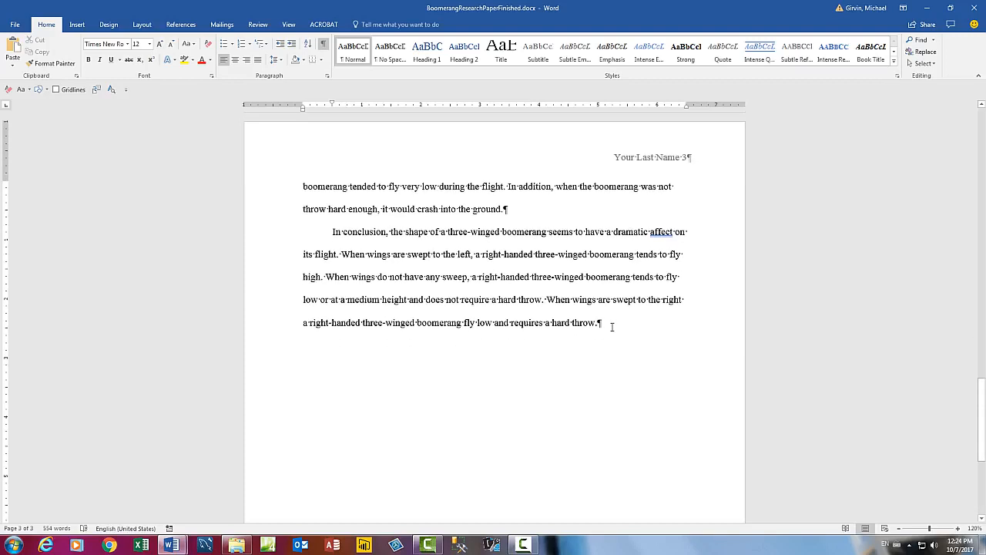
# Step: Insert a page break after the conclusion so a blank page 4 begins
pyautogui.hotkey('ctrl', 'Return')
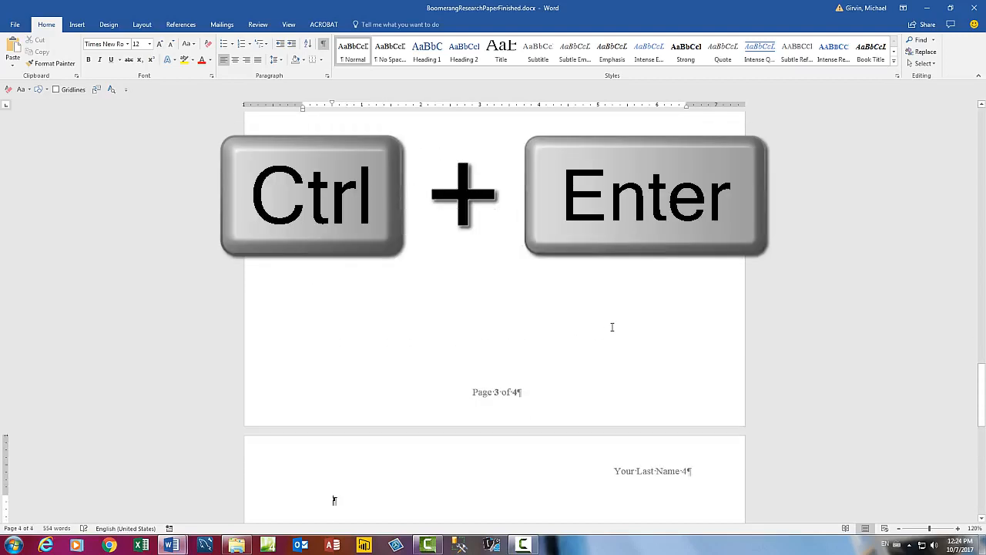
pyautogui.scroll(5, 612, 327)
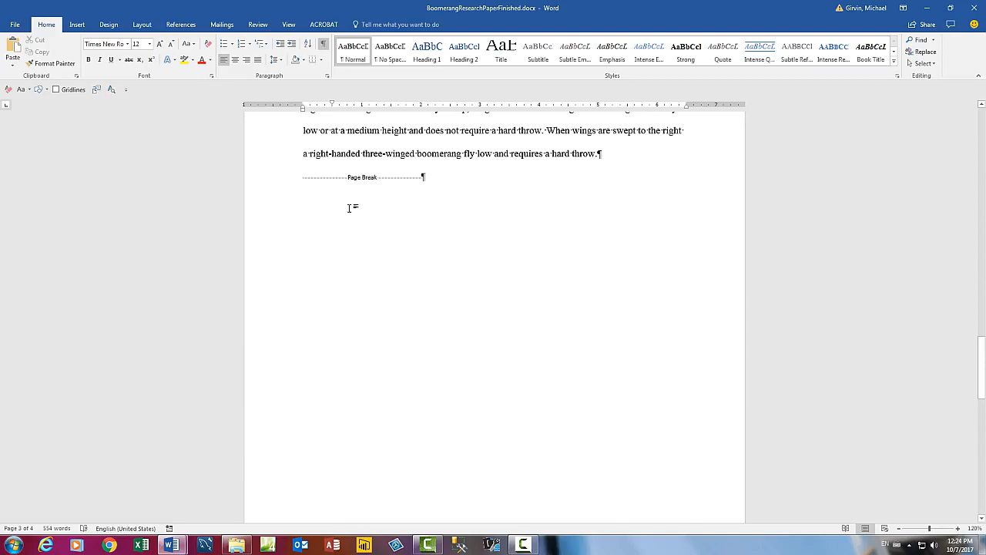
pyautogui.scroll(-5, 397, 208)
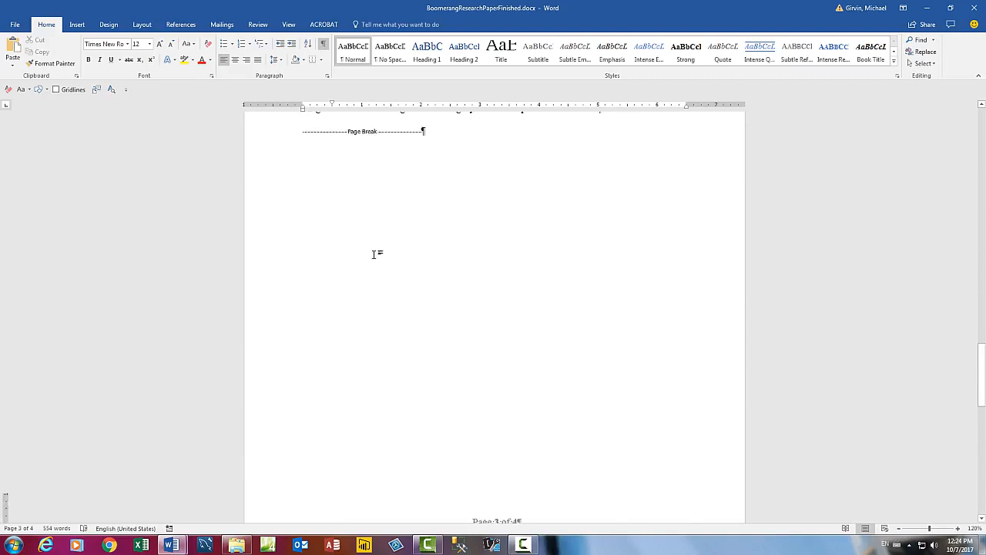
# Step: Set the page 4 paragraph's Special indentation to (none)
pyautogui.rightClick(364, 352)
pyautogui.click(392, 425)
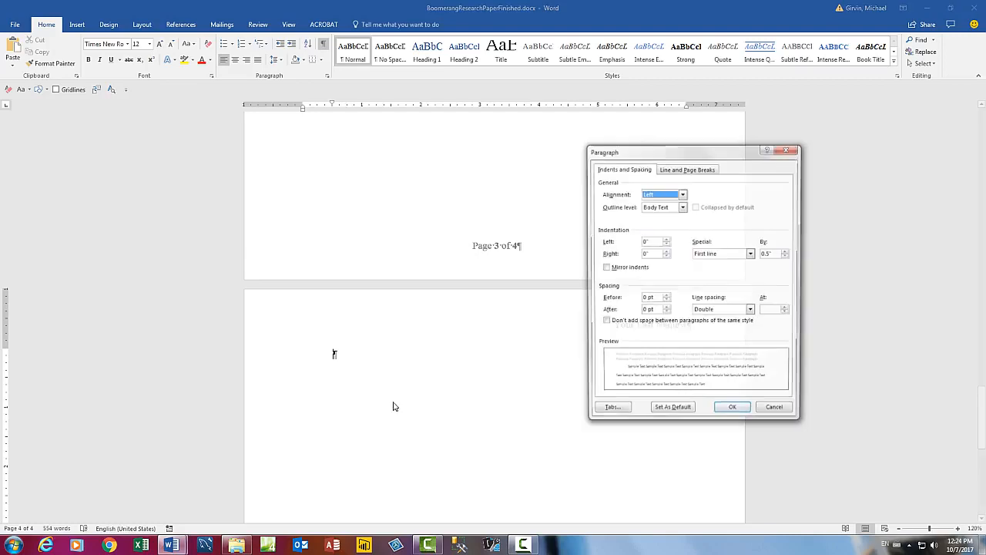
pyautogui.moveTo(689, 151); pyautogui.dragTo(470, 227)
pyautogui.click(533, 330)
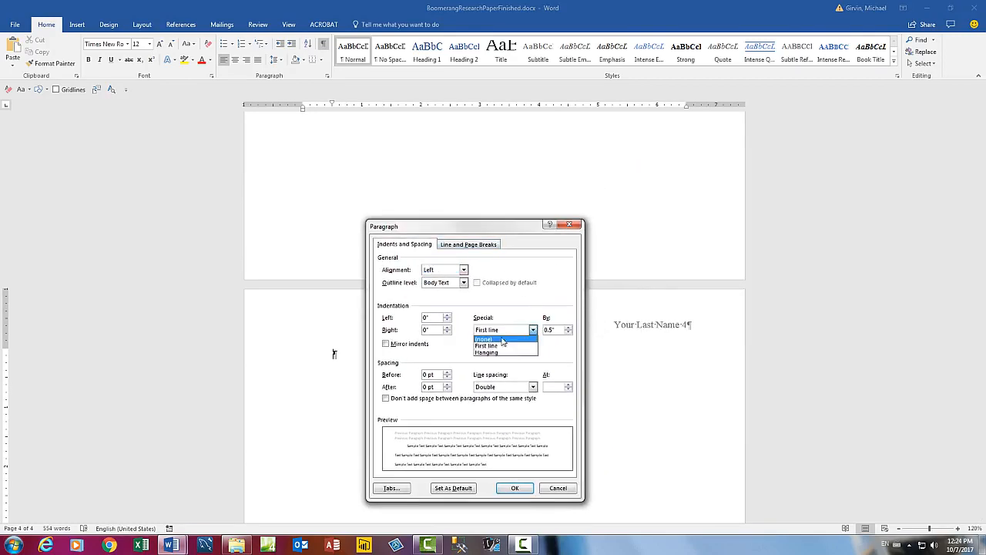
pyautogui.click(499, 342)
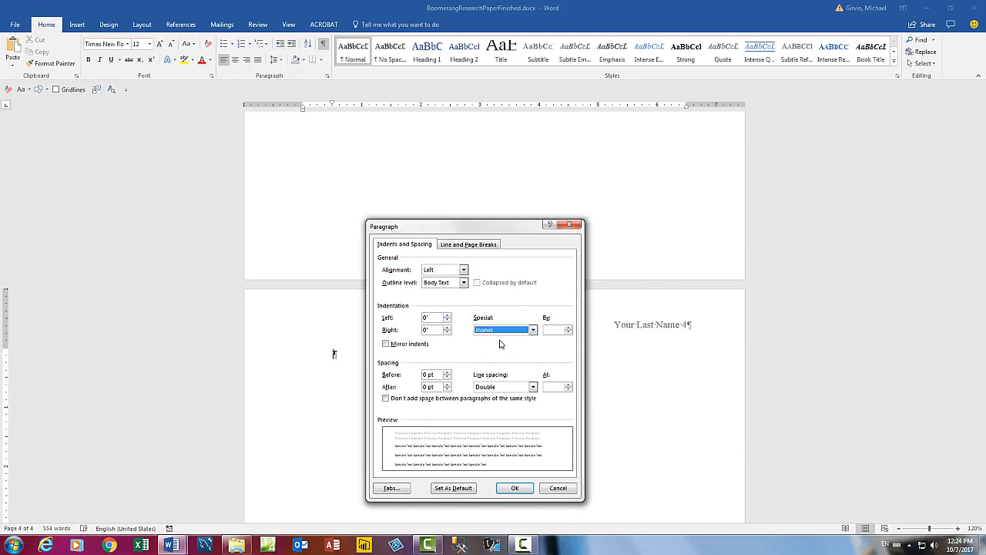
pyautogui.click(515, 487)
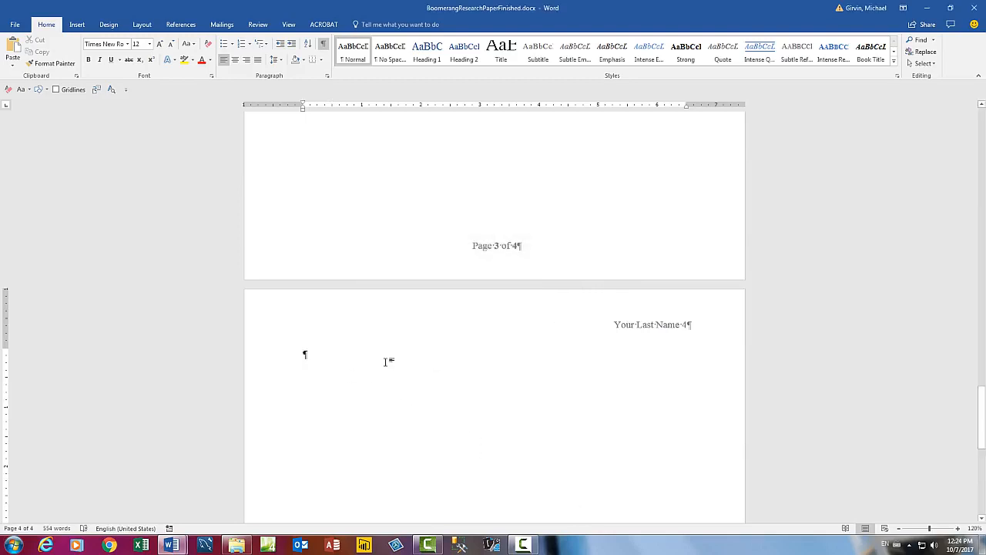
# Step: Insert a Works Cited bibliography listing all sources on page 4
pyautogui.click(180, 24)
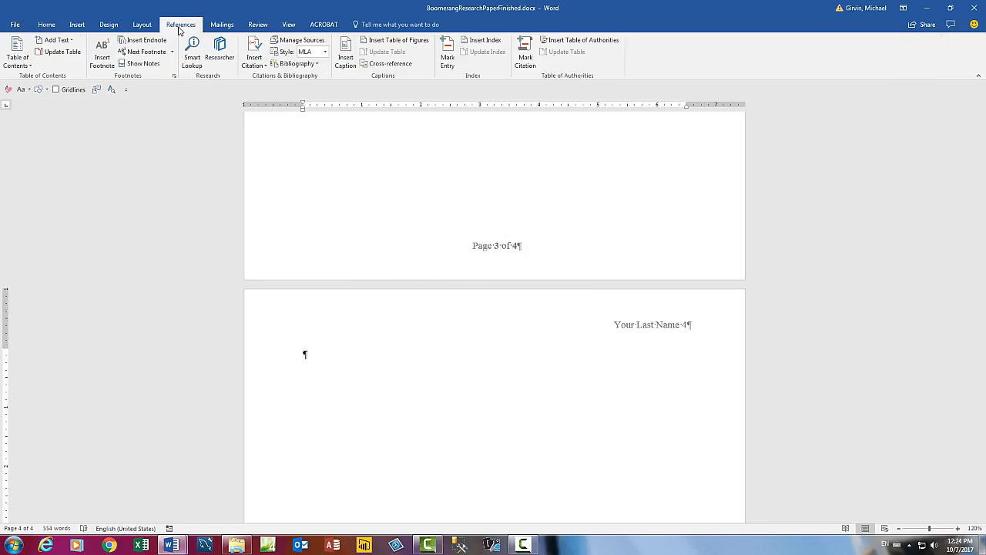
pyautogui.click(317, 64)
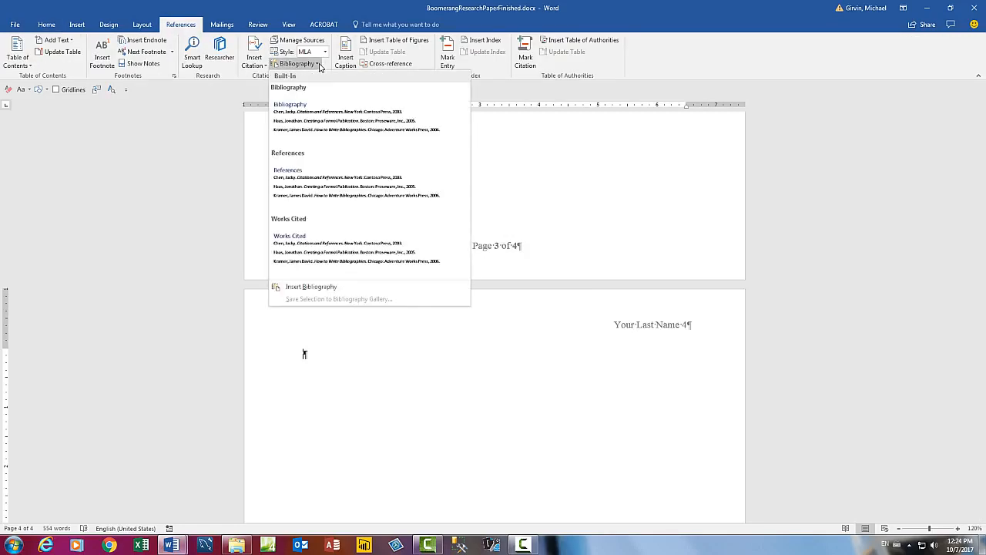
pyautogui.click(312, 255)
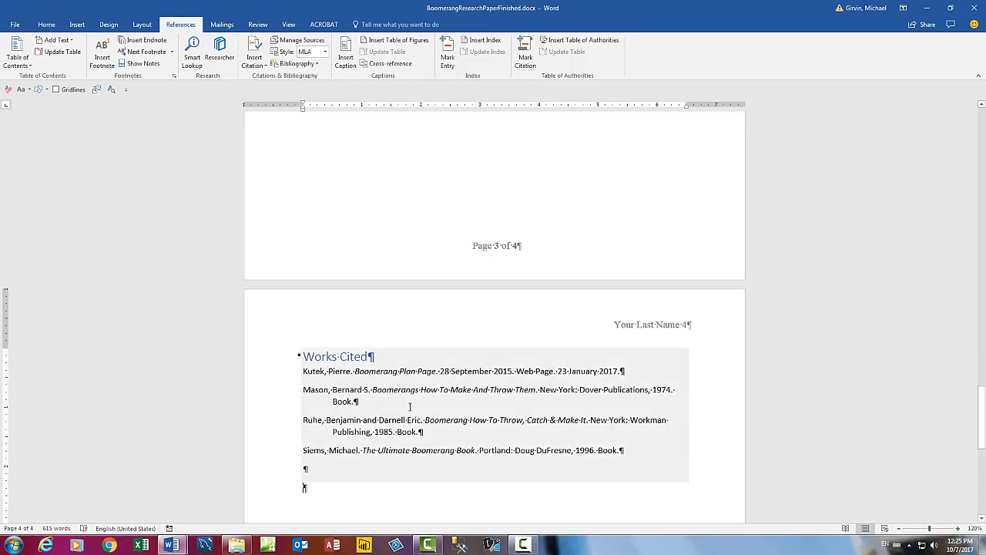
# Step: Show the Home styles and place the caret in the Works Cited heading to see its Heading 1 style
pyautogui.click(362, 359)
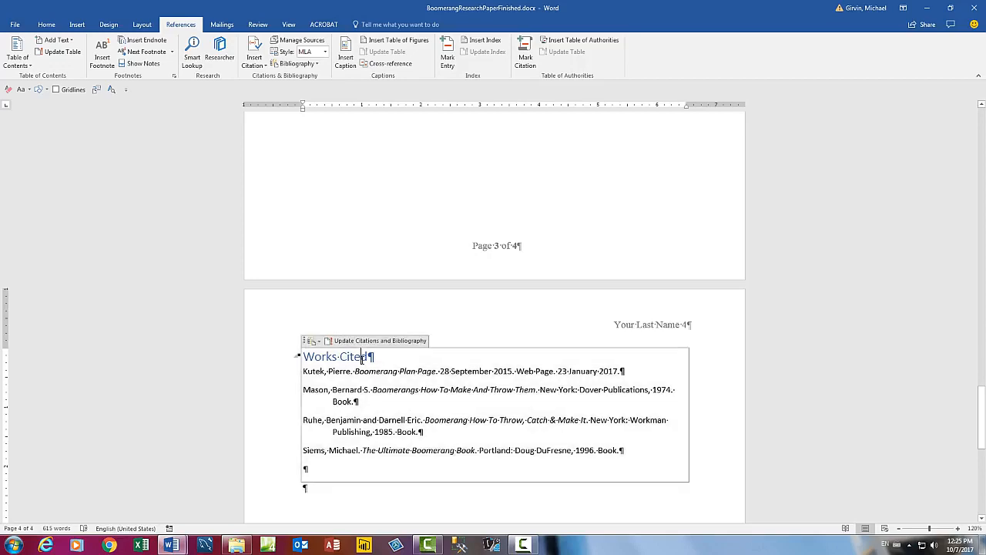
pyautogui.click(47, 24)
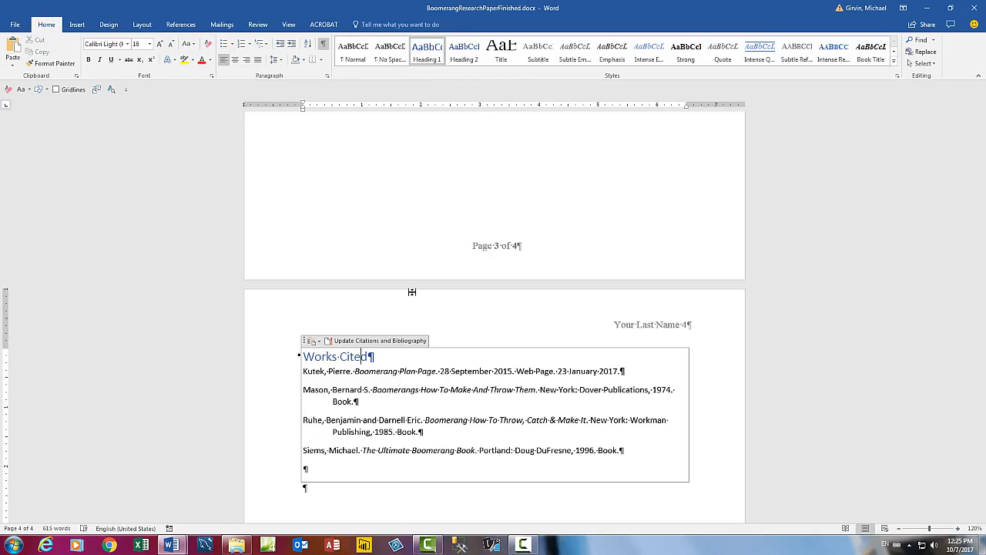
pyautogui.click(451, 389)
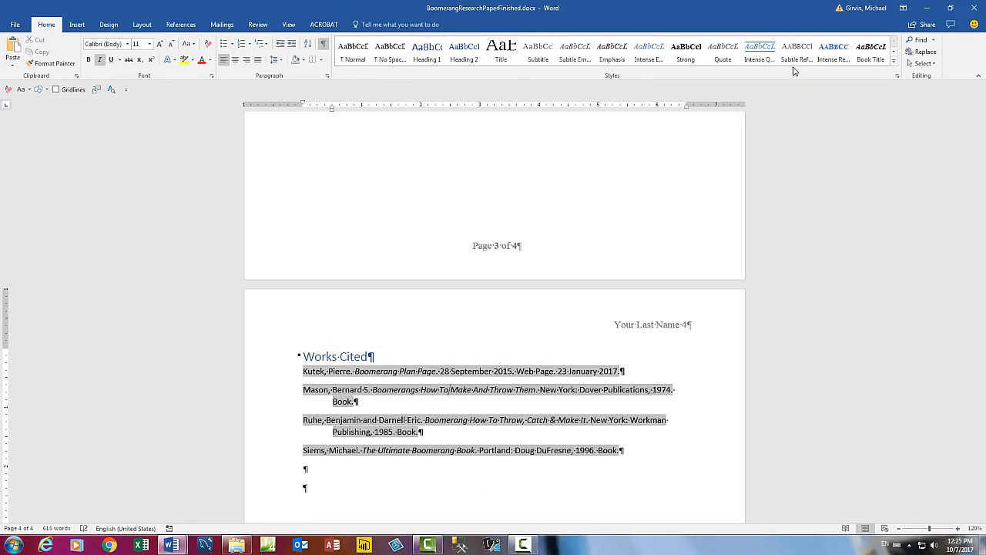
pyautogui.click(358, 356)
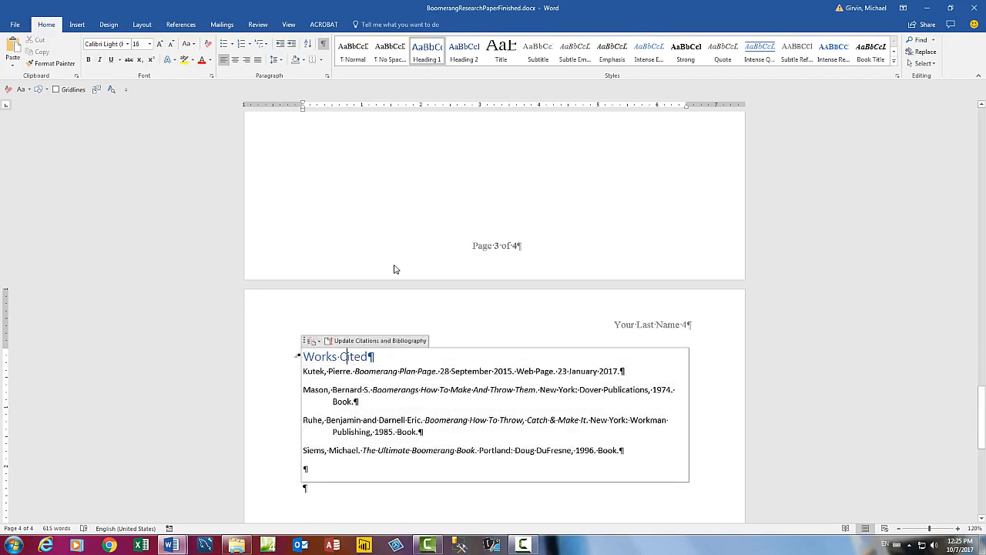
# Step: Modify Heading 1 to Automatic font colour and Times New Roman
pyautogui.rightClick(430, 52)
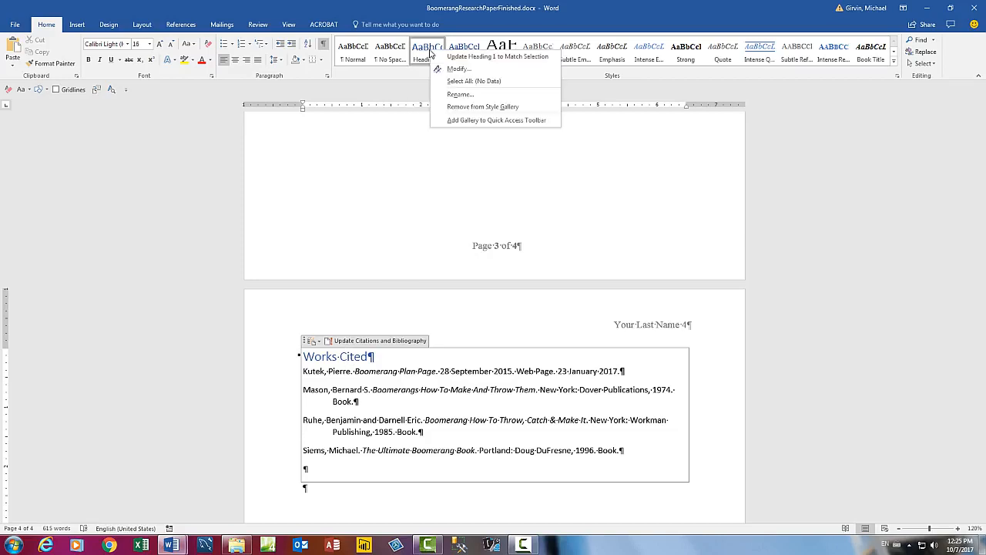
pyautogui.click(459, 70)
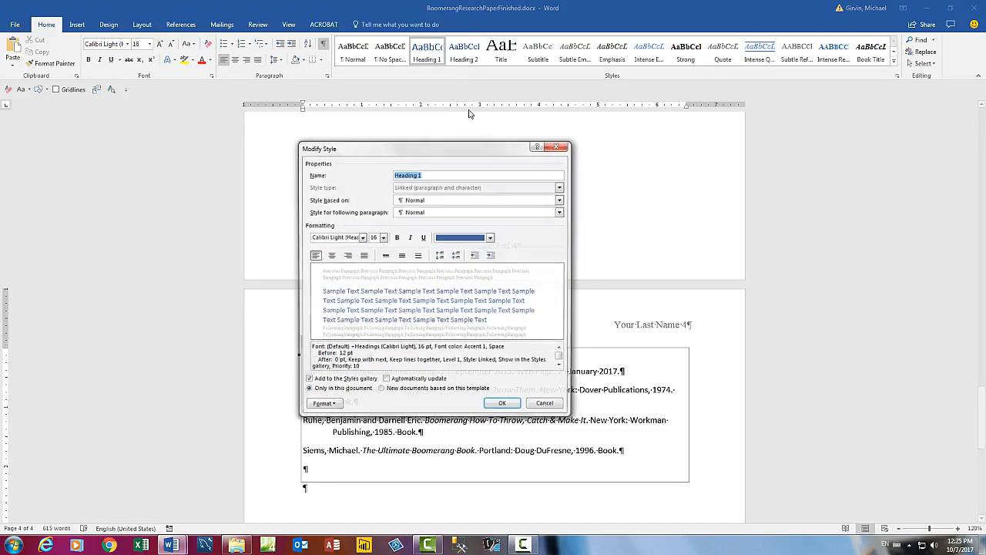
pyautogui.click(491, 238)
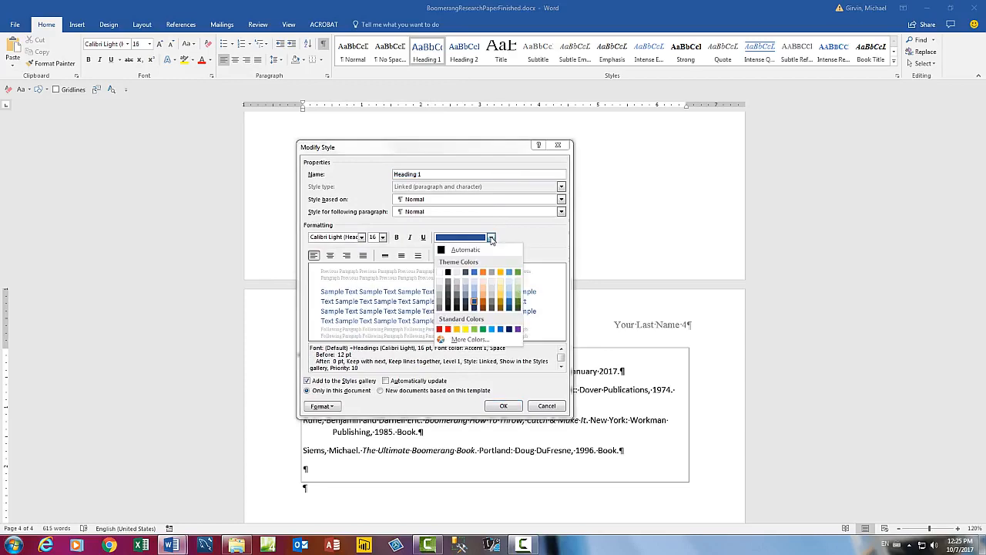
pyautogui.click(441, 251)
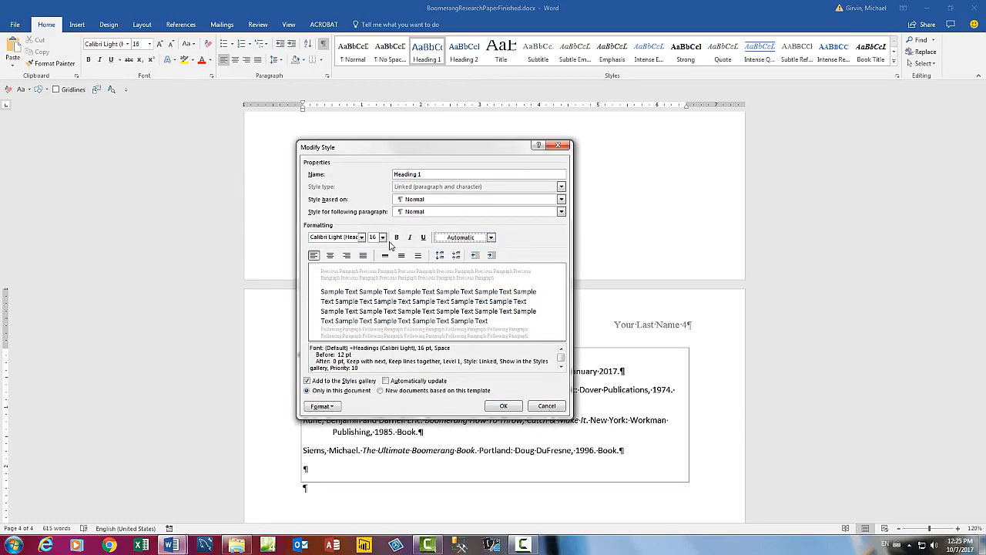
pyautogui.click(362, 239)
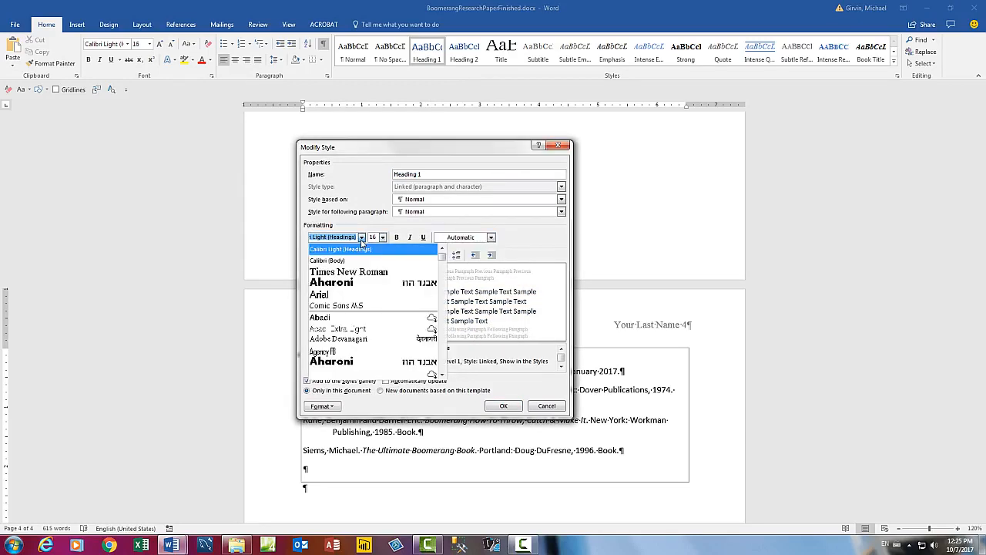
pyautogui.click(360, 271)
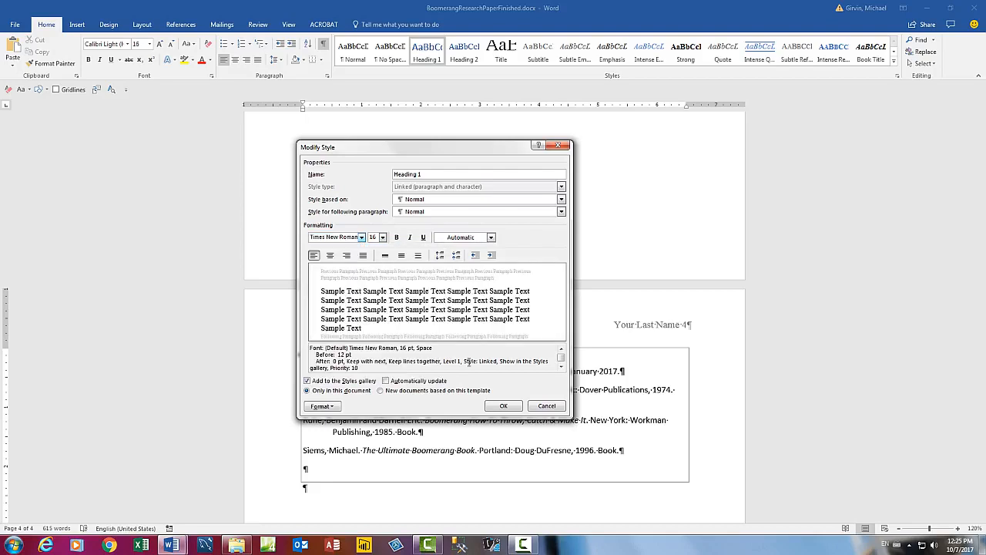
pyautogui.click(504, 406)
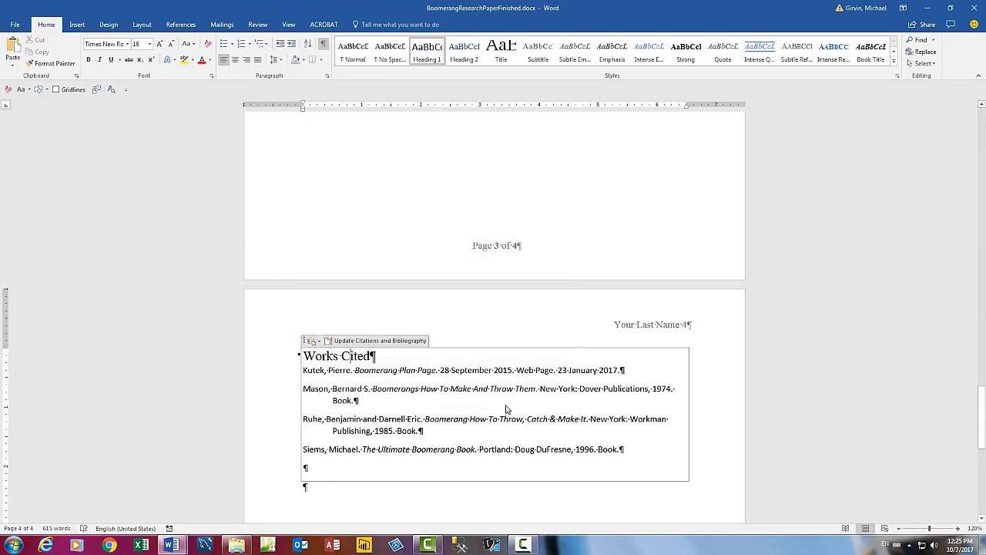
pyautogui.click(479, 392)
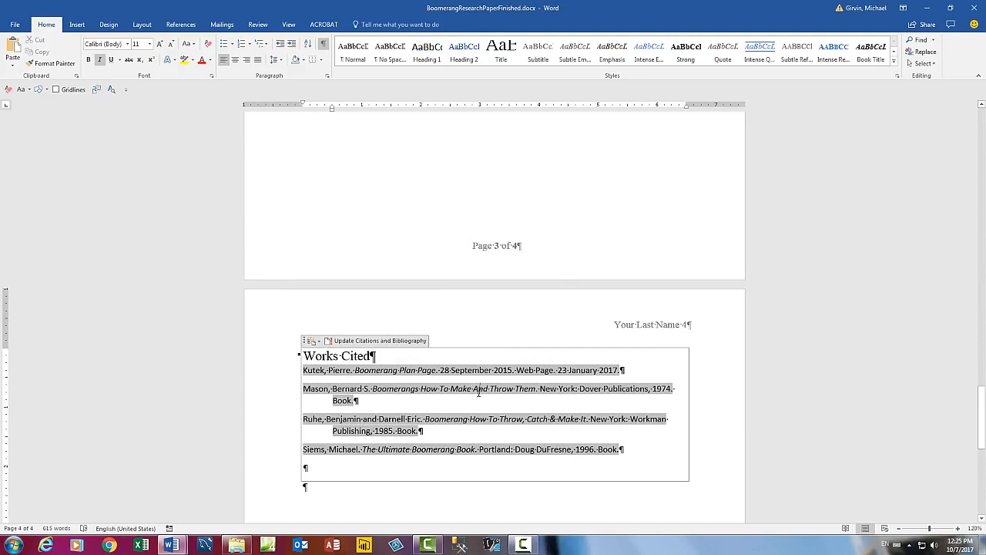
pyautogui.rightClick(487, 392)
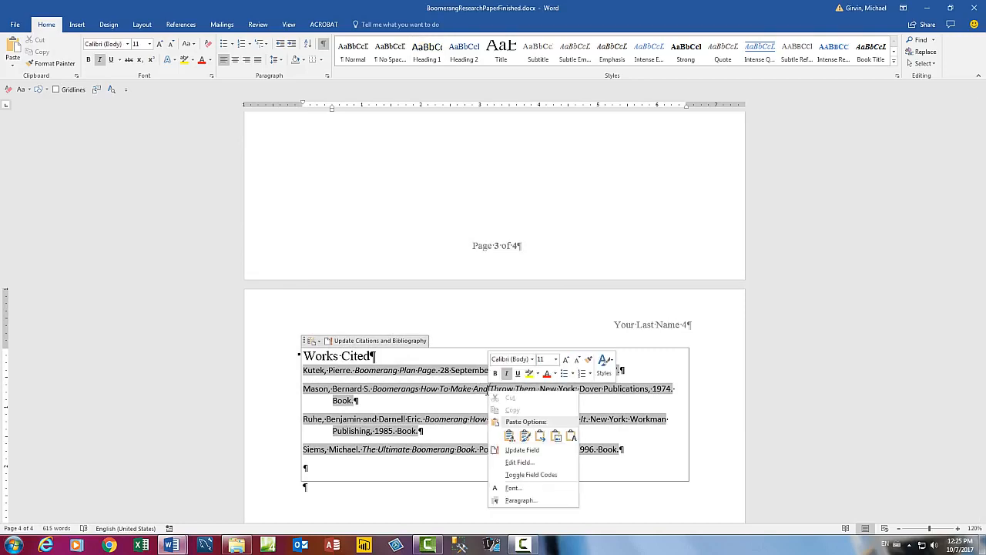
pyautogui.rightClick(460, 370)
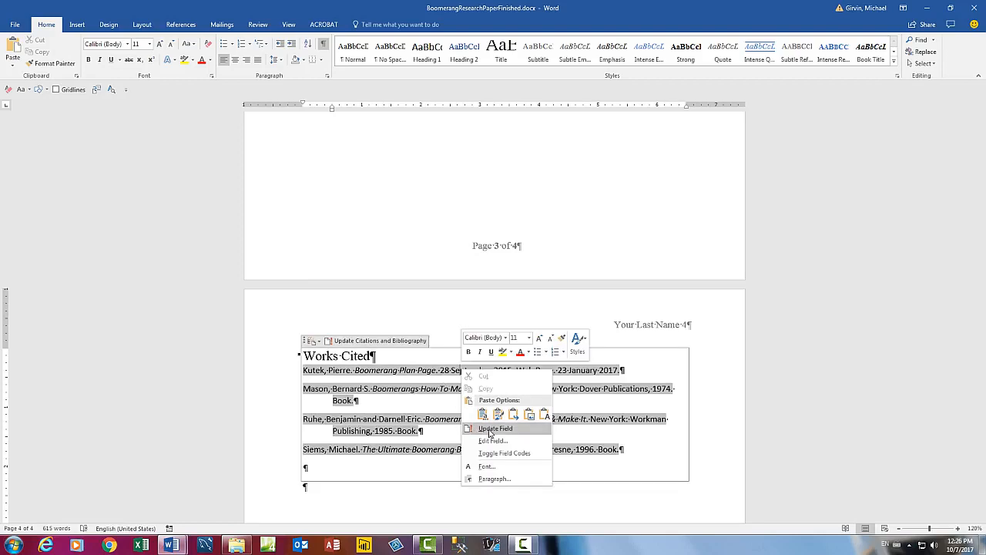
pyautogui.click(438, 395)
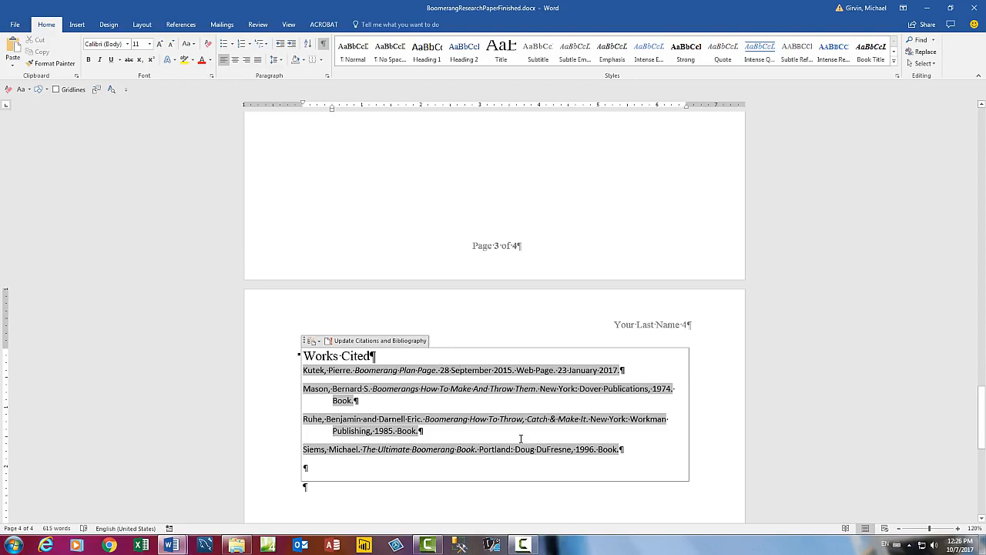
pyautogui.doubleClick(672, 330)
pyautogui.click(685, 327)
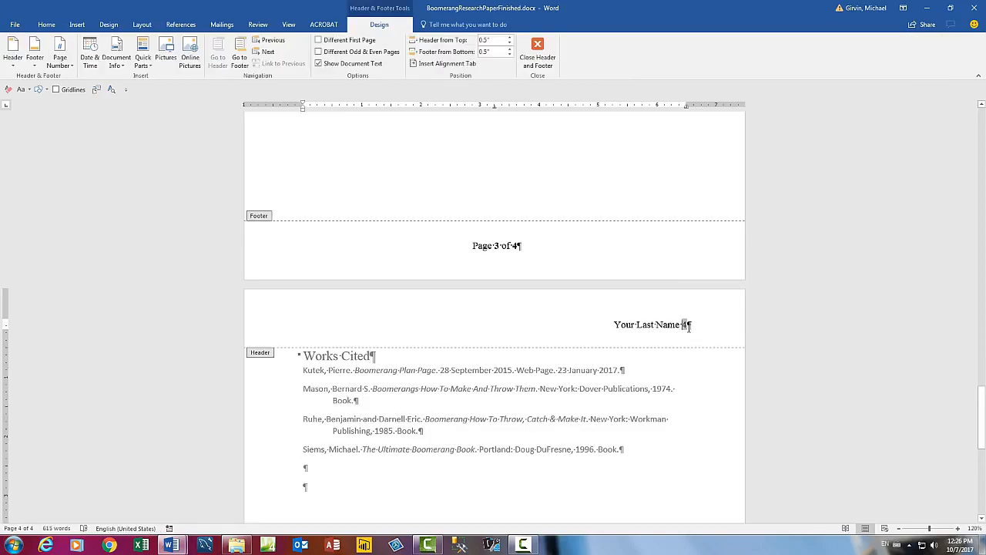
pyautogui.click(488, 246)
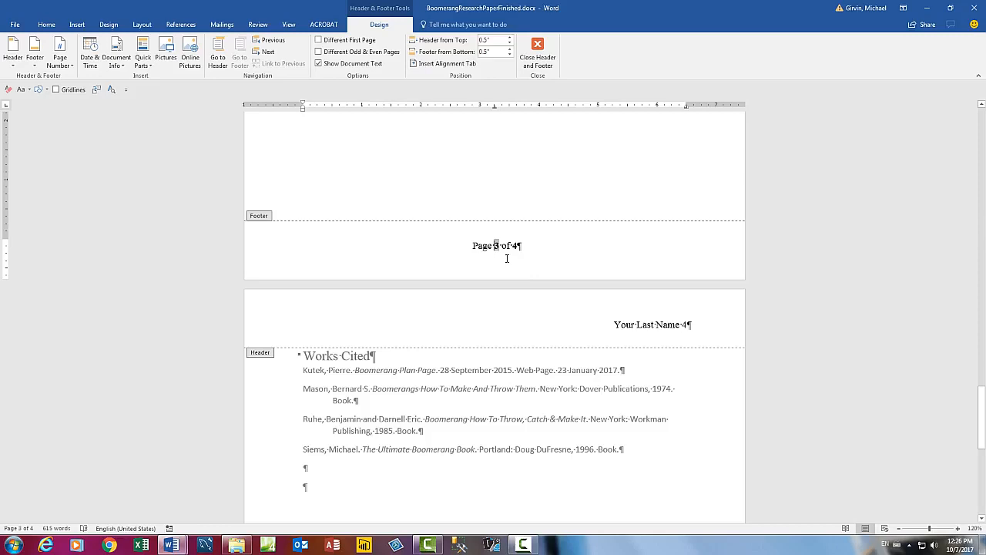
pyautogui.press('Escape')
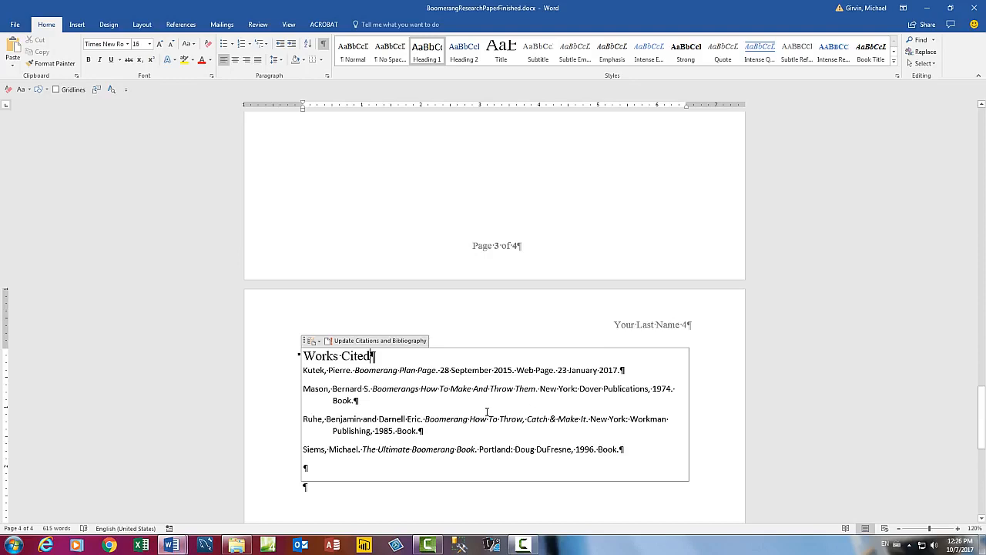
pyautogui.hotkey('alt', 'F9')
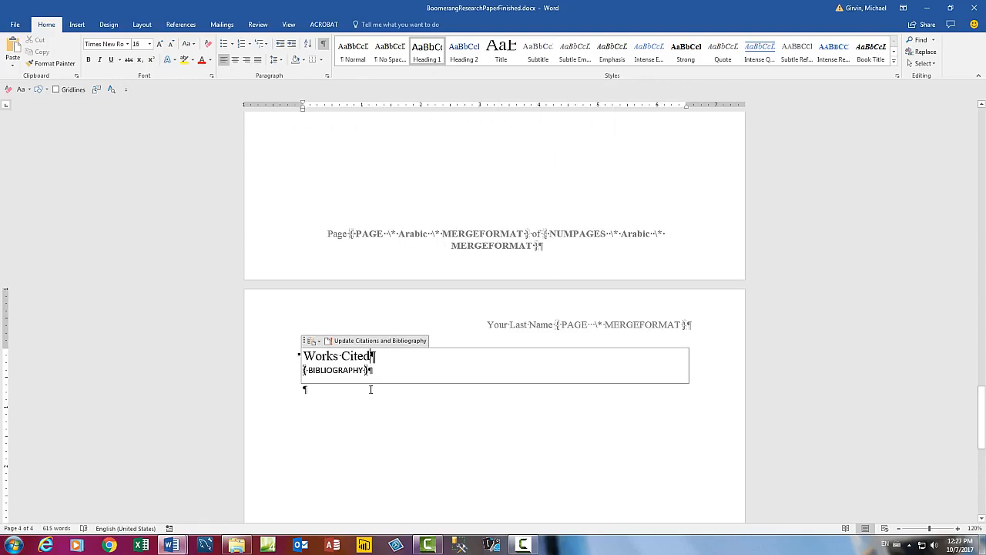
pyautogui.hotkey('alt', 'F9')
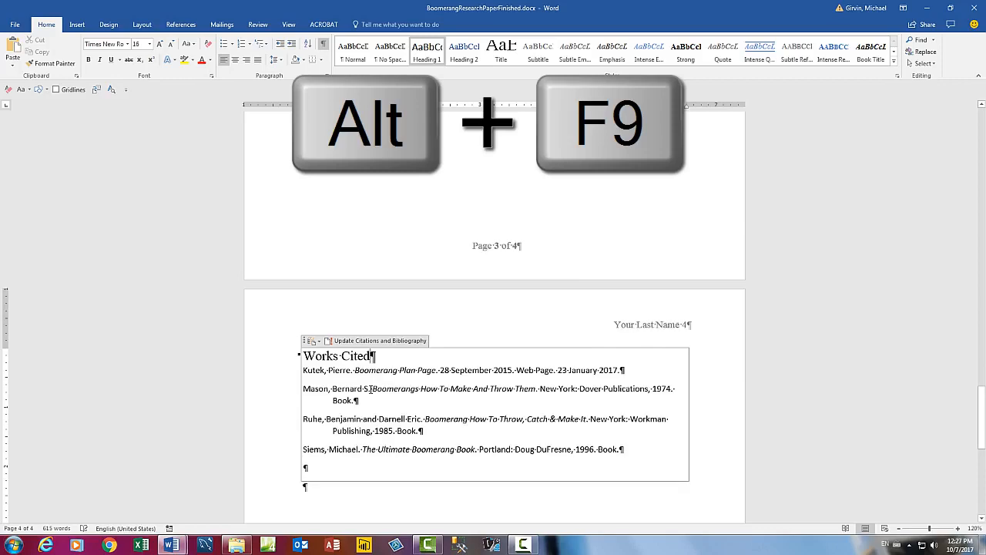
pyautogui.hotkey('alt', 'F9')
pyautogui.hotkey('alt', 'F9')
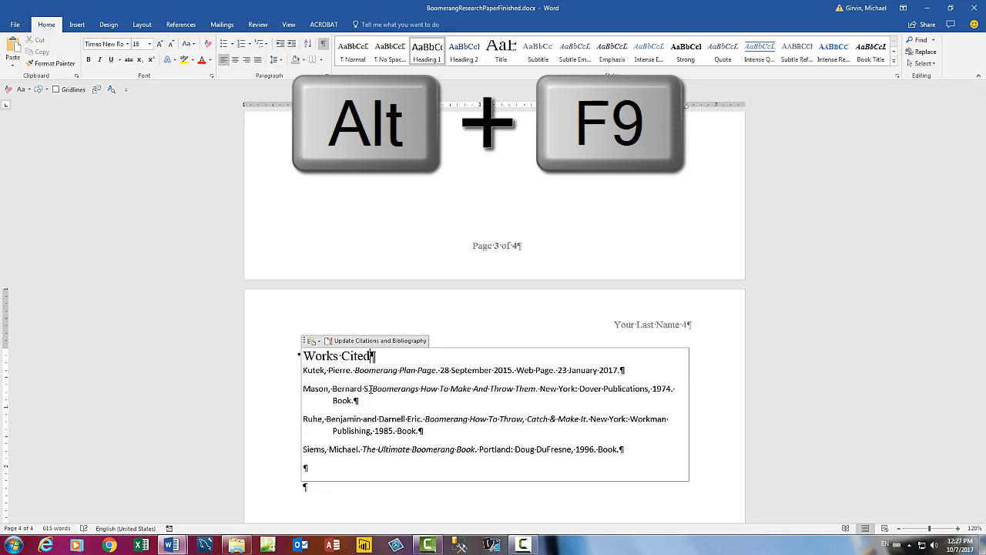
pyautogui.hotkey('alt', 'F9')
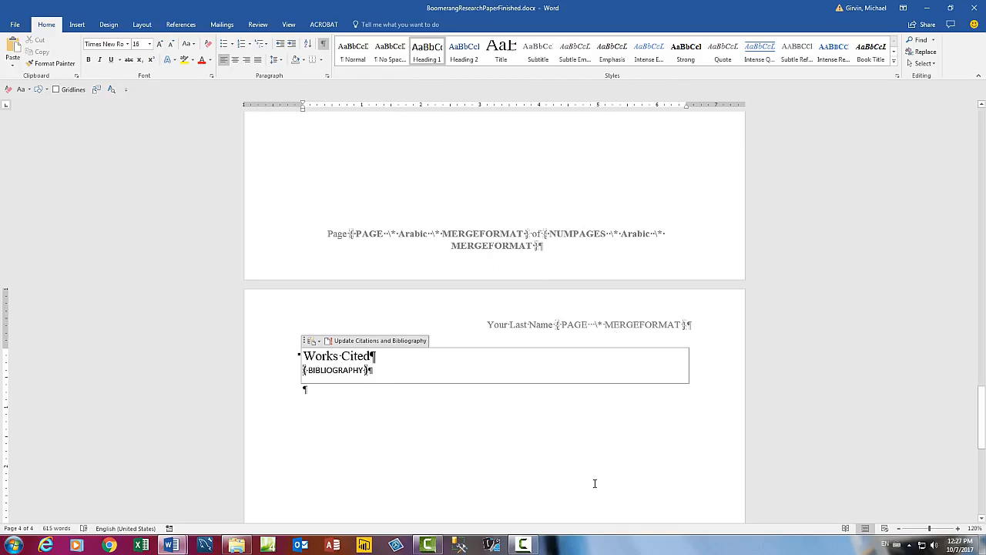
pyautogui.hotkey('alt', 'F9')
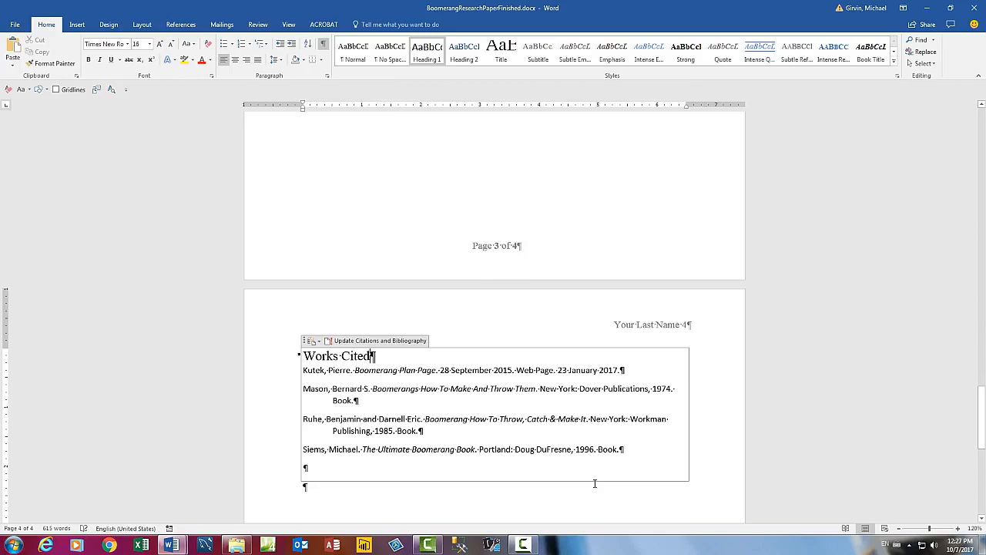
# Step: Open the Bibliography style for modification from the full styles list
pyautogui.rightClick(494, 389)
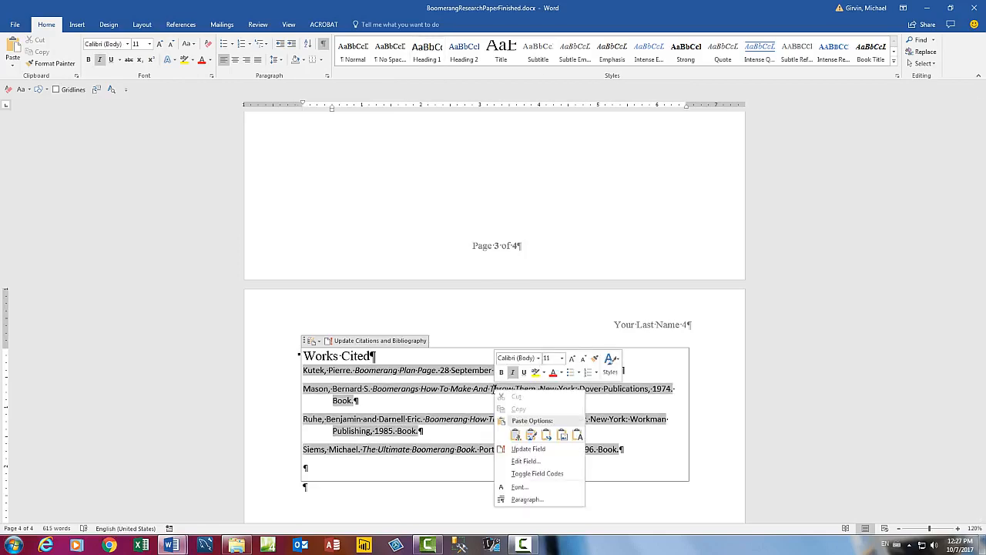
pyautogui.click(494, 388)
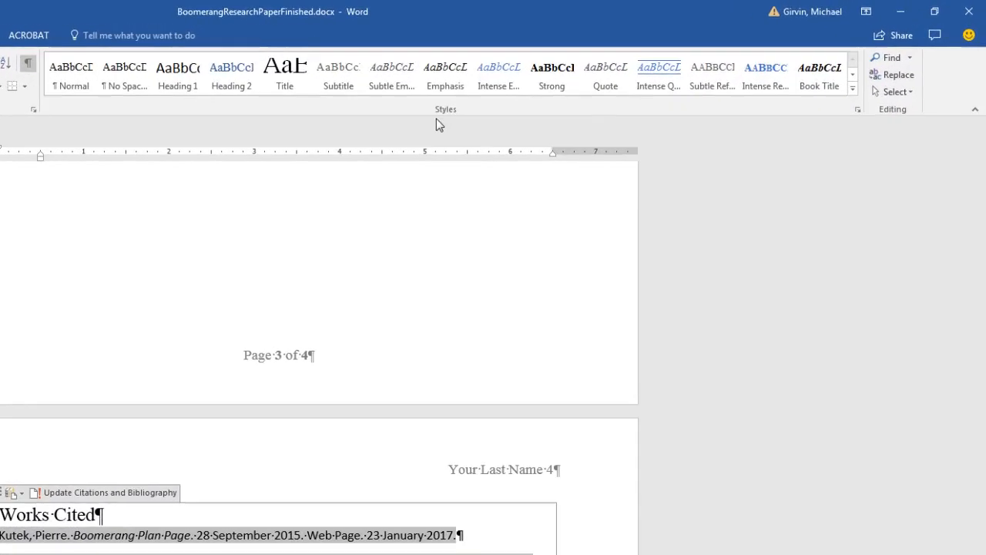
pyautogui.click(852, 89)
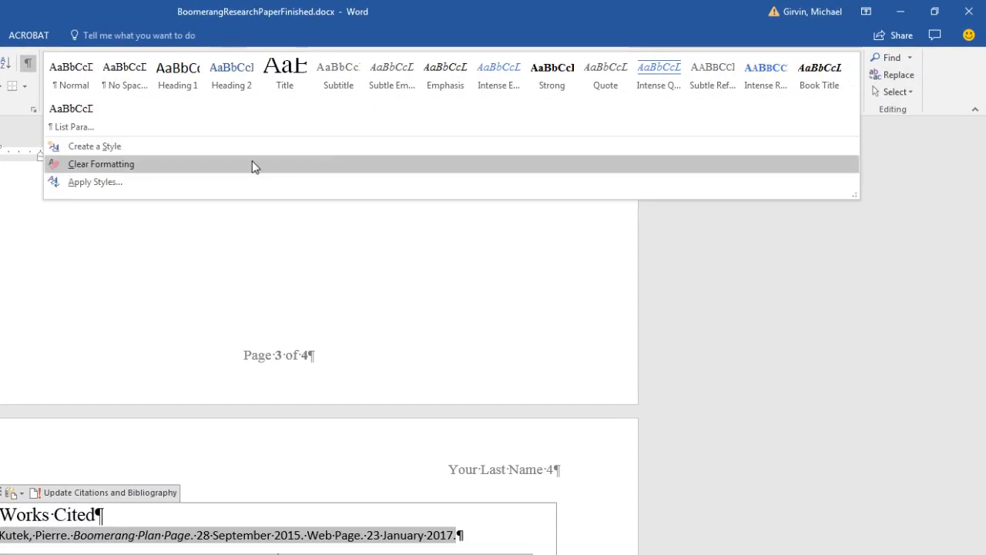
pyautogui.click(953, 142)
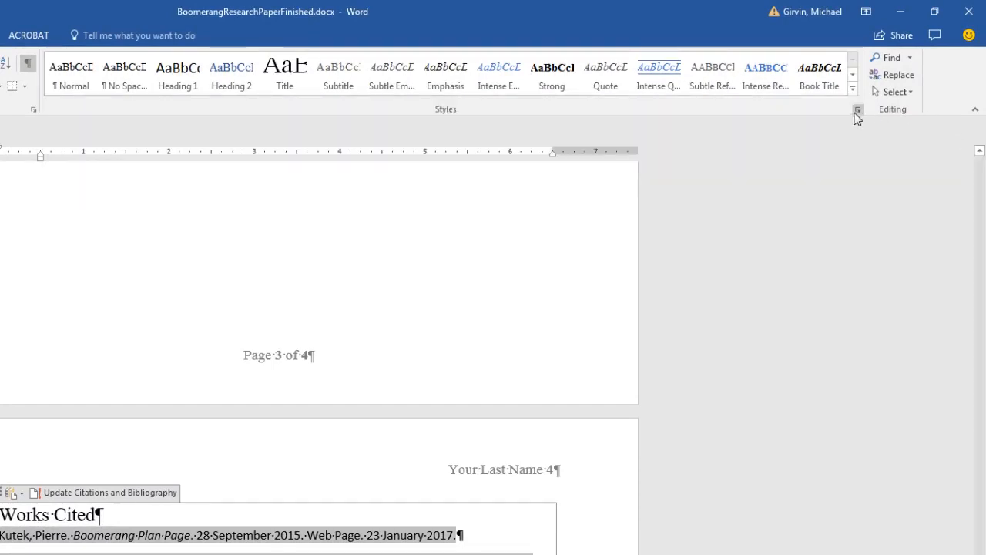
pyautogui.click(859, 112)
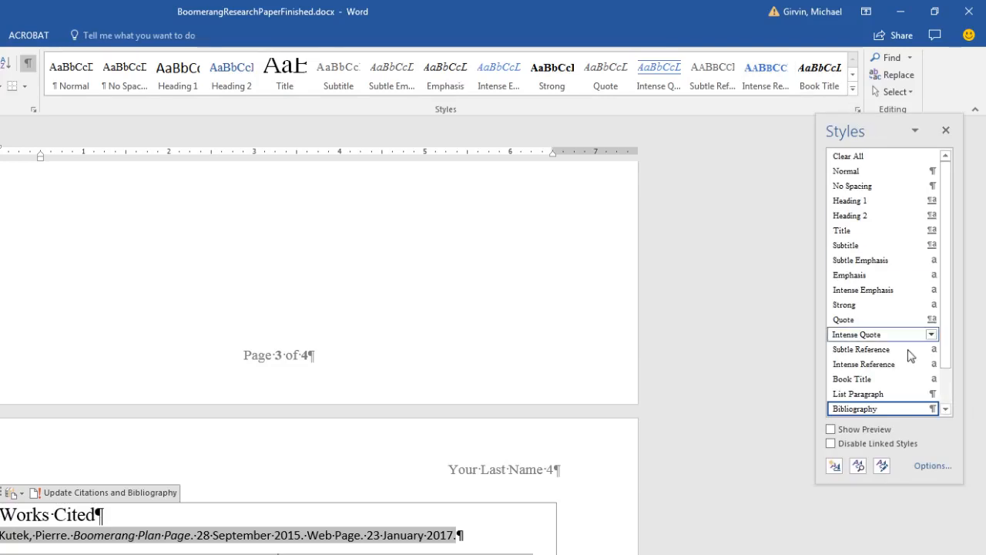
pyautogui.click(931, 409)
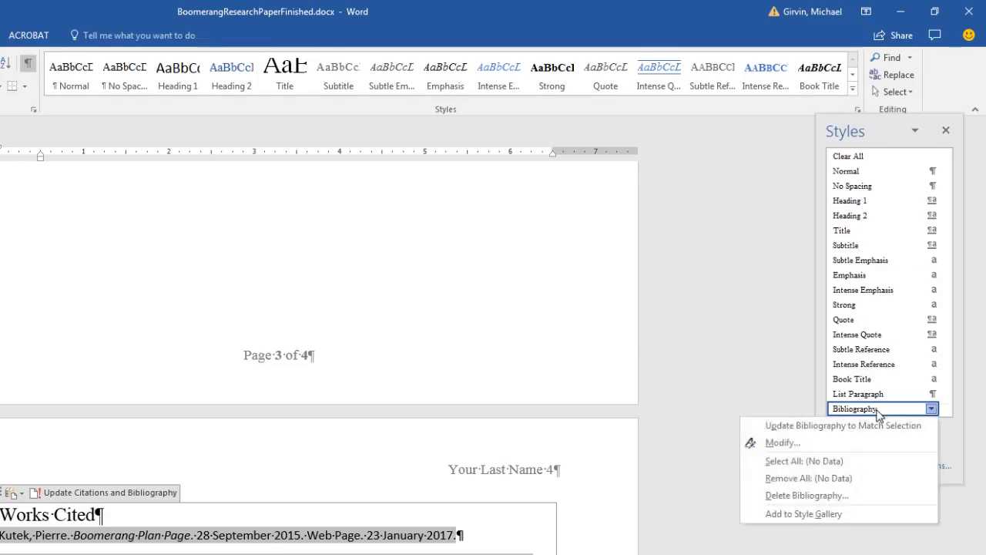
pyautogui.click(794, 440)
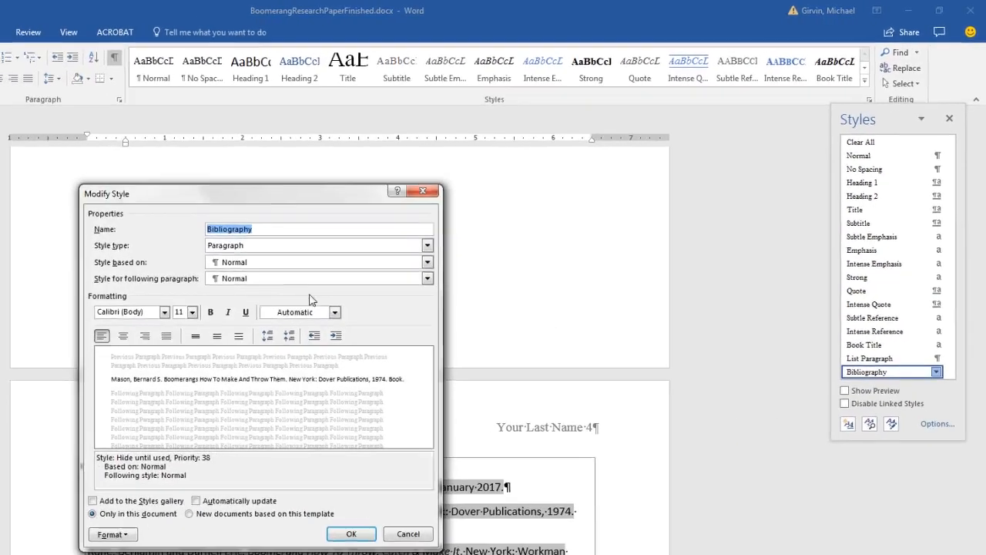
# Step: Set the Bibliography style to Times New Roman 12 pt and confirm
pyautogui.click(126, 337)
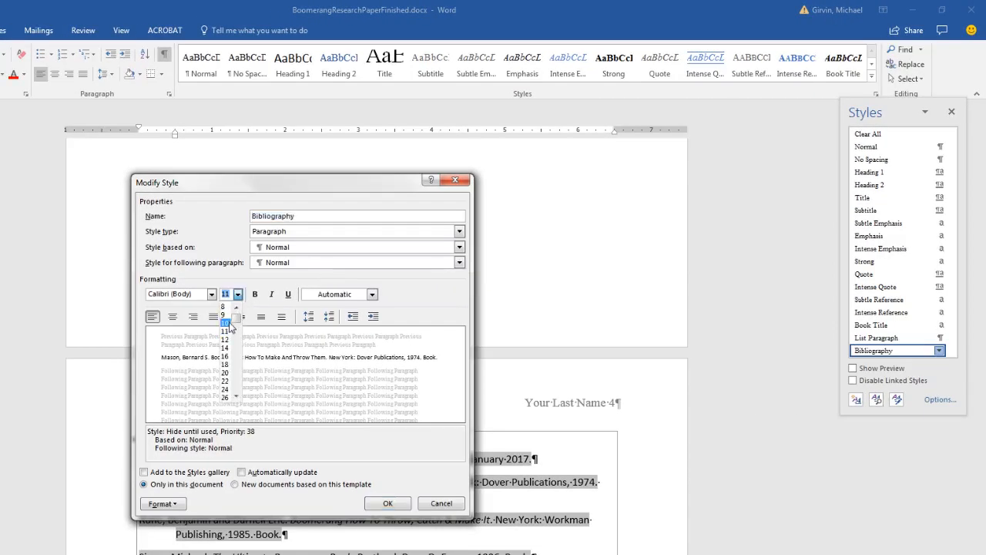
pyautogui.click(224, 339)
pyautogui.click(212, 294)
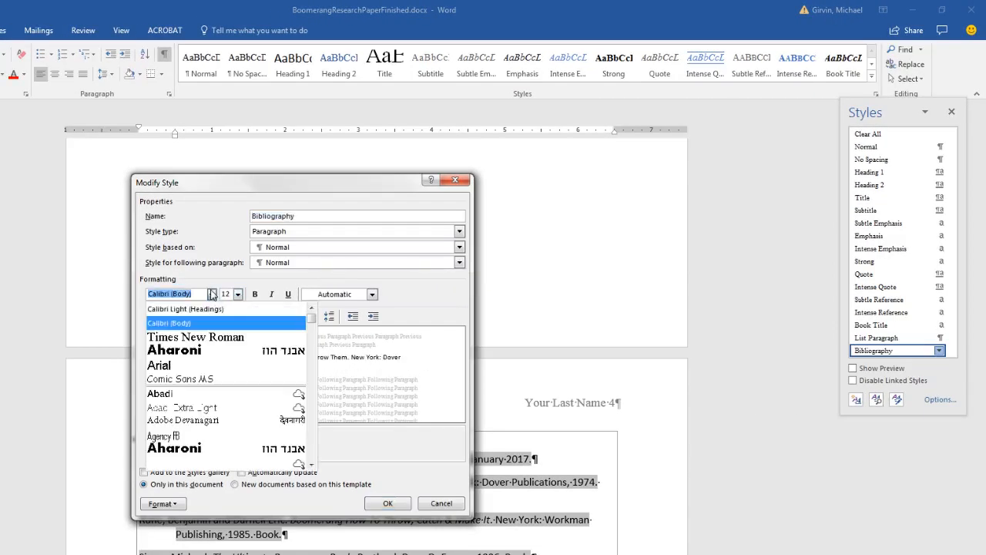
pyautogui.click(228, 325)
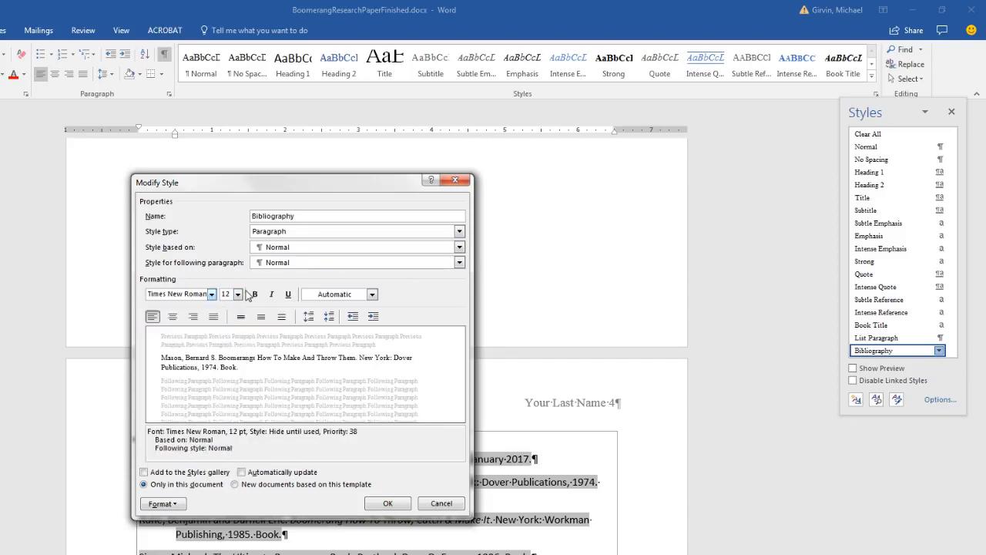
pyautogui.click(389, 503)
pyautogui.click(317, 537)
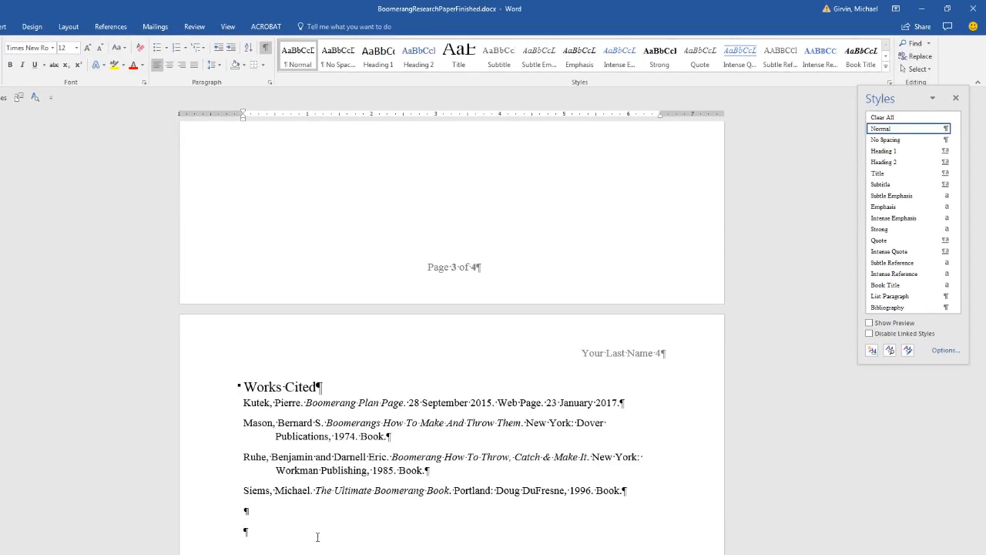
# Step: Save the paper and check its start and end, returning toward page 3
pyautogui.hotkey('ctrl', 's')
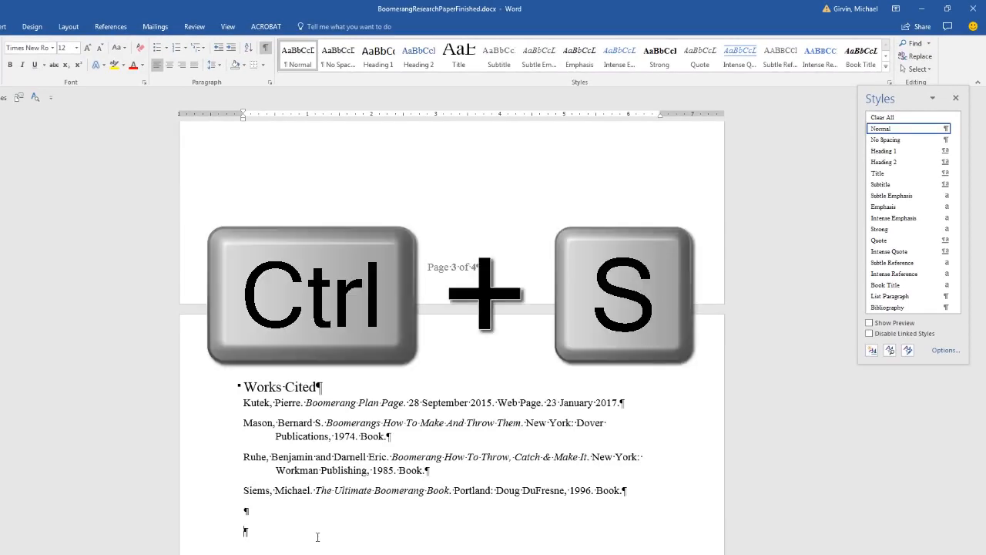
pyautogui.hotkey('ctrl', 'Home')
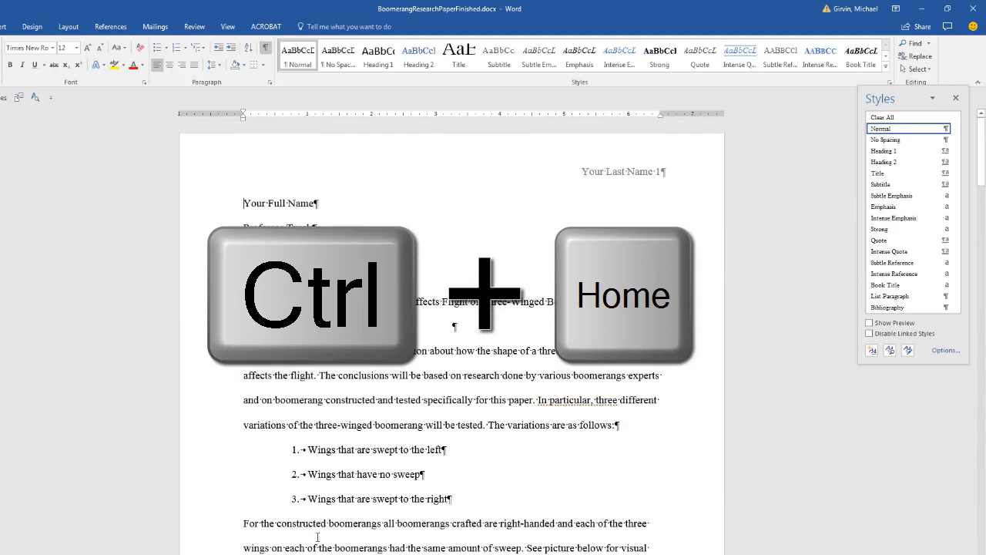
pyautogui.hotkey('ctrl', 'End')
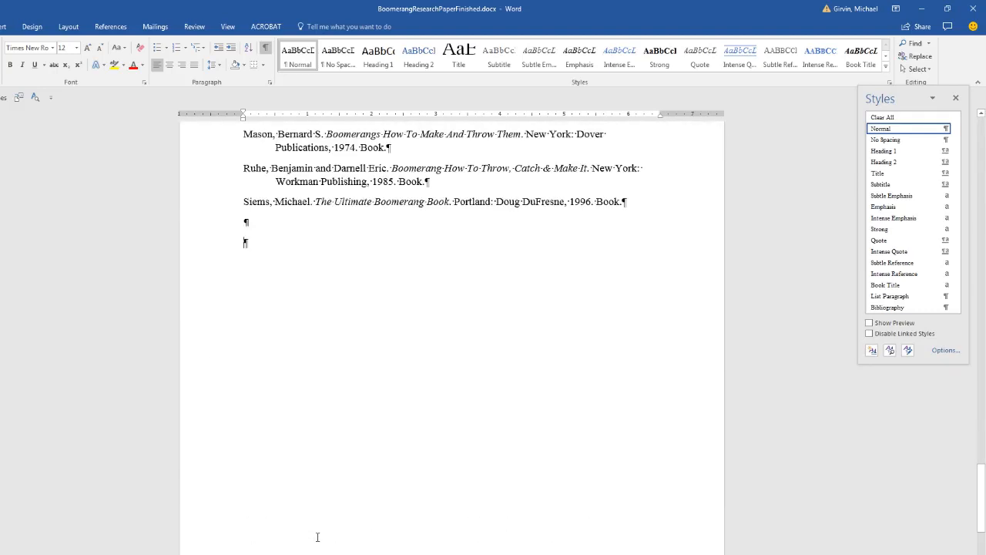
pyautogui.scroll(2, 316, 537)
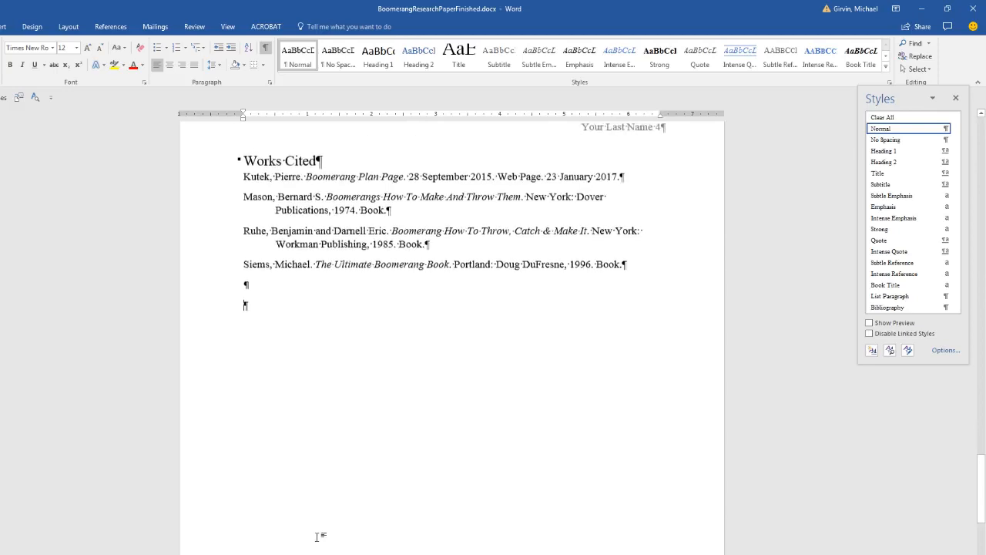
pyautogui.scroll(10, 316, 537)
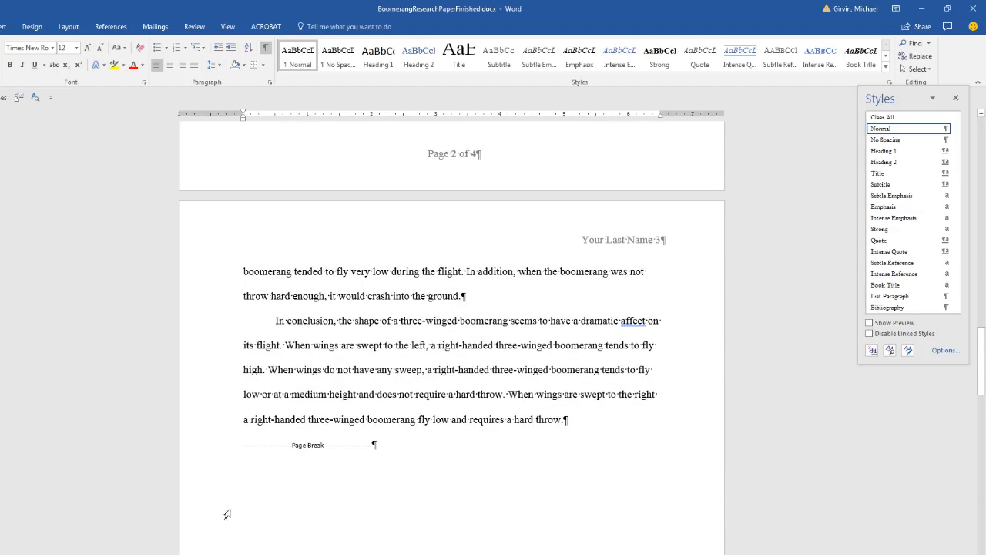
# Step: Select 'three-winged' in the conclusion and close the Styles pane
pyautogui.moveTo(400, 322); pyautogui.dragTo(458, 315)
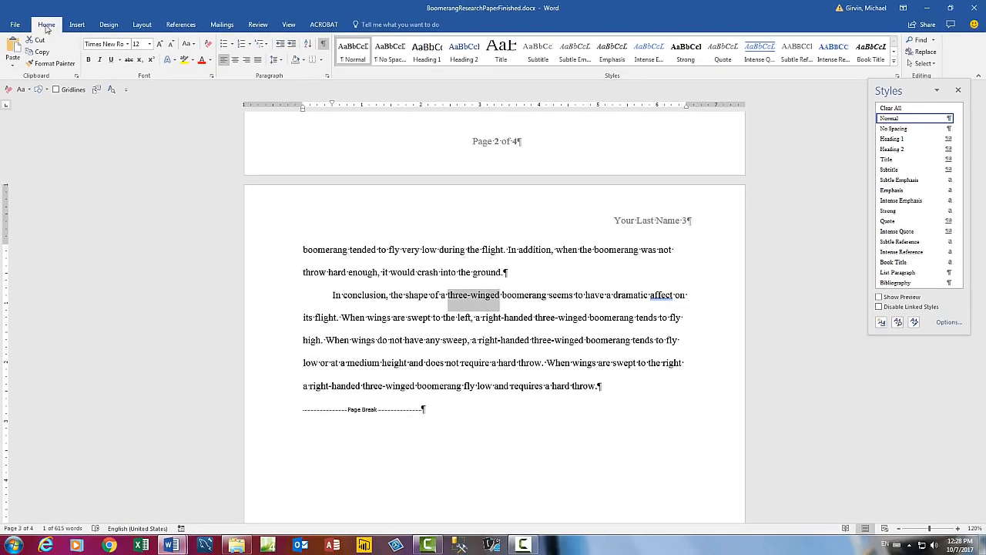
pyautogui.click(958, 90)
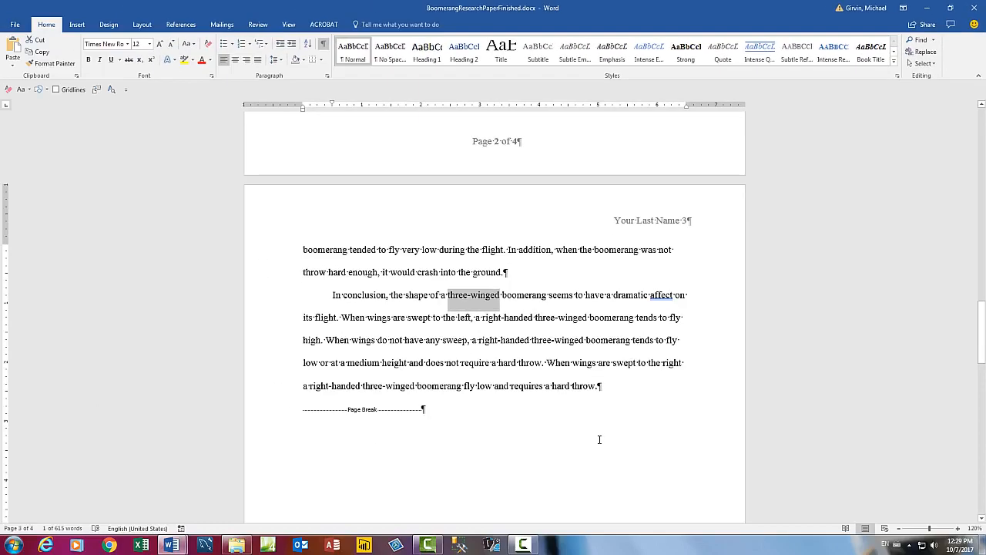
# Step: Search the paper for 'three-winged', finding 13 matches, and go to the first one
pyautogui.hotkey('ctrl', 'f')
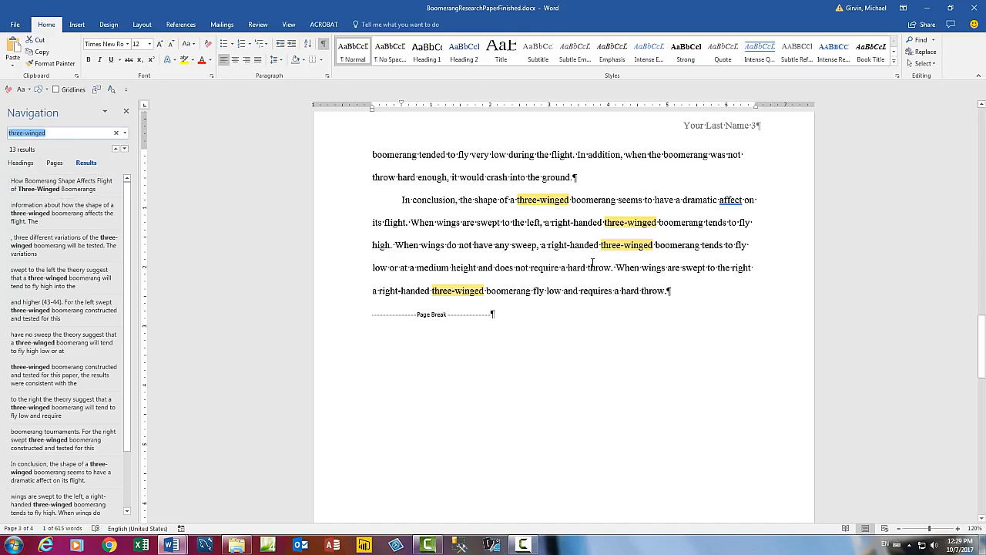
pyautogui.click(30, 195)
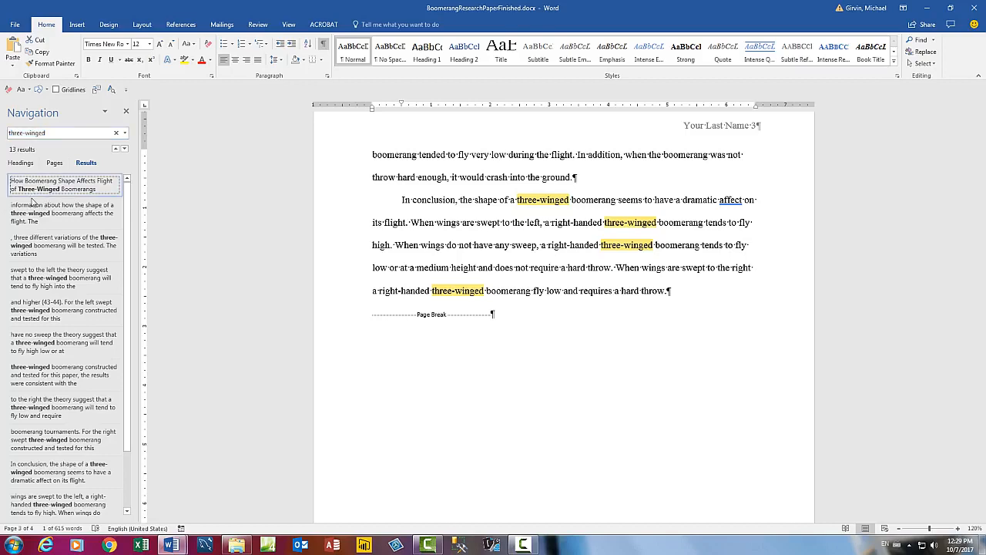
pyautogui.scroll(-3, 513, 334)
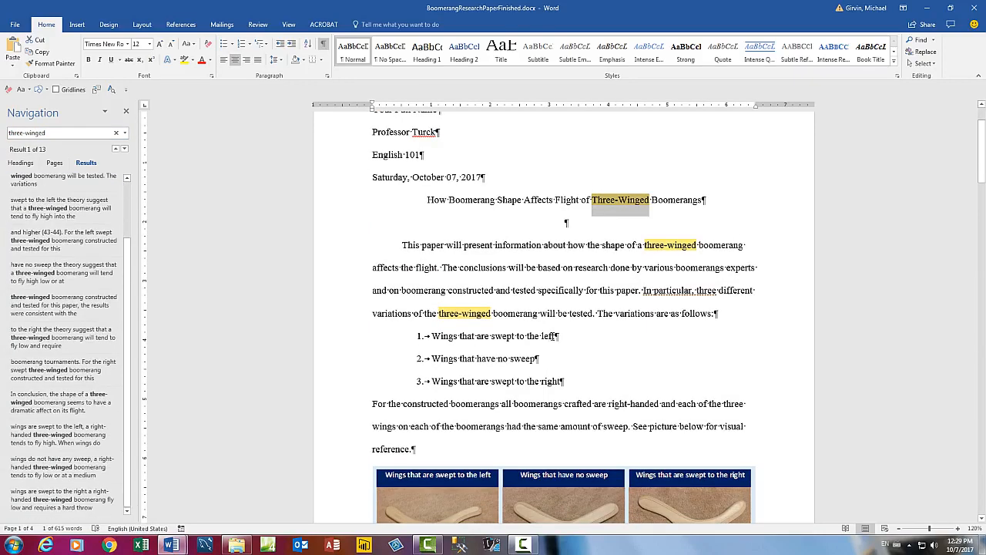
pyautogui.moveTo(982, 154); pyautogui.dragTo(983, 262)
pyautogui.moveTo(984, 329); pyautogui.dragTo(983, 339)
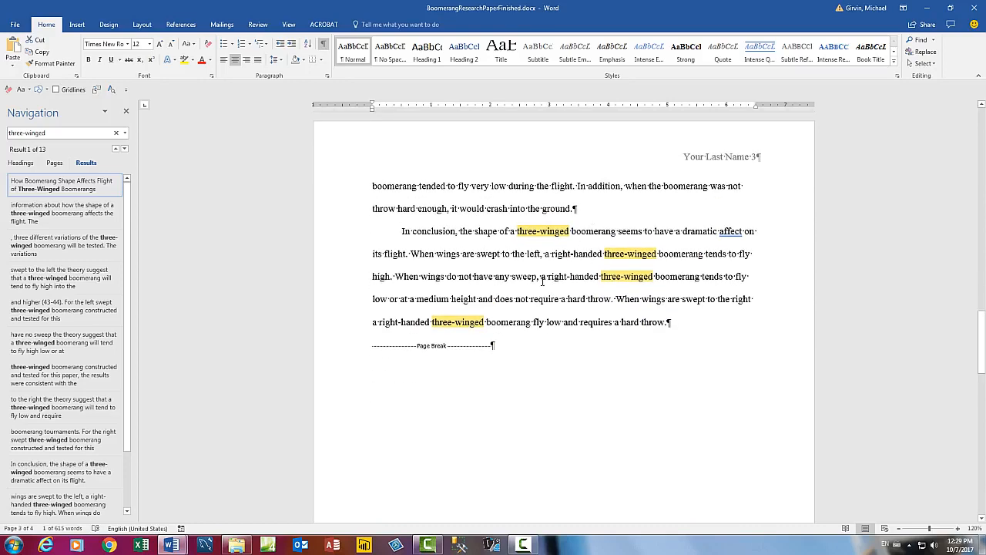
pyautogui.moveTo(983, 343)
pyautogui.mouseDown()
pyautogui.moveTo(984, 424)
pyautogui.moveTo(984, 333)
pyautogui.mouseUp()
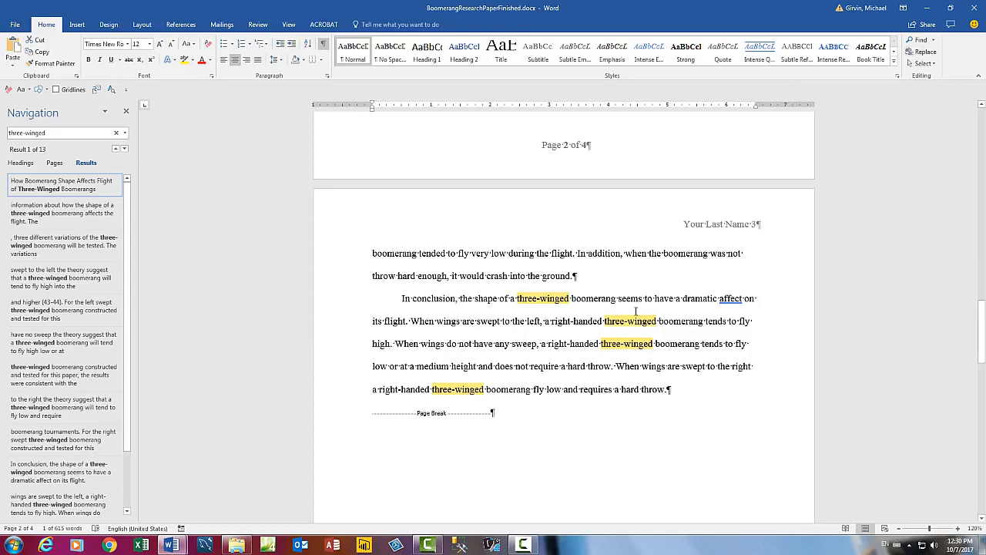
# Step: In Find and Replace, enter 'three winged' as the replacement for 'three-winged'
pyautogui.hotkey('ctrl', 'h')
pyautogui.hotkey('ctrl', 'c')
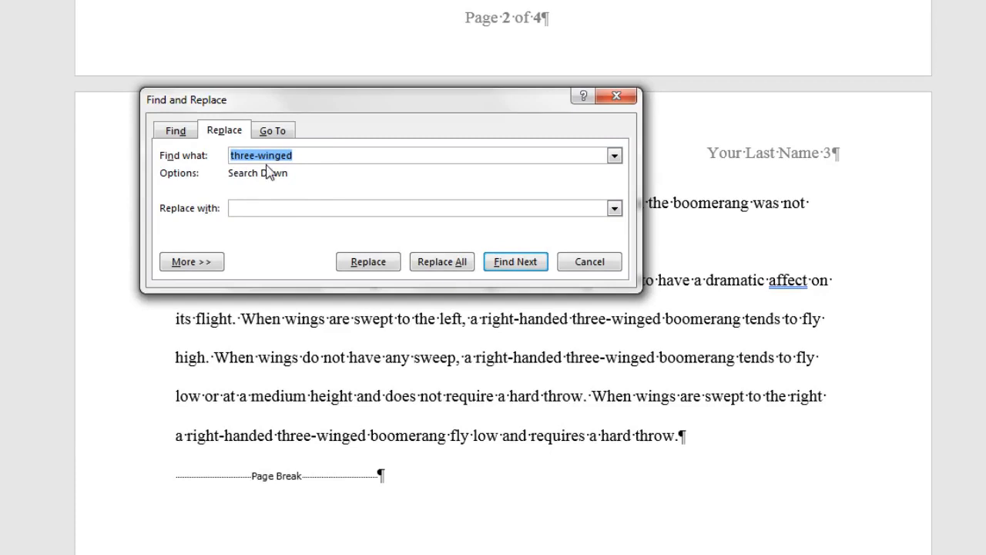
pyautogui.click(261, 211)
pyautogui.hotkey('ctrl', 'v')
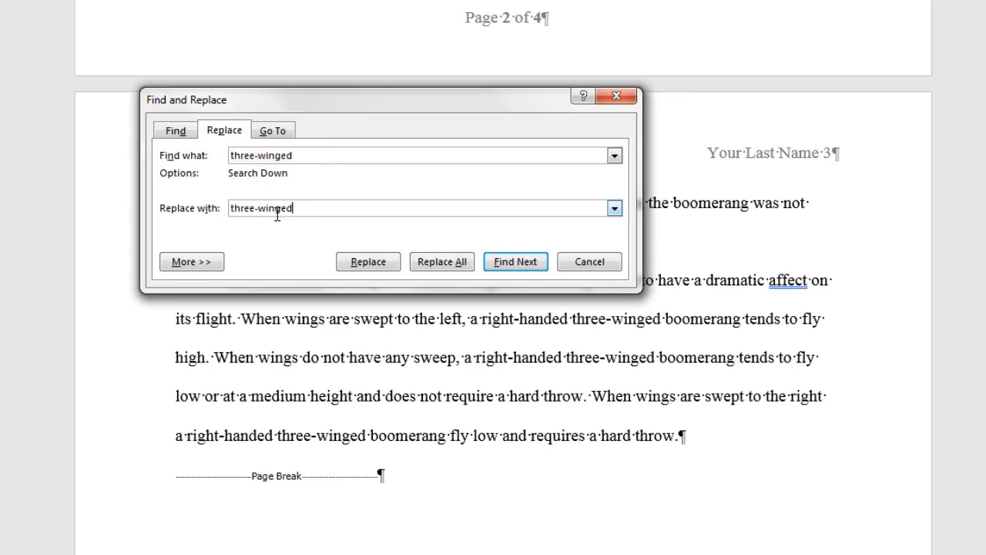
pyautogui.click(261, 211)
pyautogui.press('BackSpace')
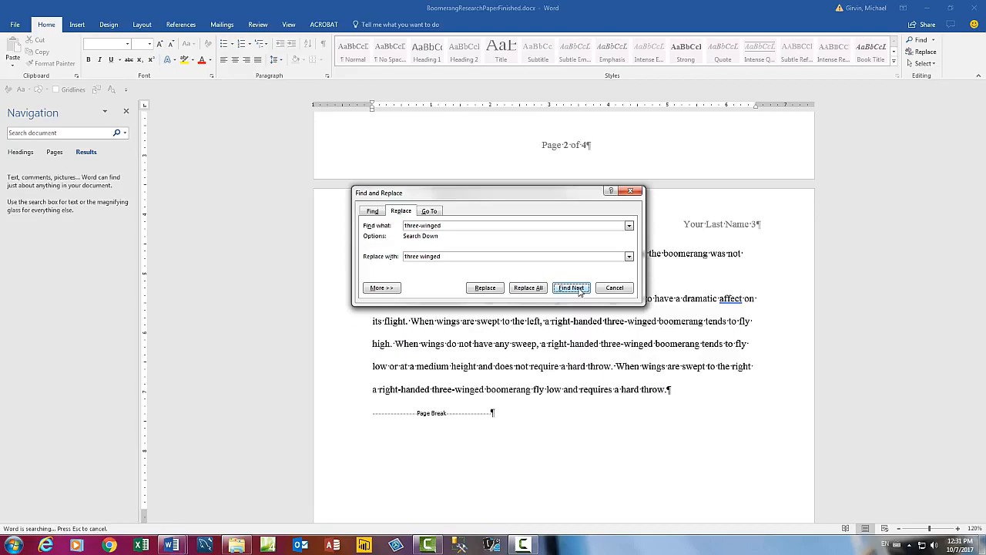
# Step: Step through several matches without replacing, then close and jump to the document end
pyautogui.click(556, 280)
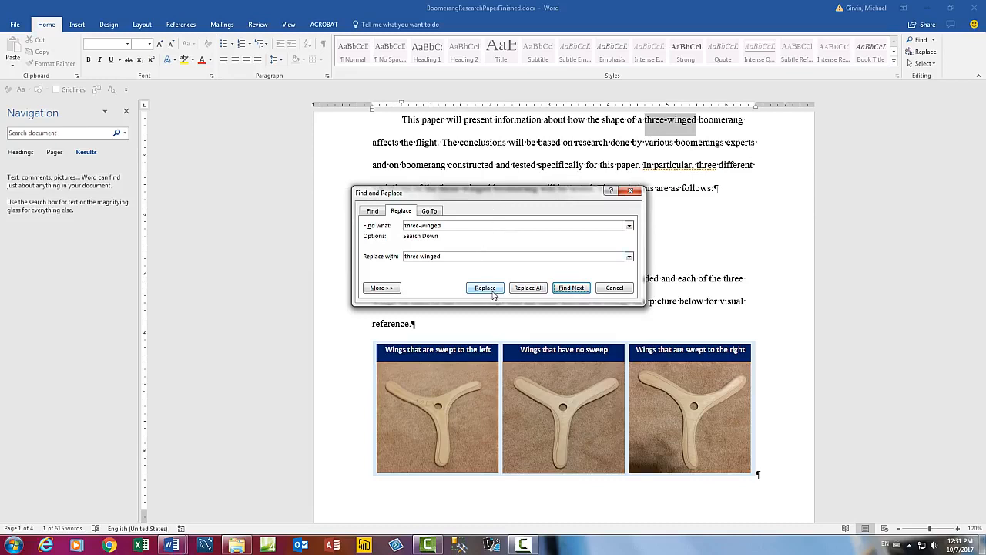
pyautogui.click(583, 290)
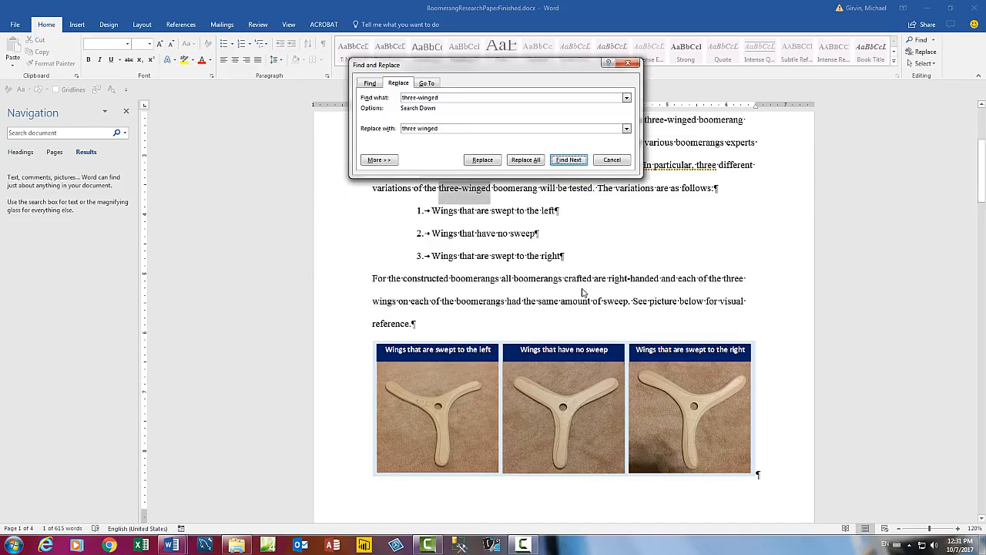
pyautogui.click(569, 160)
pyautogui.moveTo(559, 148); pyautogui.dragTo(643, 229)
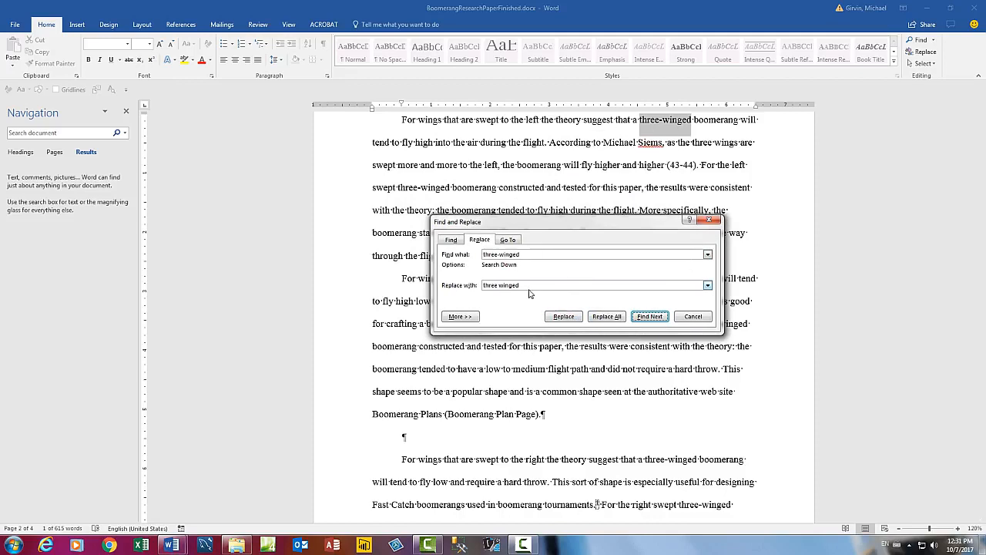
pyautogui.press('Escape')
pyautogui.hotkey('ctrl', 'End')
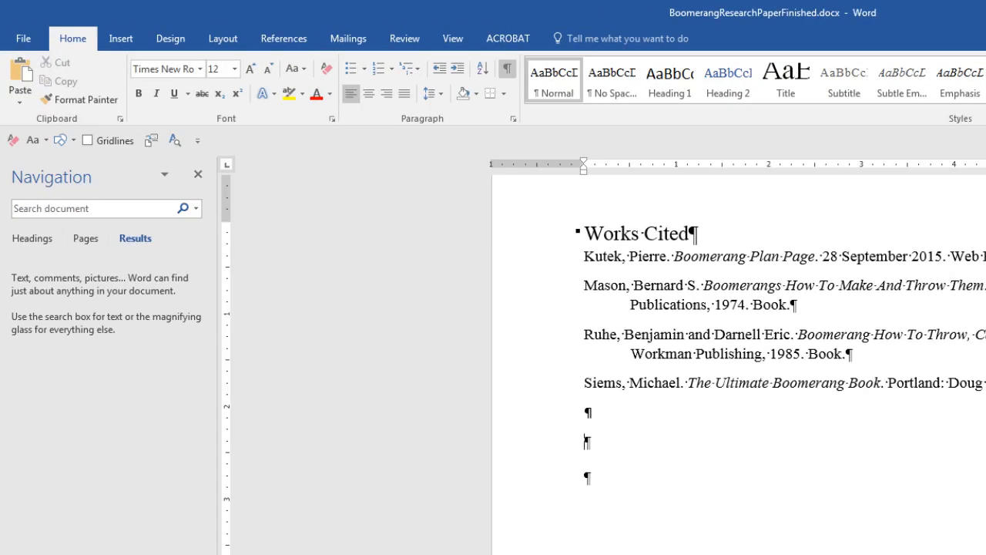
# Step: Type 'teh' (AutoCorrected to 'The') and 'Highline College' on new lines, then select 'Highline College'
pyautogui.write('teh')
pyautogui.press('Return')
pyautogui.write('Highline College')
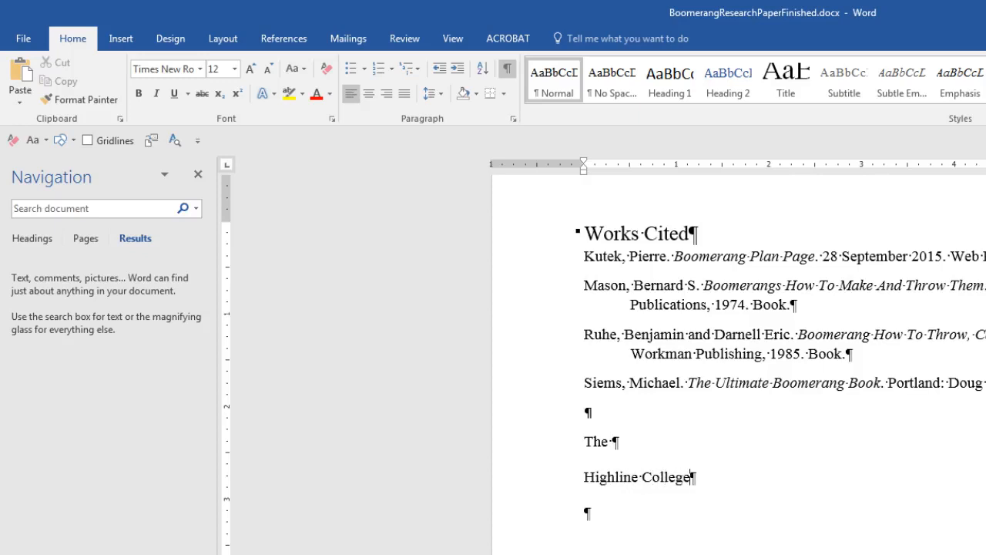
pyautogui.press('Return')
pyautogui.moveTo(585, 478)
pyautogui.mouseDown()
pyautogui.moveTo(708, 494)
pyautogui.moveTo(693, 488)
pyautogui.mouseUp()
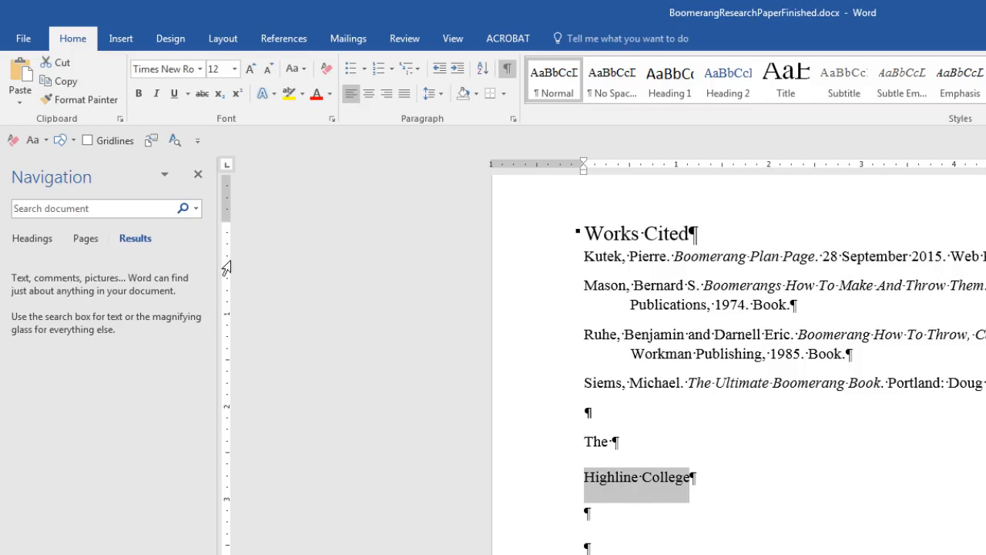
# Step: Add an AutoCorrect entry replacing 'hc' with 'Highline College' via Word Options > Proofing
pyautogui.click(21, 42)
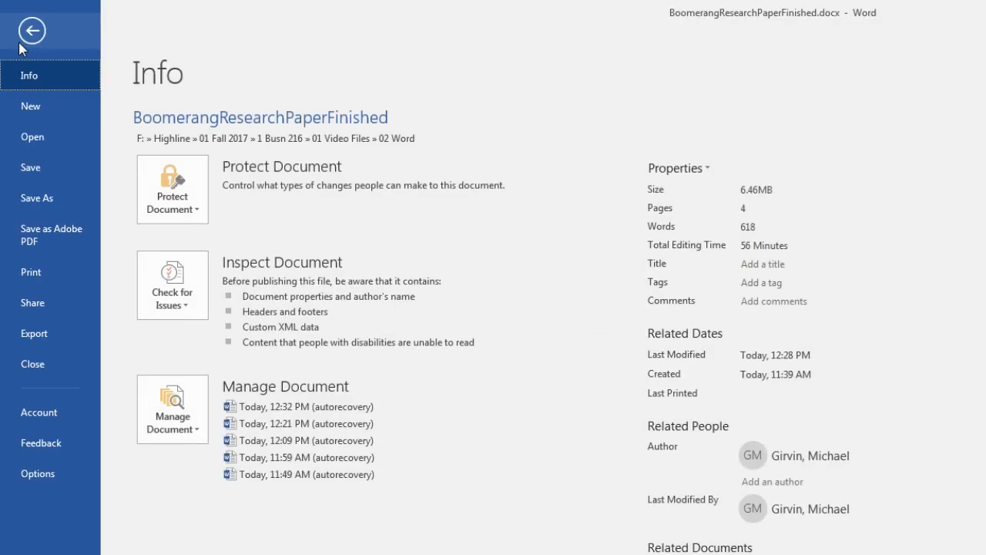
pyautogui.click(57, 477)
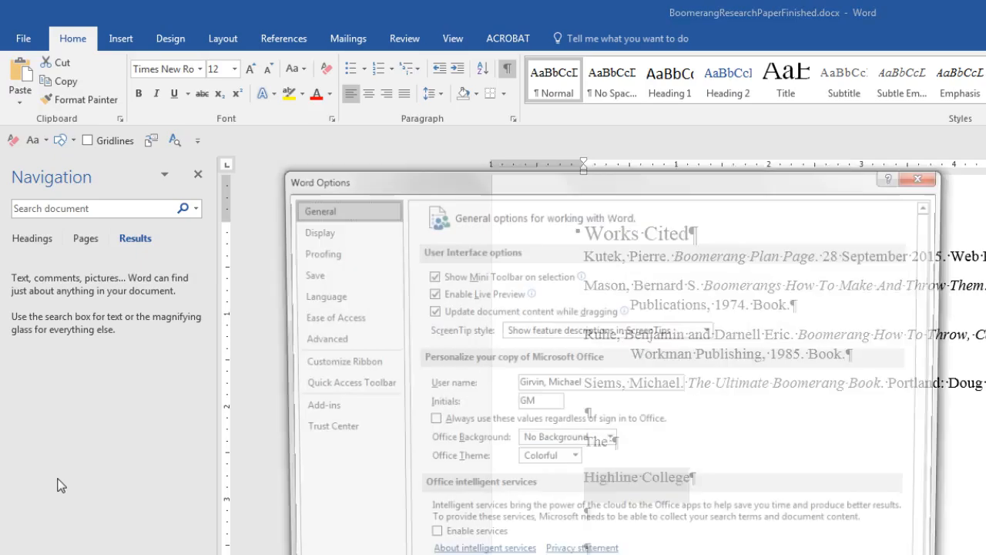
pyautogui.click(316, 253)
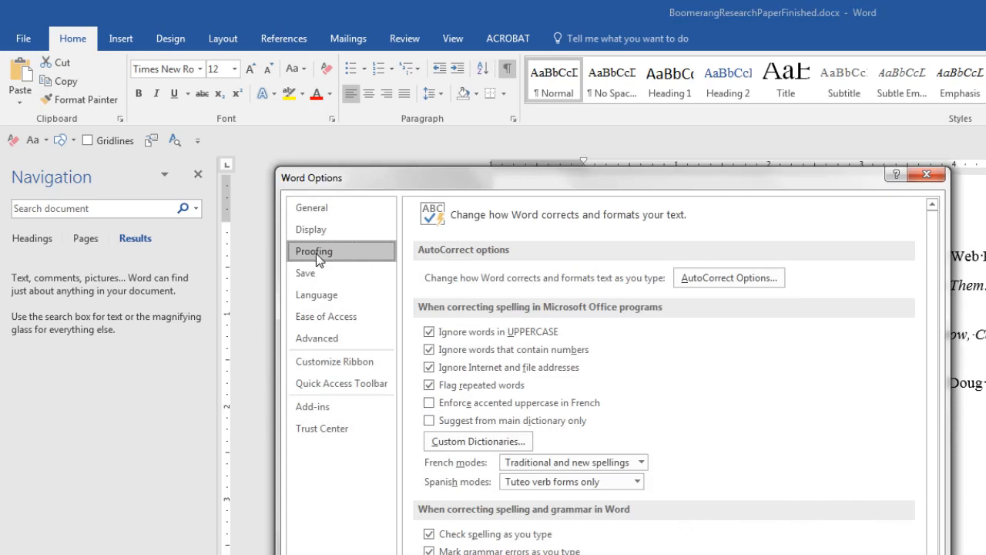
pyautogui.click(738, 277)
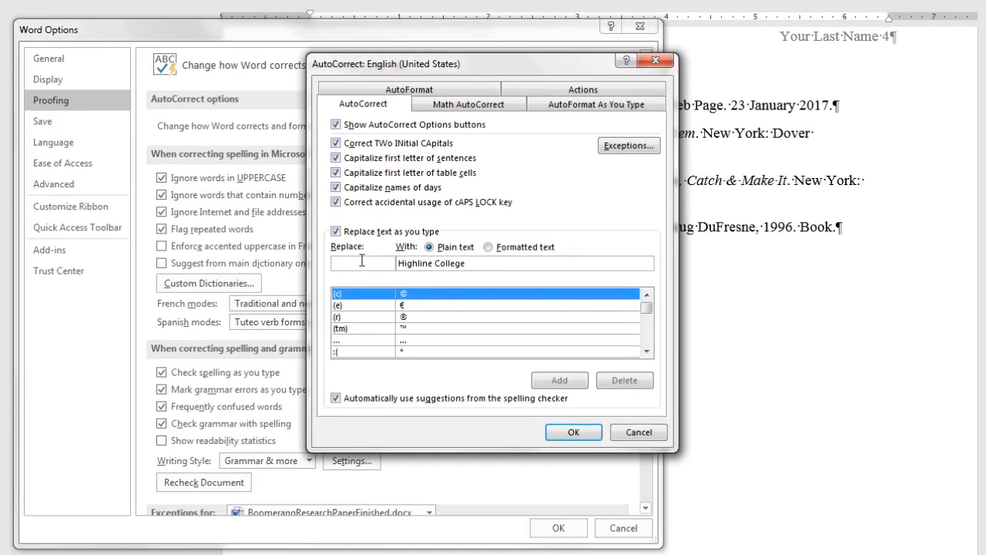
pyautogui.write('hc')
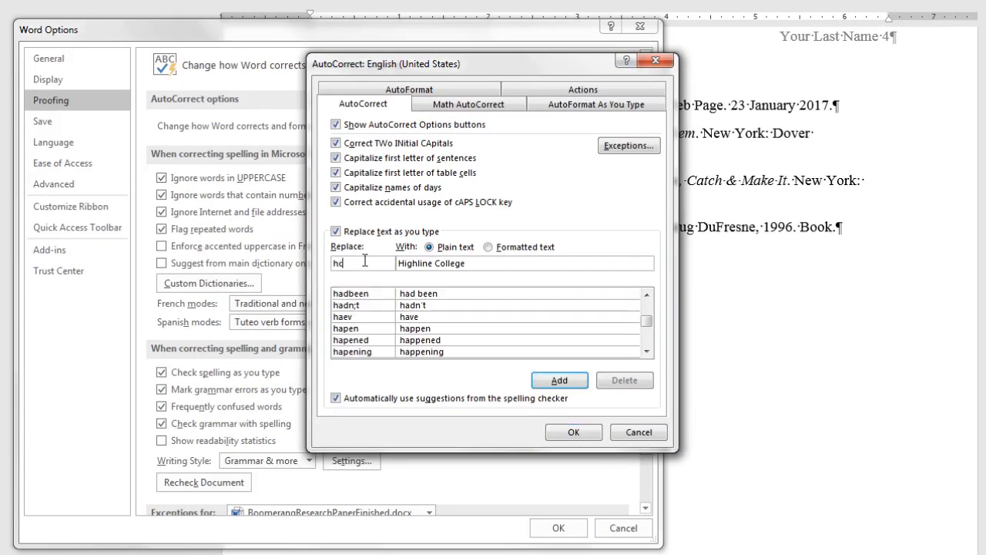
pyautogui.click(558, 381)
pyautogui.click(575, 432)
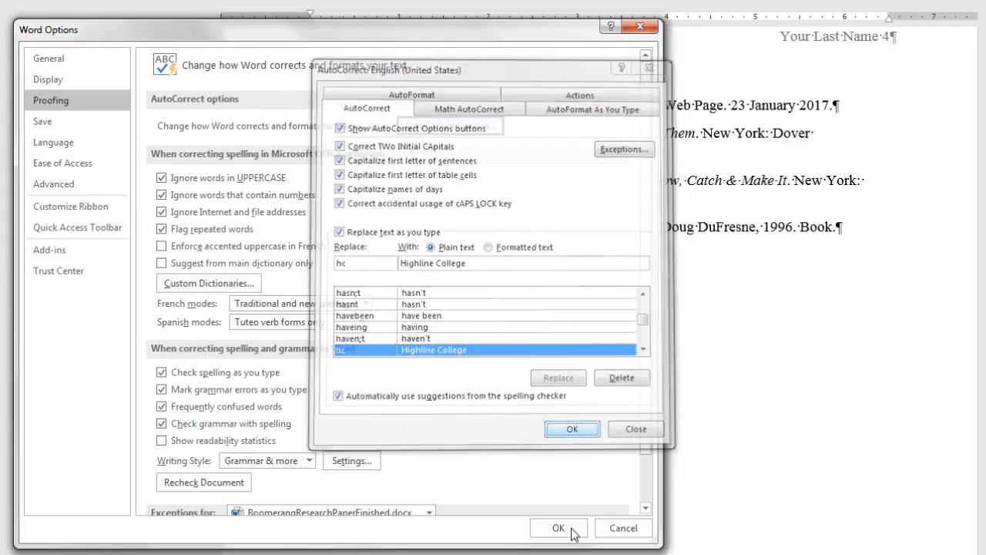
pyautogui.click(568, 527)
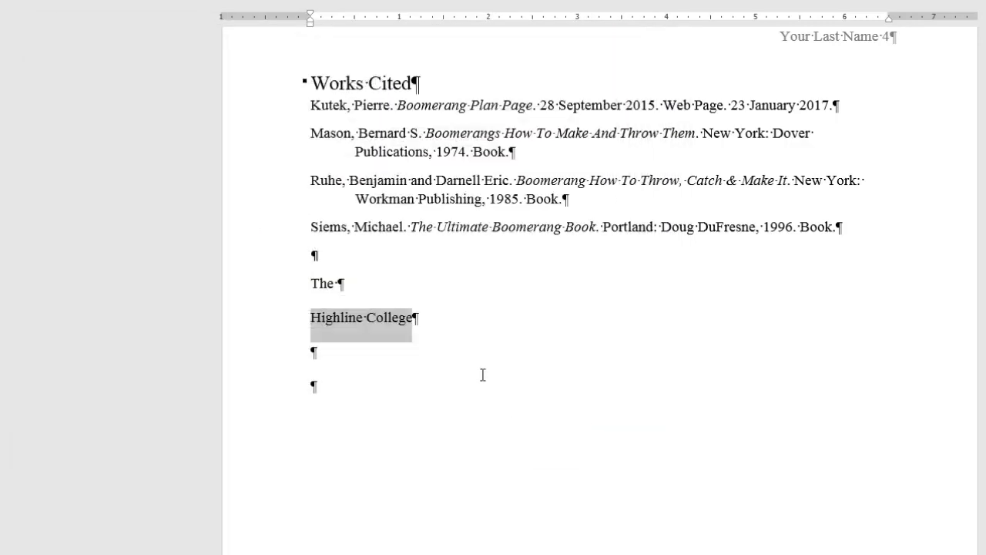
pyautogui.click(369, 356)
# Step: Type hc to expand a second 'Highline College' line, then paste the person's full name below and select it
pyautogui.write('hc')
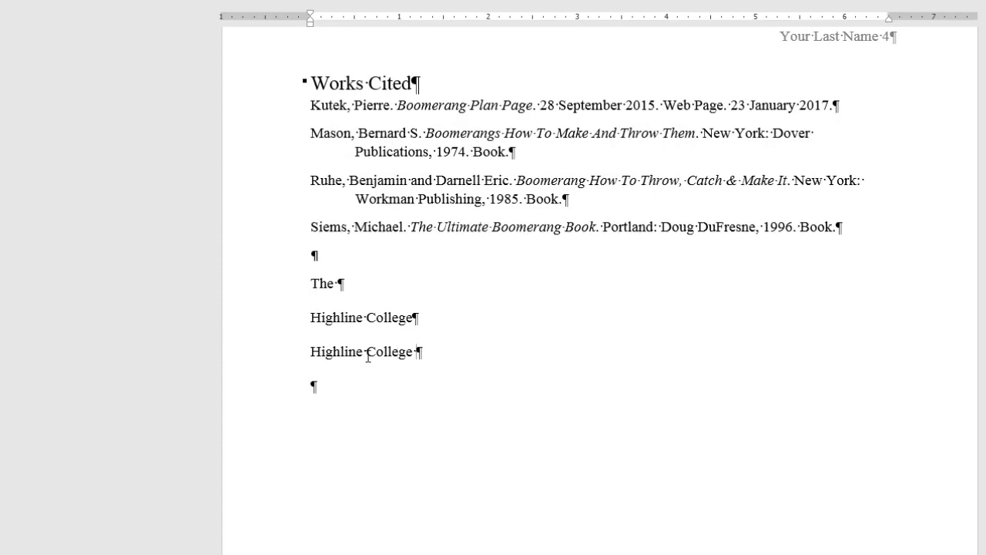
pyautogui.press('Return')
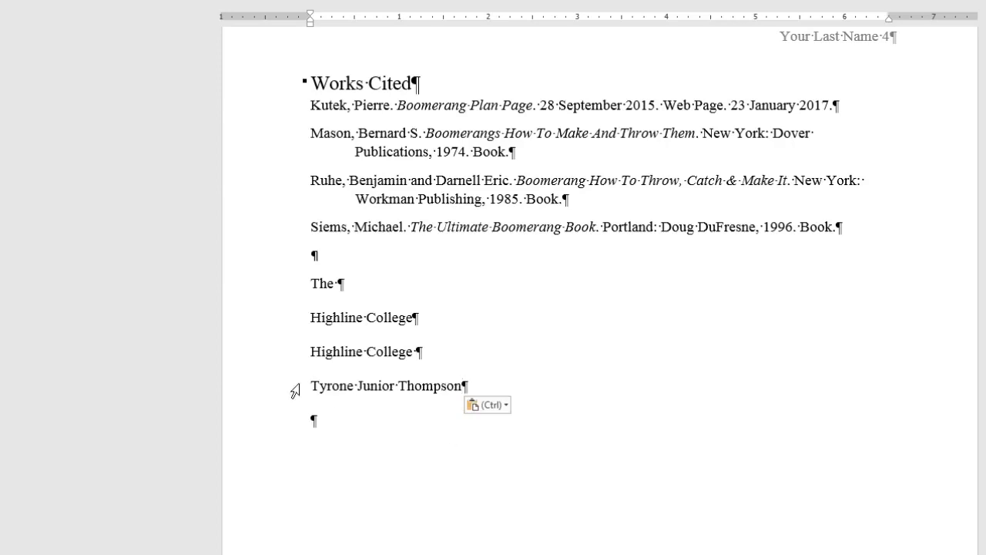
pyautogui.moveTo(312, 378); pyautogui.dragTo(464, 387)
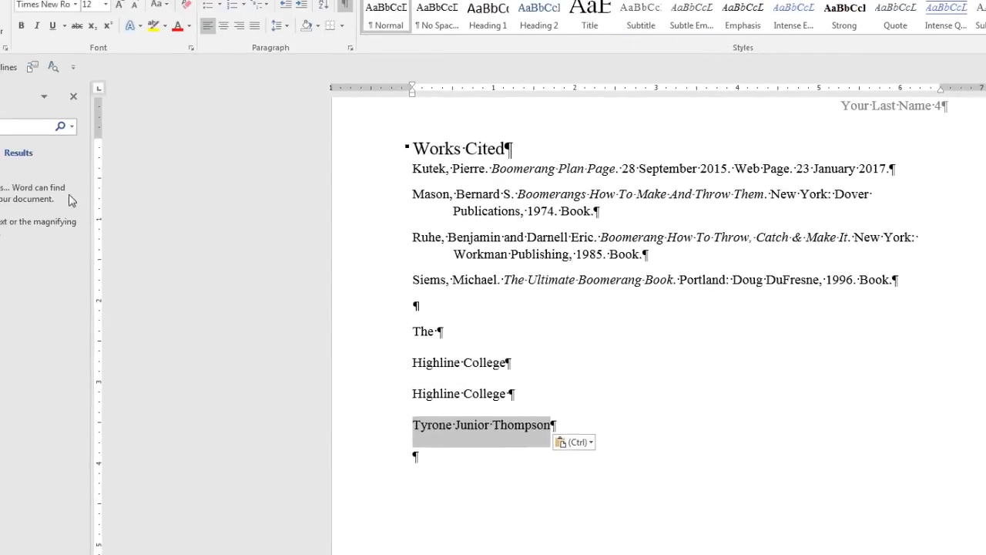
# Step: Add an AutoCorrect entry replacing tt with the selected full name, then type tt to repeat it
pyautogui.click(17, 30)
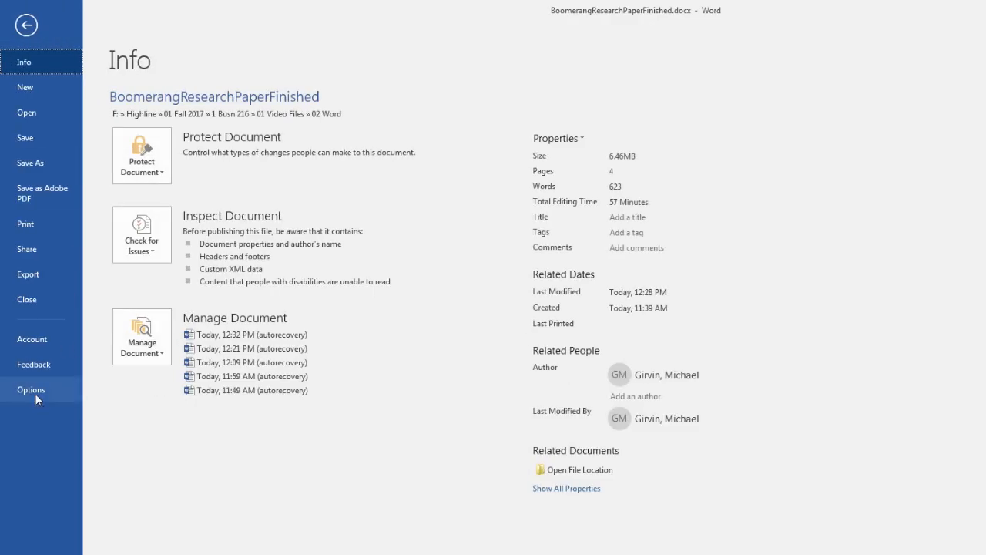
pyautogui.click(31, 390)
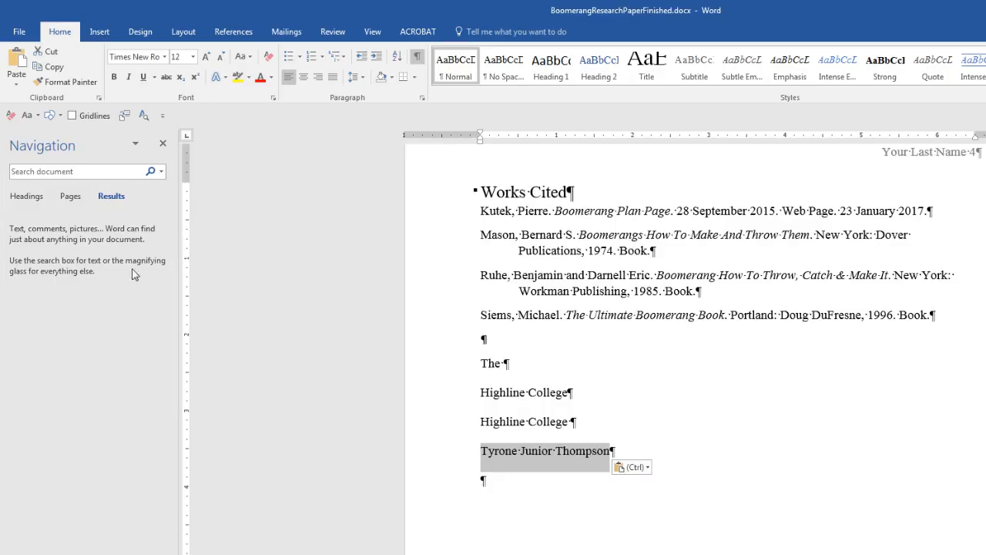
pyautogui.click(268, 208)
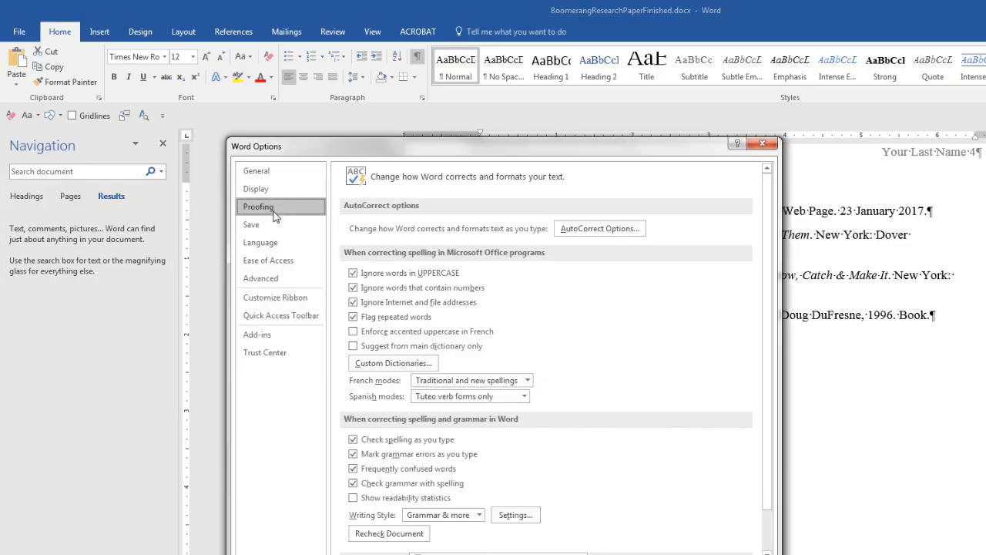
pyautogui.click(612, 231)
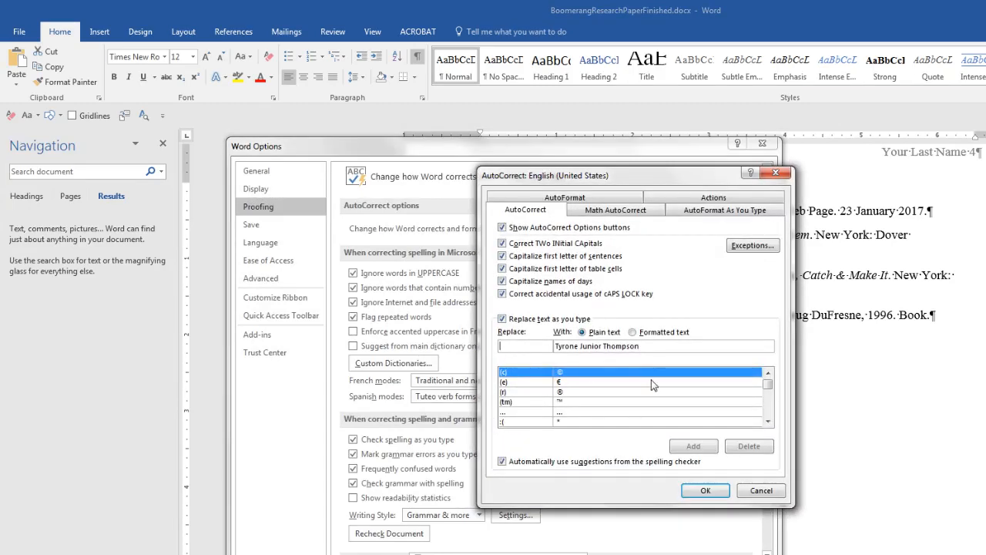
pyautogui.write('tt')
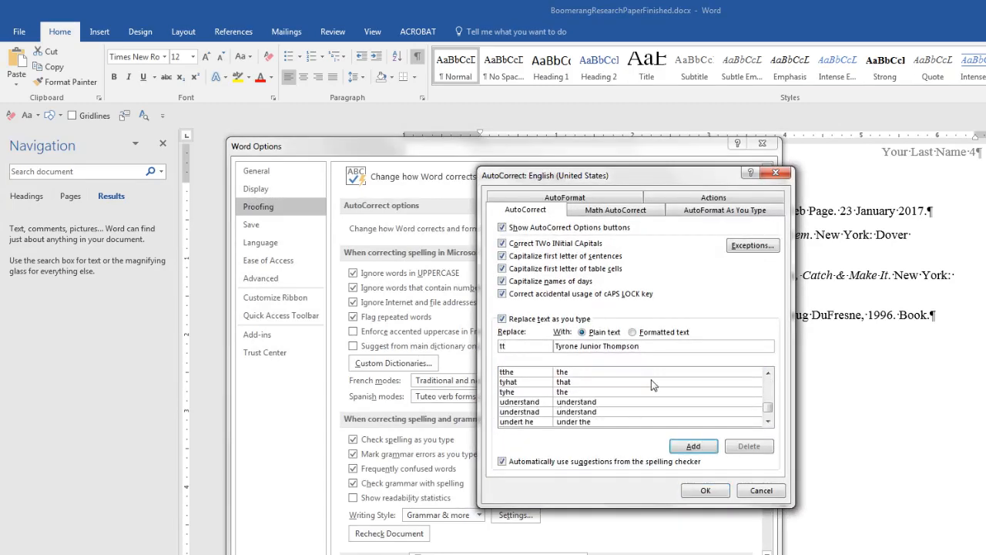
pyautogui.click(693, 446)
pyautogui.click(705, 490)
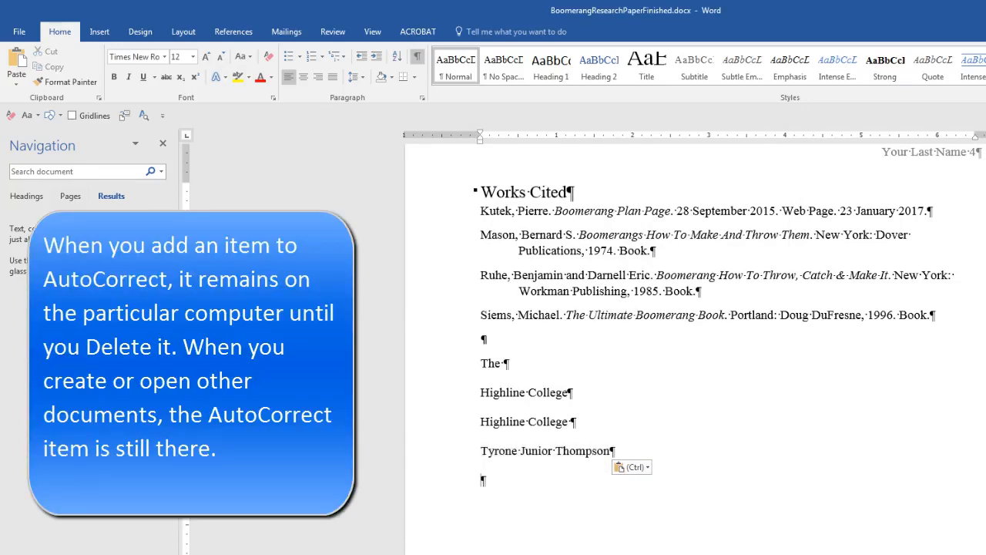
pyautogui.write('tt')
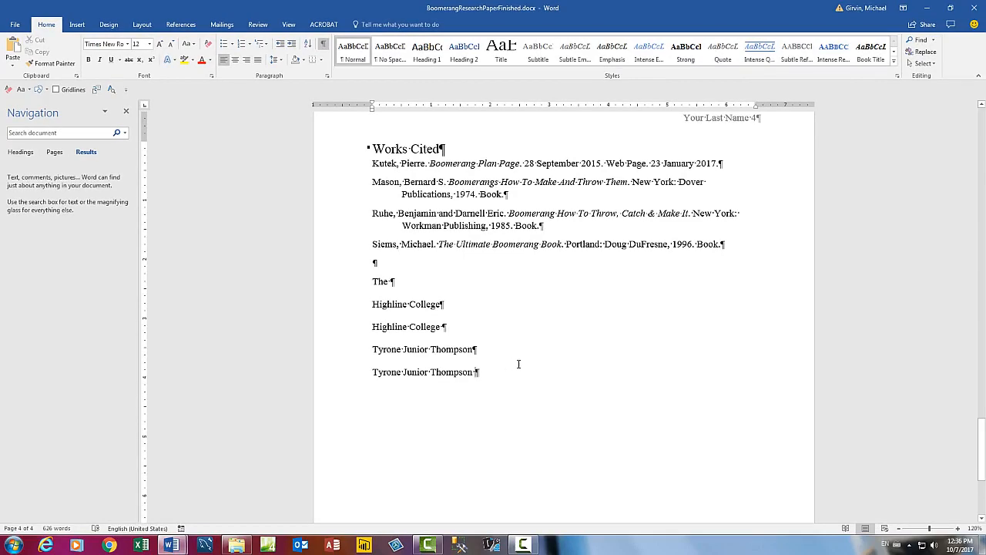
pyautogui.scroll(2, 517, 363)
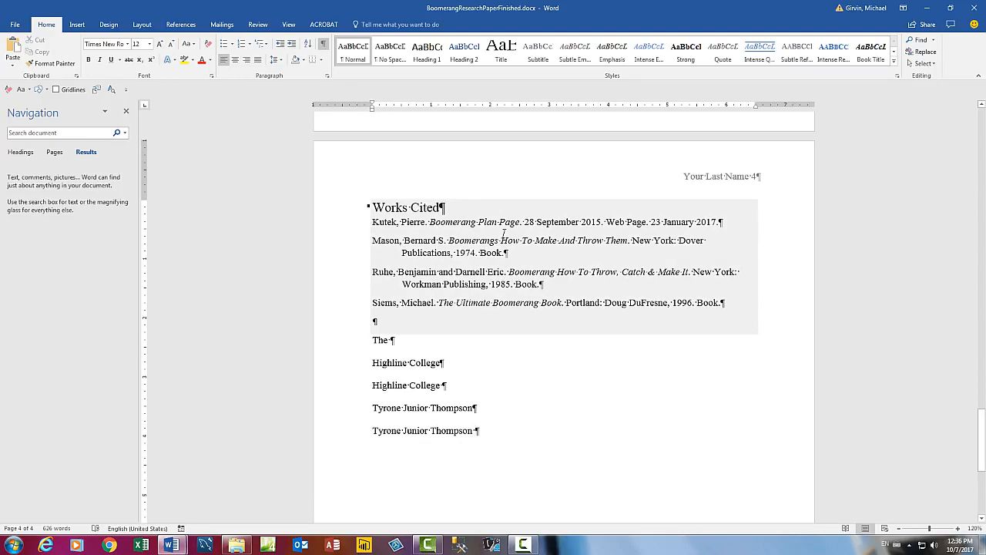
pyautogui.click(504, 232)
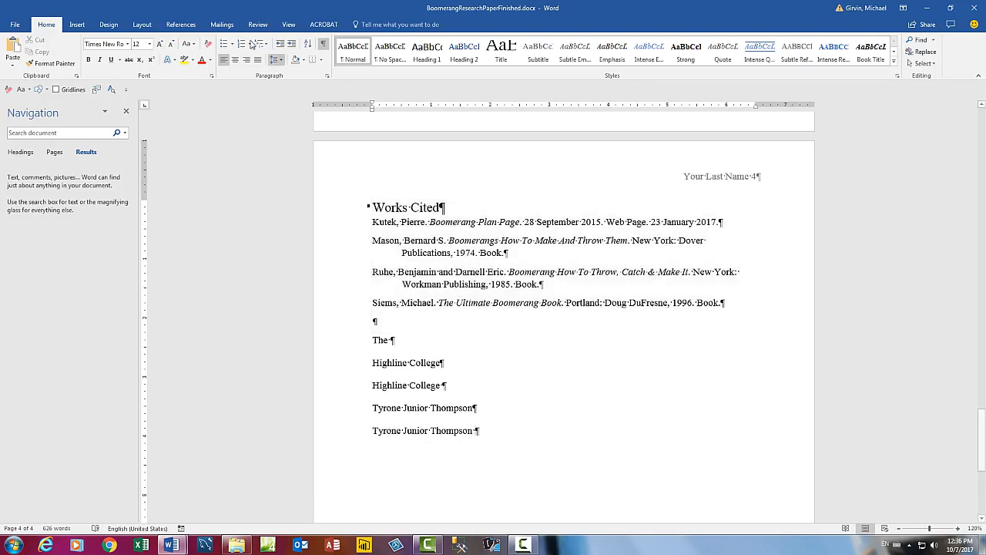
pyautogui.click(181, 24)
pyautogui.click(298, 40)
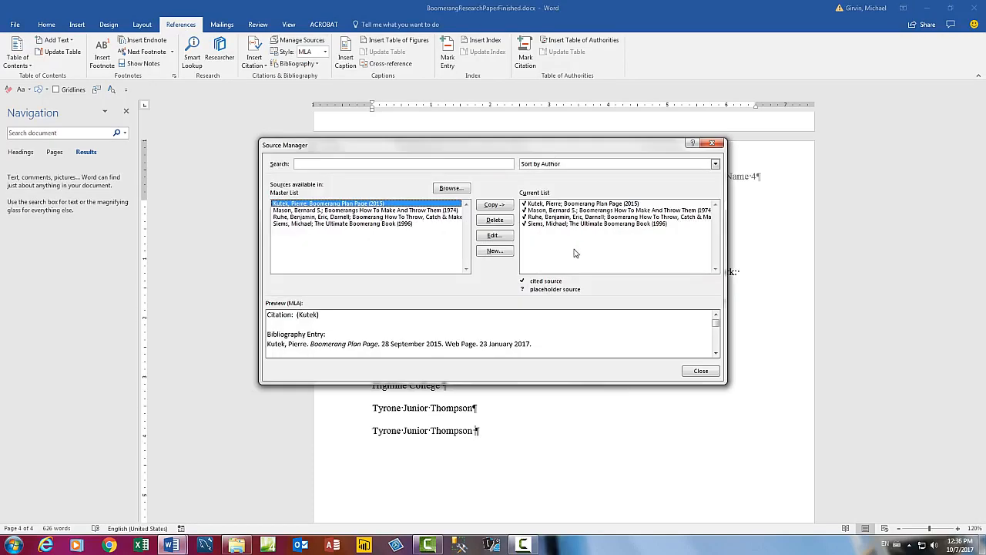
pyautogui.press('Escape')
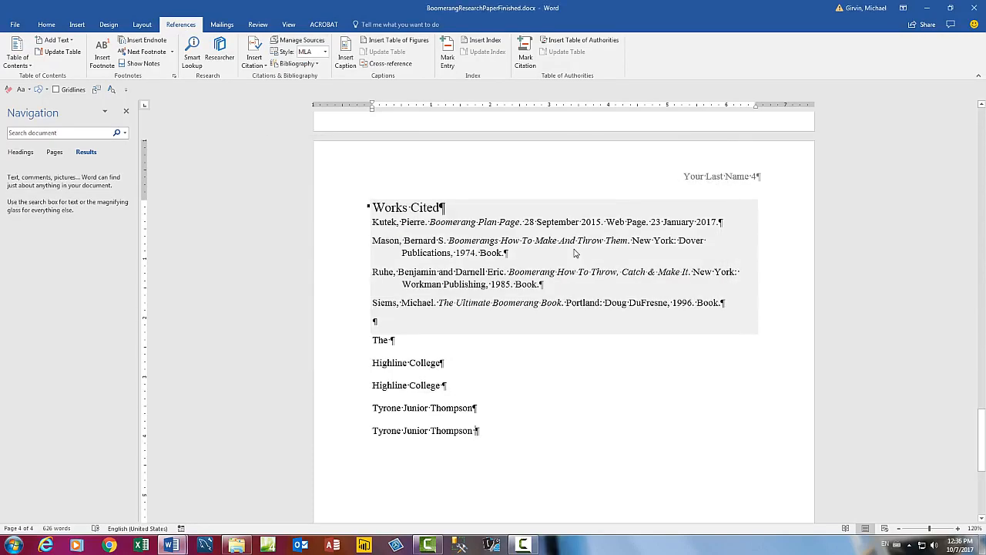
pyautogui.scroll(5, 574, 251)
pyautogui.scroll(13, 574, 251)
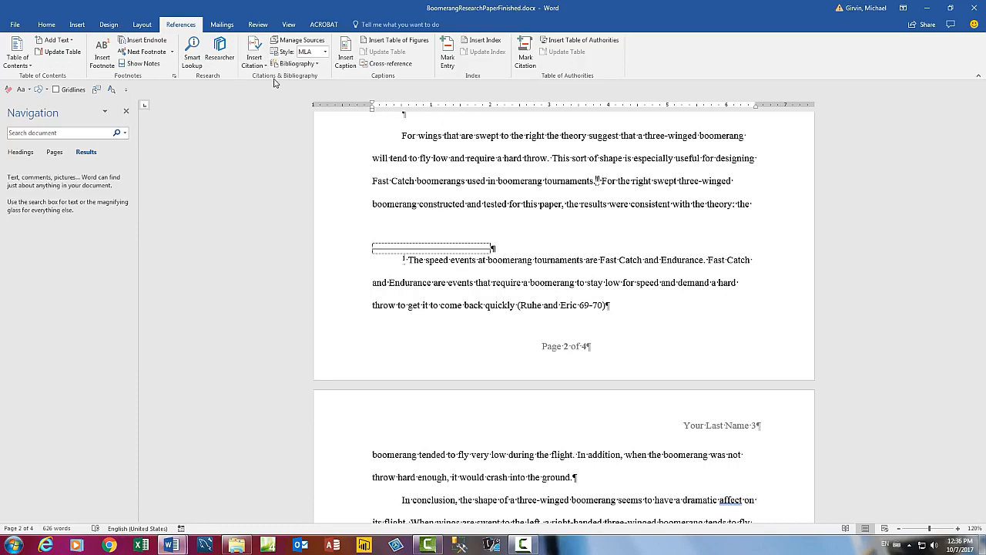
pyautogui.scroll(1, 586, 216)
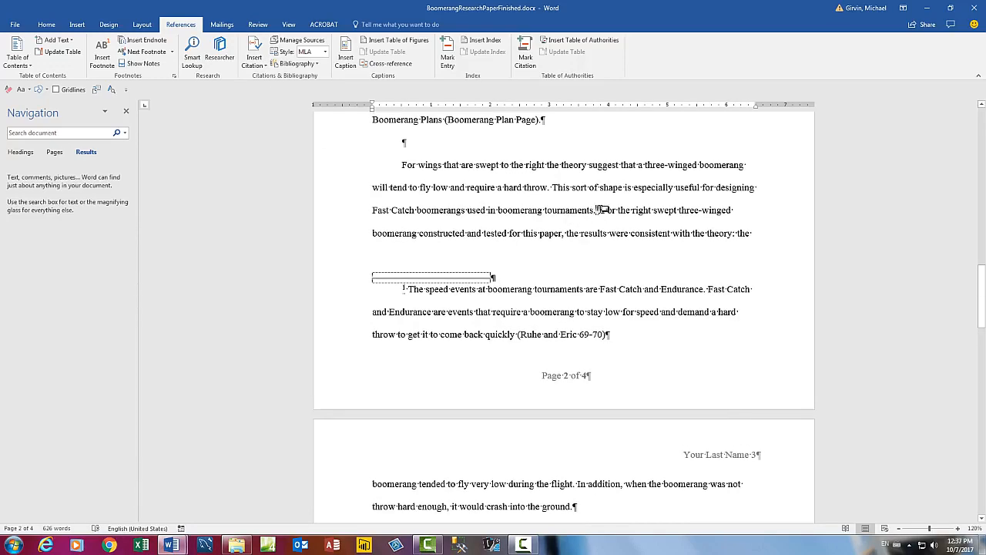
pyautogui.doubleClick(532, 379)
pyautogui.doubleClick(575, 359)
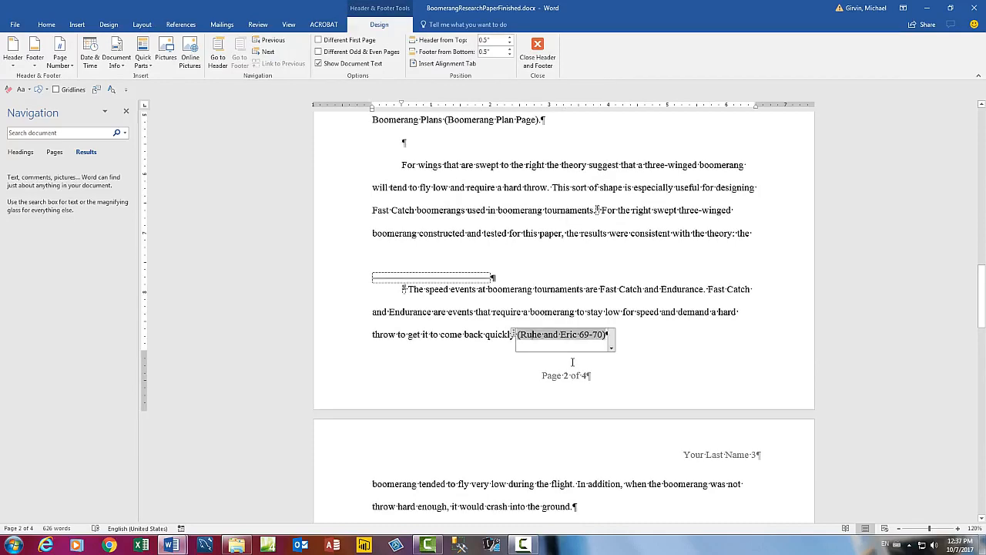
pyautogui.doubleClick(723, 456)
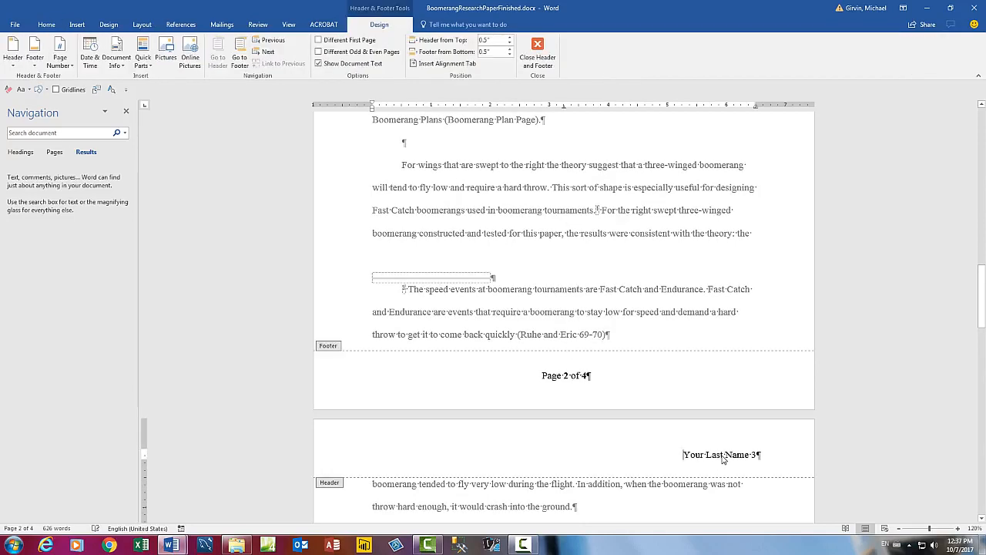
pyautogui.press('Escape')
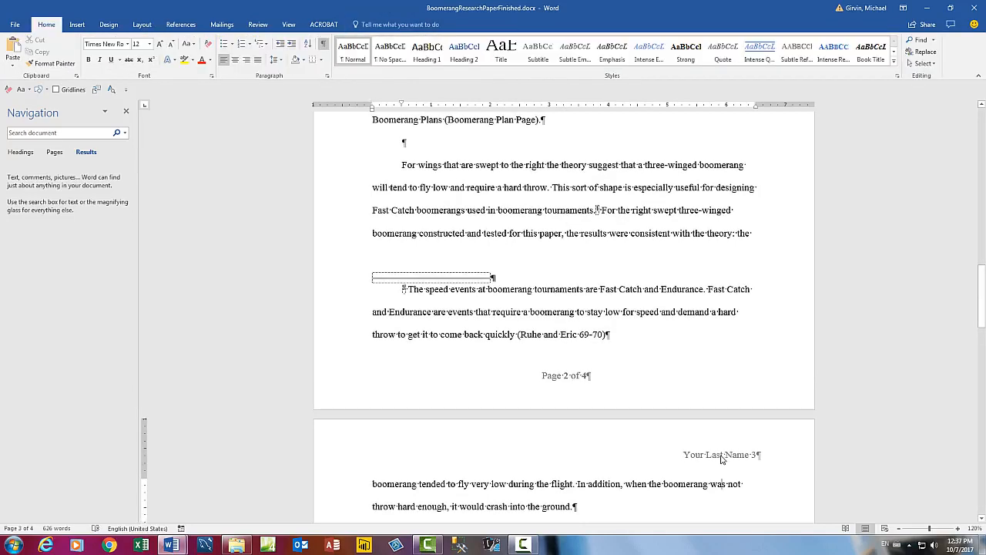
pyautogui.hotkey('ctrl', 'Home')
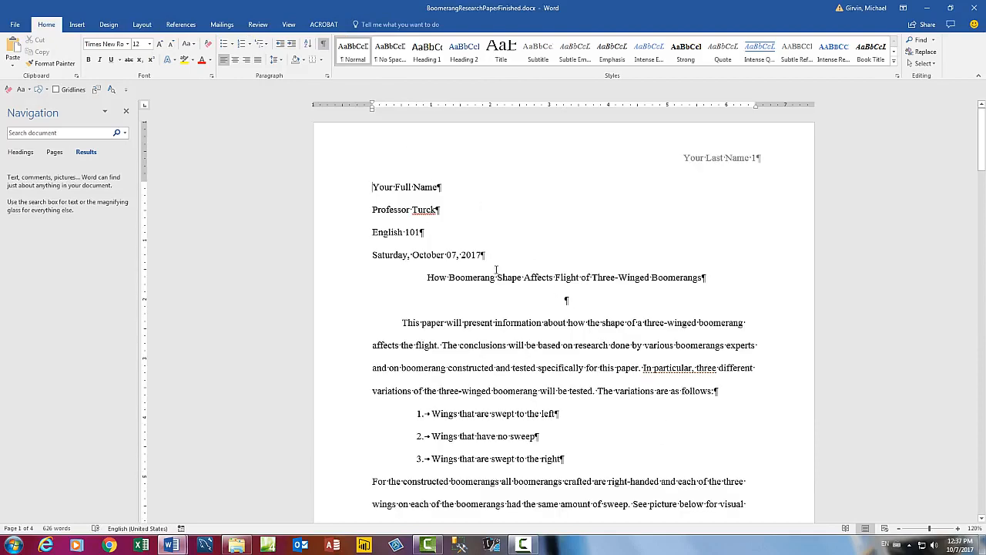
pyautogui.scroll(-5, 509, 277)
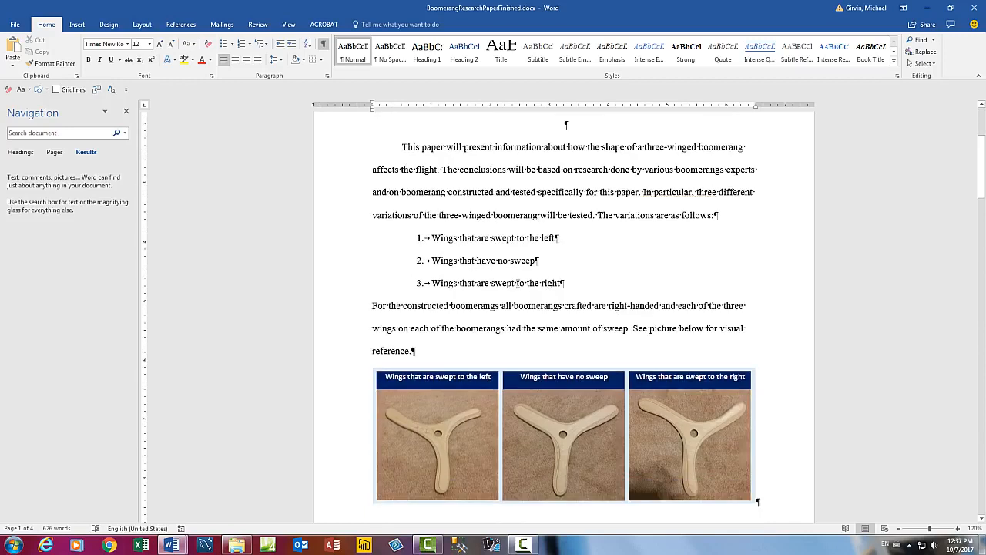